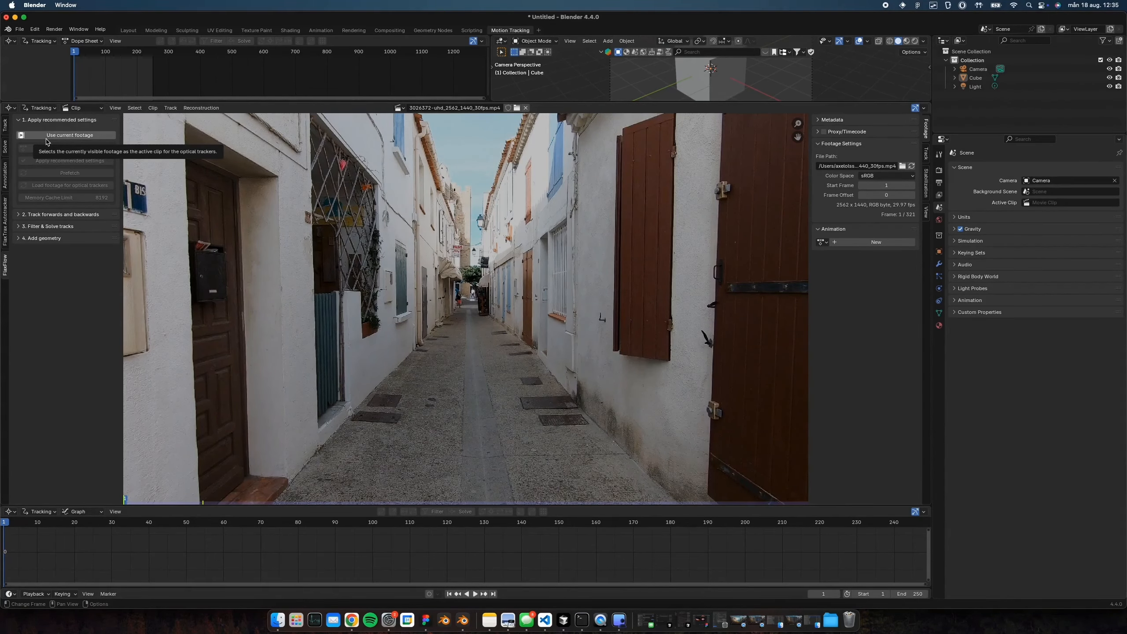
- Set the clip 3026372-uhd_2562_1440_30fps.mp4 as the active tracking footage and match the scene's frame range to it
left_click(399, 108)
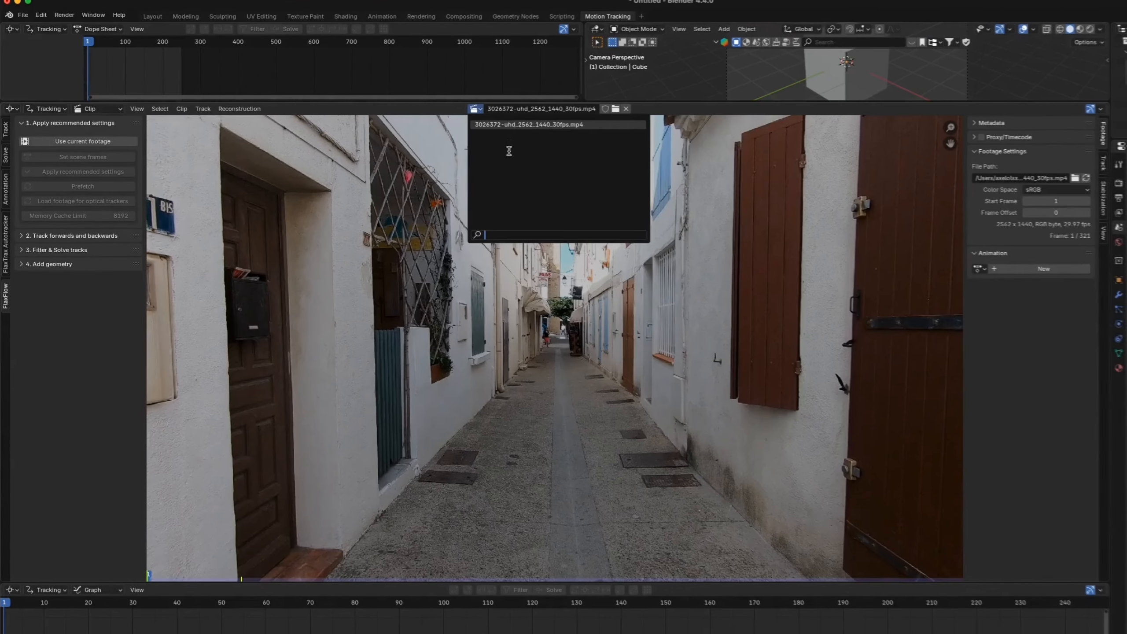
left_click(65, 144)
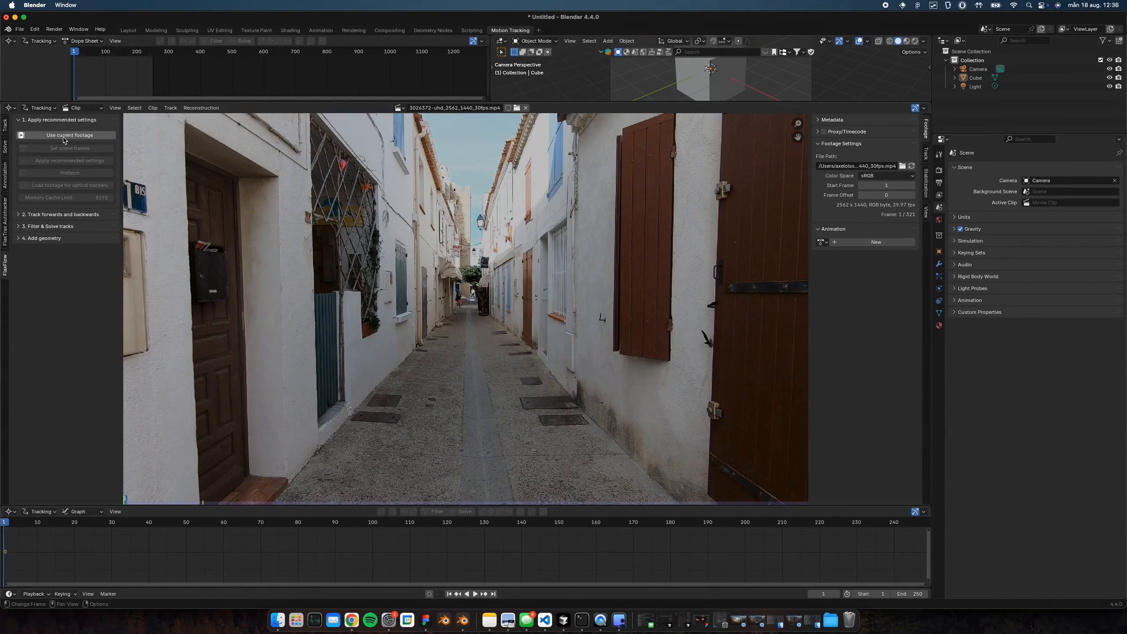
left_click(64, 139)
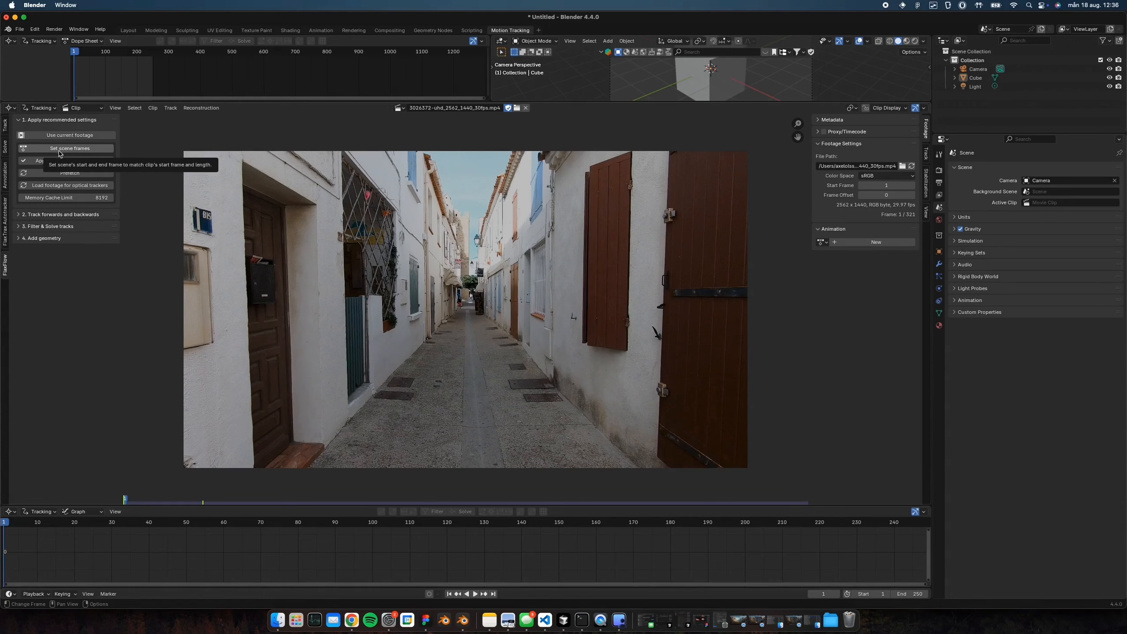
left_click(60, 148)
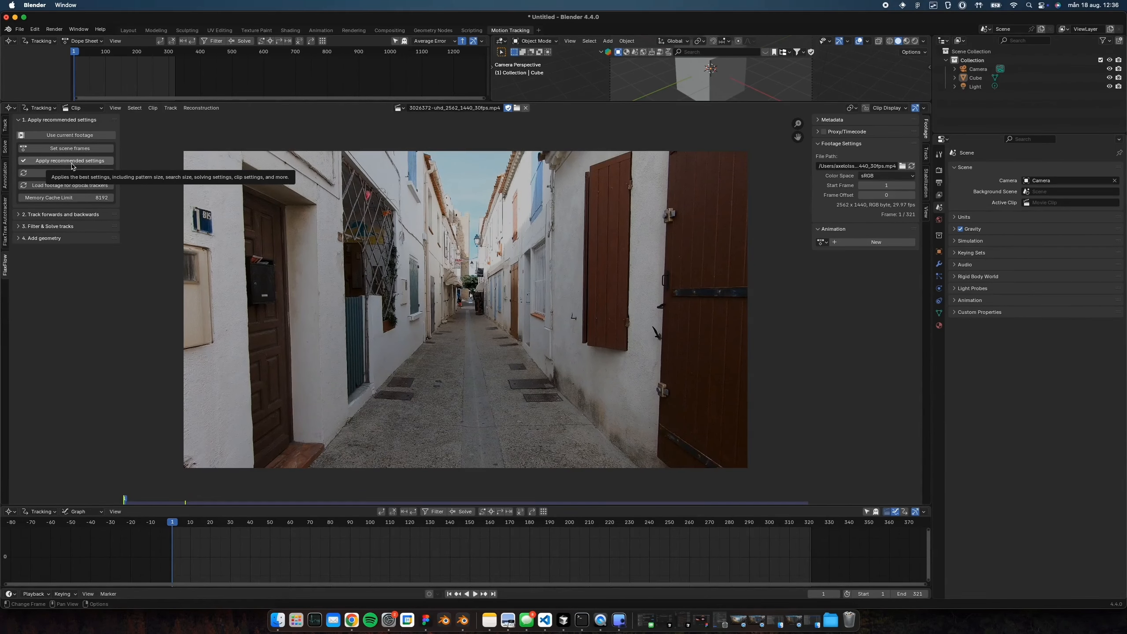
- Apply the recommended tracking settings and prefetch the clip's frames
left_click(96, 163)
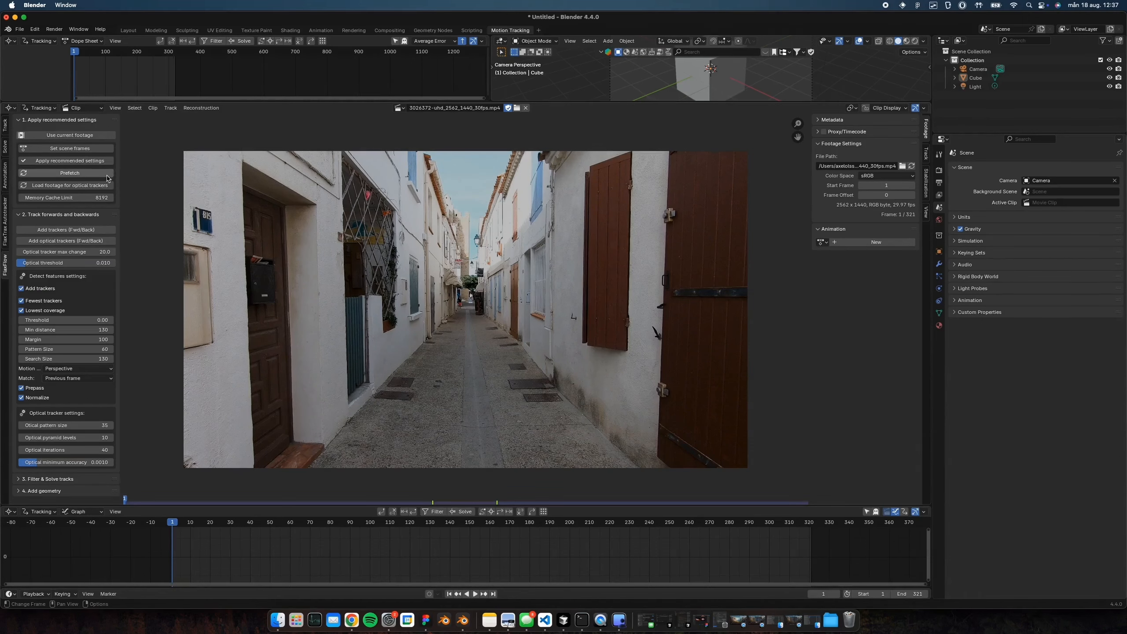
left_click(59, 176)
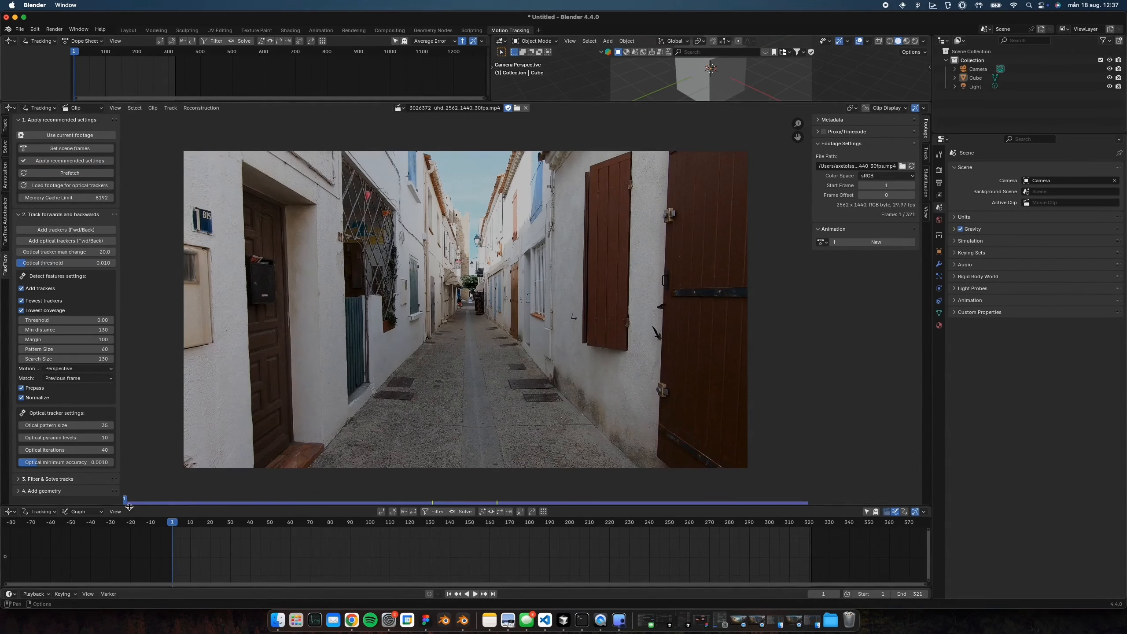
- Look over the prefetched footage's opening frames and set the current frame to 25
mouse_move(128, 506)
left_mouse_down()
mouse_move(624, 493)
mouse_move(135, 499)
left_mouse_up()
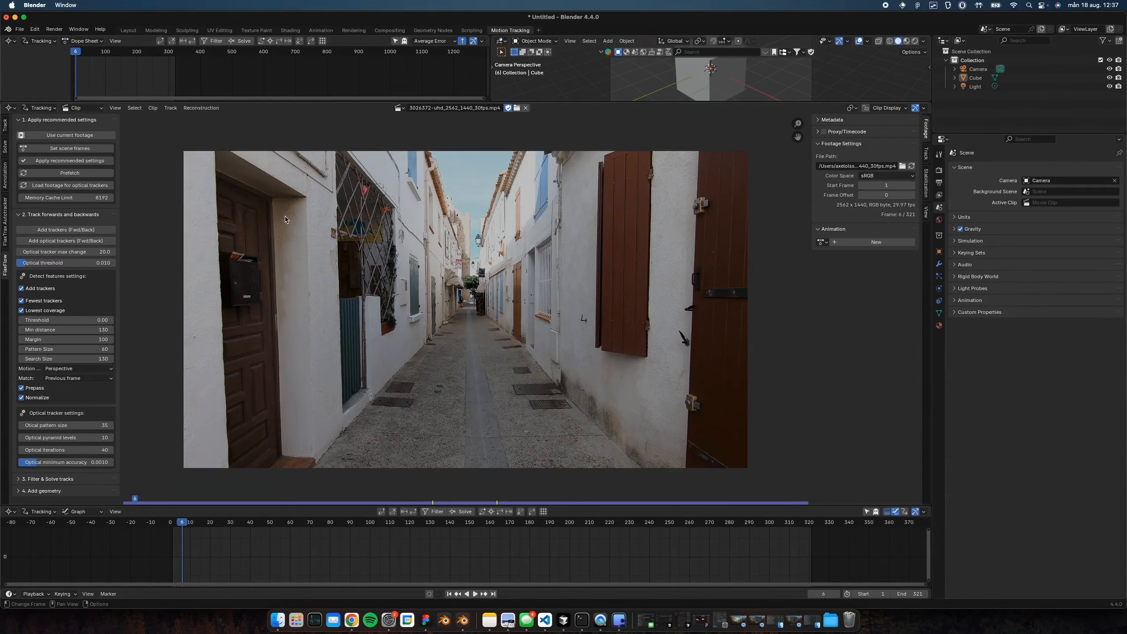
scroll(416, 327, "up", 4)
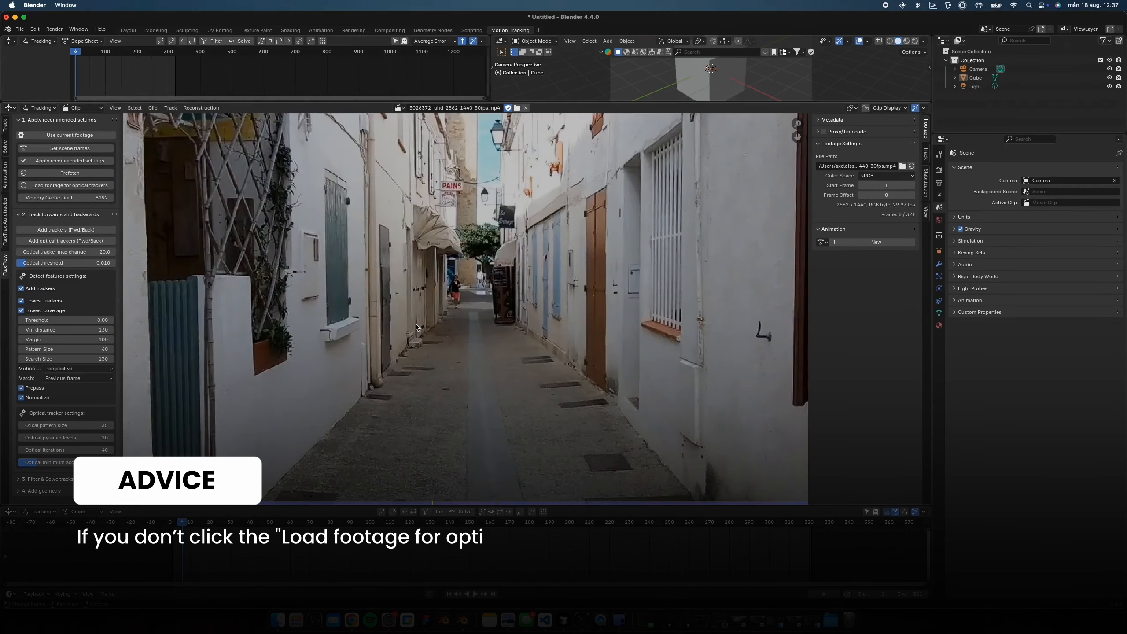
scroll(416, 327, "down", 4)
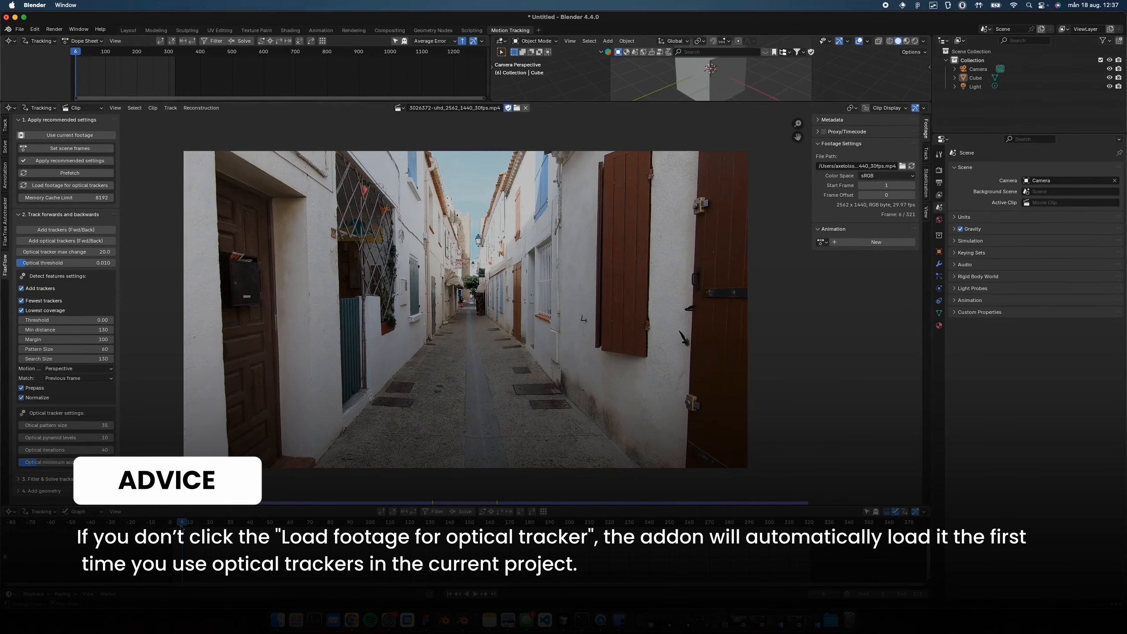
left_click_drag(182, 526, 221, 524)
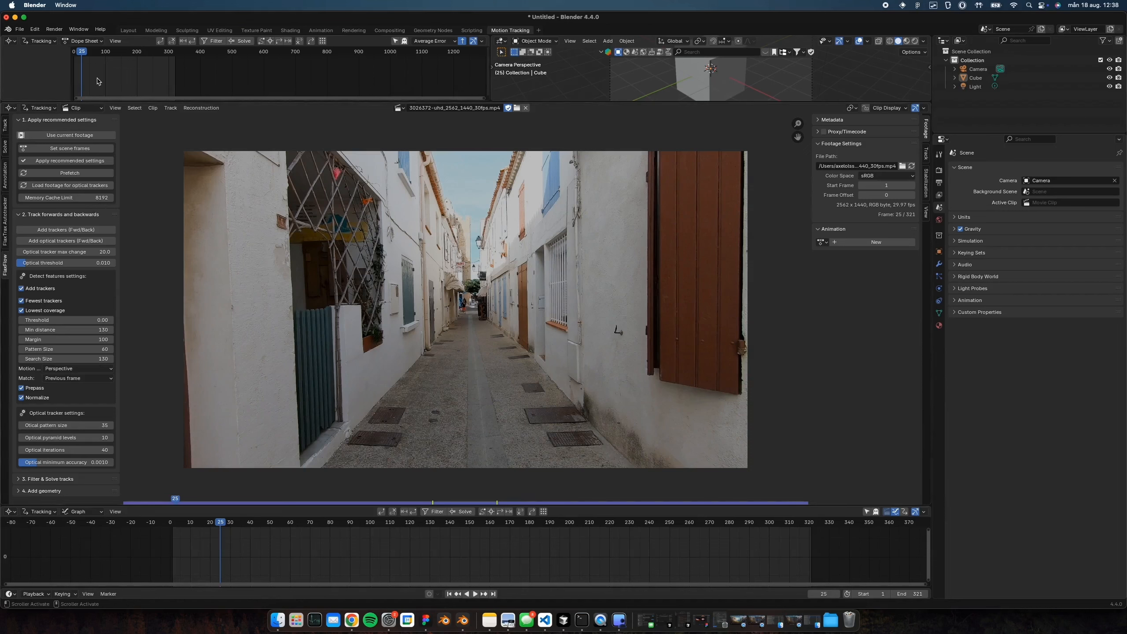
left_click(35, 29)
left_click(61, 154)
key("super+w")
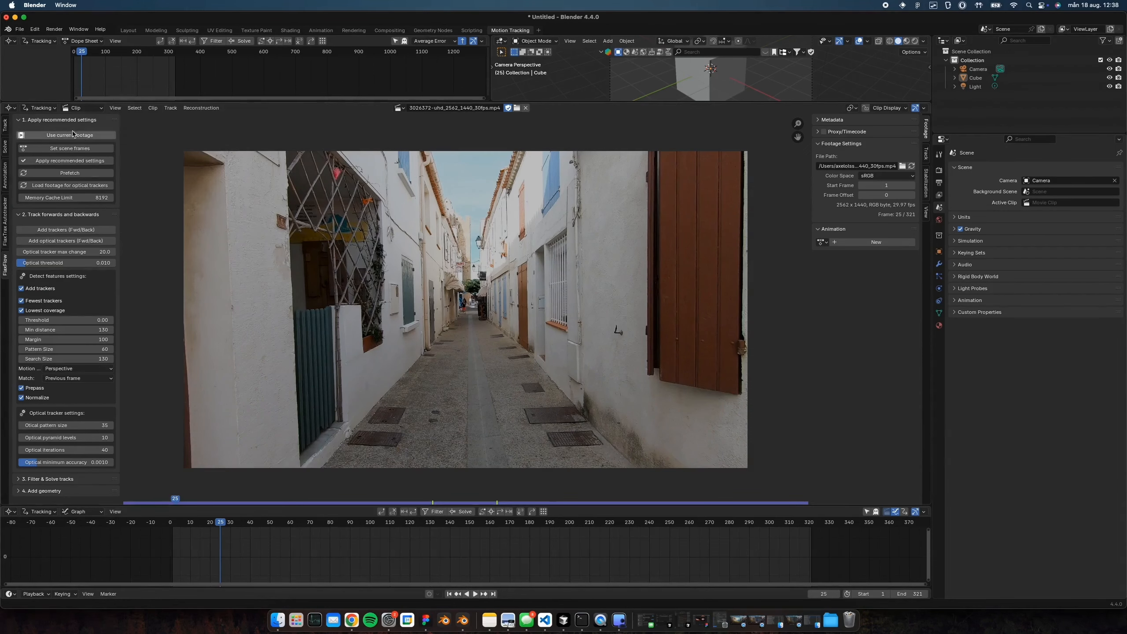
- Collapse the recommended settings section and turn off automatic adding of trackers
left_click(66, 122)
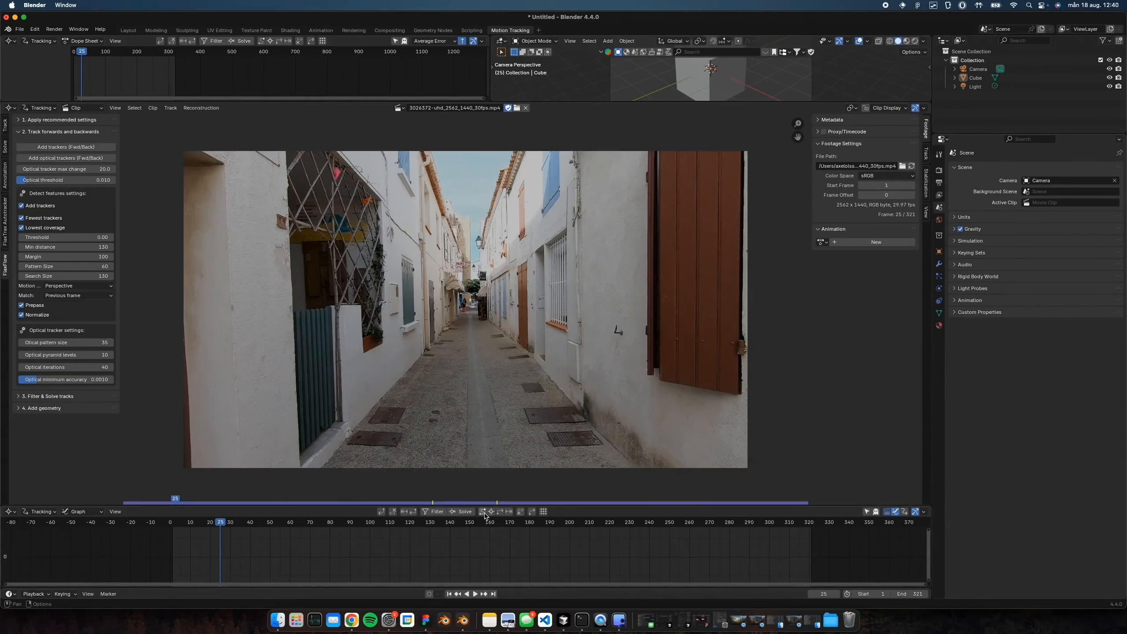
left_click(36, 206)
left_click(36, 207)
left_click(40, 206)
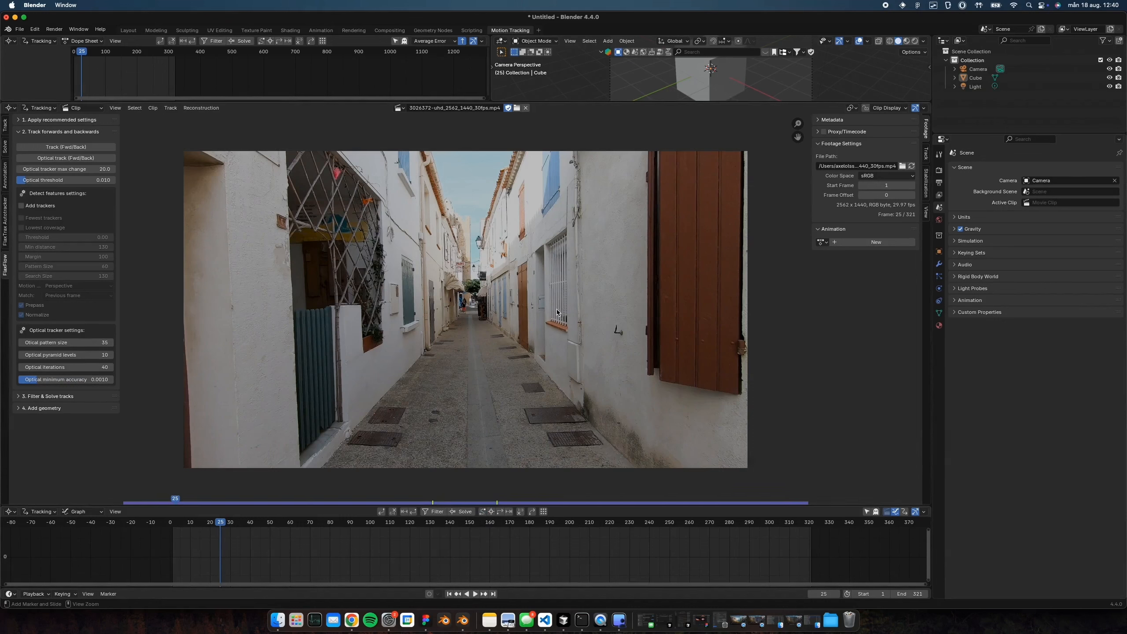
- Place three manual markers on wall details at frame 25, select them all and track them forwards and backwards
left_click(620, 335, "ctrl")
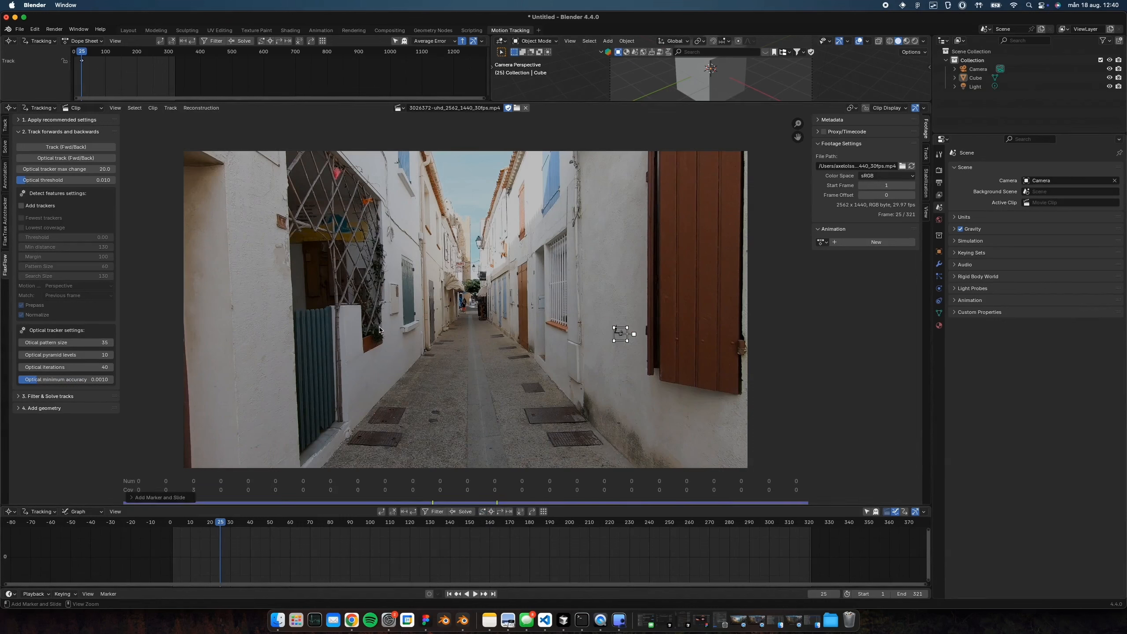
left_click(382, 342, "ctrl")
left_click(389, 232, "ctrl")
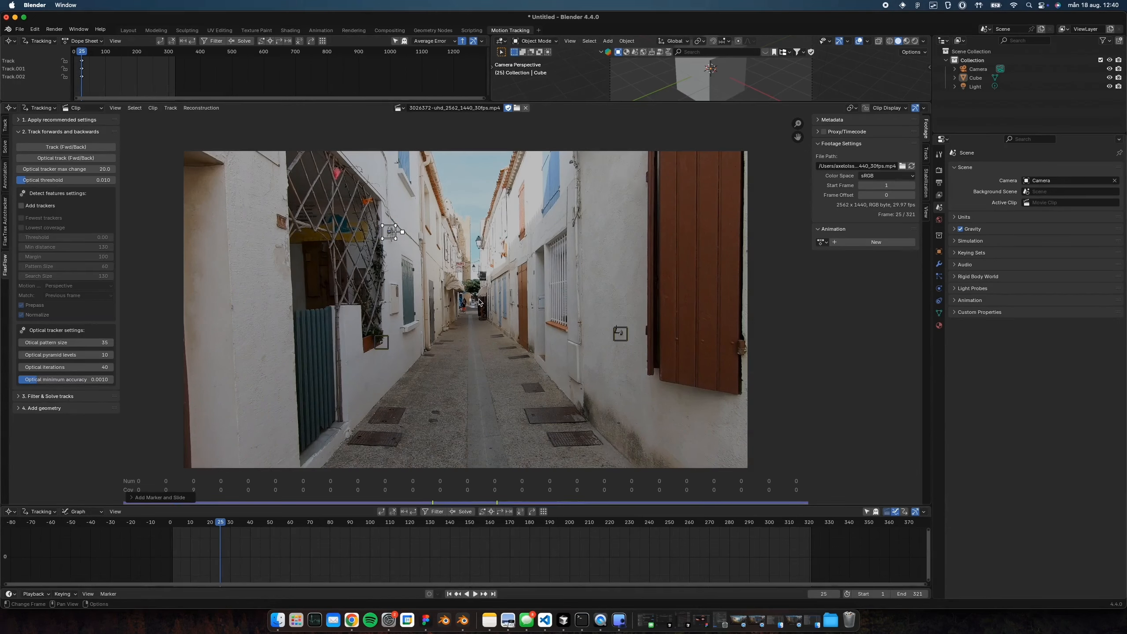
key("a")
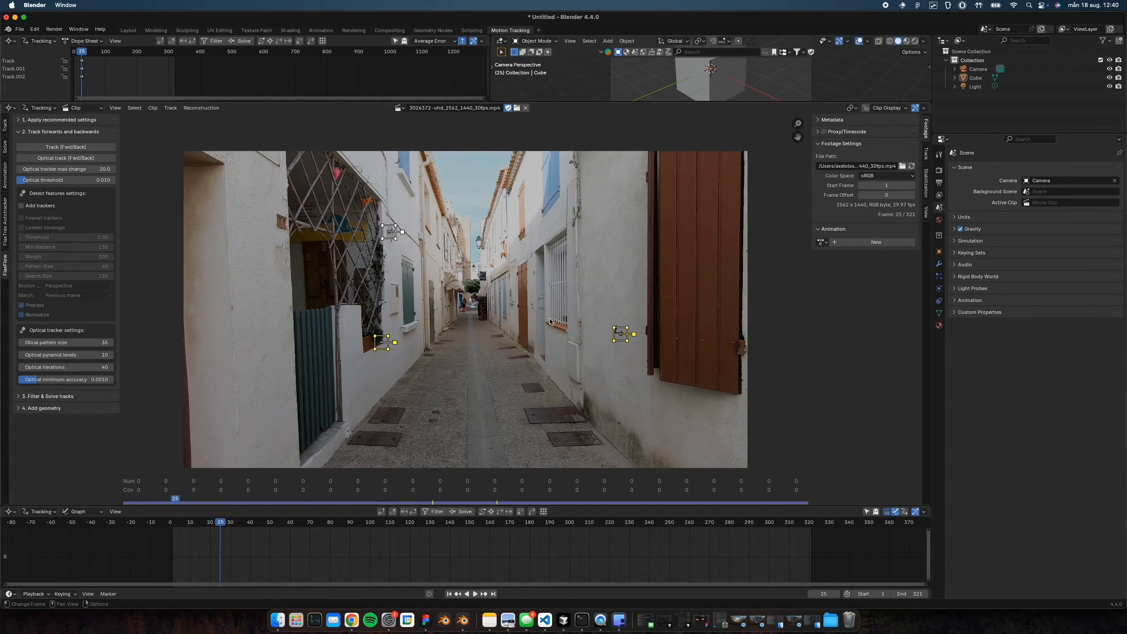
left_click(483, 513)
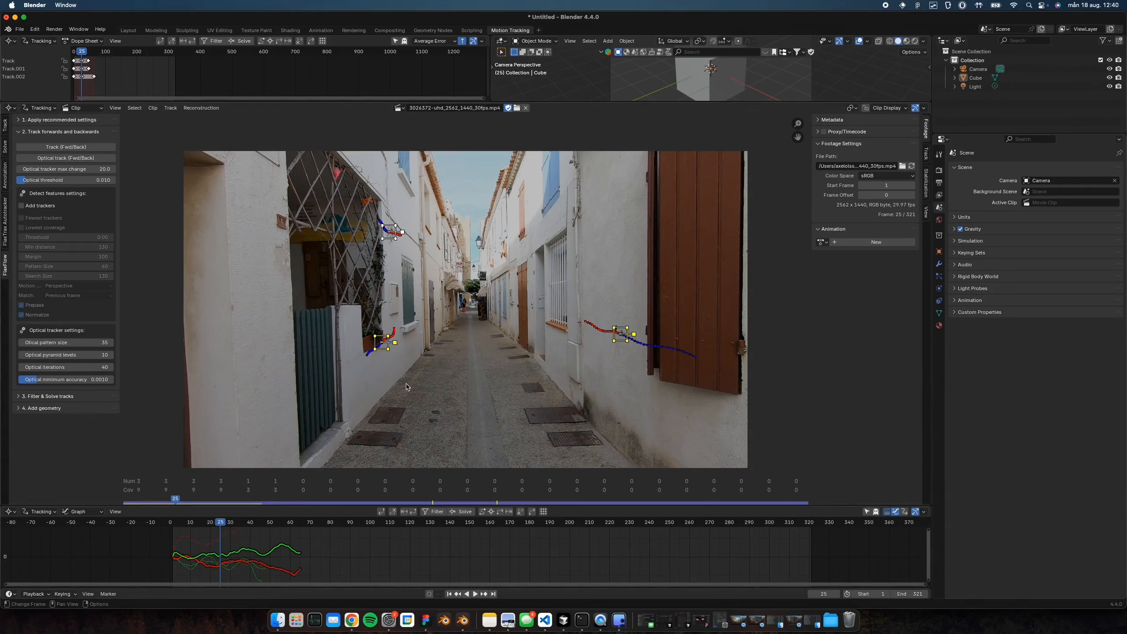
- Delete the three manual tracks and re-enable Add trackers with Fewest trackers and Lowest coverage switched off
key("x")
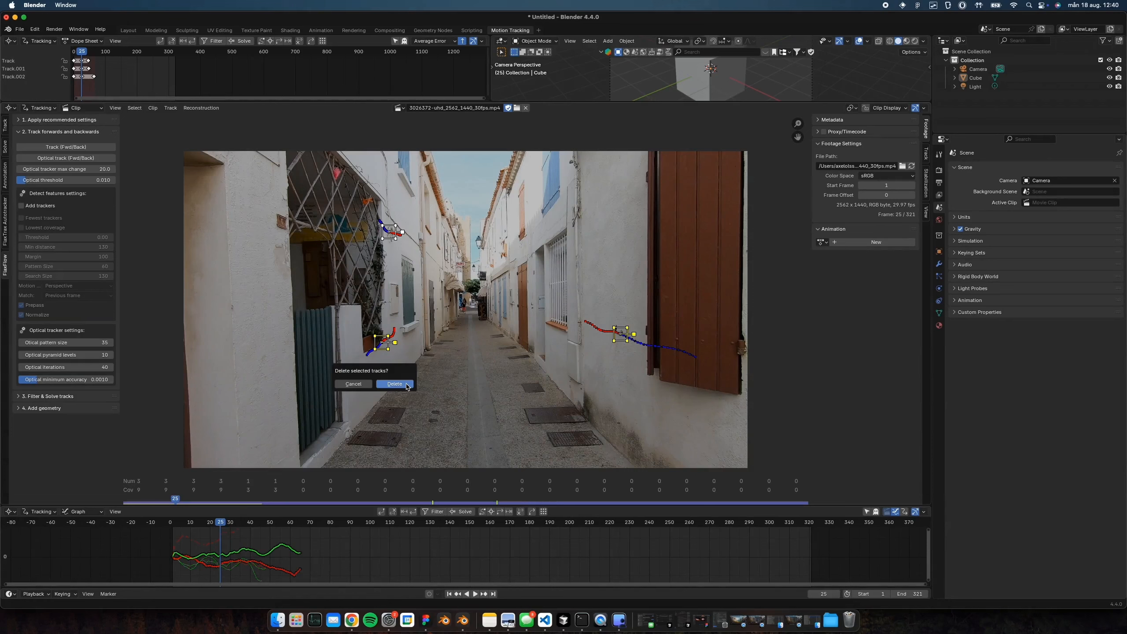
left_click(395, 384)
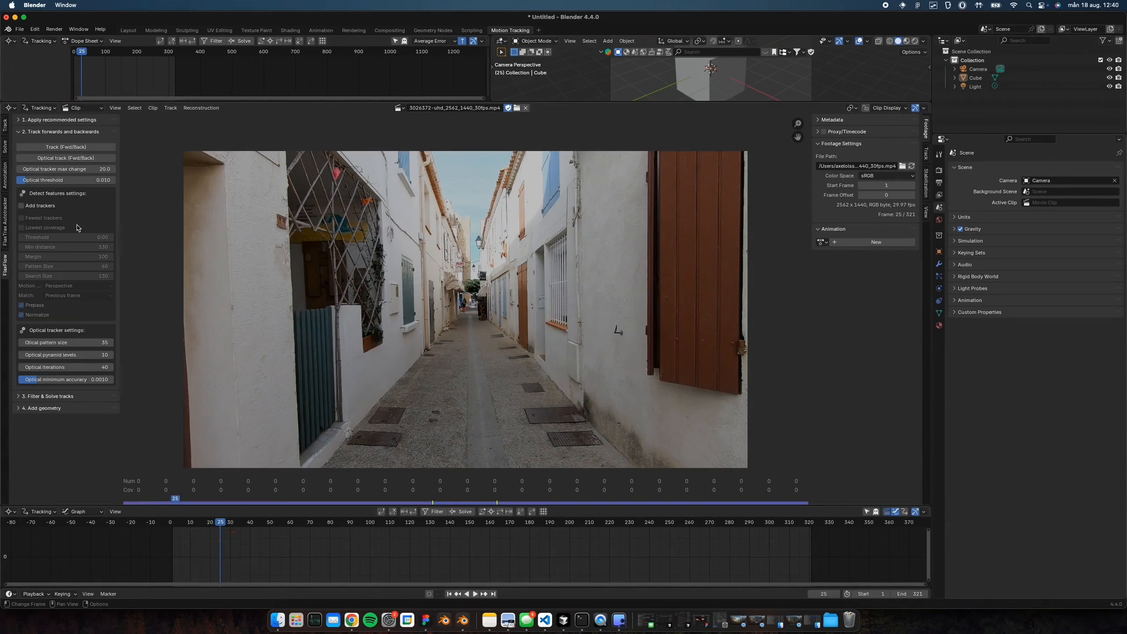
left_click(35, 208)
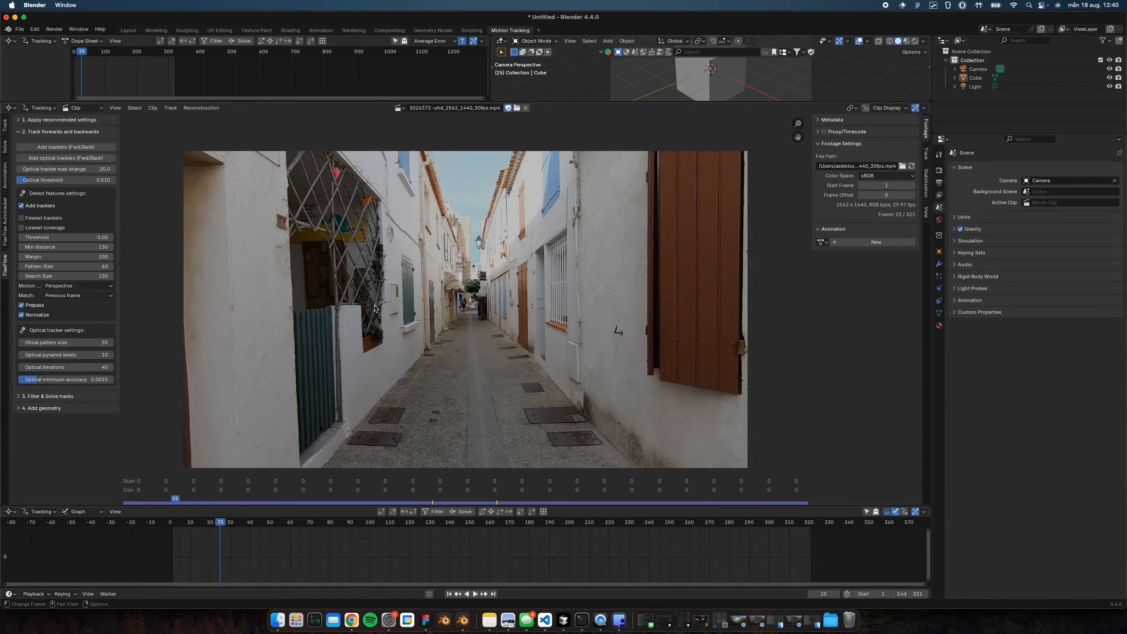
- Automatically add and track trackers forwards and backwards from frame 25 and from frame 190
left_click(483, 513)
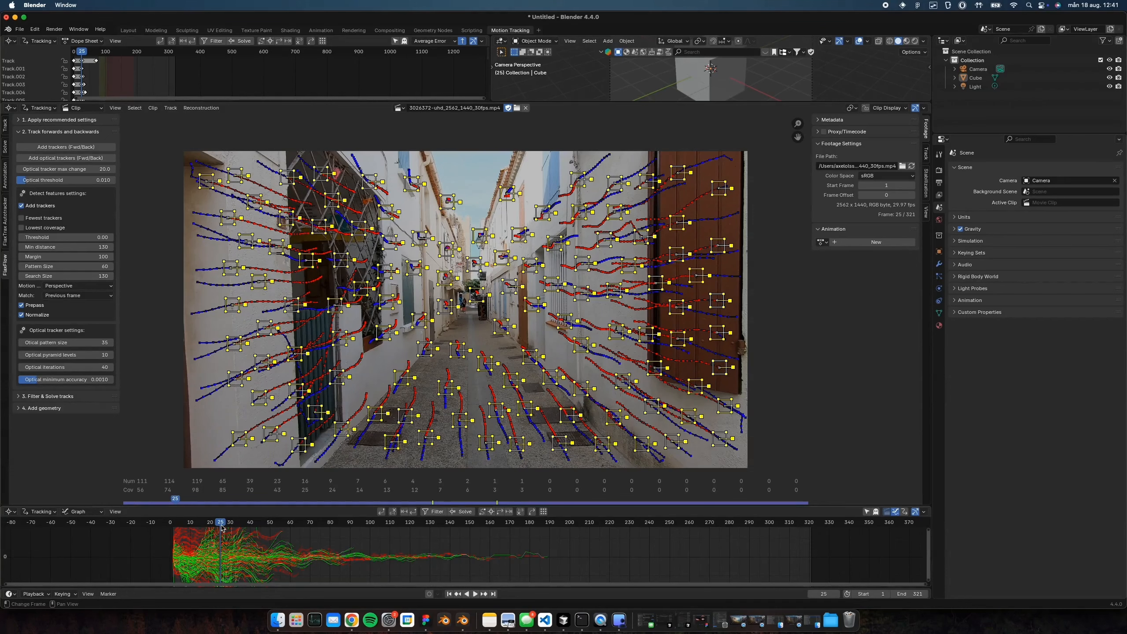
left_click(550, 524)
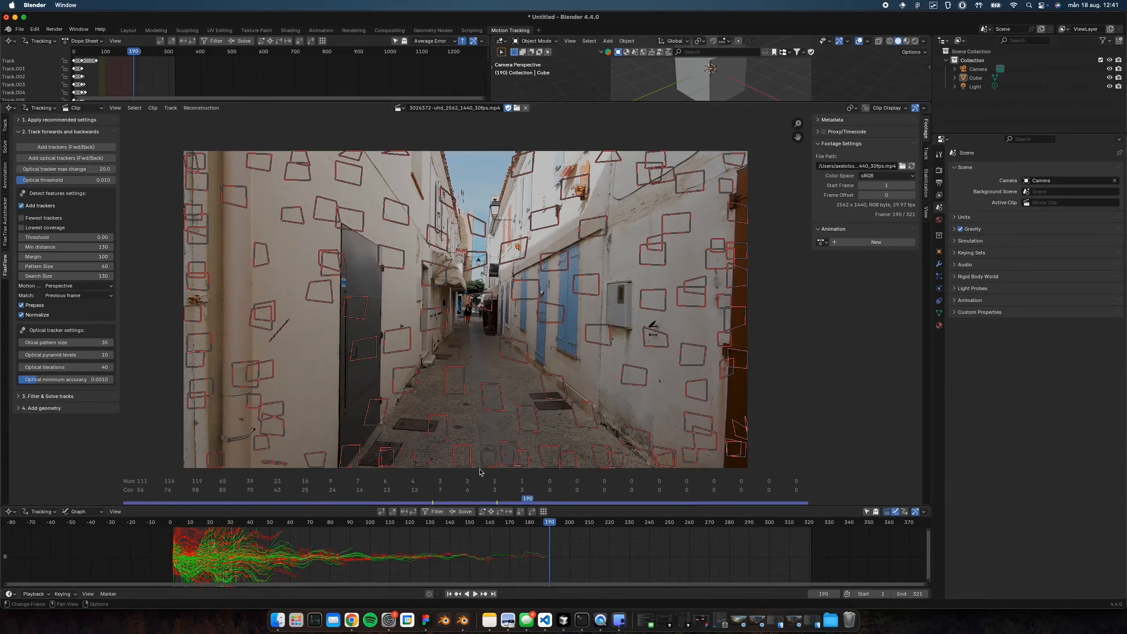
left_click(483, 512)
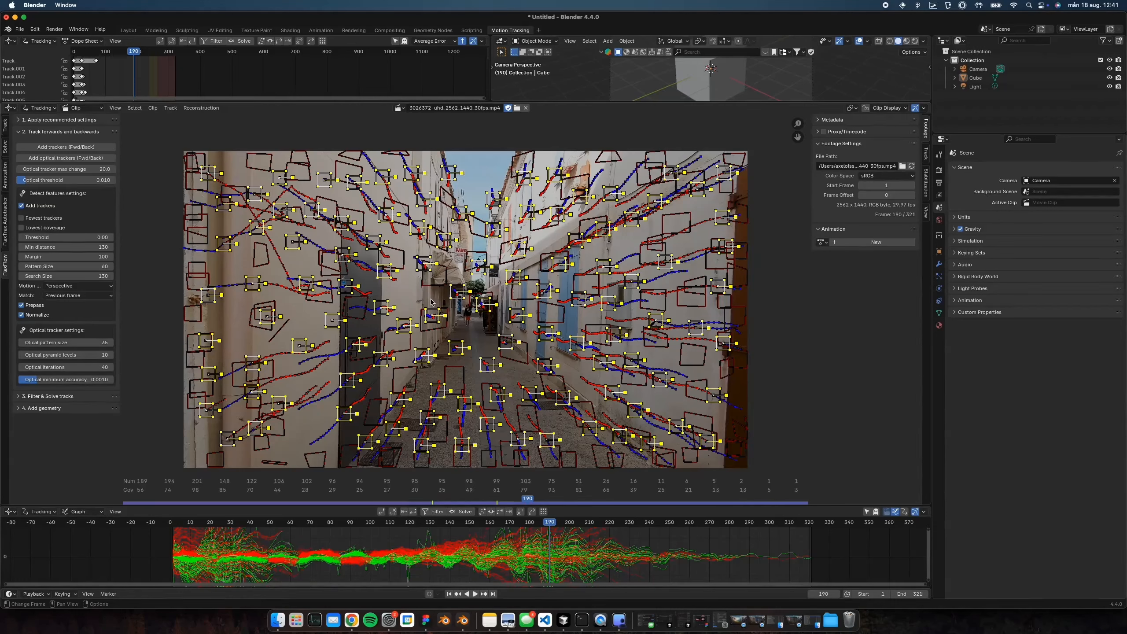
- Enable the Fewest trackers option and compare the tracker layout at frames 103 and 73
left_click(35, 220)
left_click(344, 503)
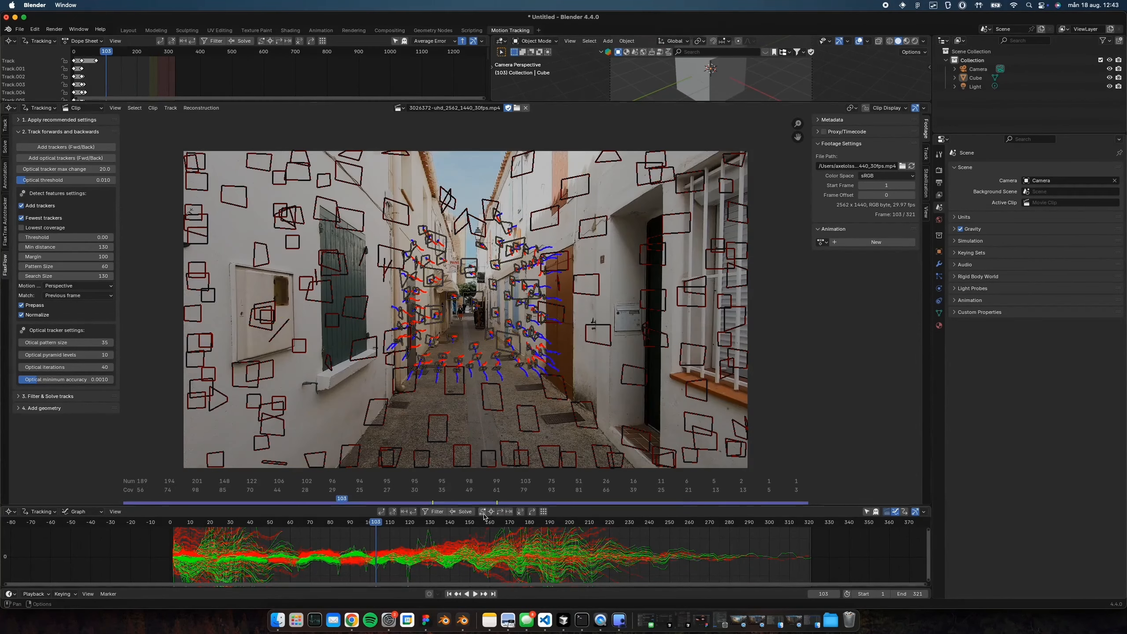
left_click(277, 504)
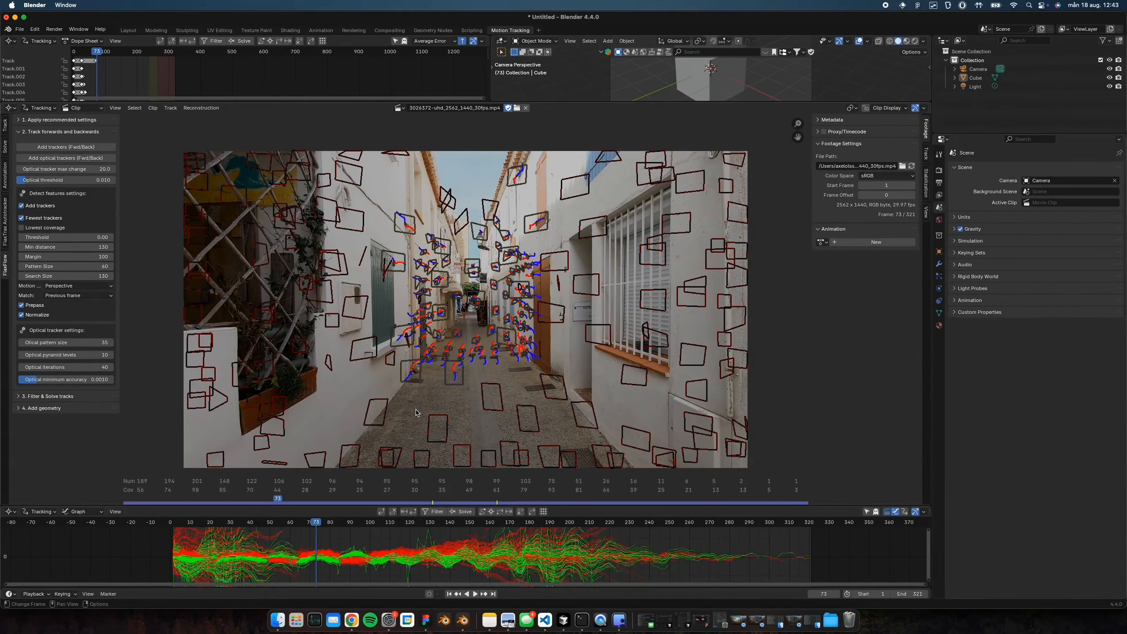
- Select the trackers at frame 73 and examine how they cover the image
scroll(370, 203, "up", 3)
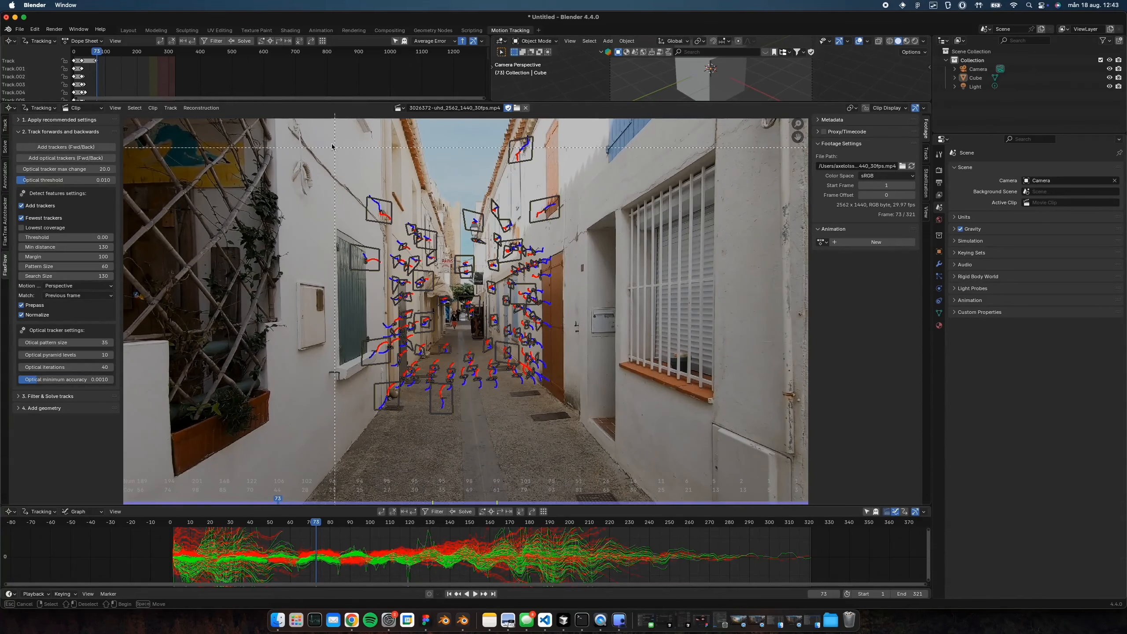
key("a")
scroll(464, 459, "down", 1)
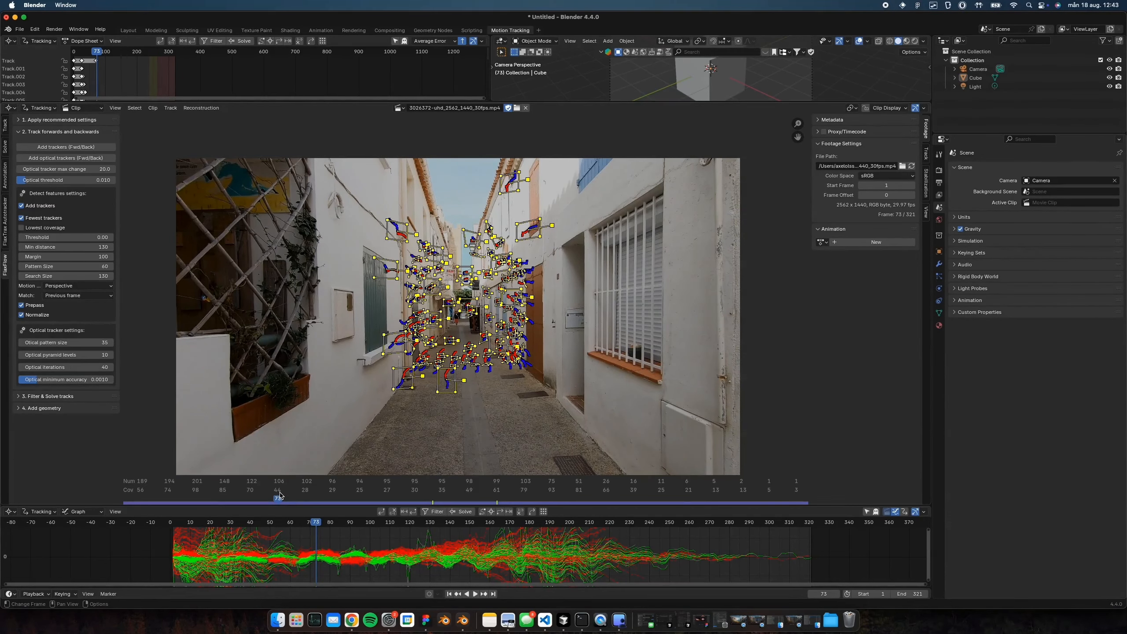
scroll(280, 496, "down", 1)
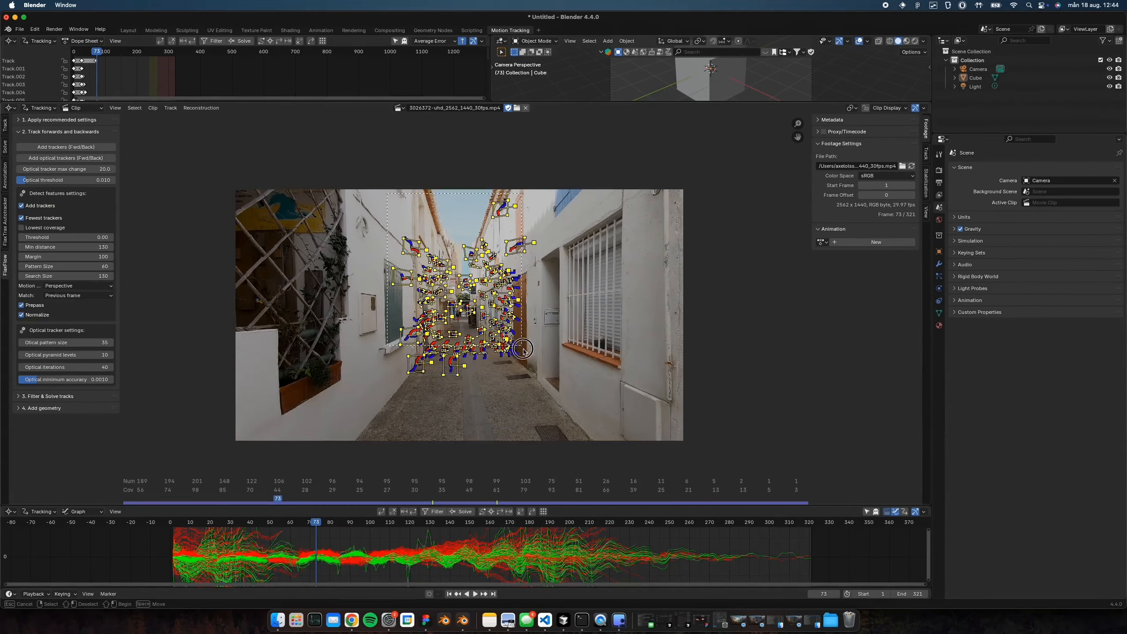
left_click_drag(387, 193, 532, 380)
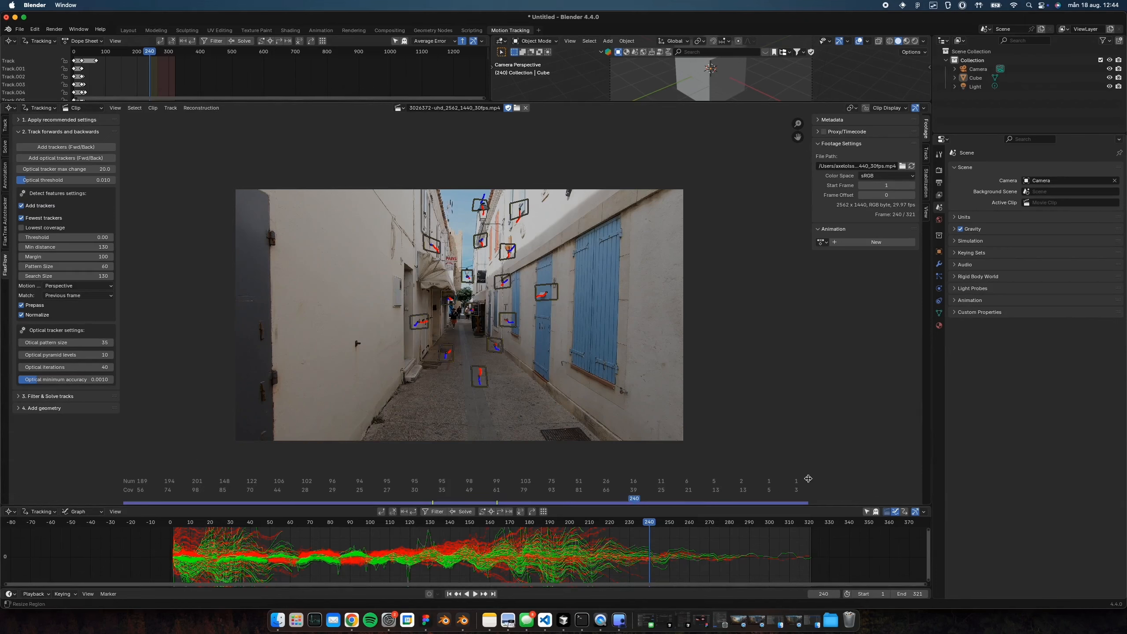
- Automatically add and track more trackers from frame 251 and again towards the end of the clip
left_click(776, 524)
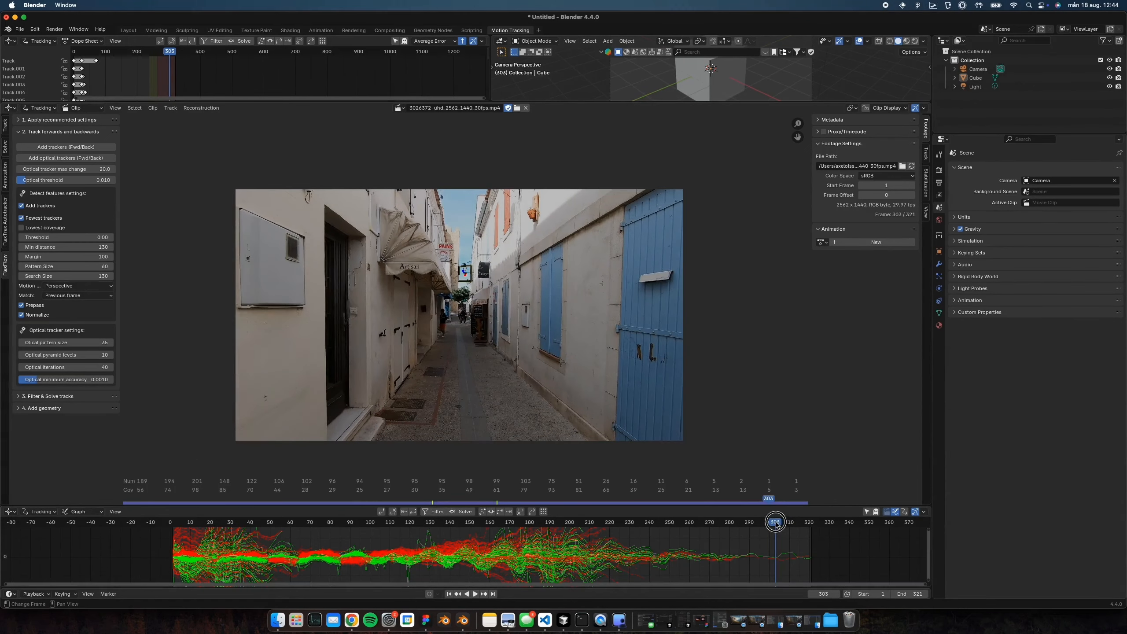
left_click_drag(775, 524, 776, 523)
left_click(687, 486)
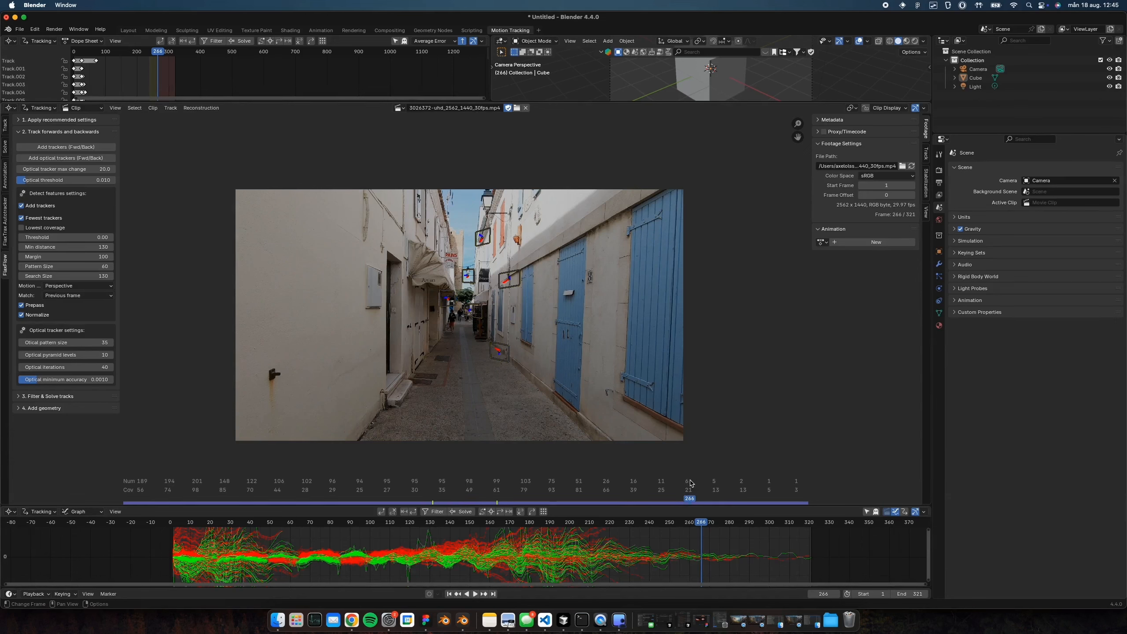
left_click(671, 522)
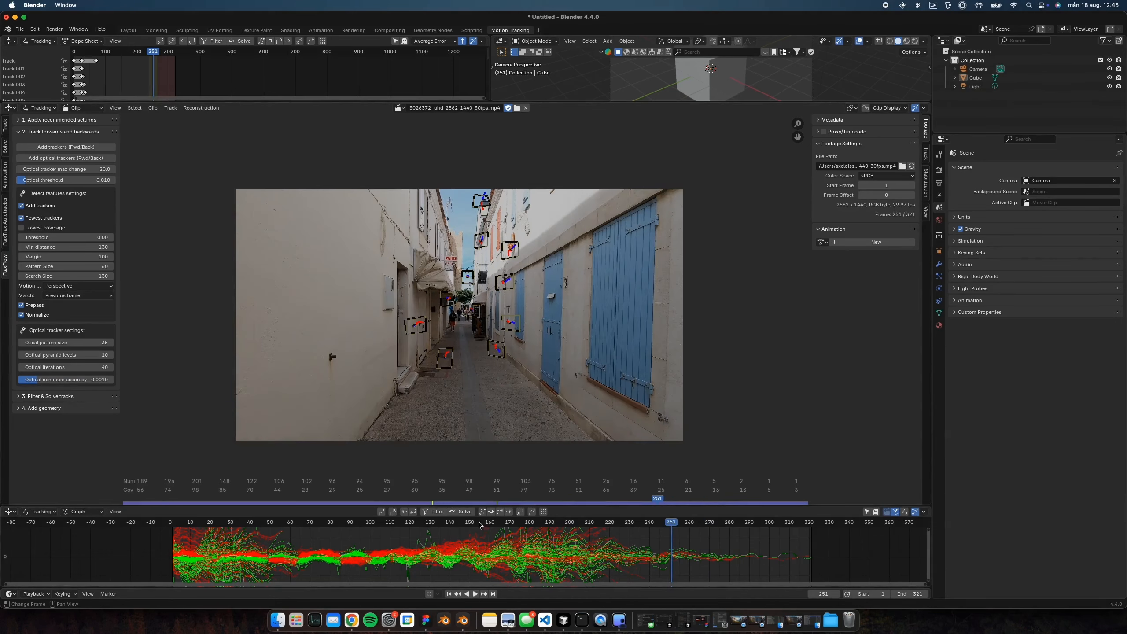
left_click(483, 513)
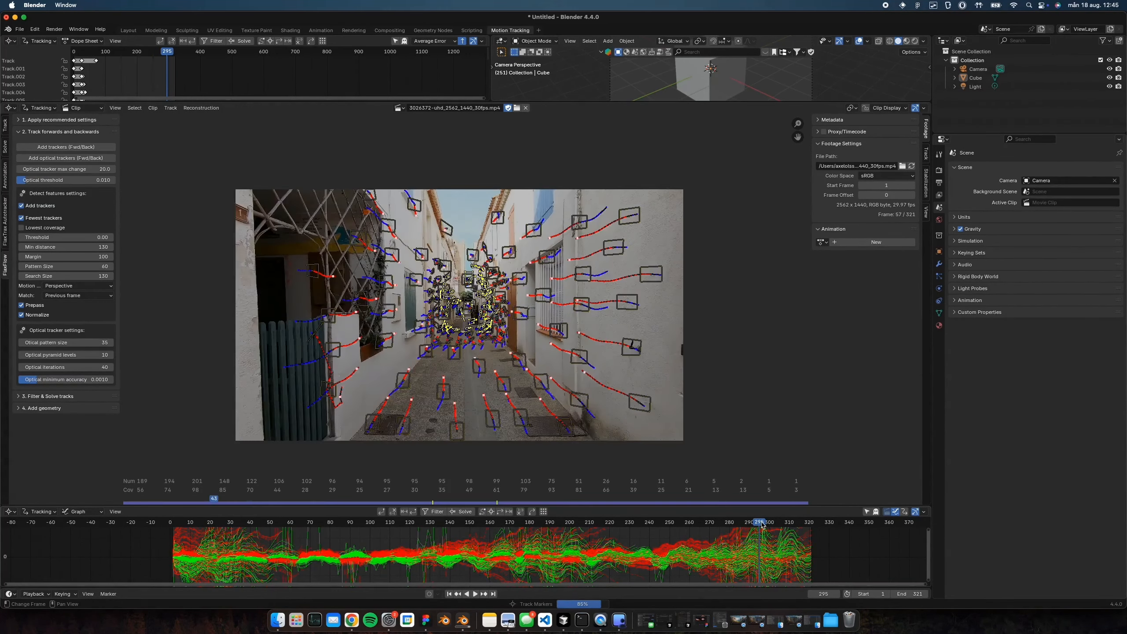
left_click(483, 516)
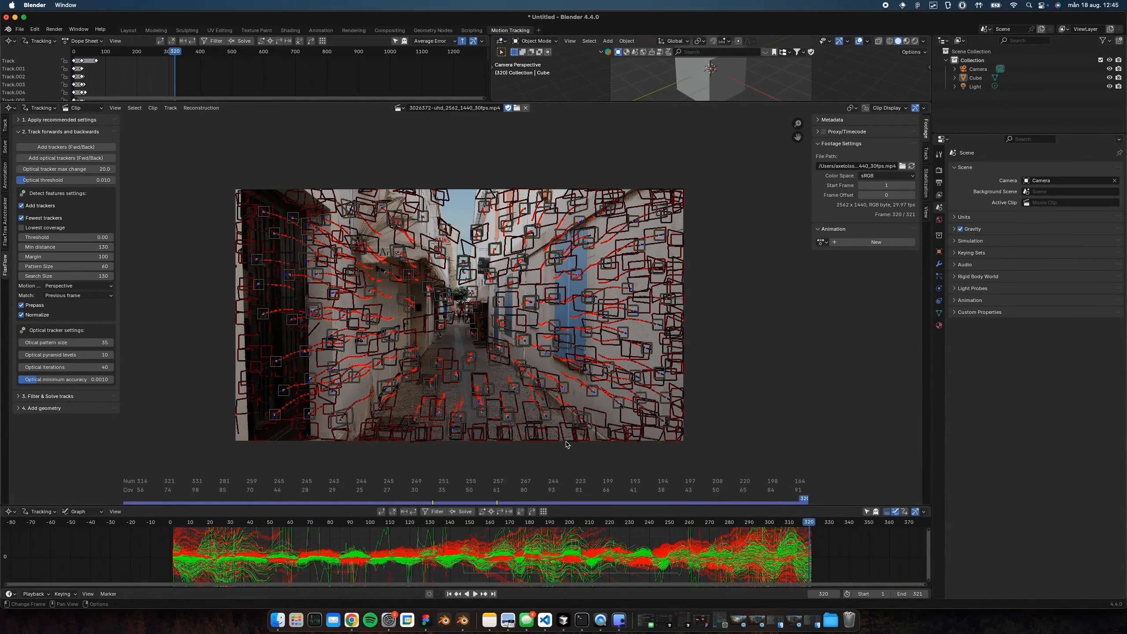
- Delete all existing tracks from the clip
key("a")
key("x")
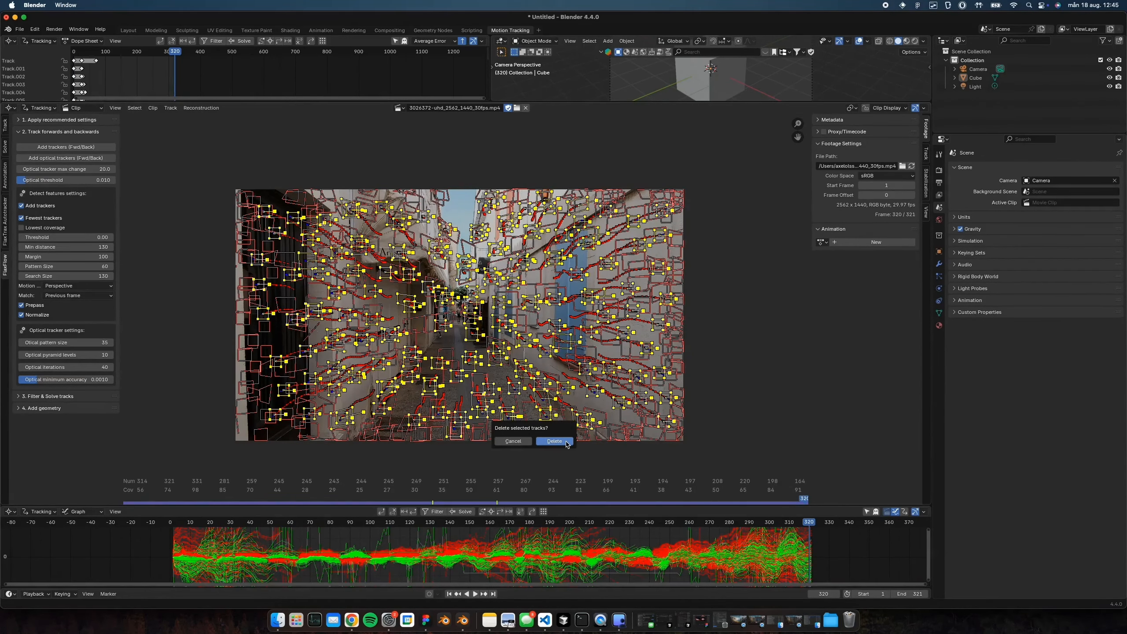
left_click(555, 441)
- Turn off Fewest trackers, enable Lowest coverage, and automatically add and track trackers forwards and backwards
left_click(43, 222)
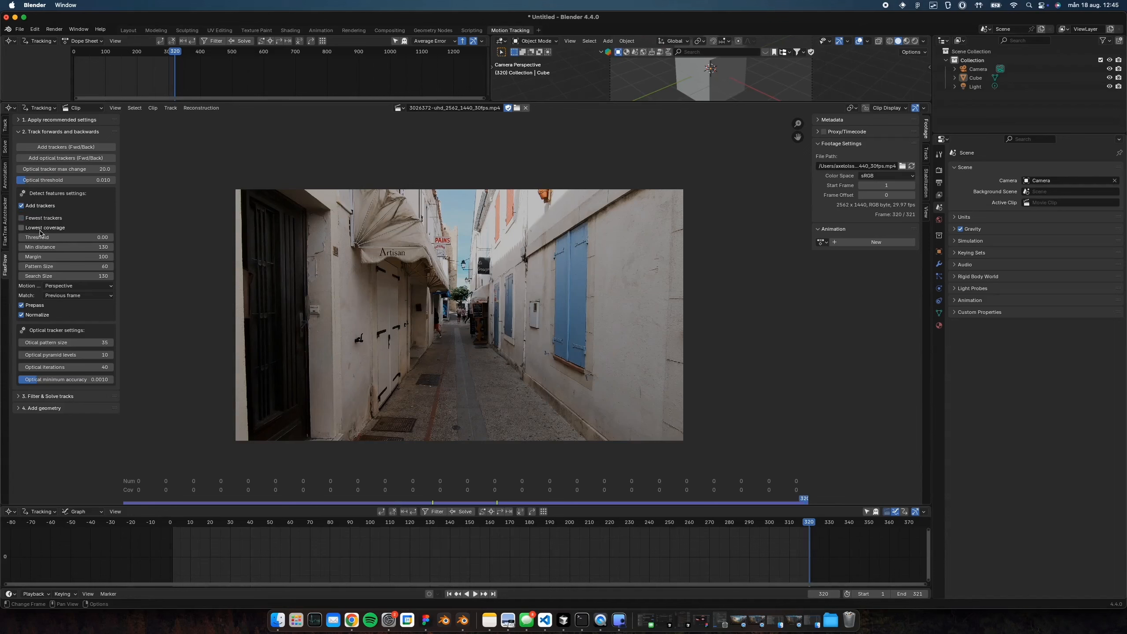
left_click(39, 229)
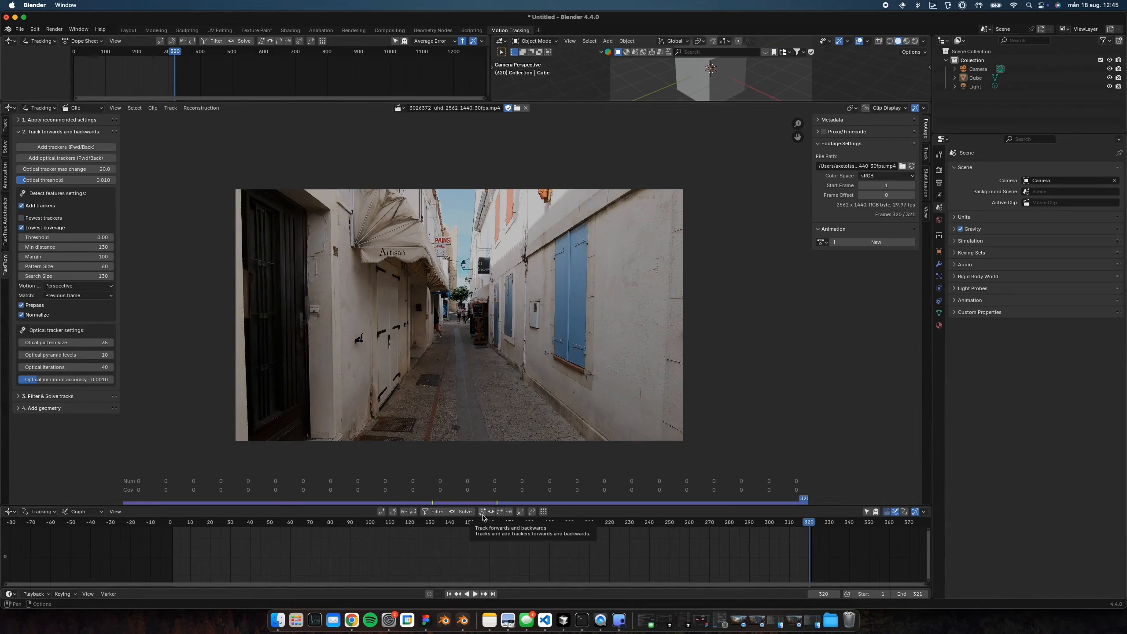
left_click(483, 514)
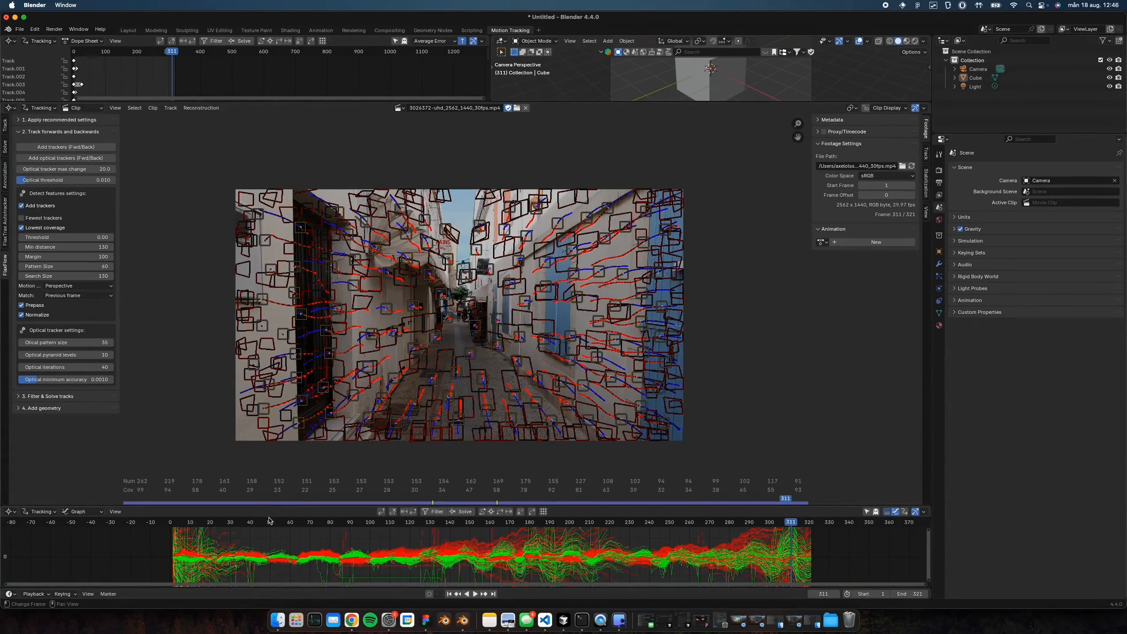
- Check coverage at frames 74 and 245 with disabled markers hidden, and run another forwards-and-backwards tracking pass using Lowest coverage
left_click_drag(275, 522, 318, 524)
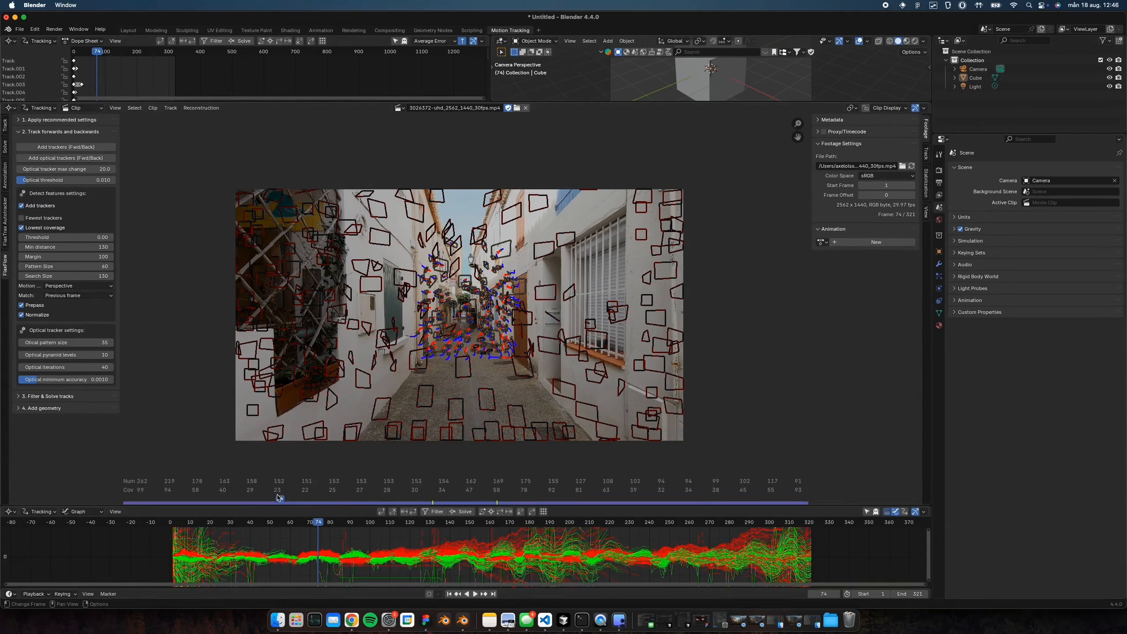
key("alt+d")
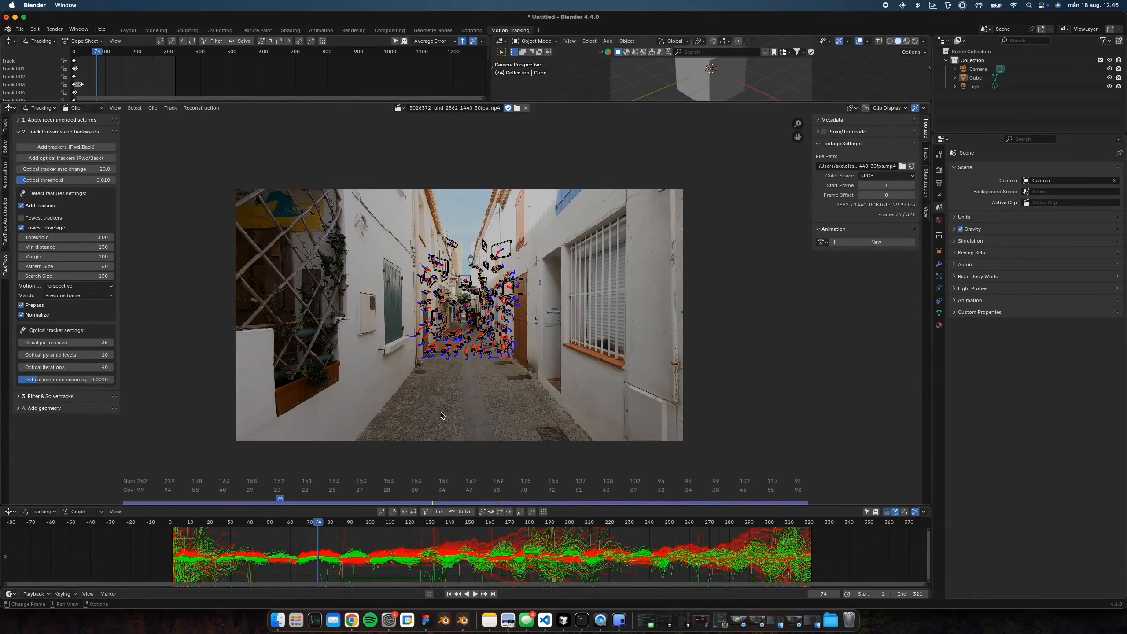
mouse_move(672, 526)
left_mouse_down()
mouse_move(631, 530)
mouse_move(660, 526)
left_mouse_up()
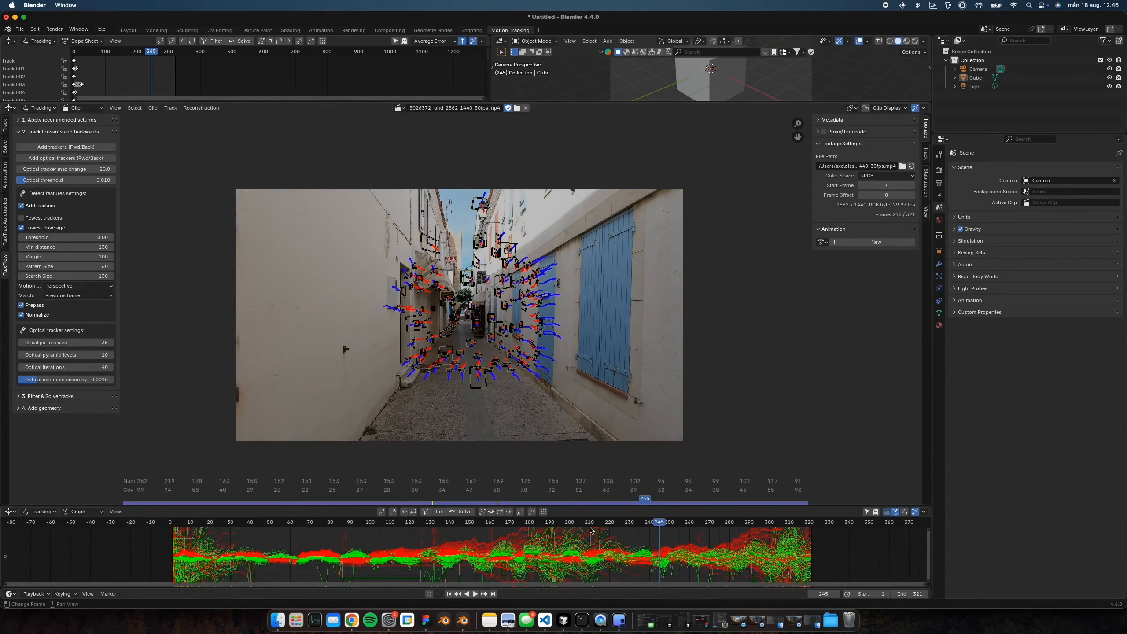
left_click(483, 512)
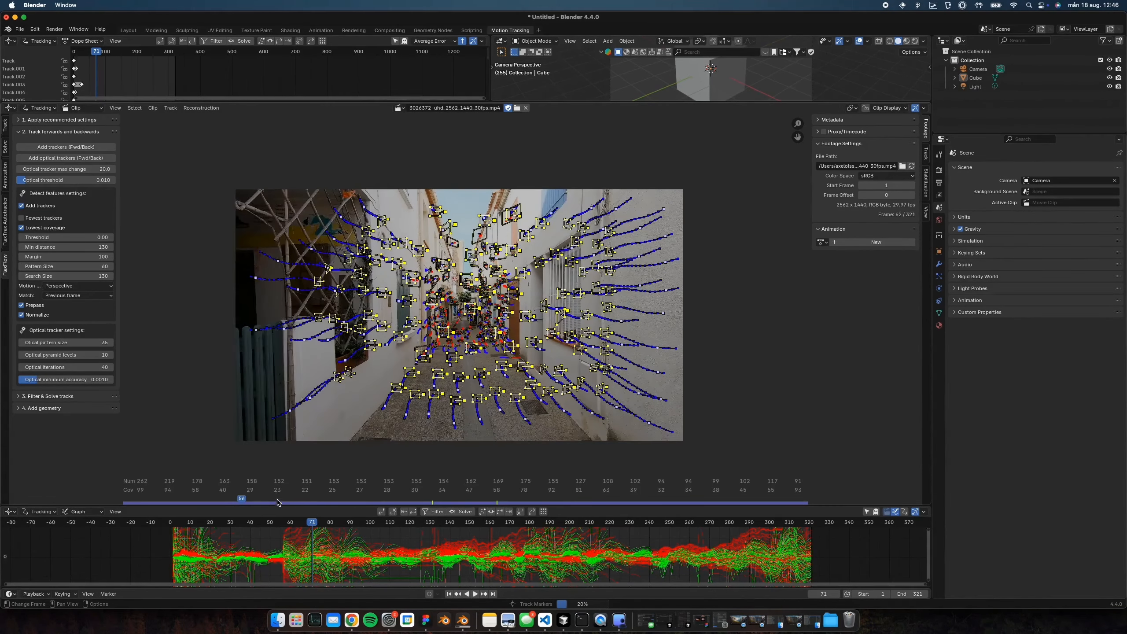
left_click(276, 498)
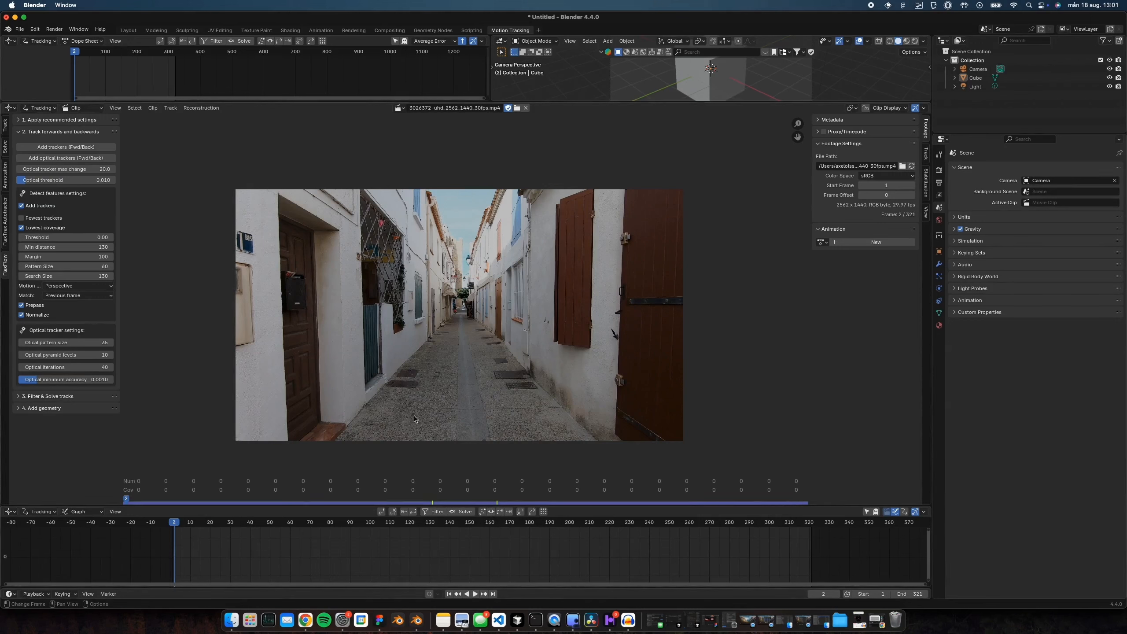
- Turn off Lowest coverage and add optical trackers forwards and backwards from frame 50, and again from frame 60 with the earlier ones removed
left_click(49, 228)
left_click(270, 528)
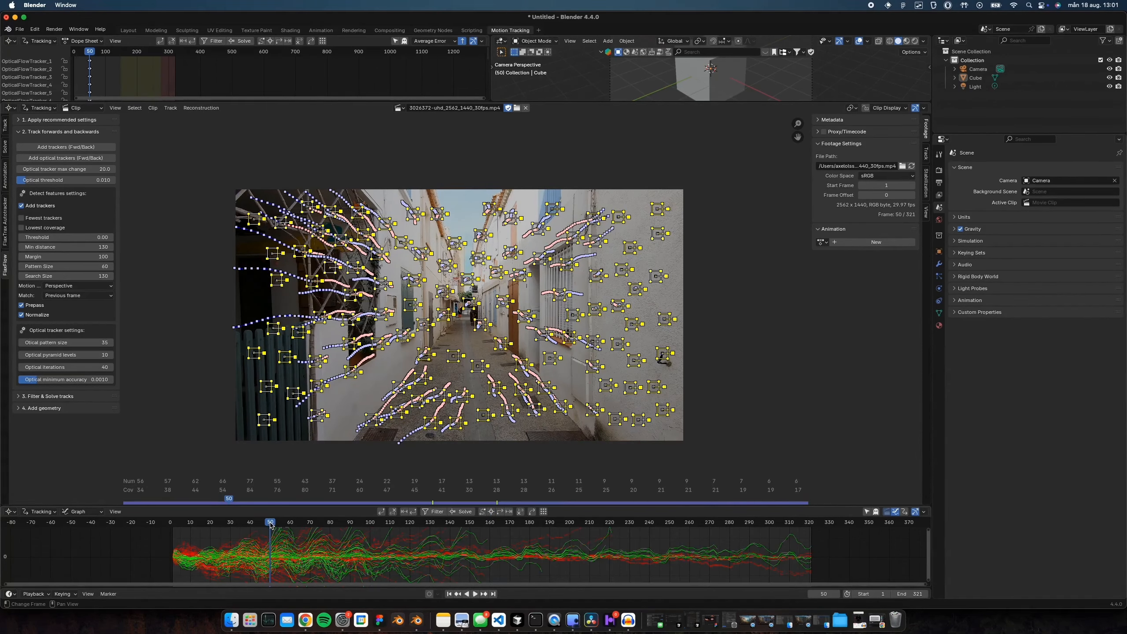
left_click_drag(302, 526, 288, 525)
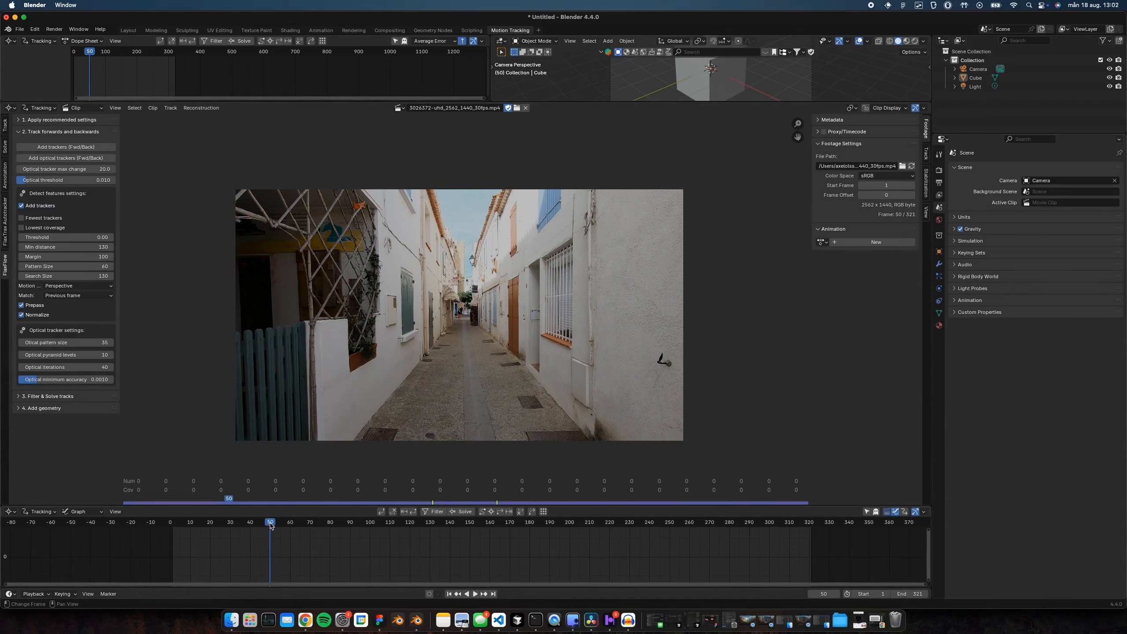
left_click_drag(270, 522, 290, 524)
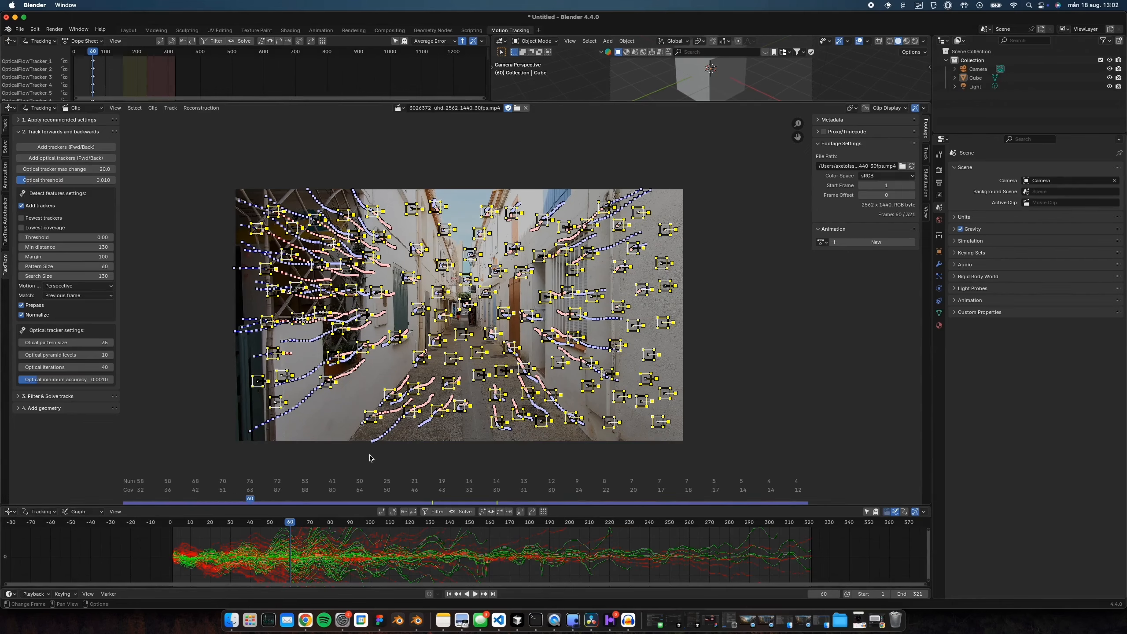
mouse_move(291, 528)
left_mouse_down()
mouse_move(544, 528)
mouse_move(251, 528)
mouse_move(291, 527)
left_mouse_up()
- Enable Fewest trackers and add more optical trackers forwards and backwards along the clip, up to frame 306
left_click(35, 218)
left_click(209, 322)
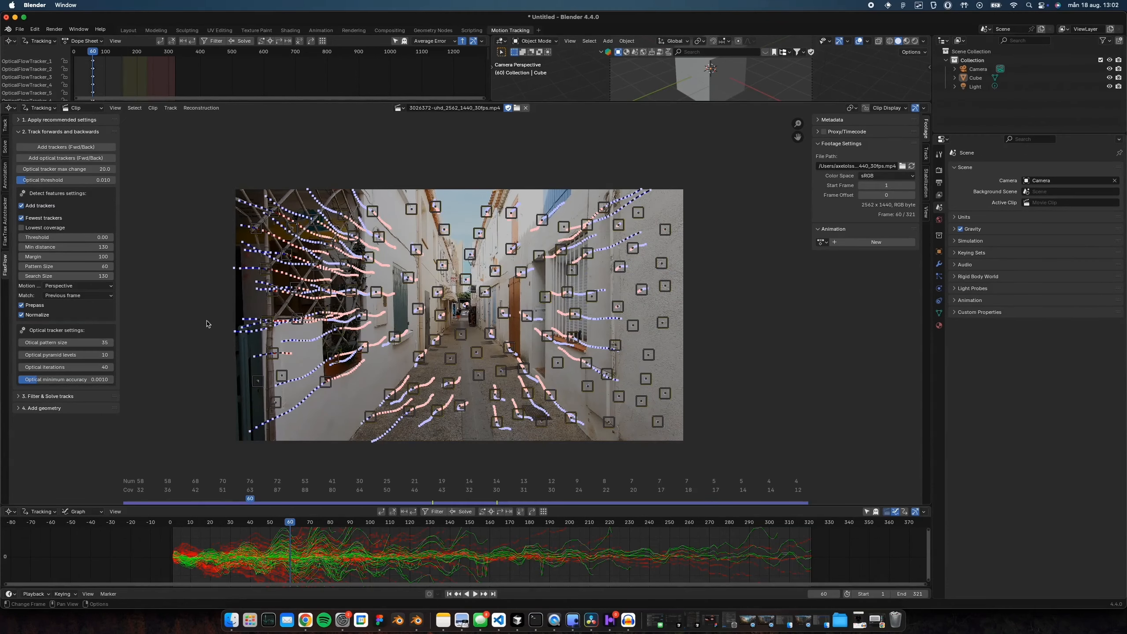
left_click(492, 513)
left_click_drag(711, 526, 784, 525)
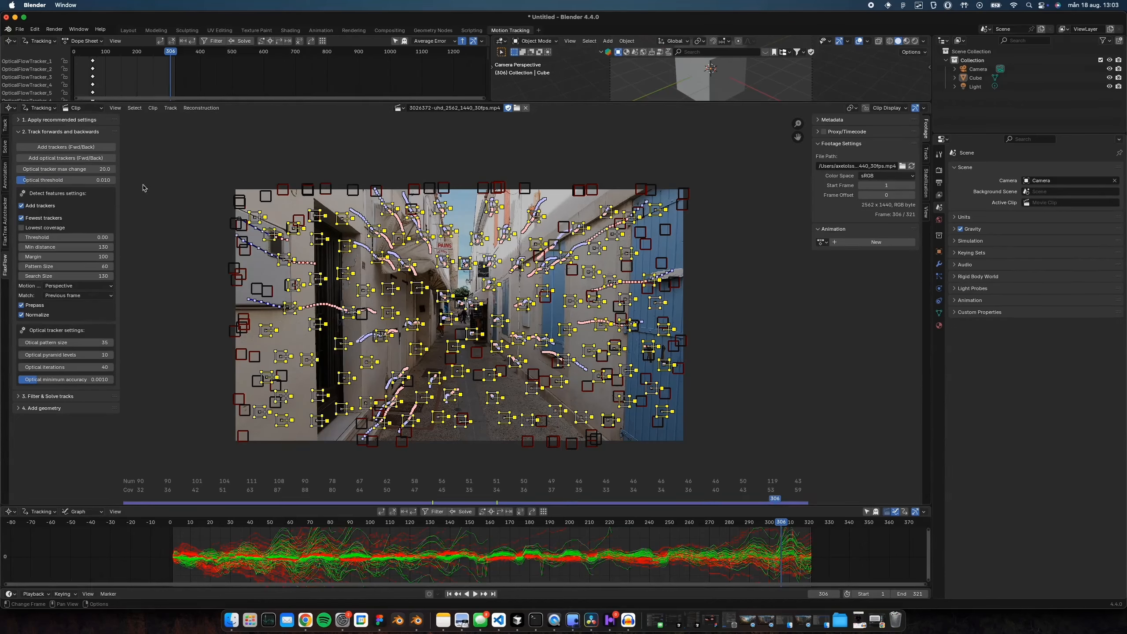
- Select all the optical tracks and delete them
left_click(510, 447)
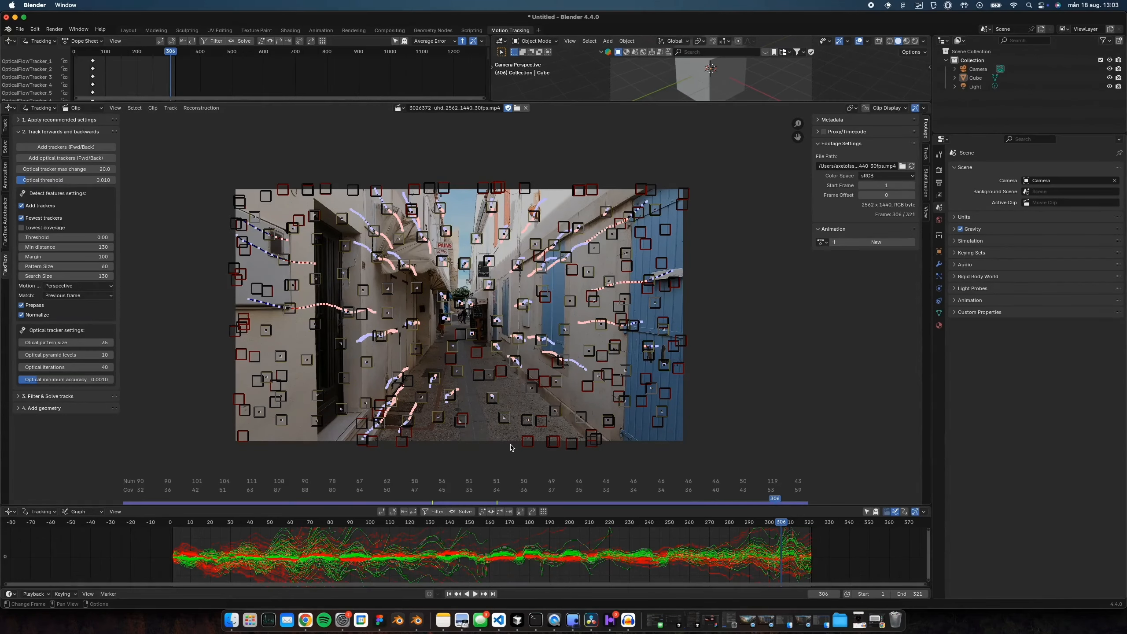
key("a")
key("x")
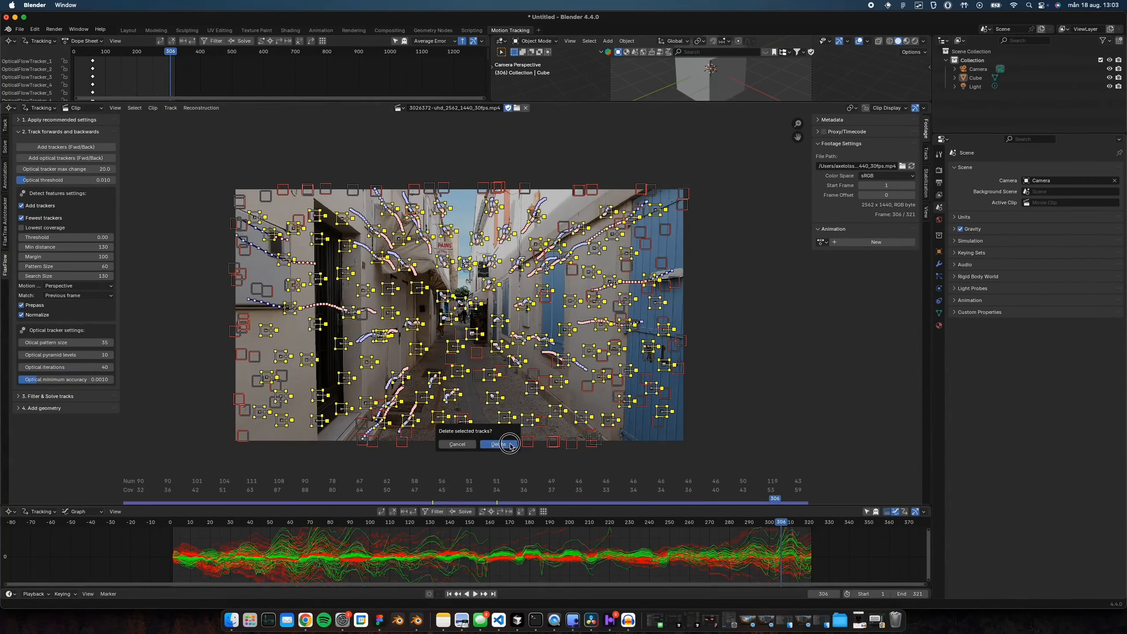
left_click(510, 444)
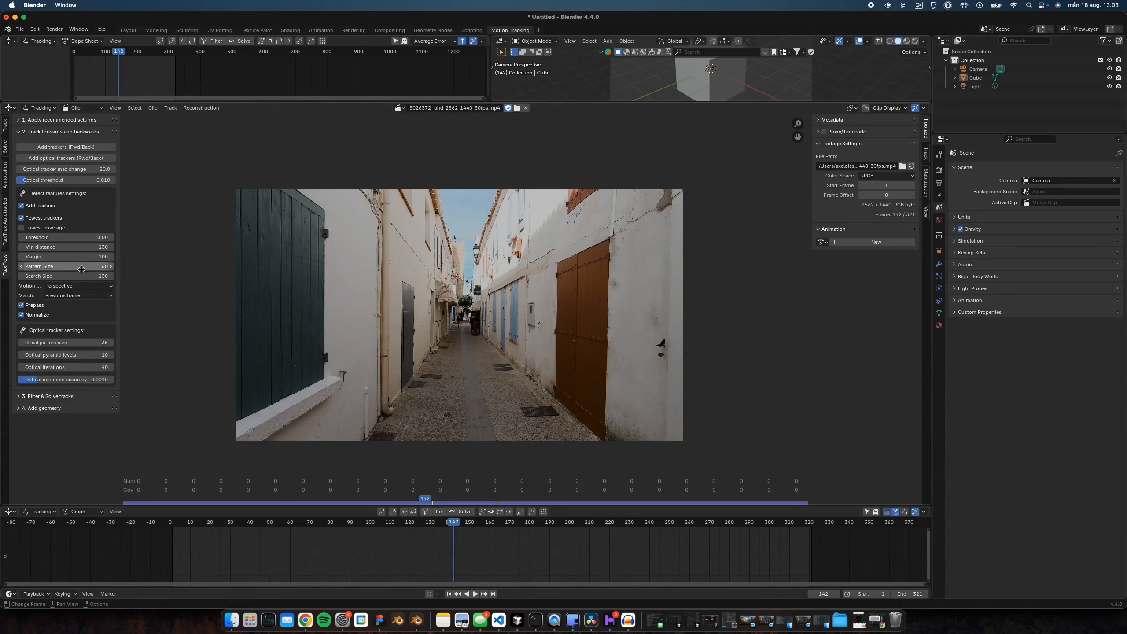
- Set the feature detection Pattern Size to 15 and Search Size to 30
left_click(10, 127)
left_click(6, 266)
left_click(93, 269)
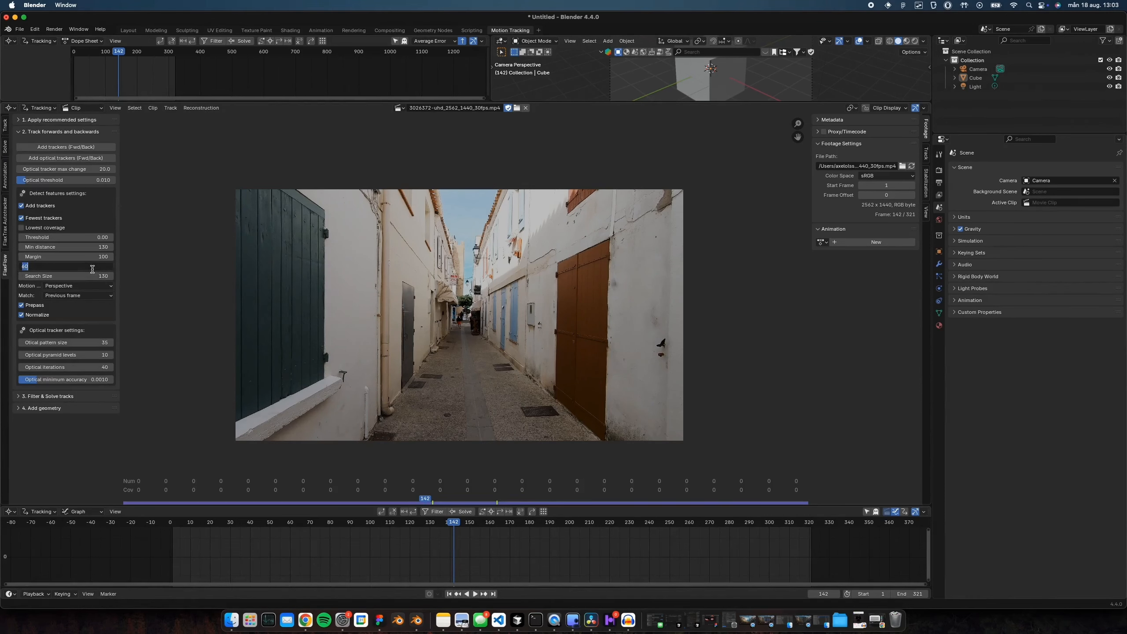
type("15")
key("Return")
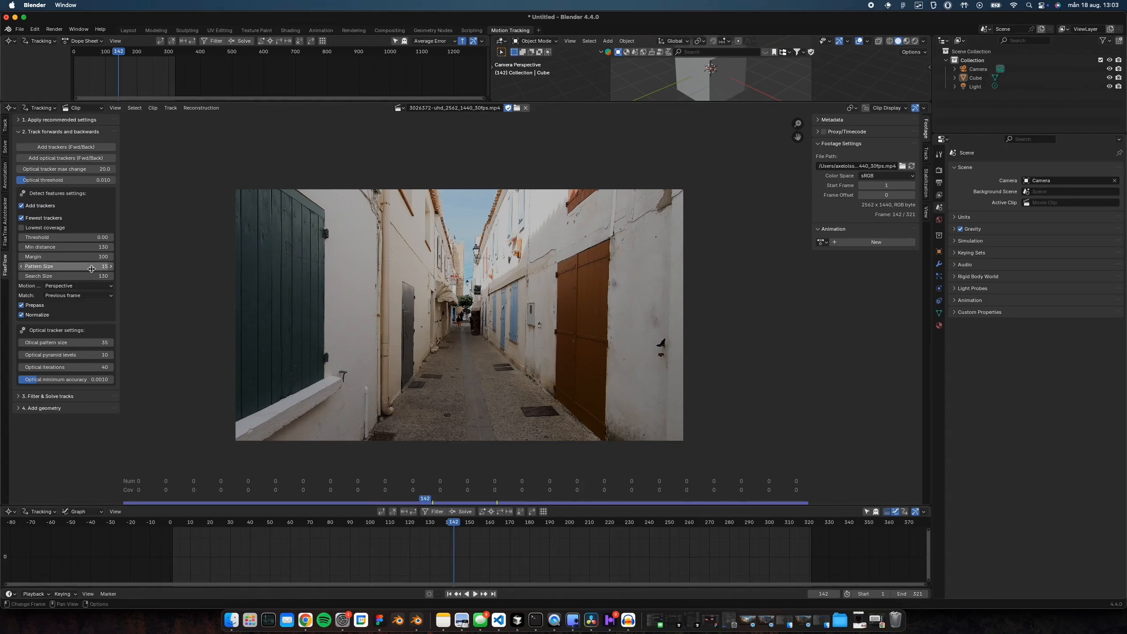
left_click(93, 276)
type("30")
key("Return")
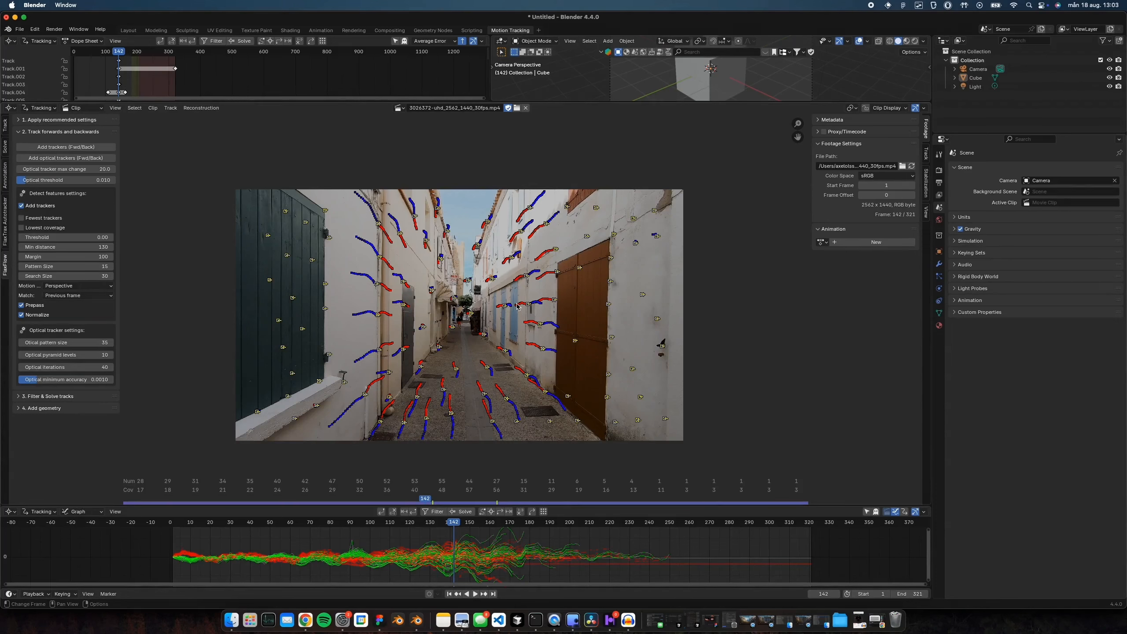
- Delete the selected tracks and automatically add and track regular trackers forwards and backwards again from frame 142
key("x")
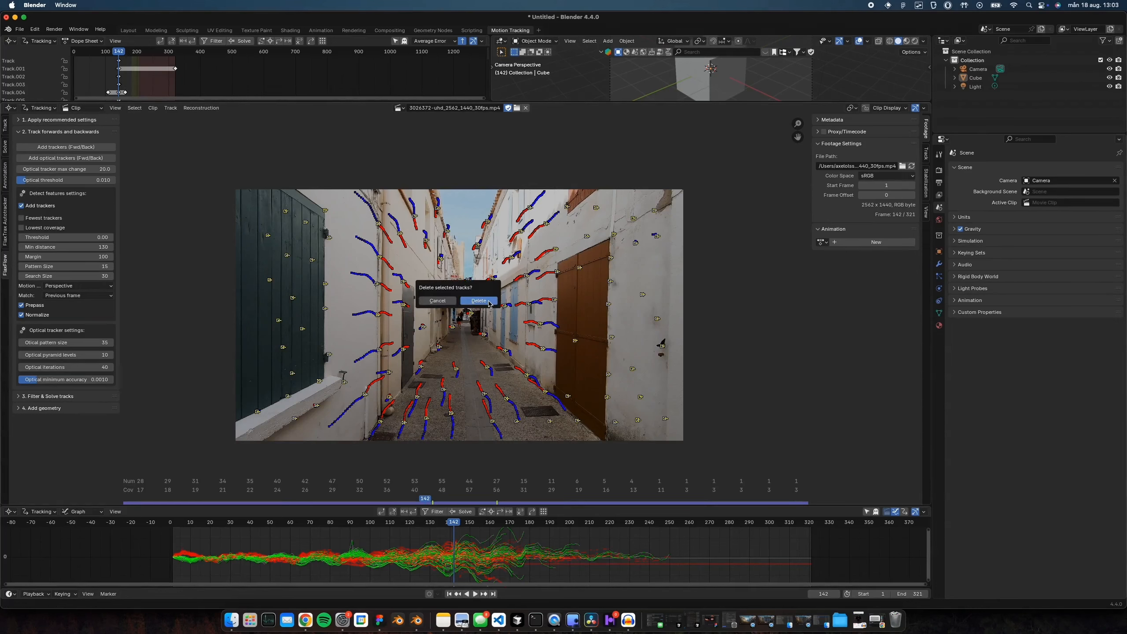
left_click(489, 302)
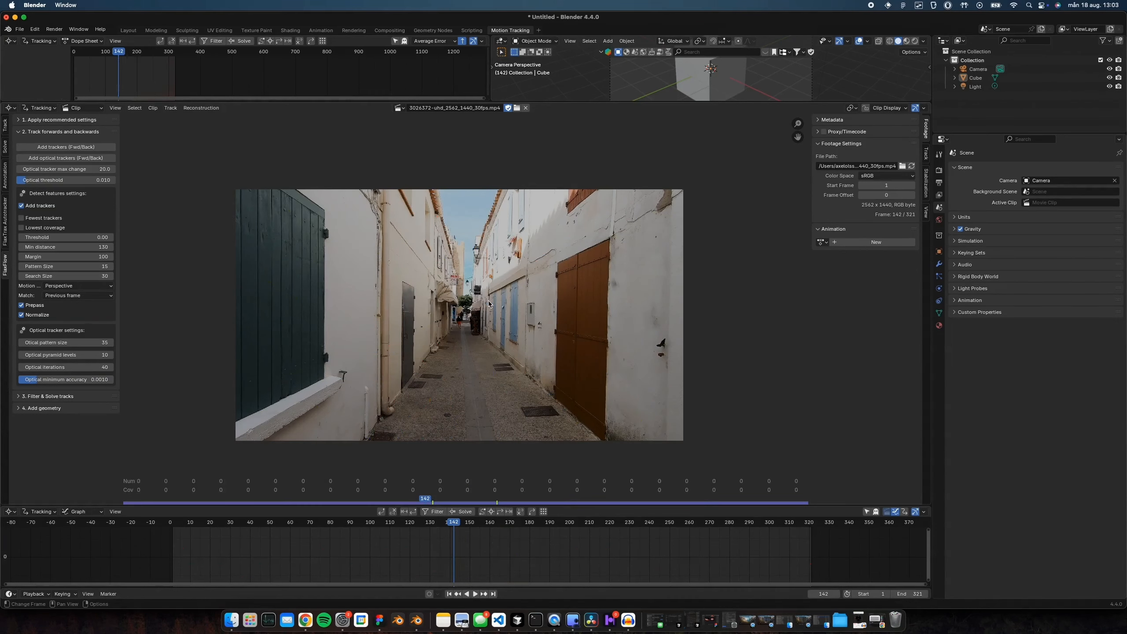
left_click(483, 512)
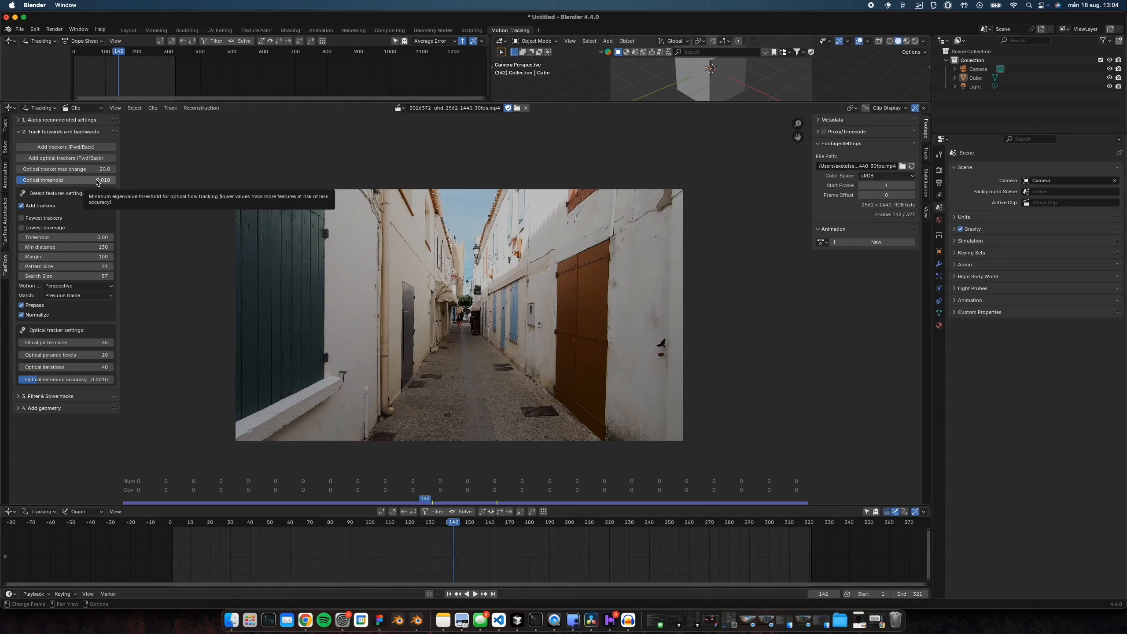
- Lower the Optical threshold to 0.000 and set it back to 0.01
left_click(97, 179)
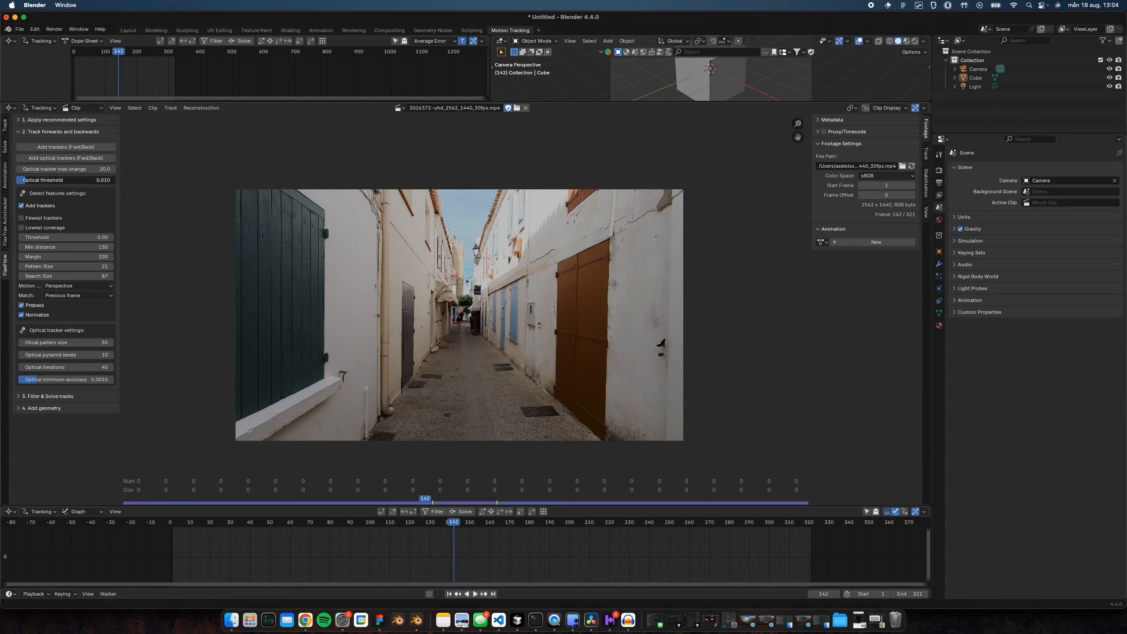
left_click_drag(96, 180, 20, 179)
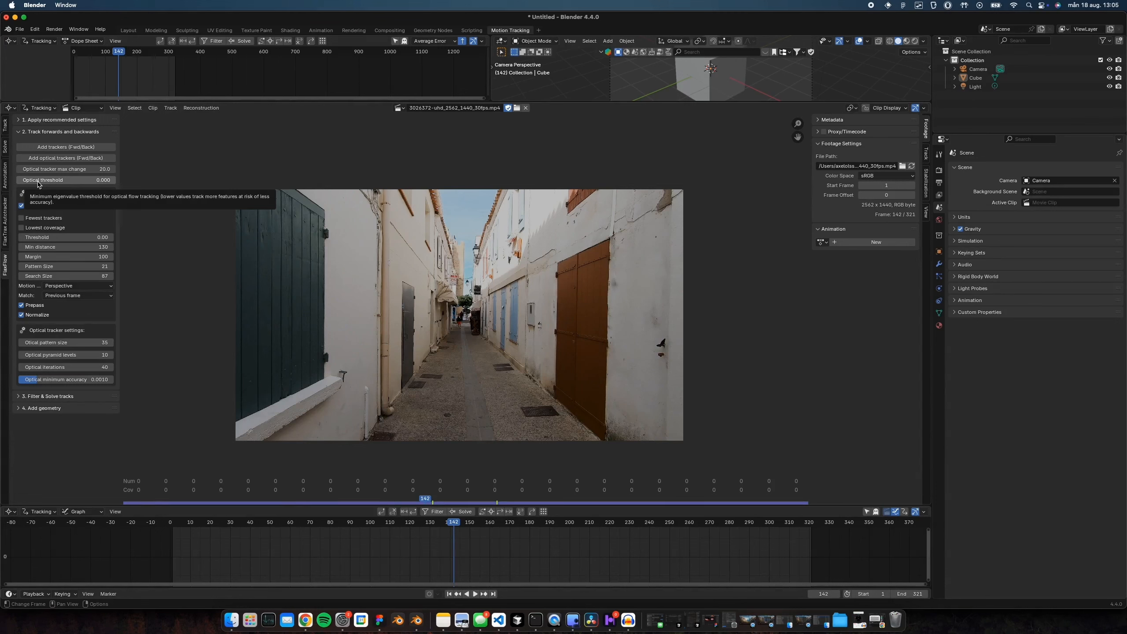
left_click(38, 181)
type("0.01")
key("Return")
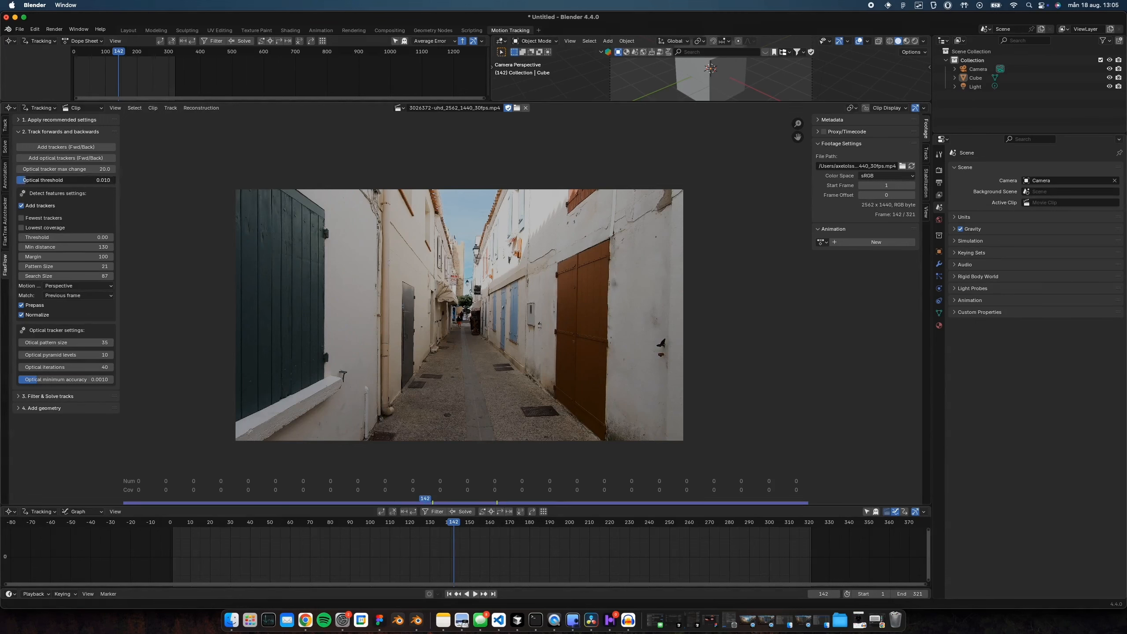
- Set the Optical threshold to 0.050 and Optical tracker max change to 14.6, and add optical trackers from frame 142
left_click_drag(38, 180, 67, 169)
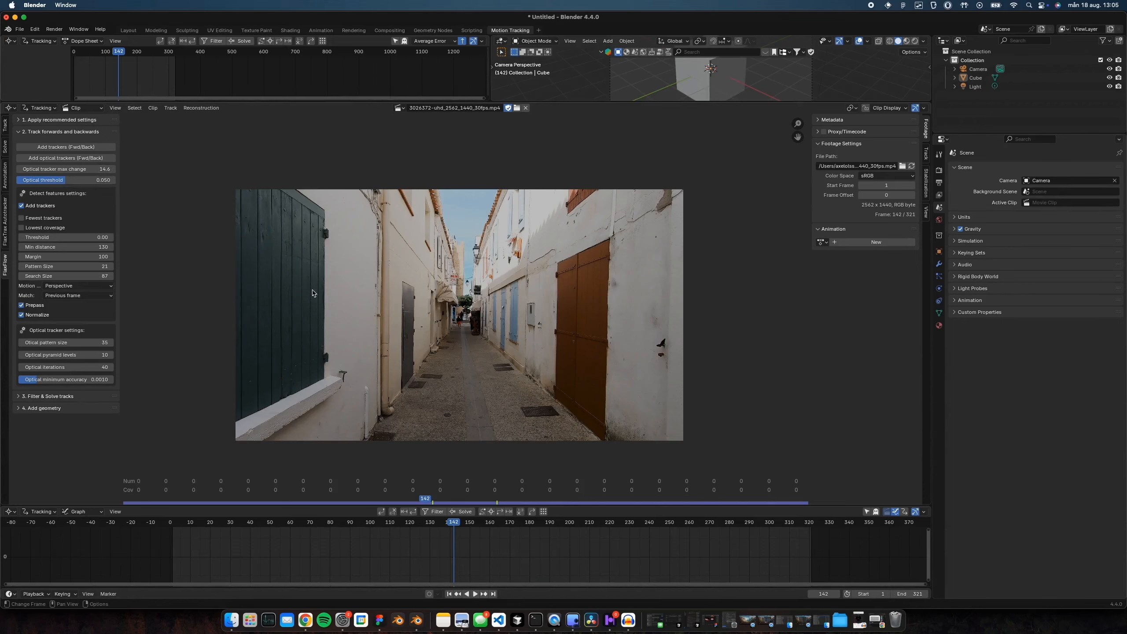
left_click(492, 512)
scroll(492, 433, "up", 1)
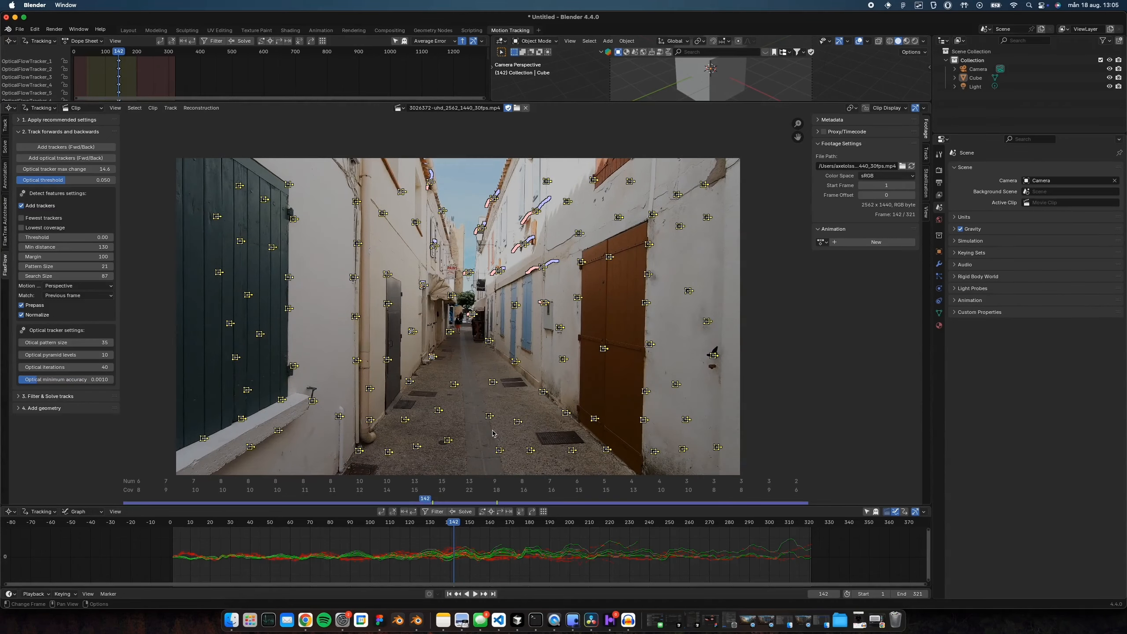
left_click_drag(454, 522, 454, 517)
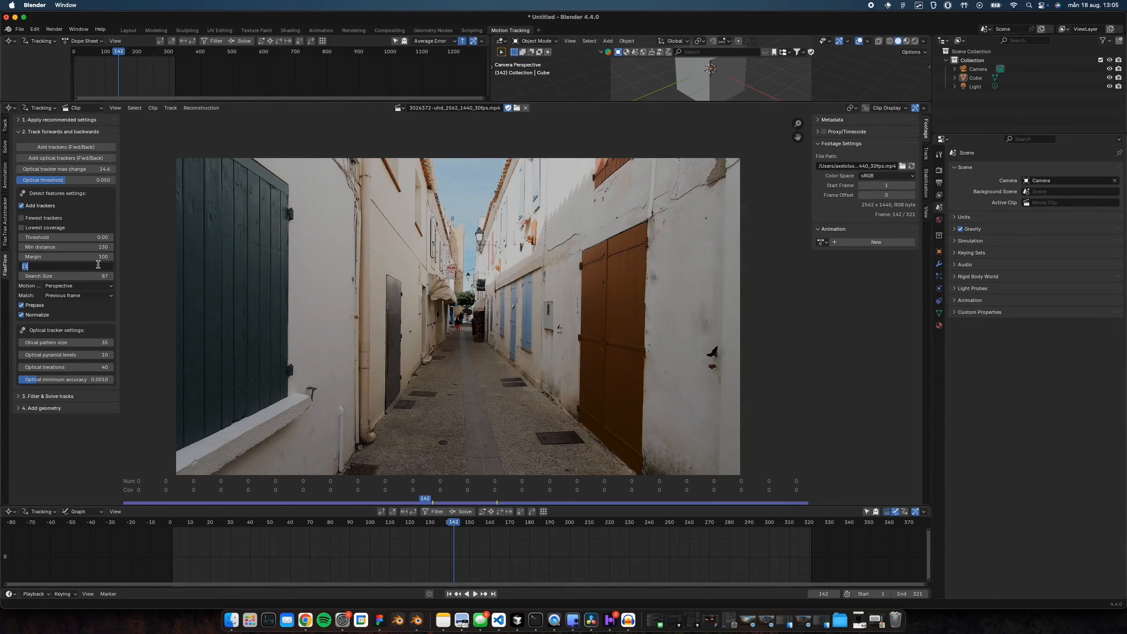
- Set the feature detection Pattern Size to 60 and Search Size to 130
type("60")
key("Return")
left_click(97, 276)
type("130")
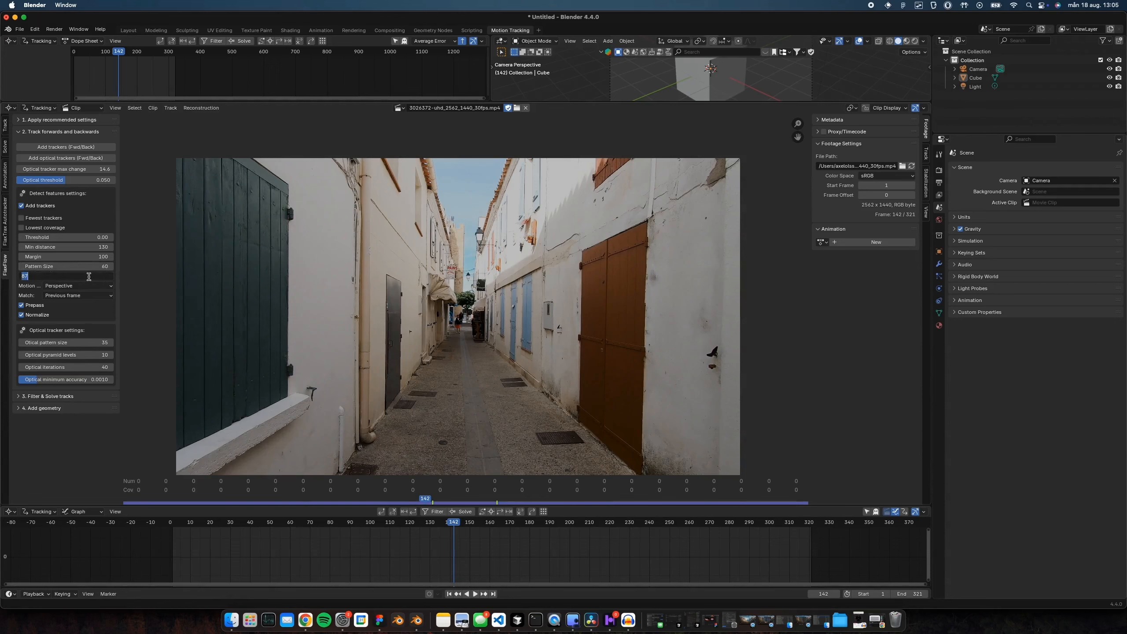
key("Return")
- Add optical trackers forwards and backwards from frame 142 with the larger pattern and check them at frame 143
left_click(492, 511)
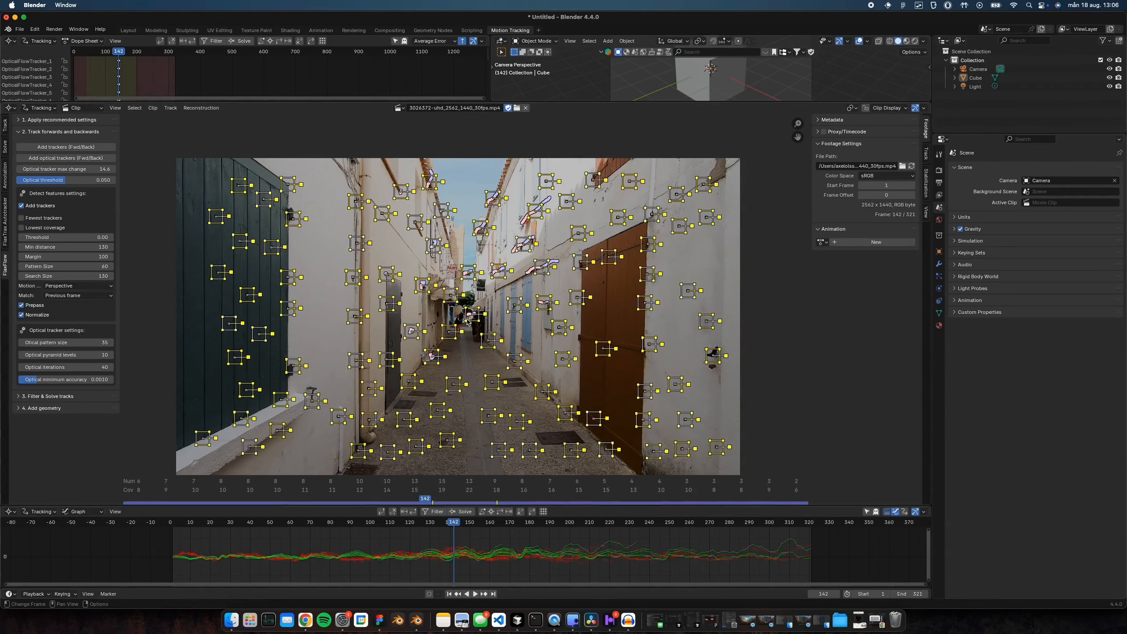
left_click(486, 439)
left_click_drag(454, 522, 457, 520)
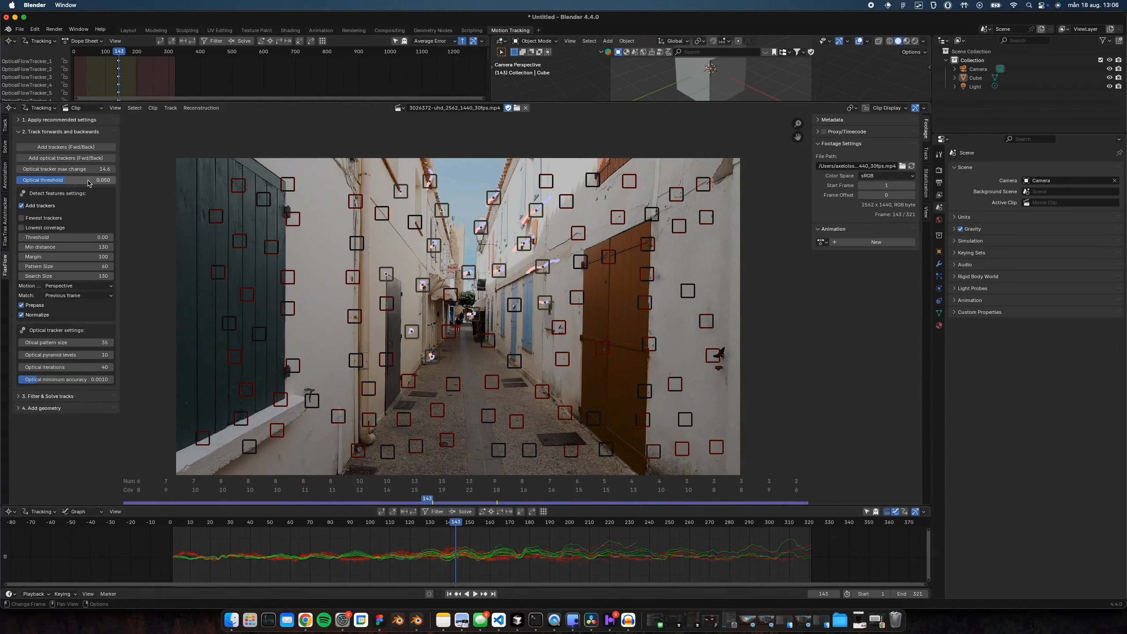
- Set the Optical threshold to 0.000, the Optical tracker max change to 23.0 and the optical pattern size to 100
mouse_move(89, 180)
left_mouse_down()
mouse_move(16, 181)
mouse_move(76, 169)
left_mouse_up()
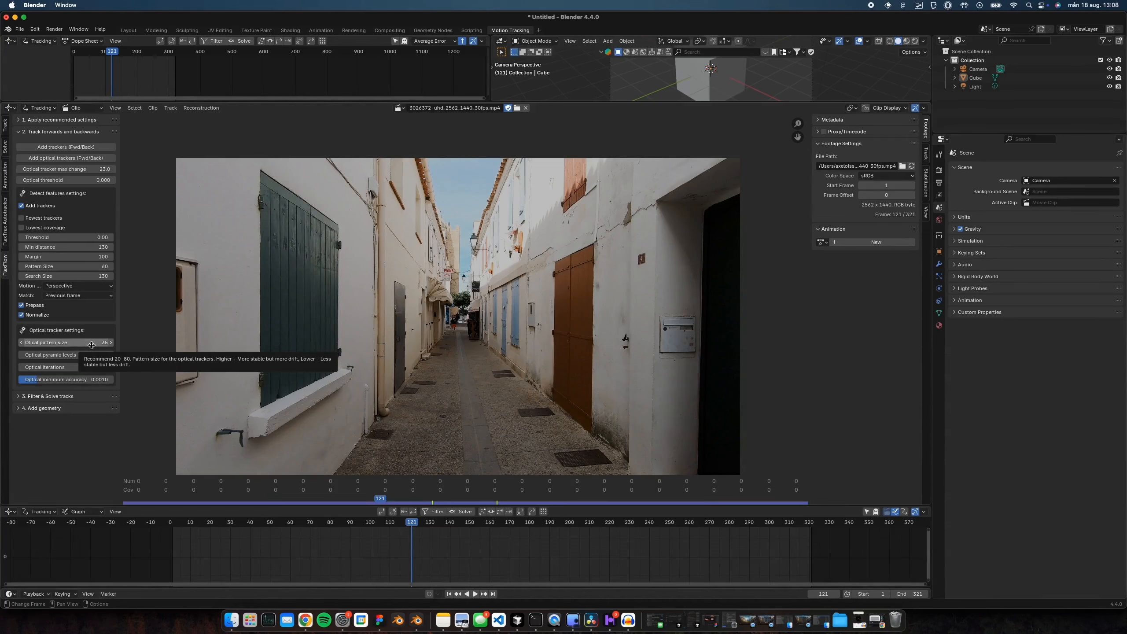
left_click(66, 342)
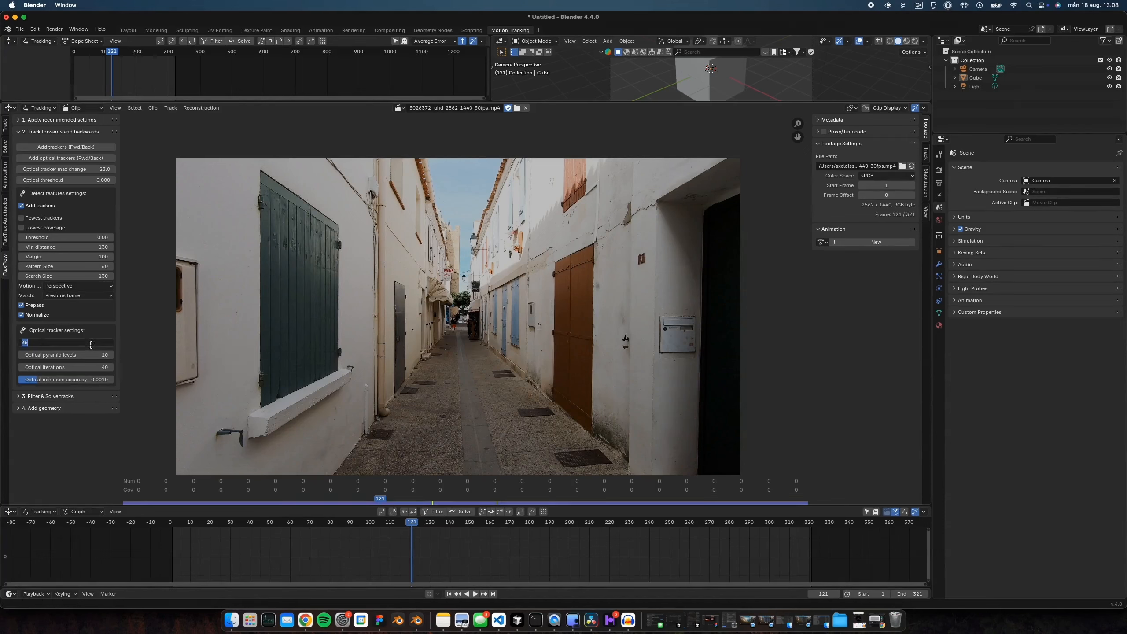
type("100")
key("Return")
scroll(598, 202, "right", 3)
scroll(597, 203, "up", 4, "ctrl")
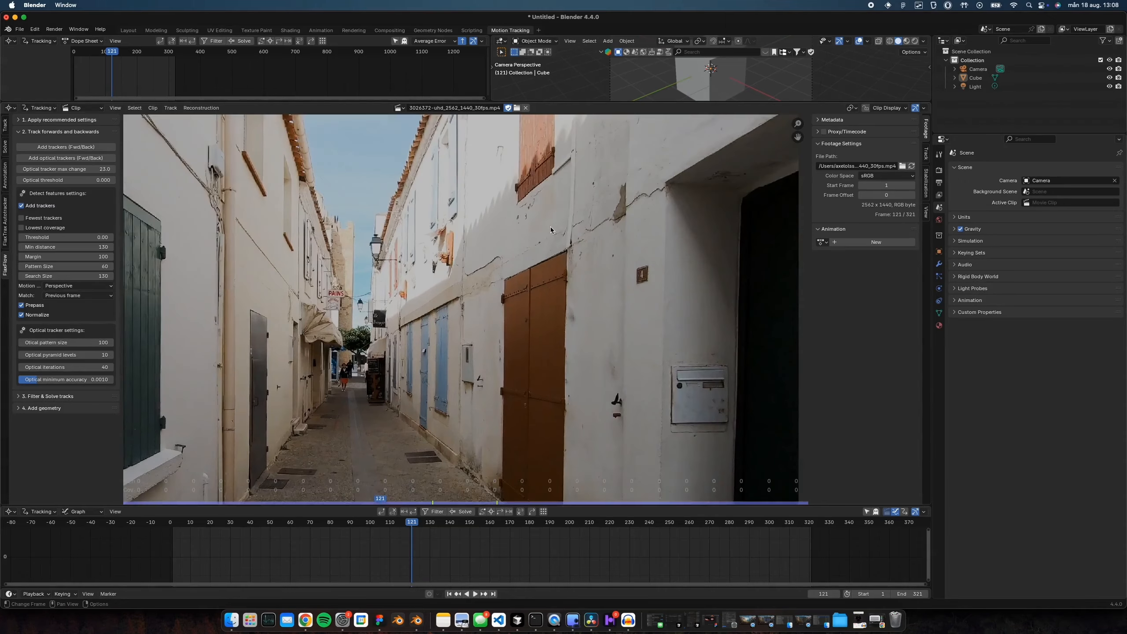
- Place a single marker on the dark wall spot above the brown door at frame 121 and turn off Add trackers
scroll(513, 233, "right", 4)
scroll(512, 234, "up", 5, "ctrl")
scroll(510, 230, "up", 3)
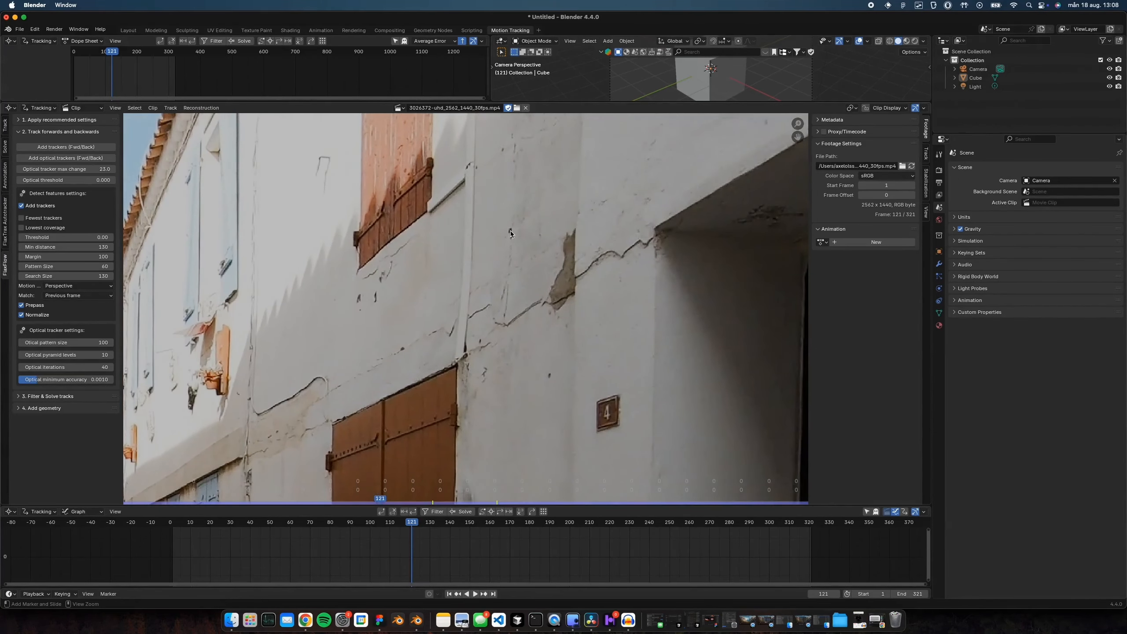
left_click(511, 231, "ctrl")
scroll(532, 253, "down", 6)
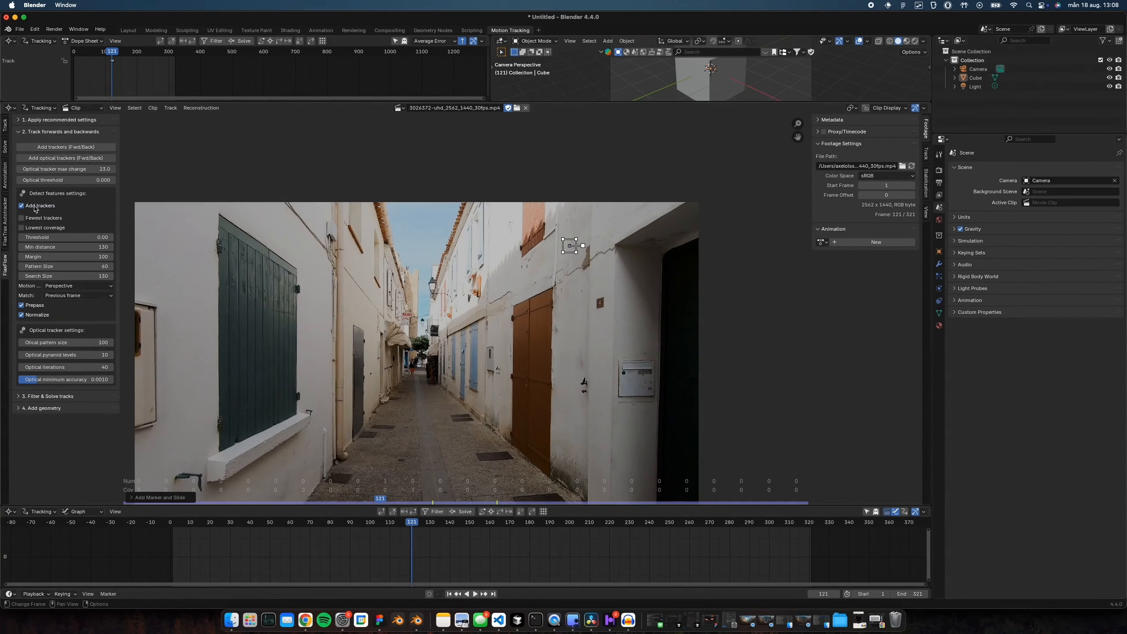
left_click(34, 209)
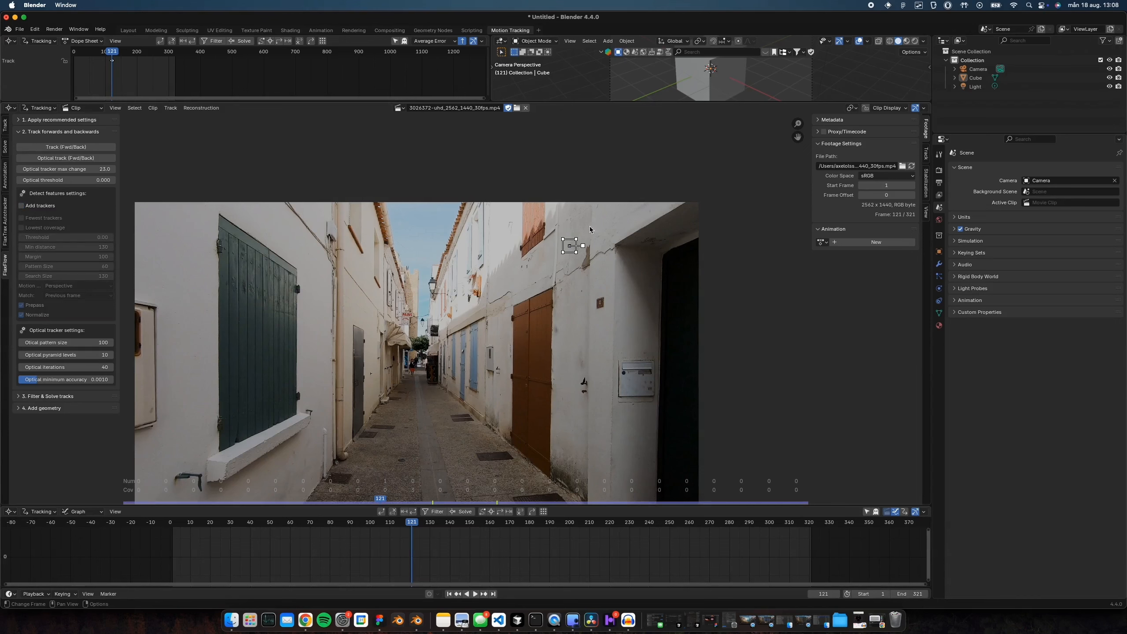
- Run the optical tracker forwards and backwards on the single wall marker and check its path at frame 64
scroll(536, 247, "right", 3)
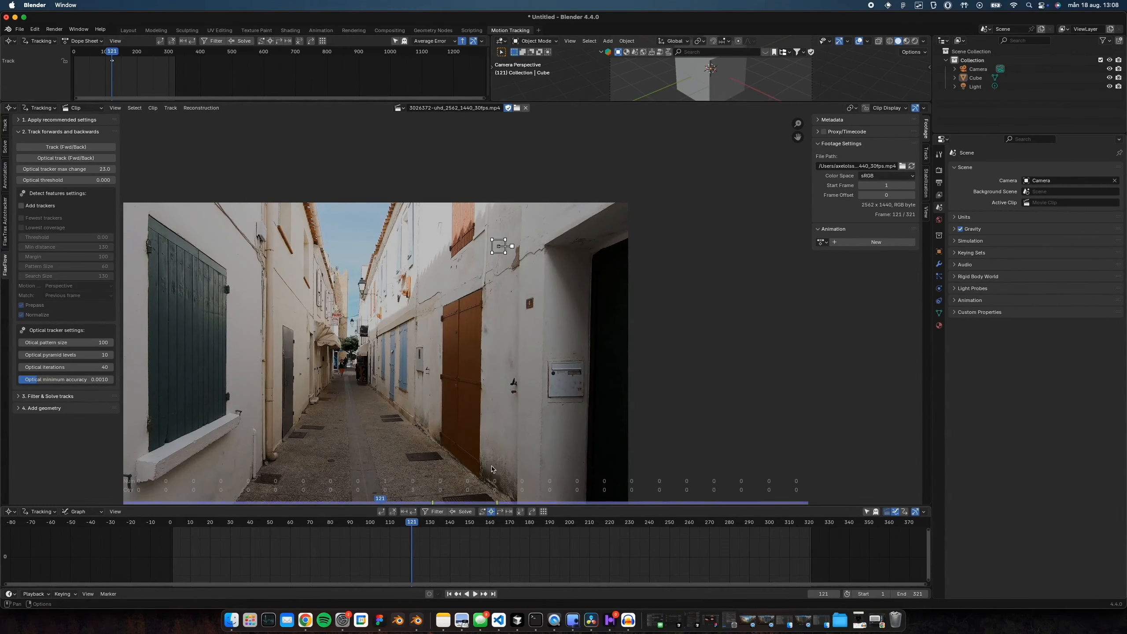
scroll(503, 251, "up", 9)
mouse_move(503, 251)
middle_mouse_down()
mouse_move(389, 360)
mouse_move(550, 284)
middle_mouse_up()
left_click(469, 254)
scroll(464, 252, "down", 3)
mouse_move(411, 525)
left_mouse_down()
mouse_move(442, 525)
mouse_move(297, 526)
left_mouse_up()
scroll(445, 357, "up", 5)
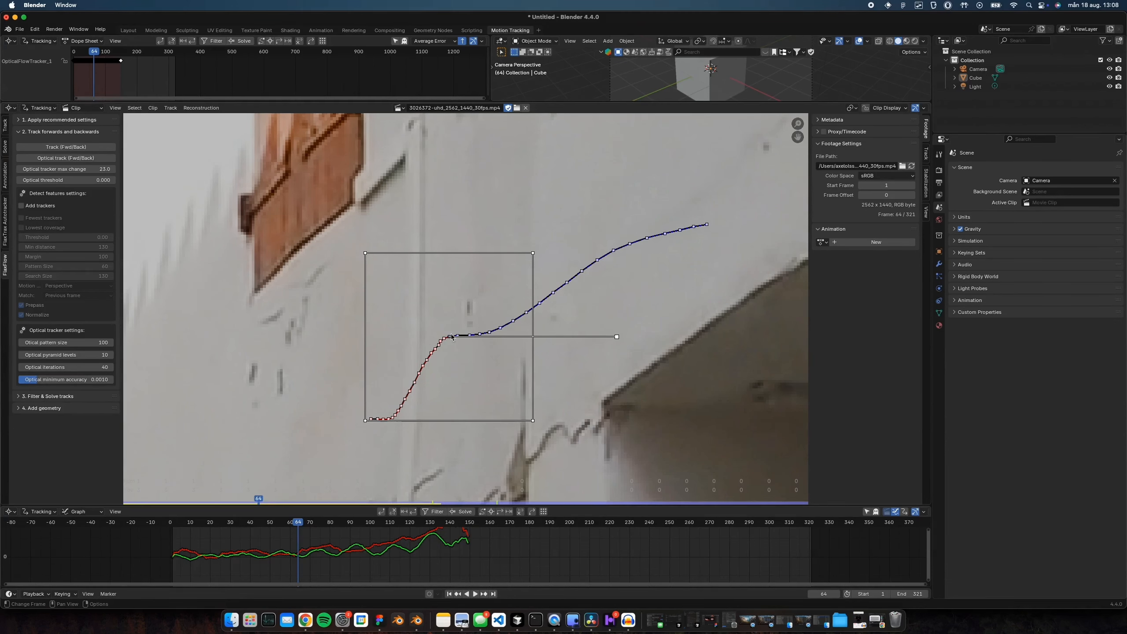
scroll(436, 382, "down", 2)
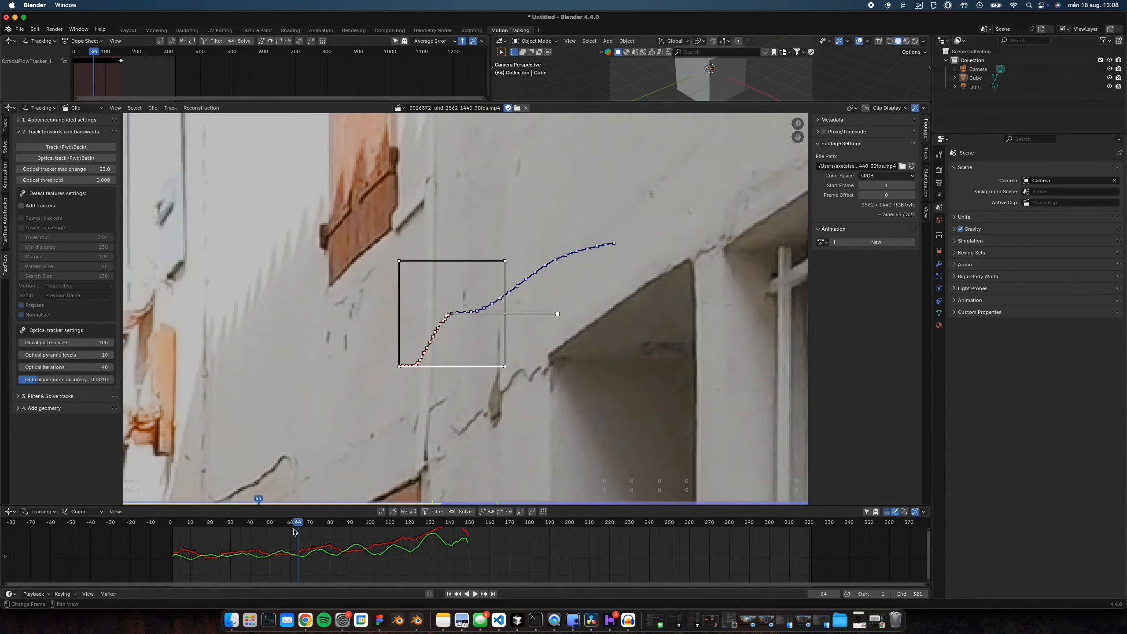
- Lock the clip view to the optical track, check how well it holds up to frame 95, and delete it
left_click(307, 525)
key("l")
left_click_drag(311, 526, 359, 526)
key("x")
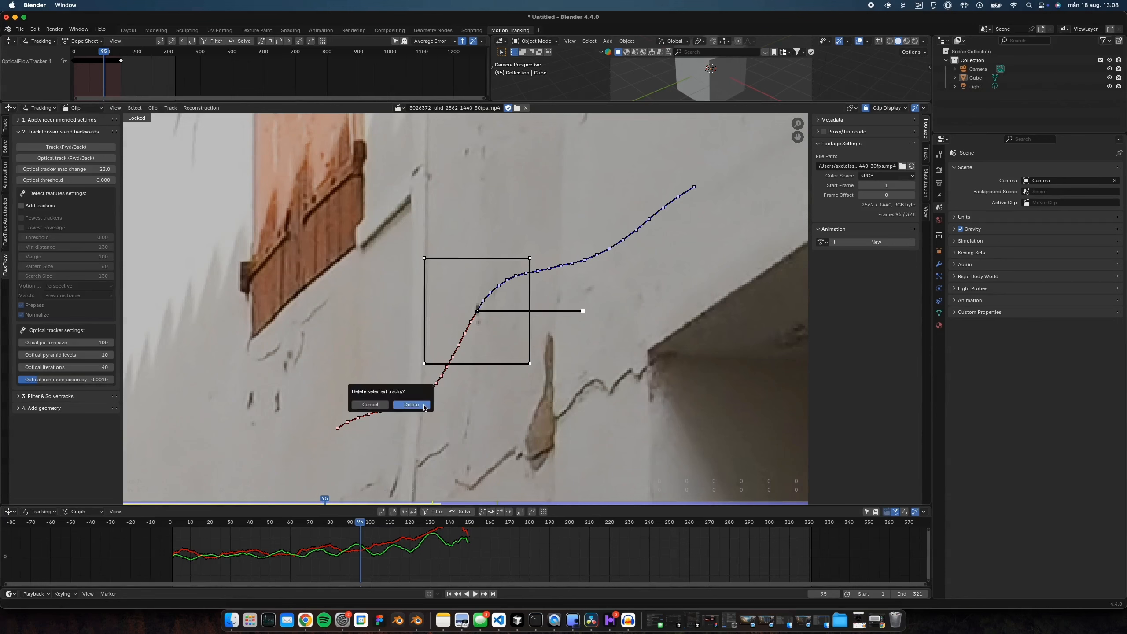
left_click(411, 405)
- Set the optical pattern size to 15 and place a new marker on the same dark wall spot at frame 95
left_click_drag(67, 342, 62, 342)
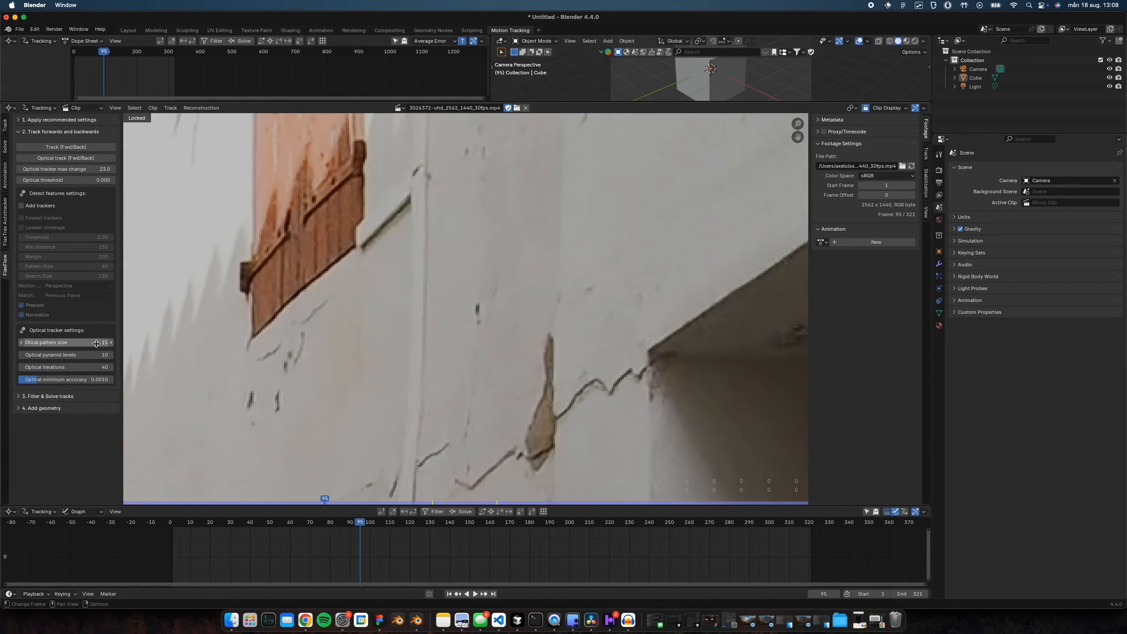
left_click(478, 310, "ctrl")
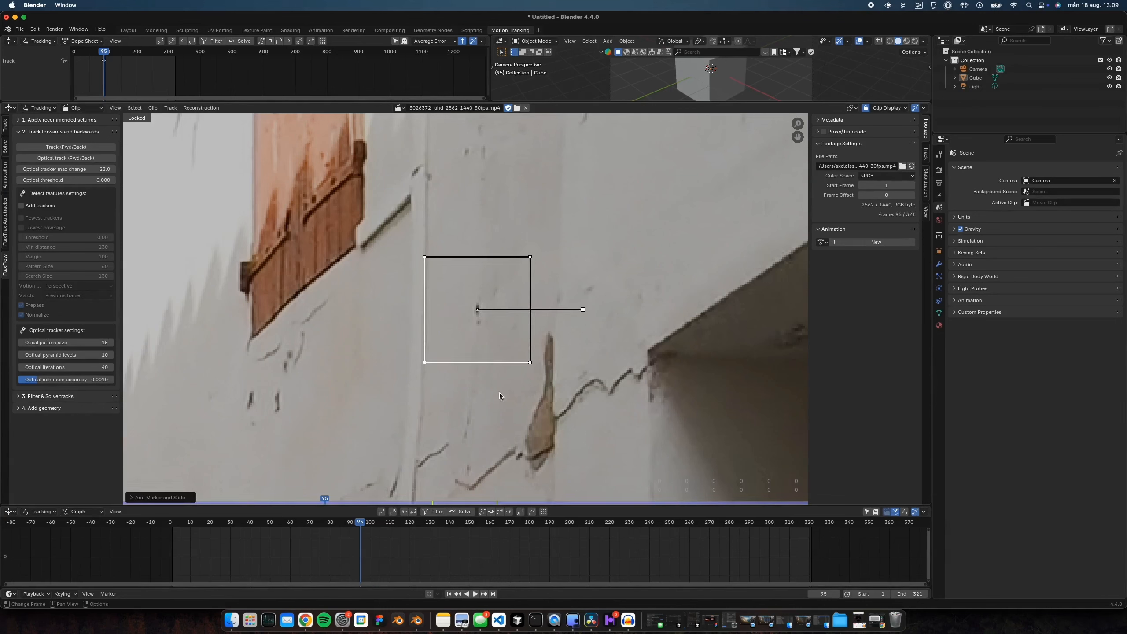
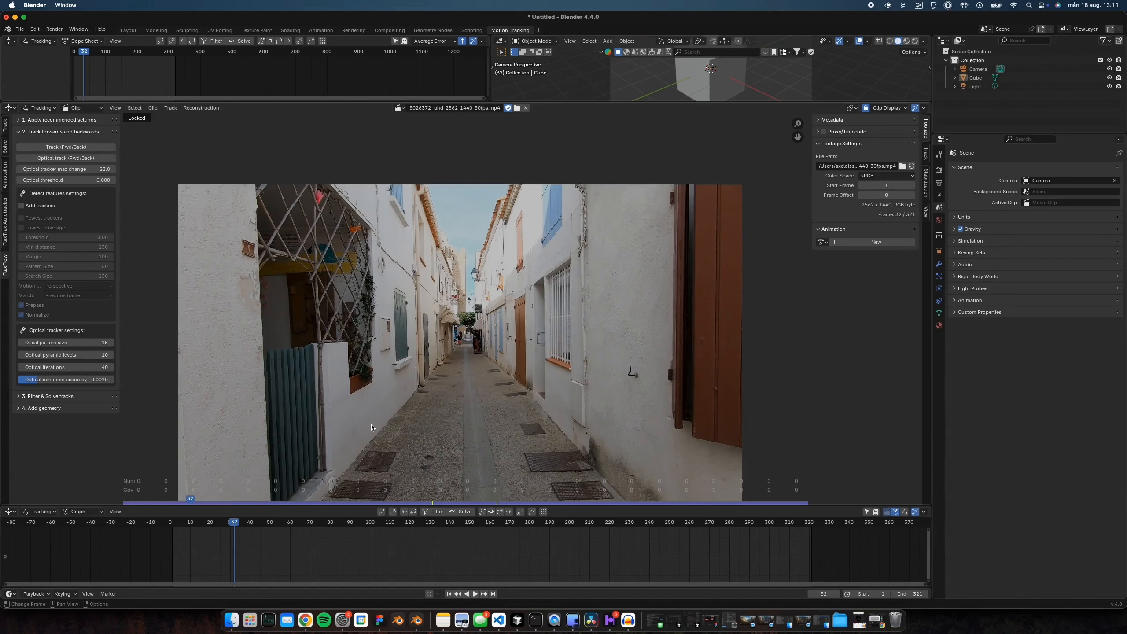
- Turn Add trackers back on and enable the Fewest trackers option
scroll(373, 424, "down", 1)
middle_click_drag(398, 431, 415, 409)
scroll(406, 418, "up", 1)
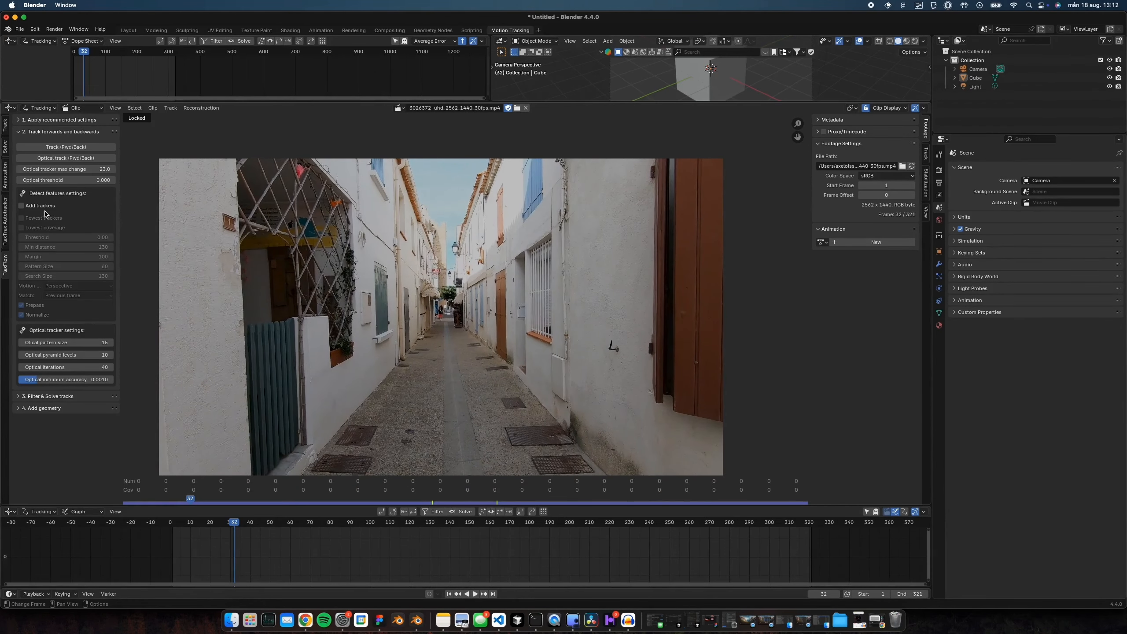
left_click(43, 208)
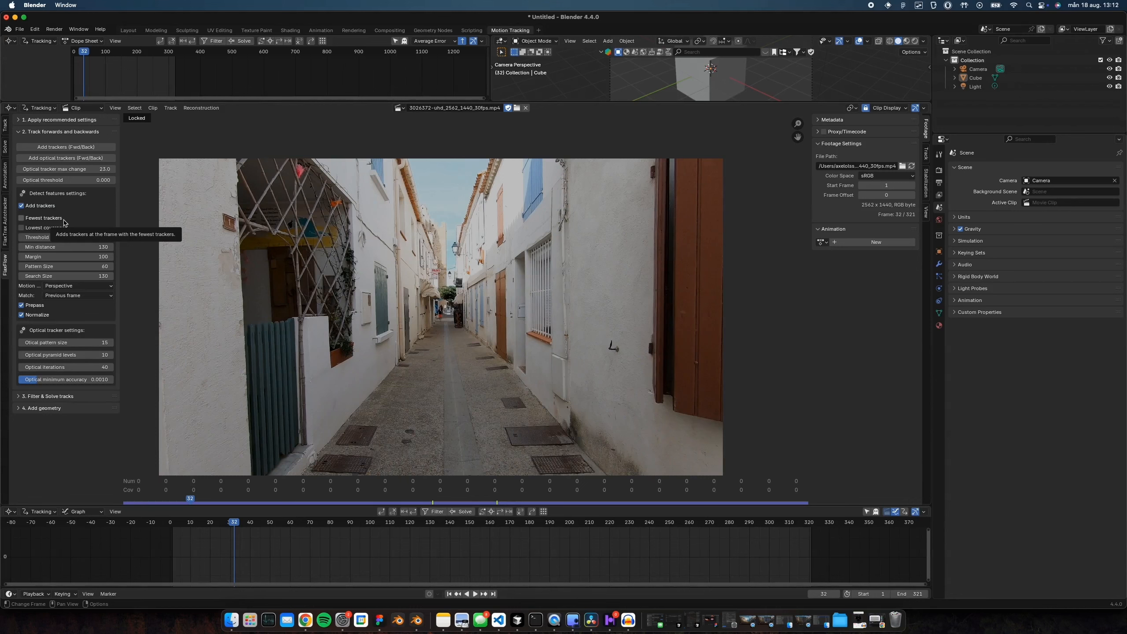
left_click(64, 219)
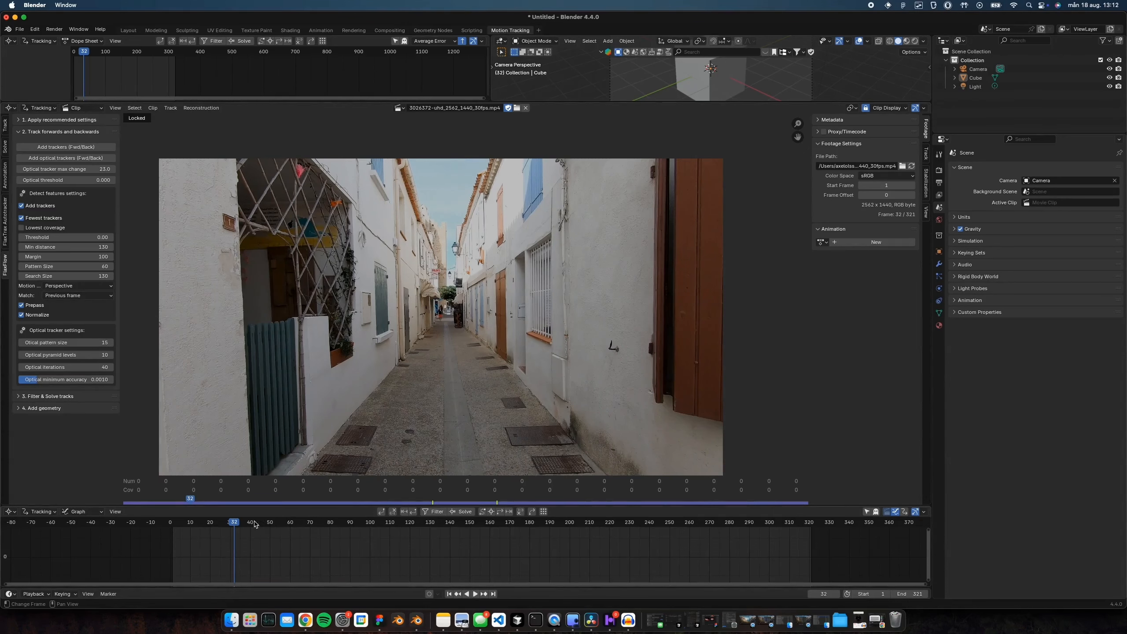
- Add trackers forwards and backwards across the clip, then unlock the view and review the tracks from frame 321 back to 155
left_click(465, 523)
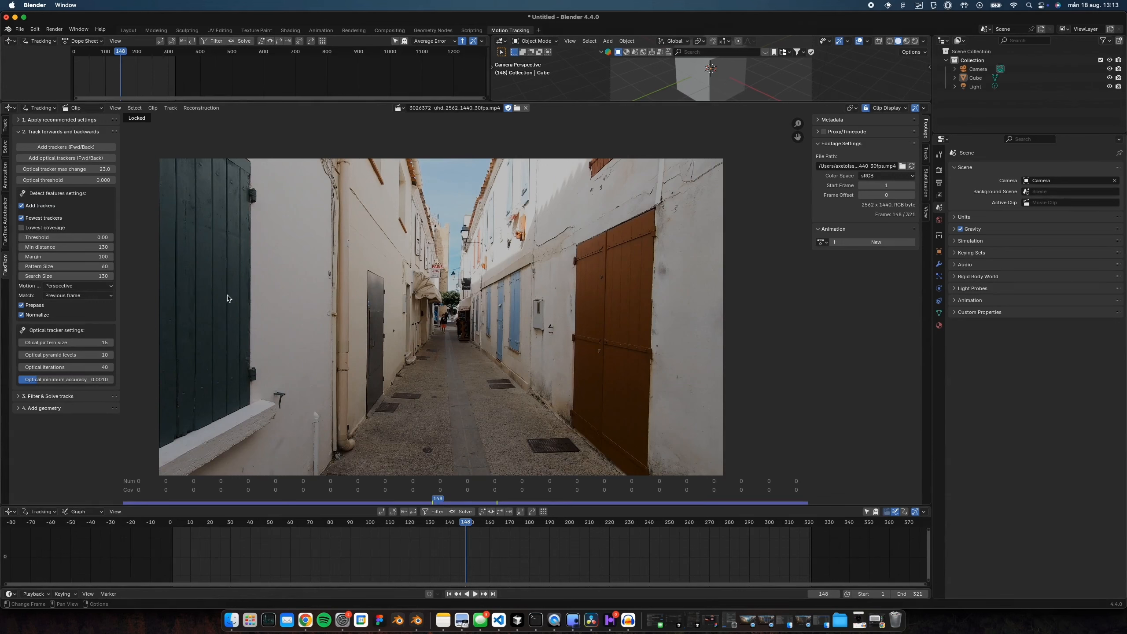
left_click(483, 512)
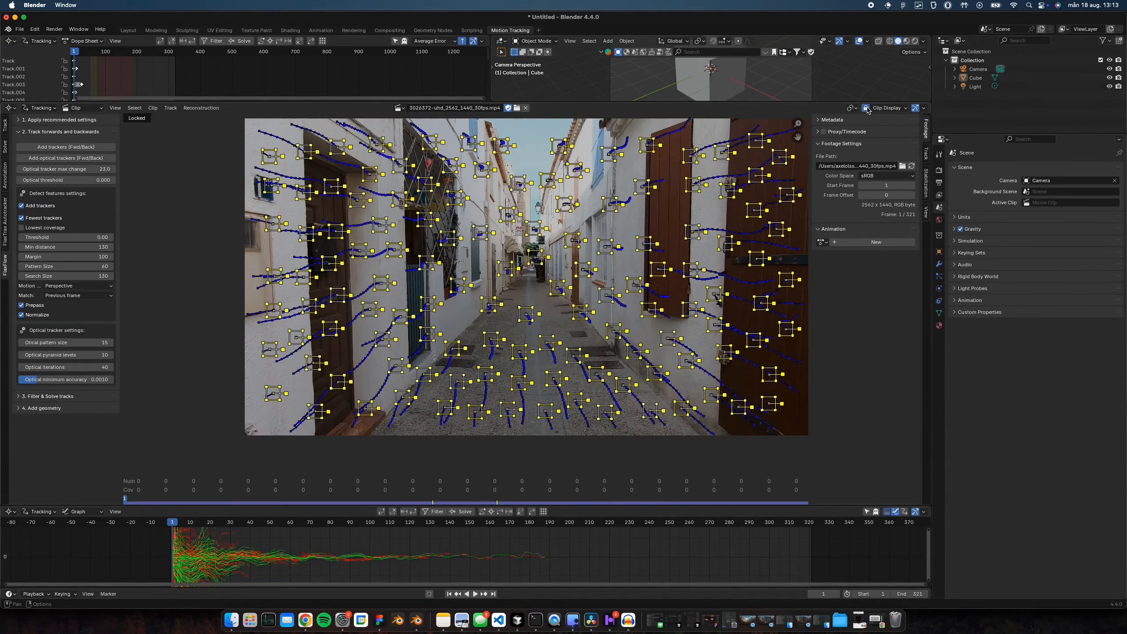
left_click(867, 108)
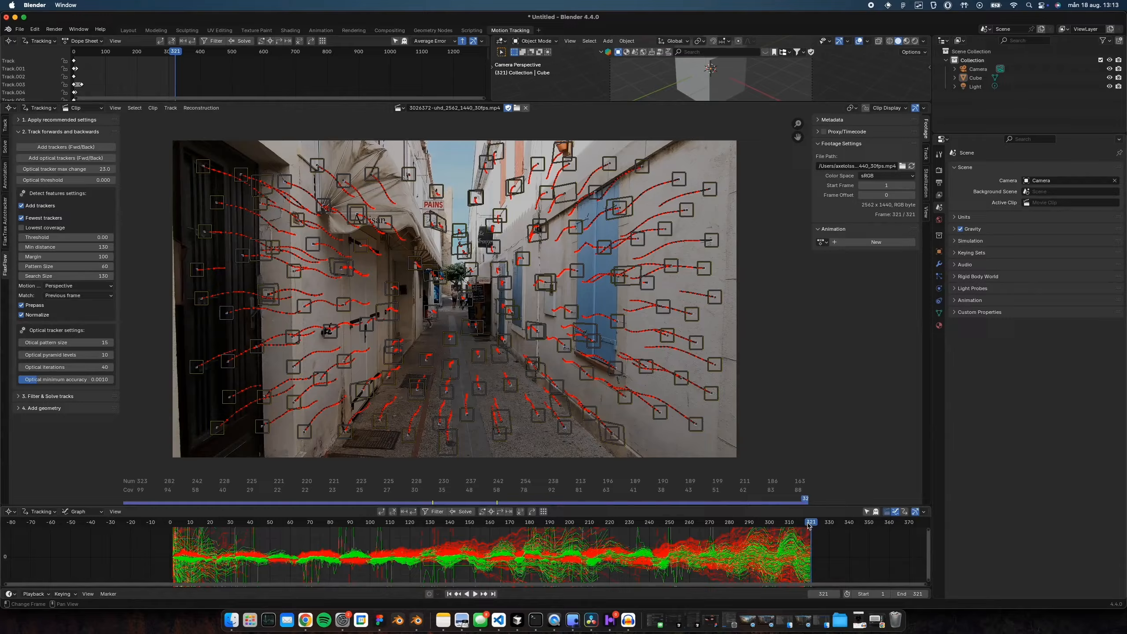
left_click_drag(808, 523, 480, 491)
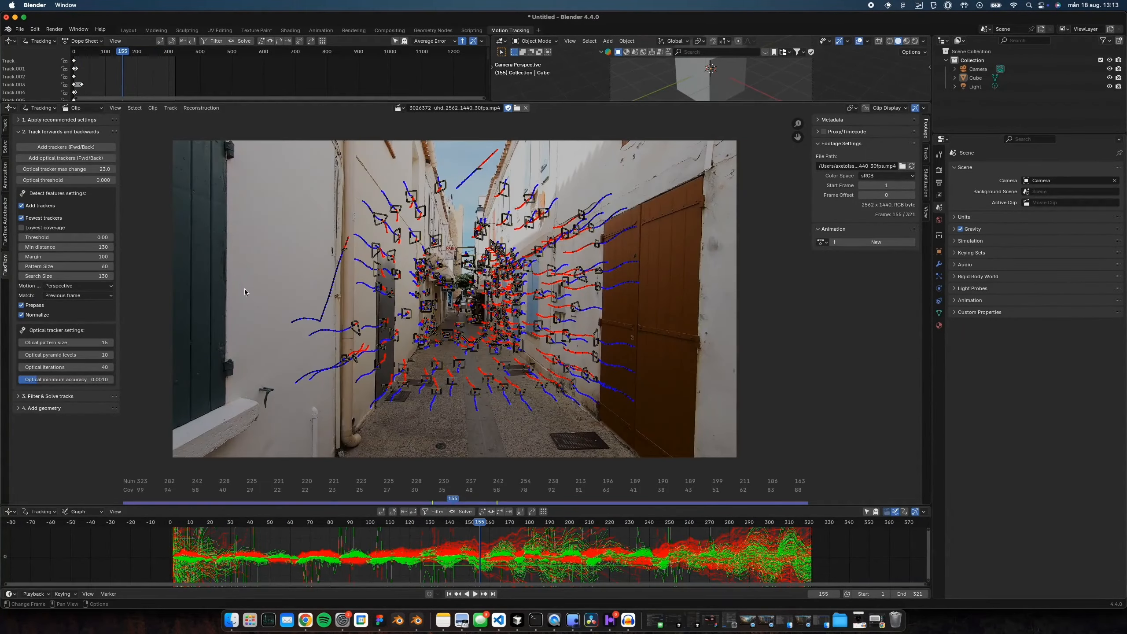
- Open the Filter & Solve settings, check the tracks at frame 151, and run Flax solve
left_click(60, 132)
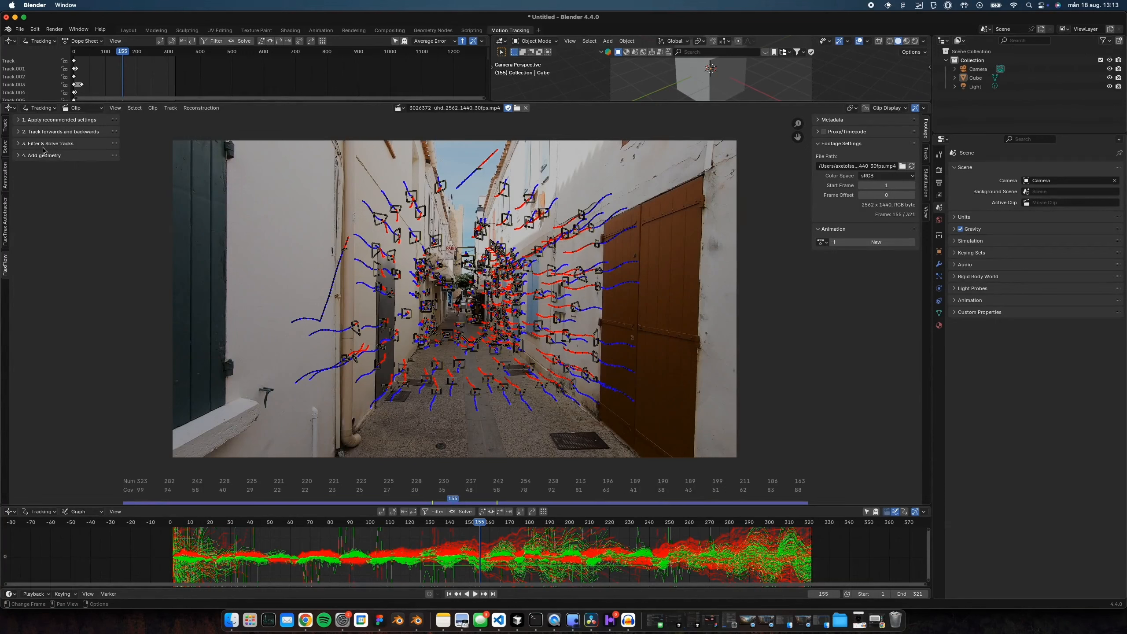
left_click(48, 144)
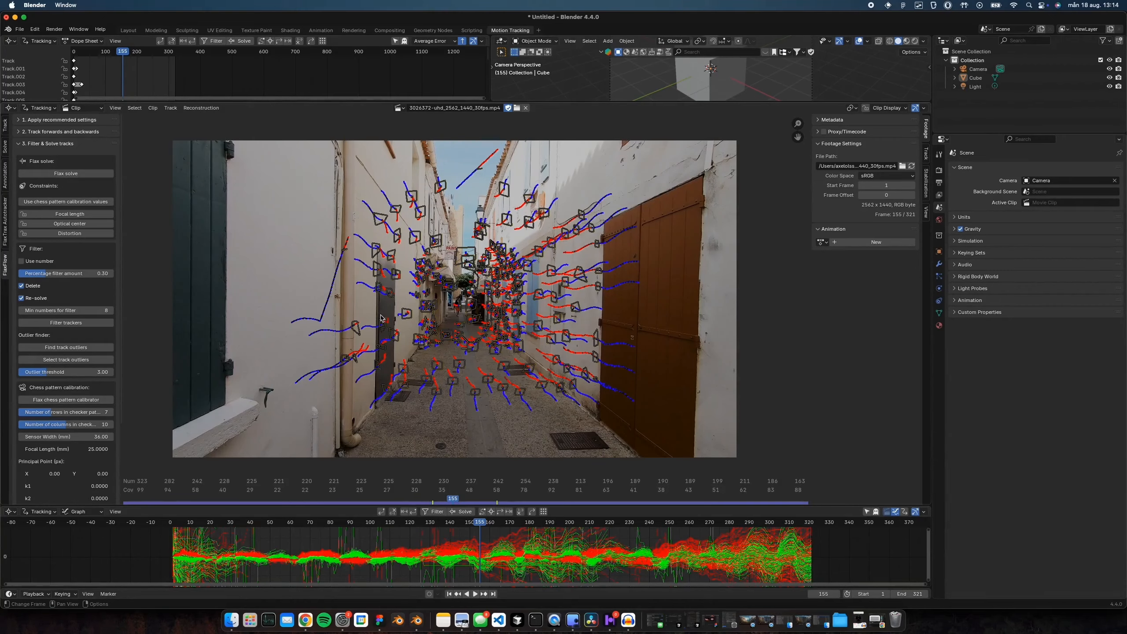
mouse_move(486, 524)
left_mouse_down()
mouse_move(331, 520)
mouse_move(471, 516)
left_mouse_up()
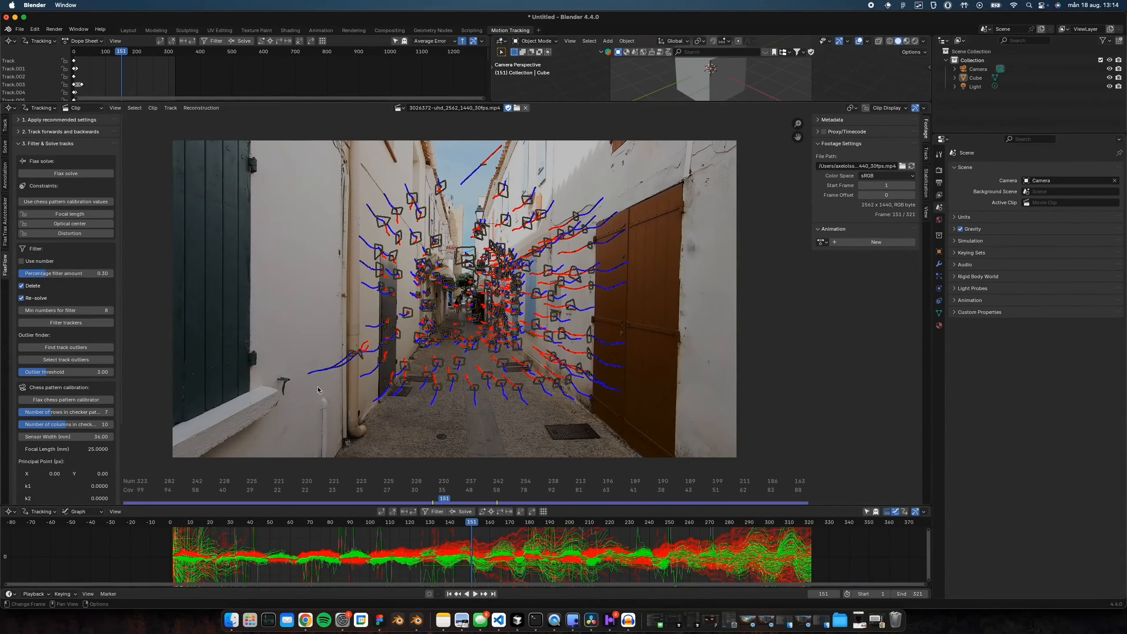
left_click(57, 174)
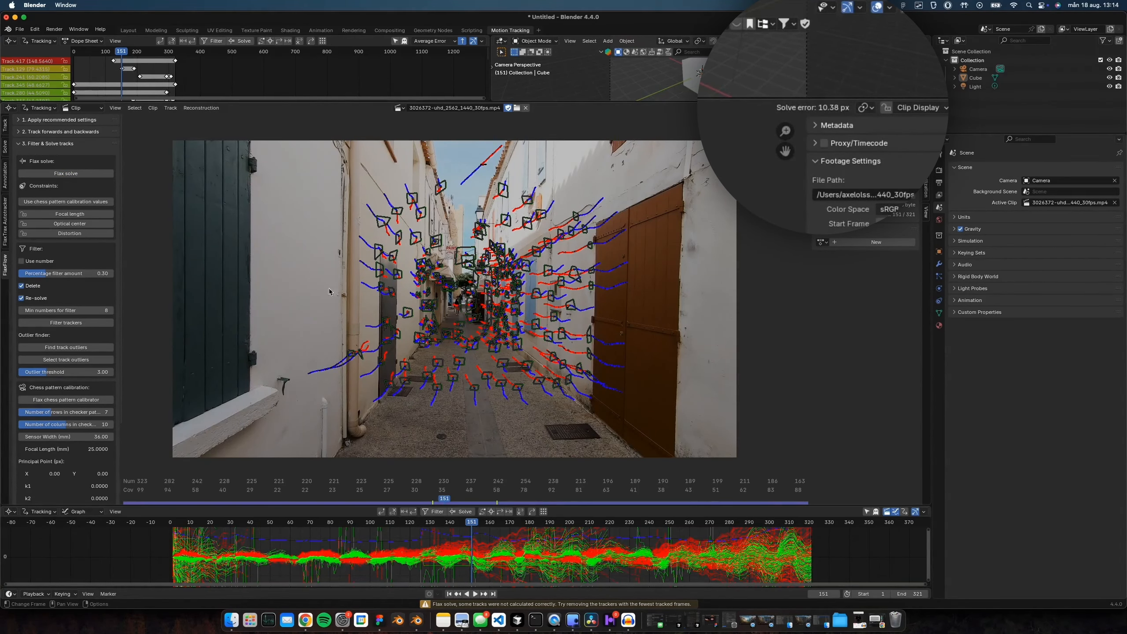
- Delete the two tracks with the highest average error and run Flax solve again
scroll(382, 338, "up", 1)
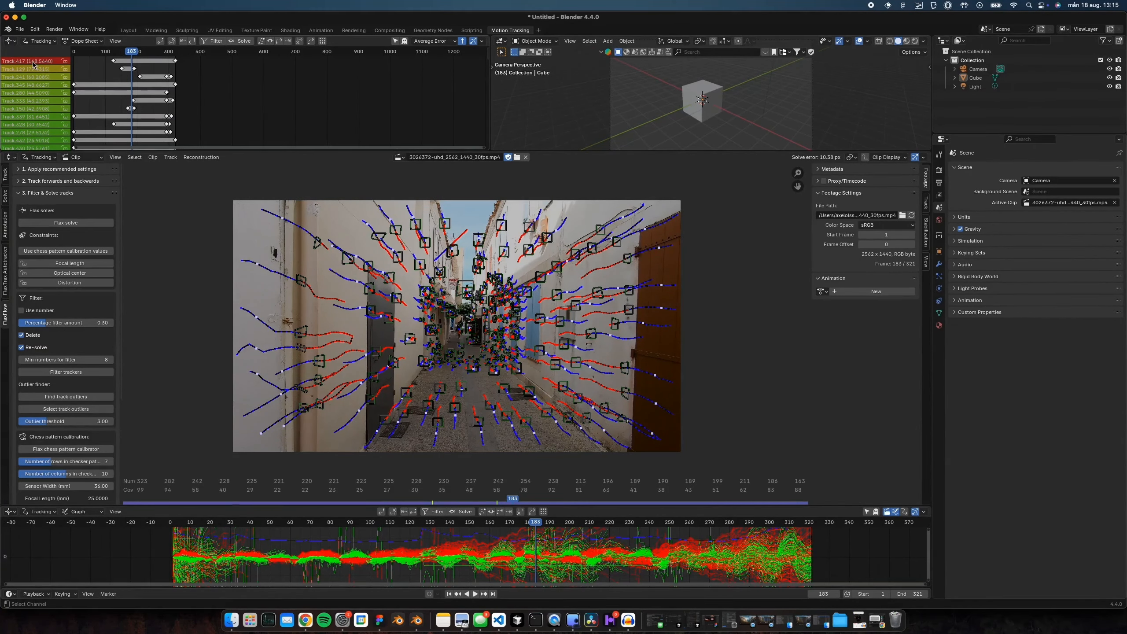
key("Delete")
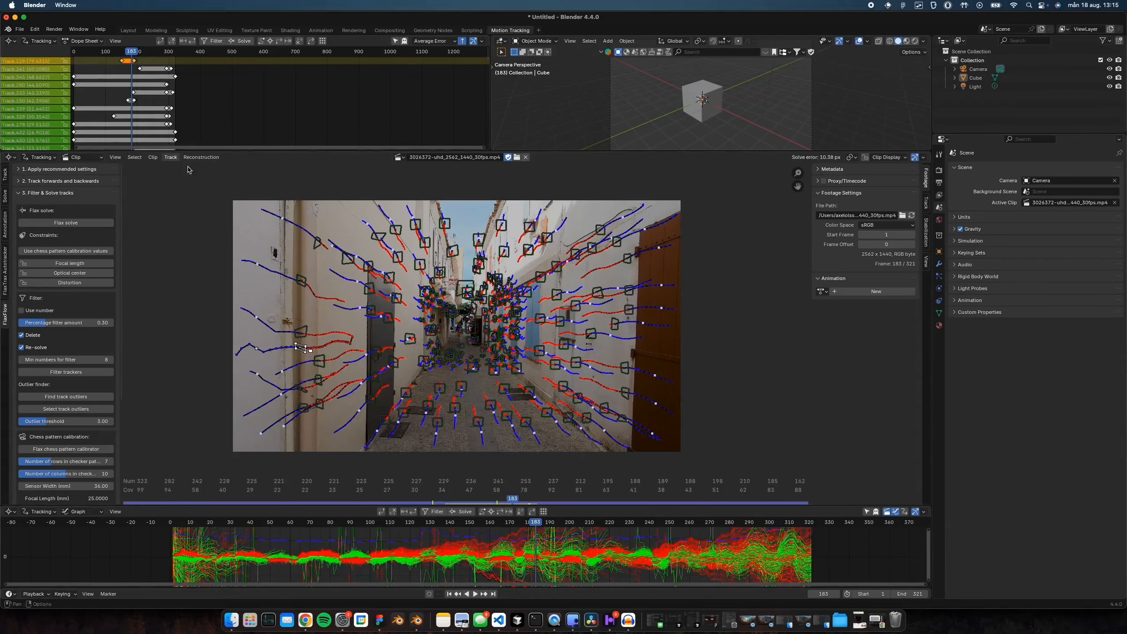
key("x")
left_click(276, 243)
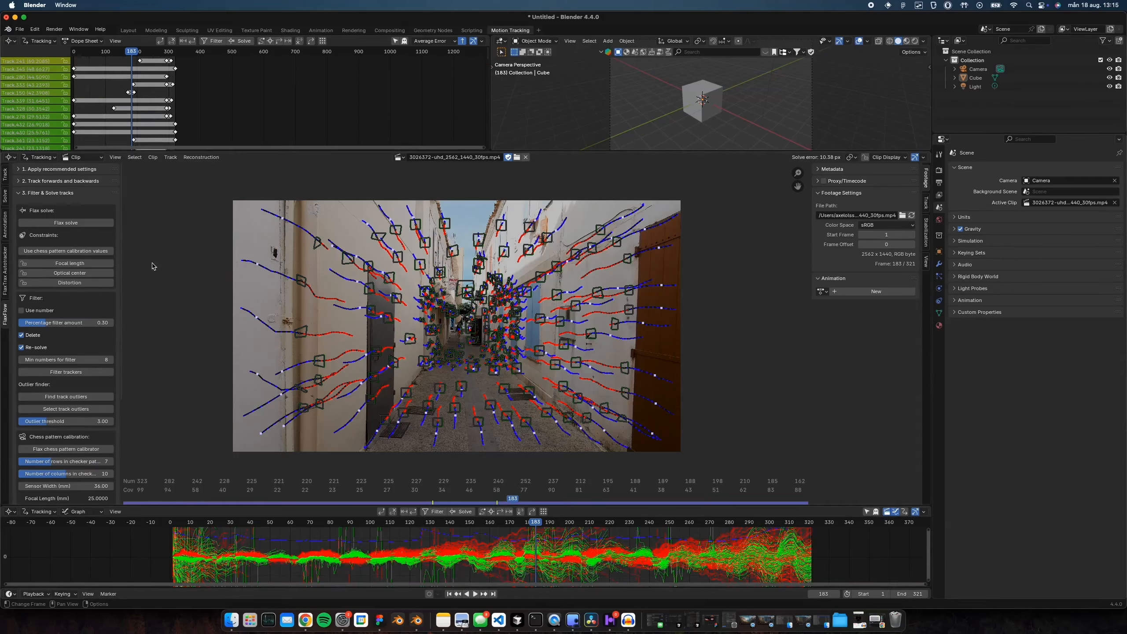
left_click(86, 228)
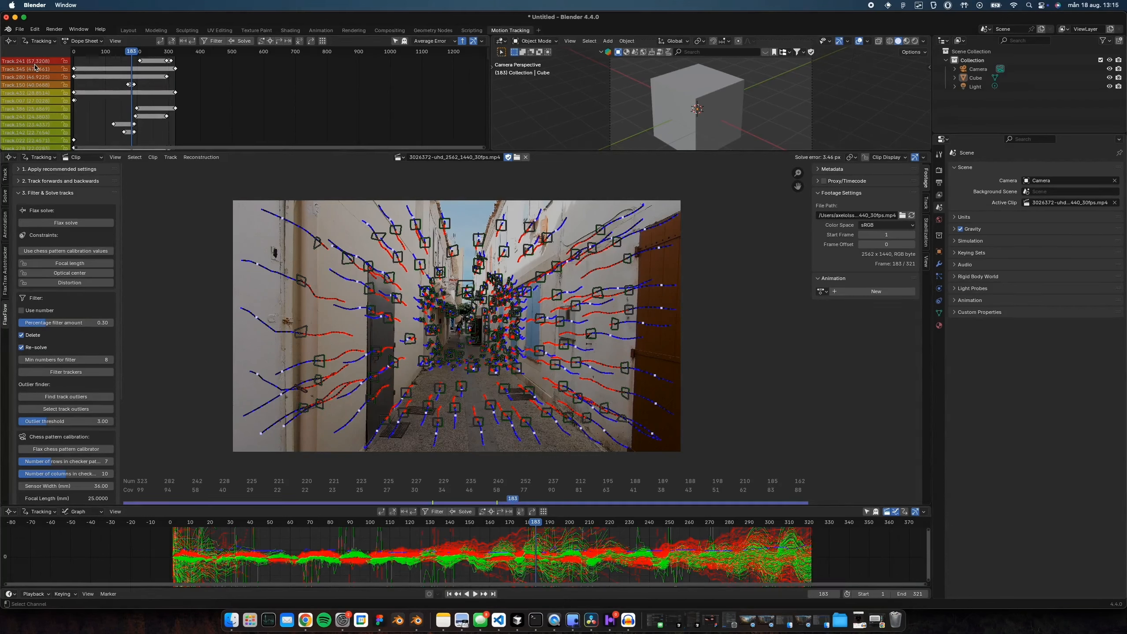
- Lock the Focal length constraint, set the camera's focal length to 35 mm, and run Flax solve
middle_click_drag(75, 120, 123, 133, "ctrl")
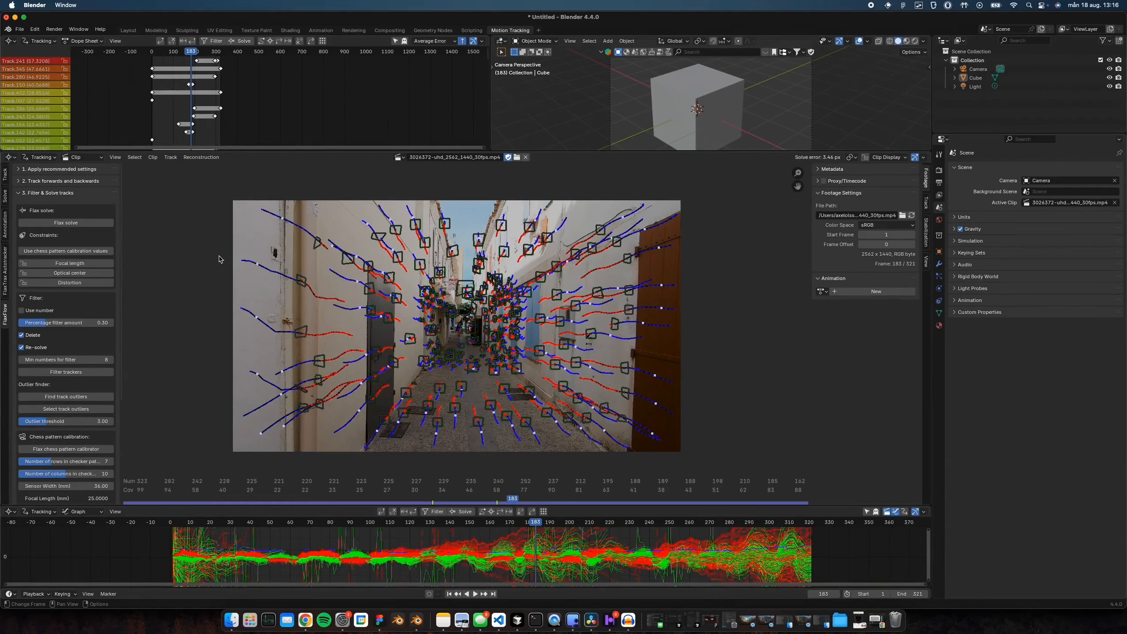
left_click(100, 263)
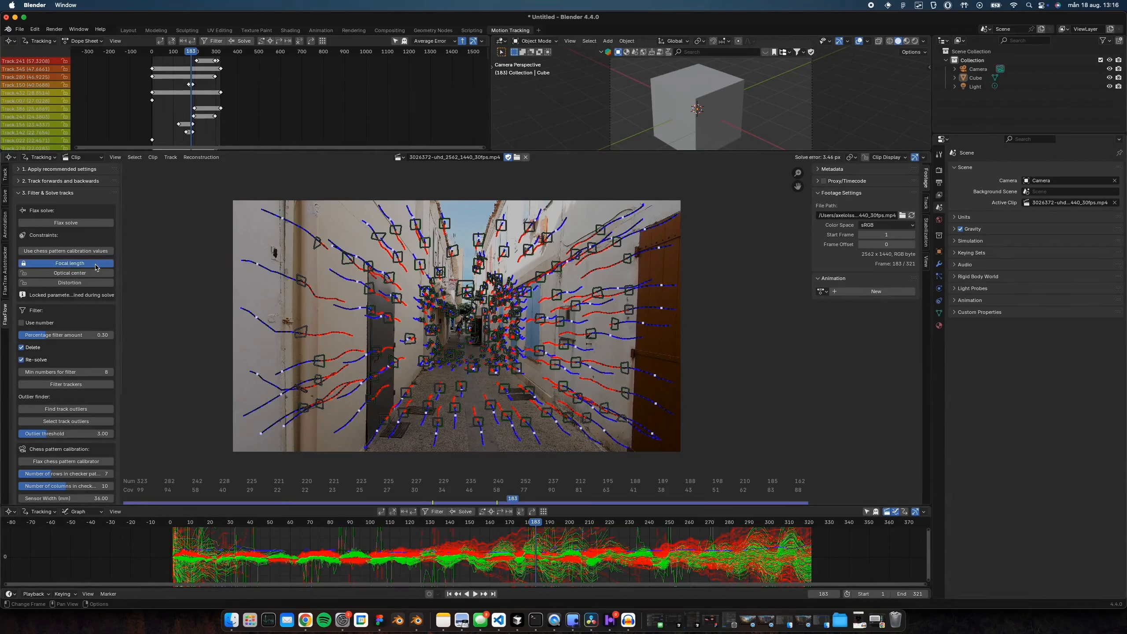
left_click(927, 208)
left_click(821, 234)
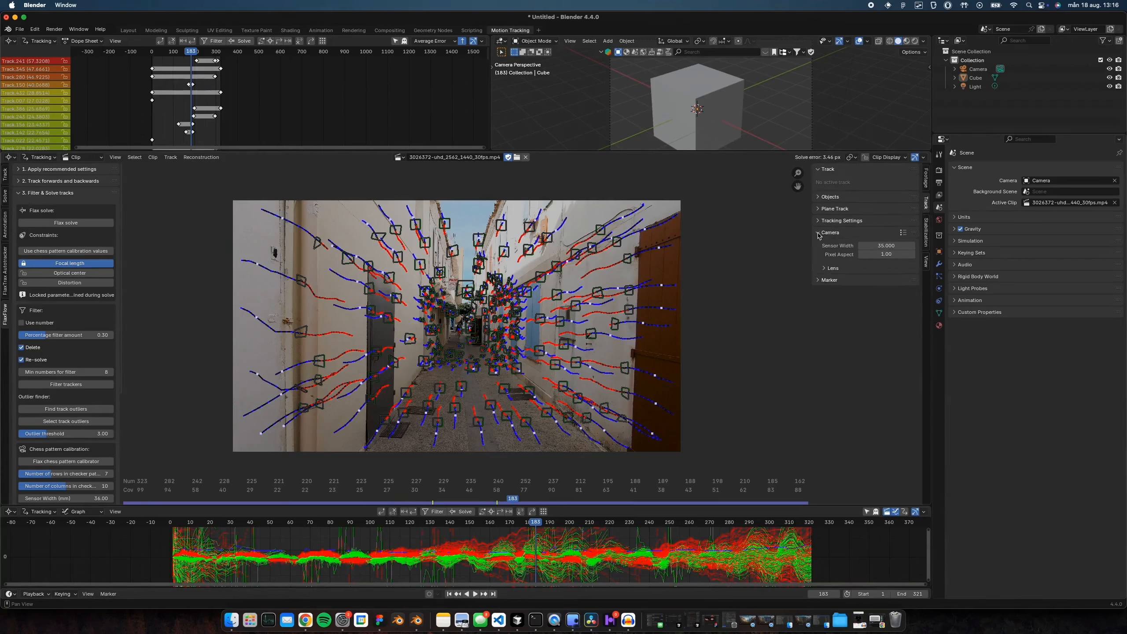
left_click(830, 269)
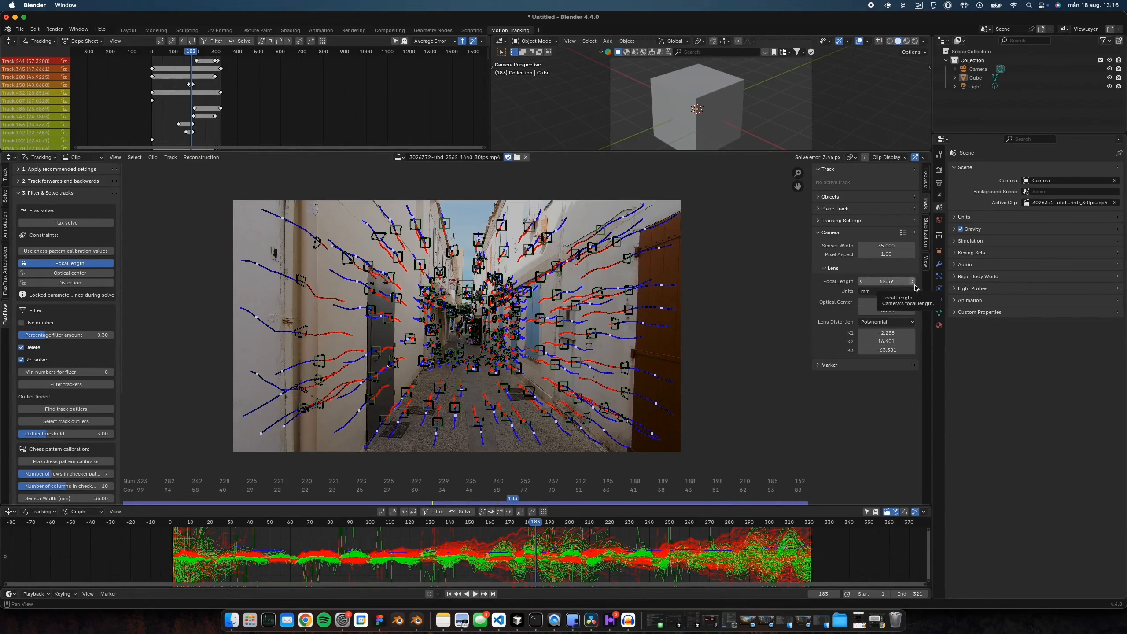
left_click(897, 282)
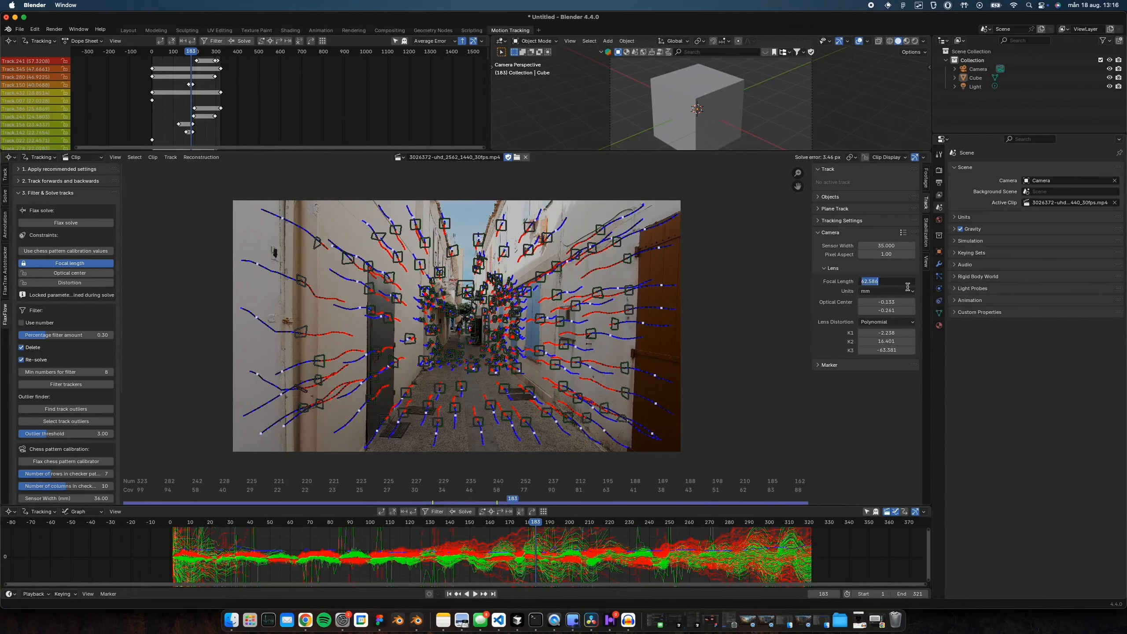
type("63")
key("Return")
left_click(71, 225)
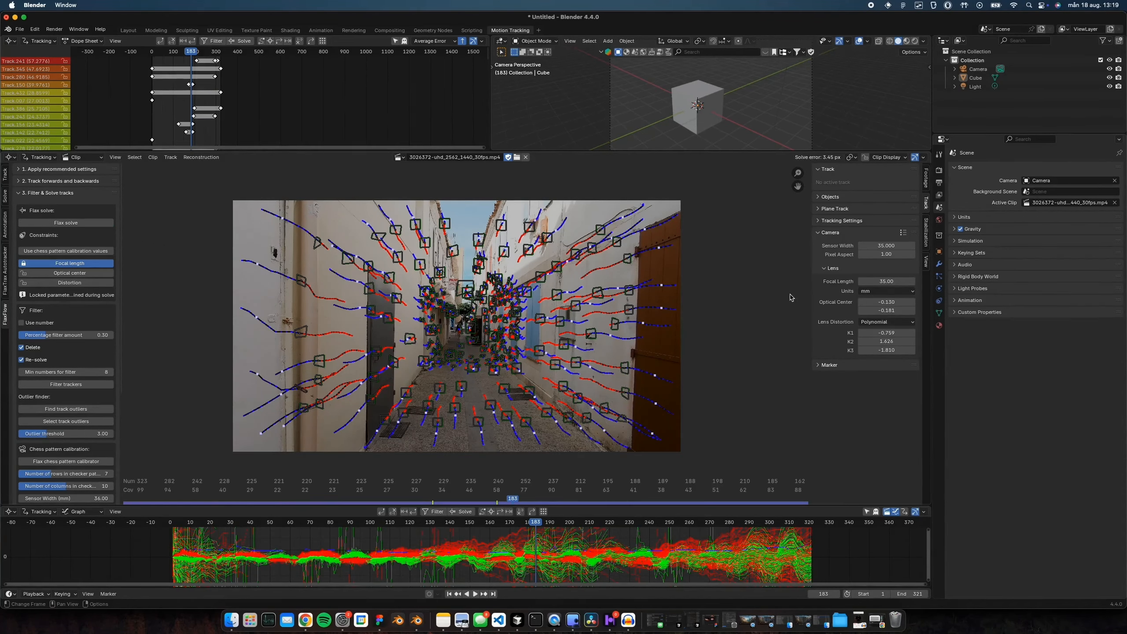
- Set the locked focal length to 40 mm and solve the camera again
left_click(873, 281)
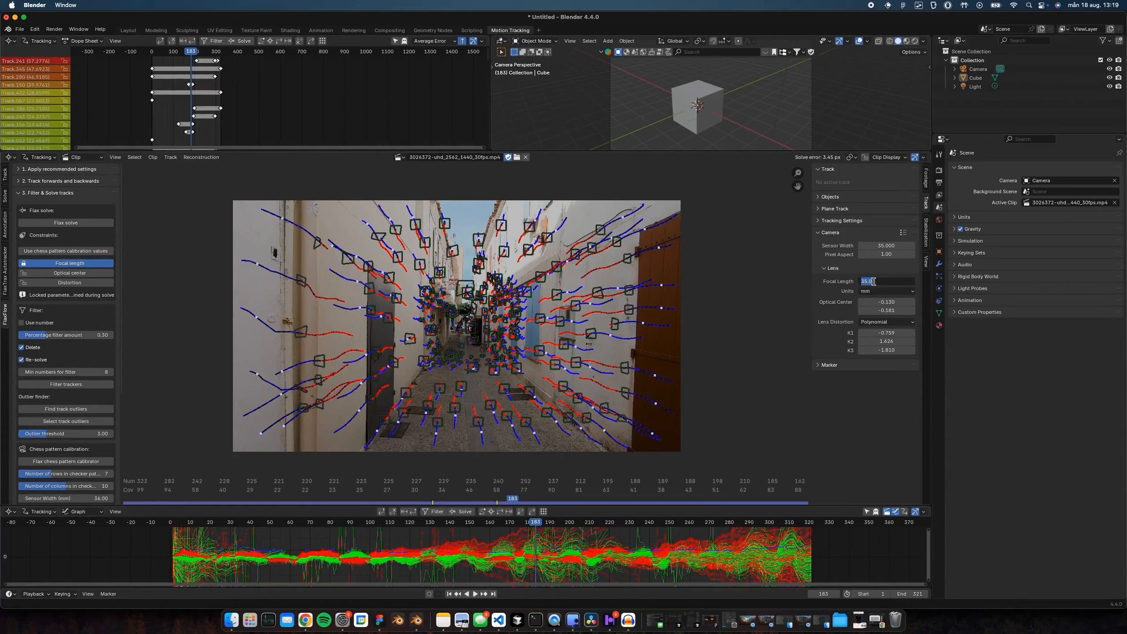
type("40")
key("Return")
left_click(89, 225)
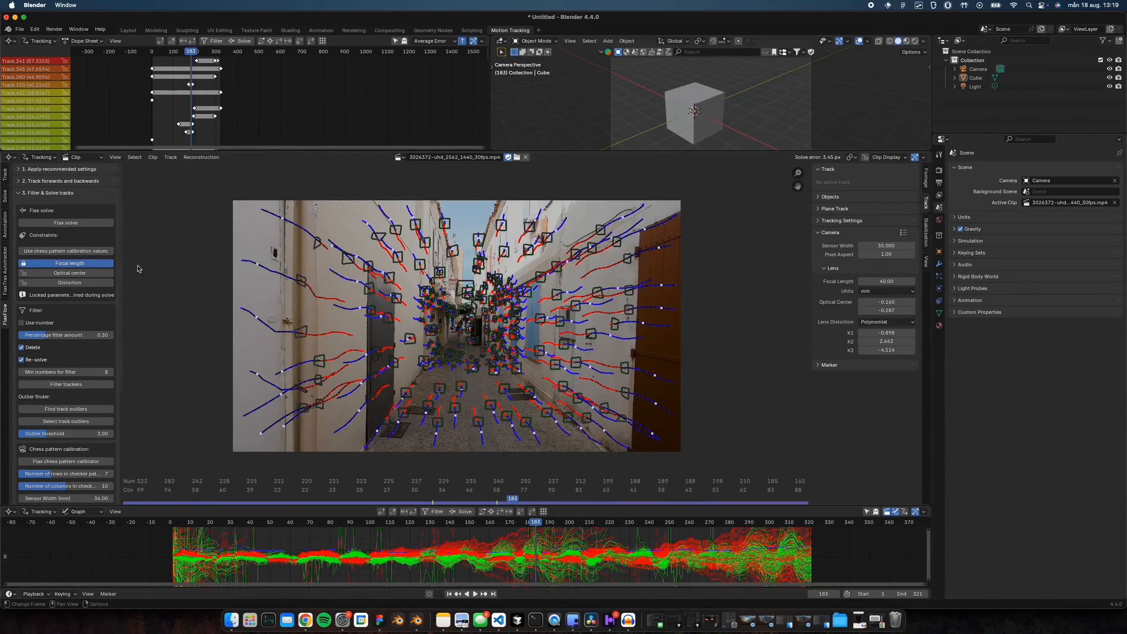
- Lock Optical center and Distortion in place of Focal length, and set both optical center values and K1 to K3 to 0
left_click(99, 273)
left_click(98, 283)
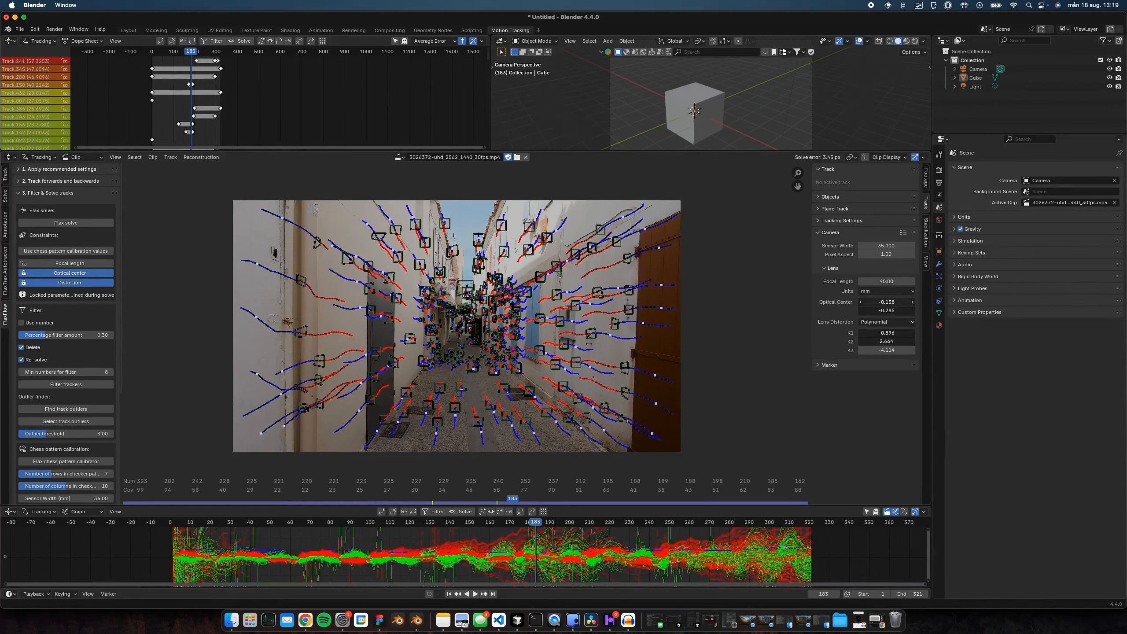
left_click_drag(880, 304, 882, 350)
type("0")
key("Return")
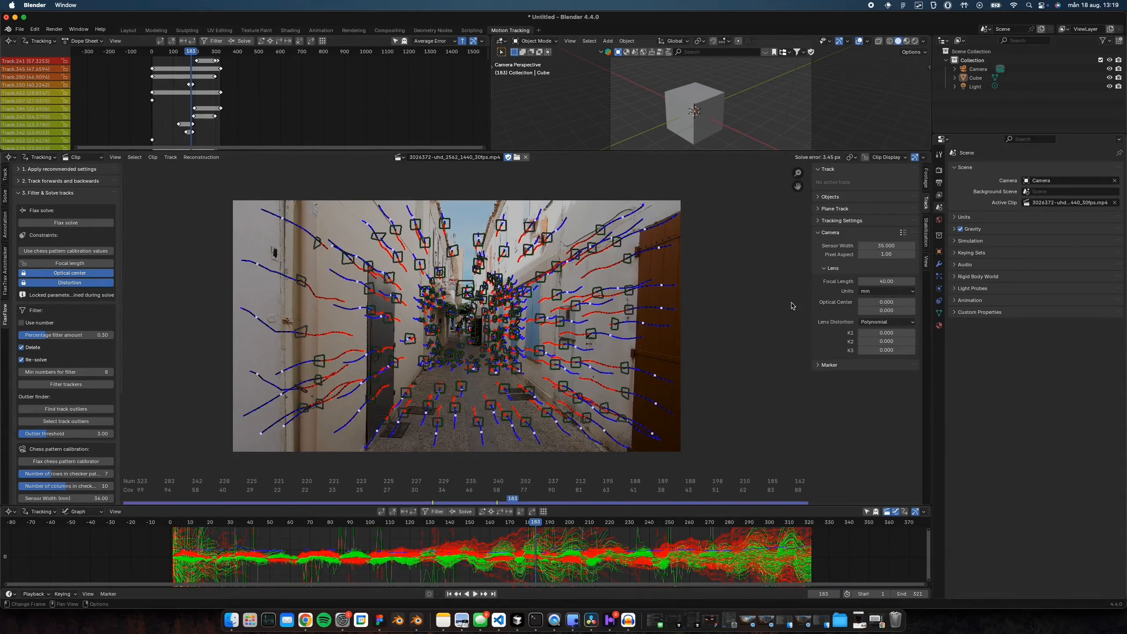
- Run Flax solve with the Optical center and Distortion constraints locked
left_click(93, 224)
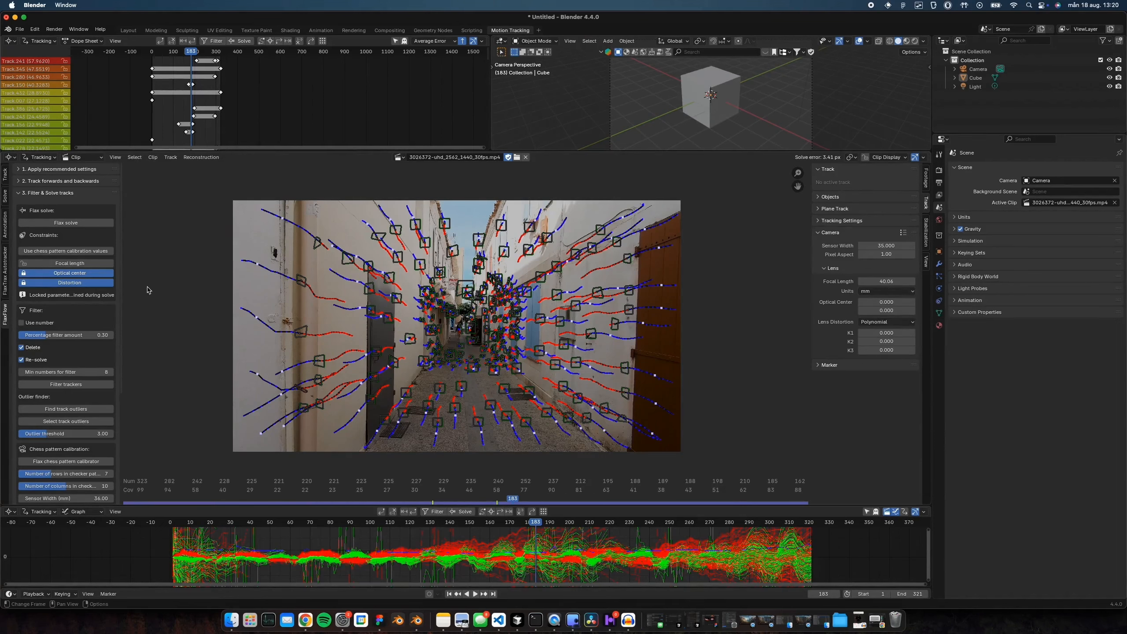
scroll(89, 309, "down", 3)
scroll(66, 266, "up", 5)
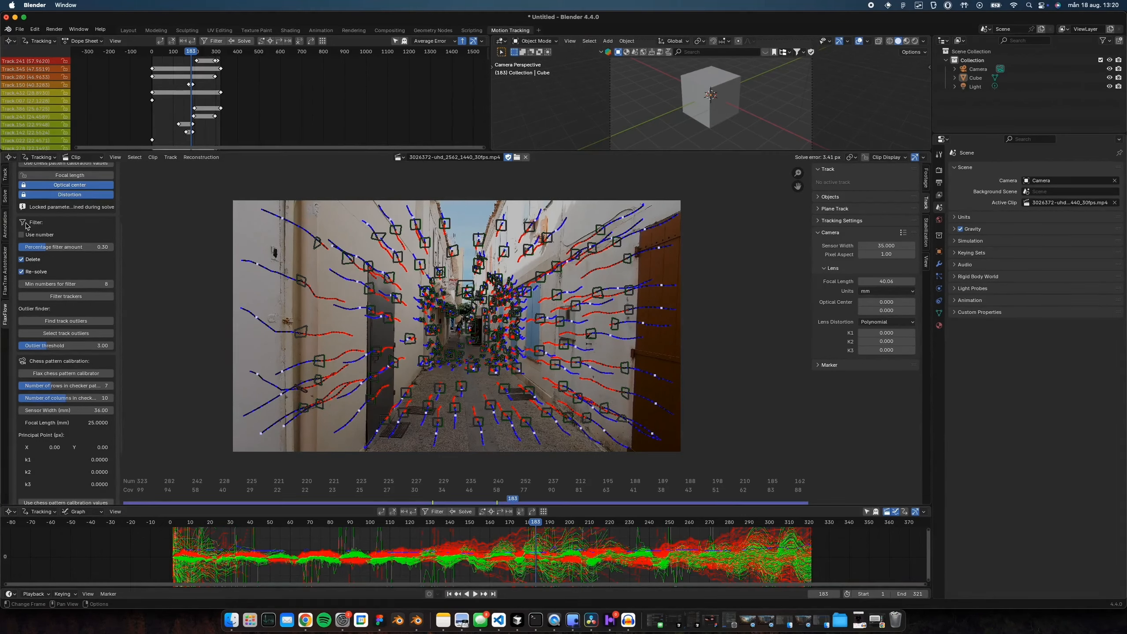
scroll(49, 251, "down", 6)
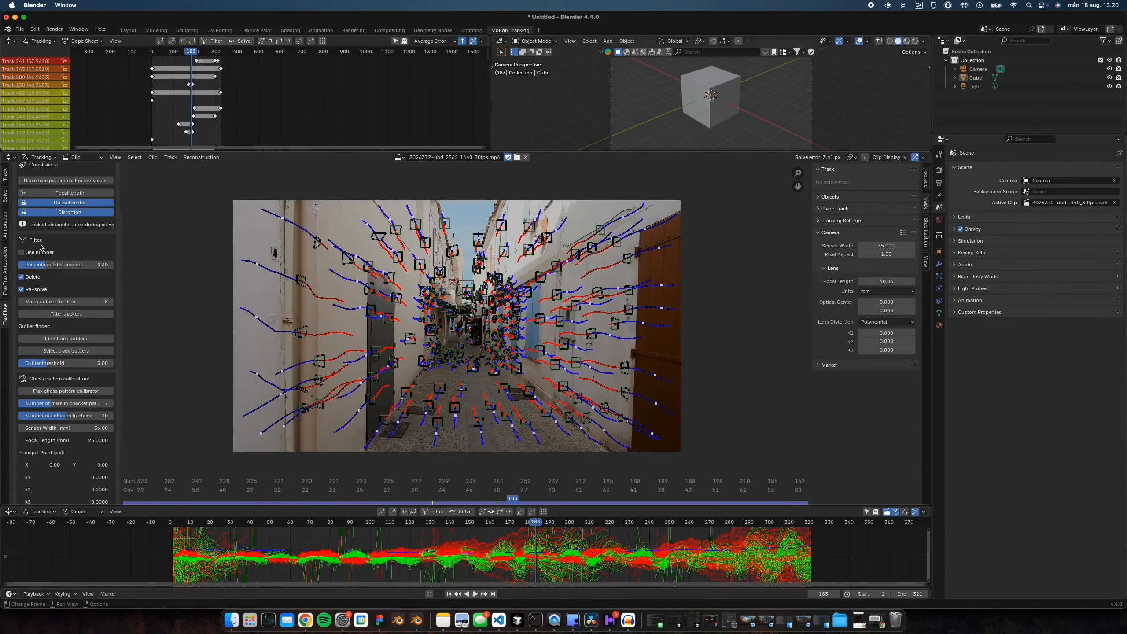
scroll(40, 247, "up", 6)
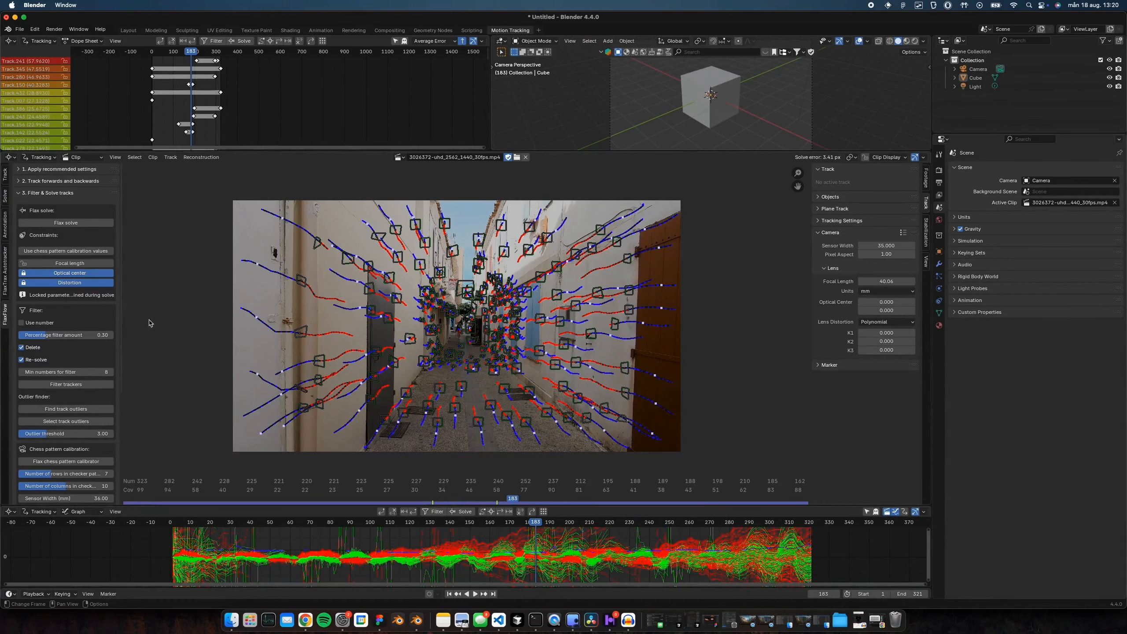
- Make the tracker filter use a number instead of a percentage, with a number filter amount of 10
scroll(48, 250, "down", 4)
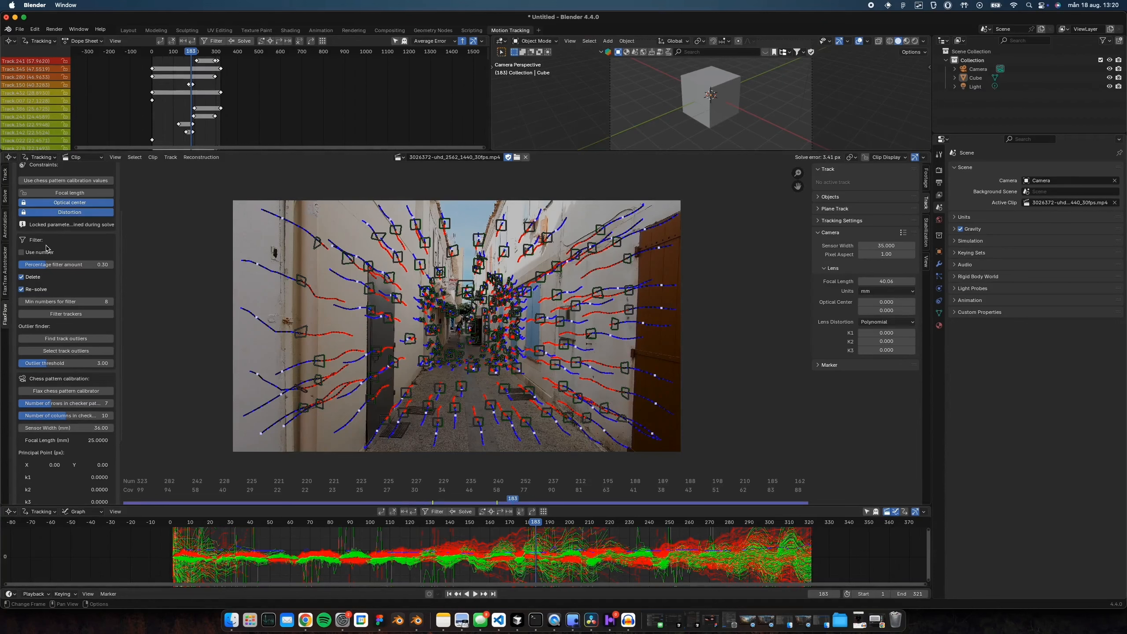
scroll(73, 244, "down", 2)
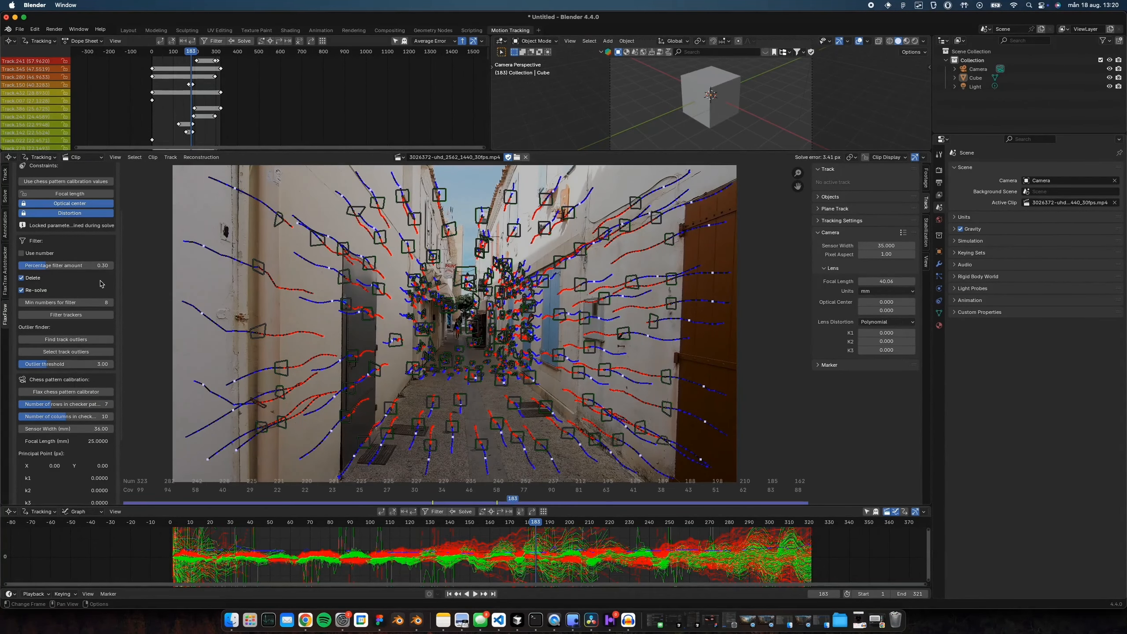
scroll(101, 282, "down", 1)
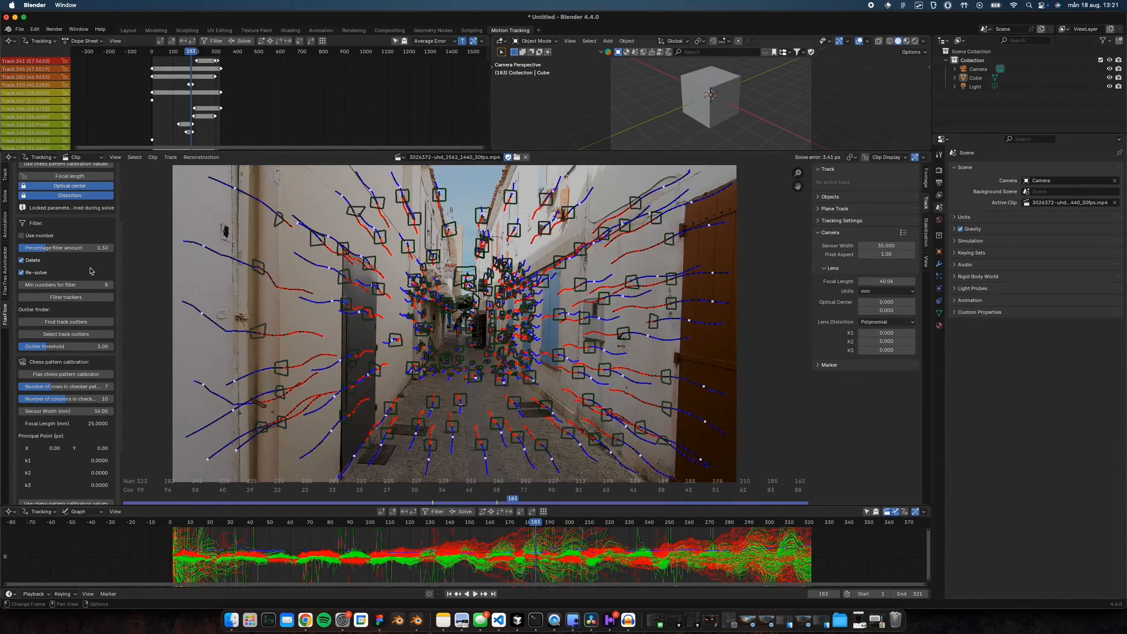
left_click(63, 236)
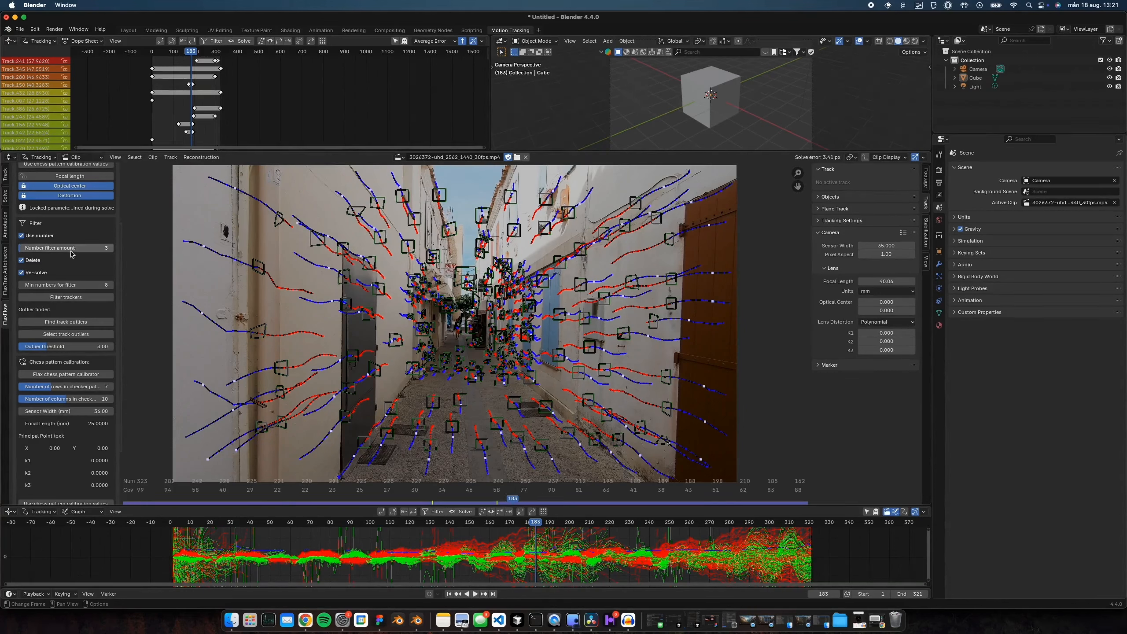
left_click(37, 250)
type("10")
key("Return")
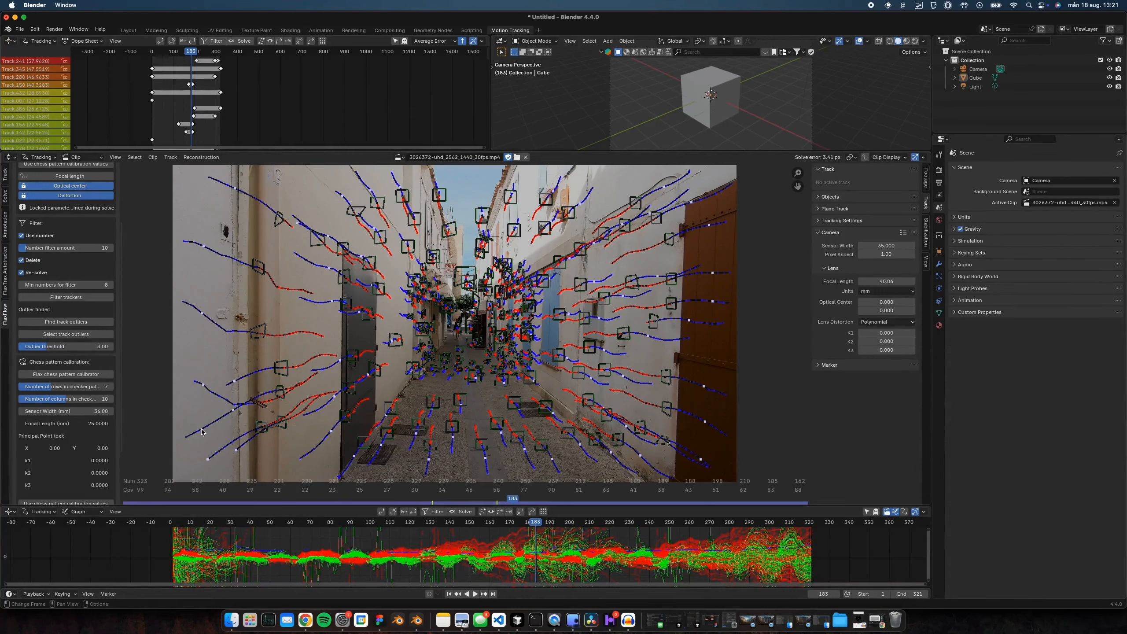
- Turn off Delete for the filter and run Filter trackers so the worst tracks are only selected
left_click(21, 260)
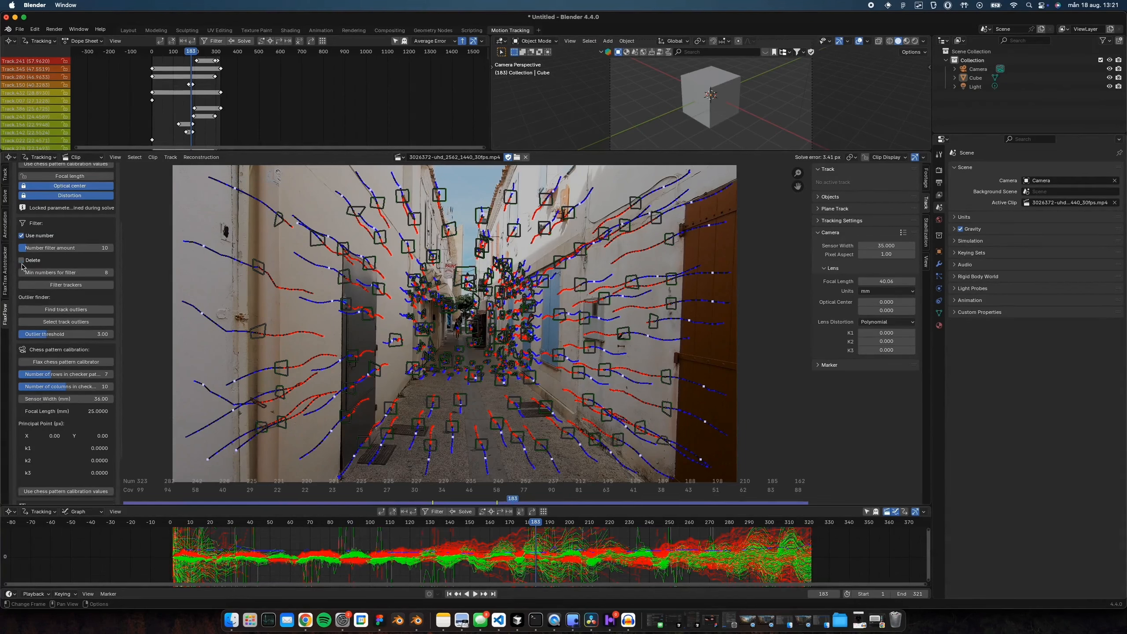
left_click(100, 284)
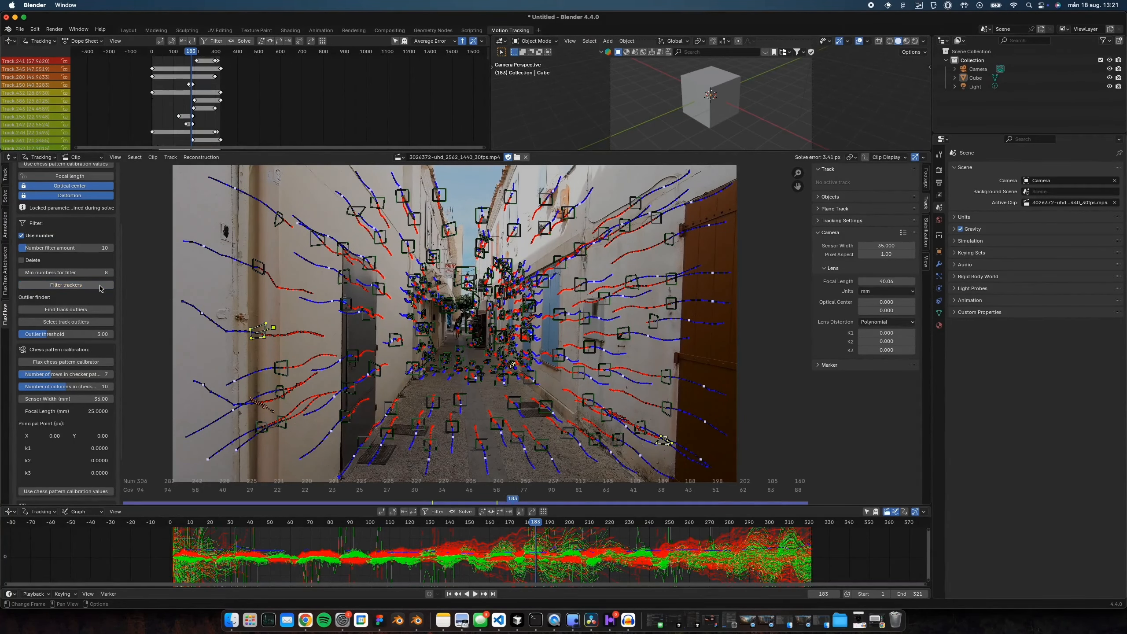
scroll(288, 336, "down", 1)
scroll(288, 336, "up", 1)
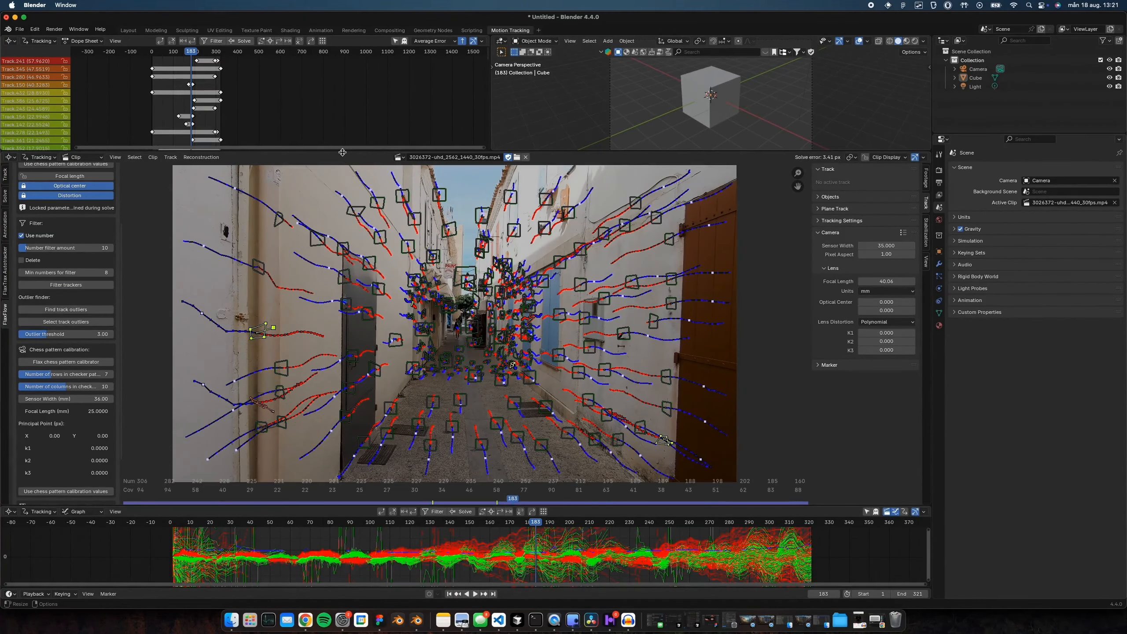
- Enlarge the clip editor and try to move the filtered tracks vertically above the footage
left_click_drag(344, 152, 390, 97)
scroll(361, 224, "up", 2)
scroll(465, 307, "down", 3)
key("g")
key("y")
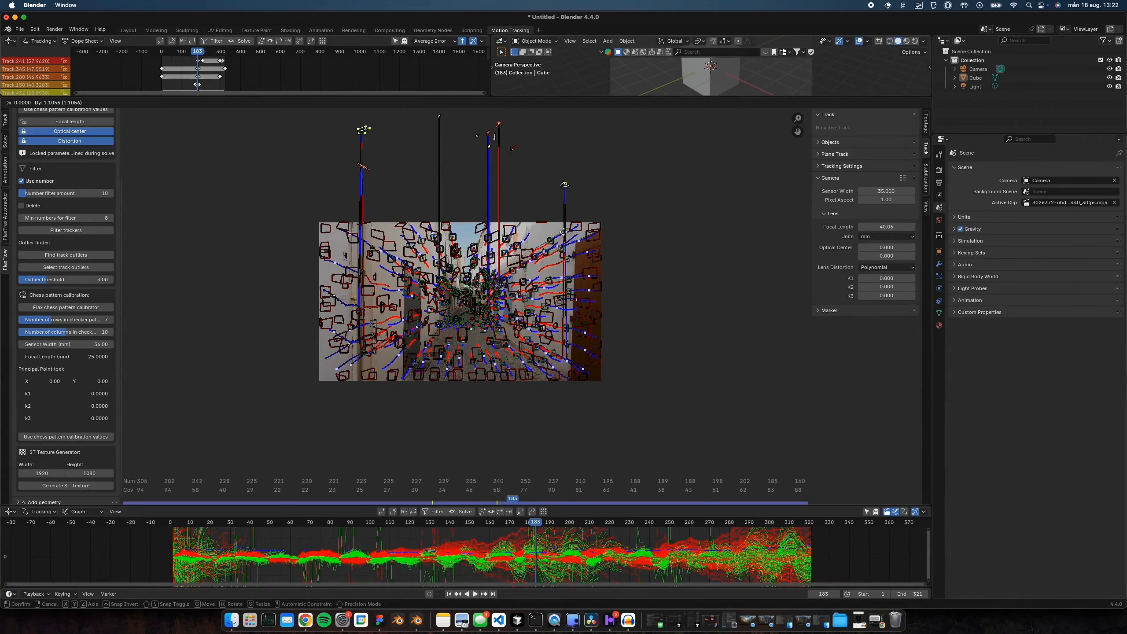
key("Escape")
scroll(173, 245, "up", 3)
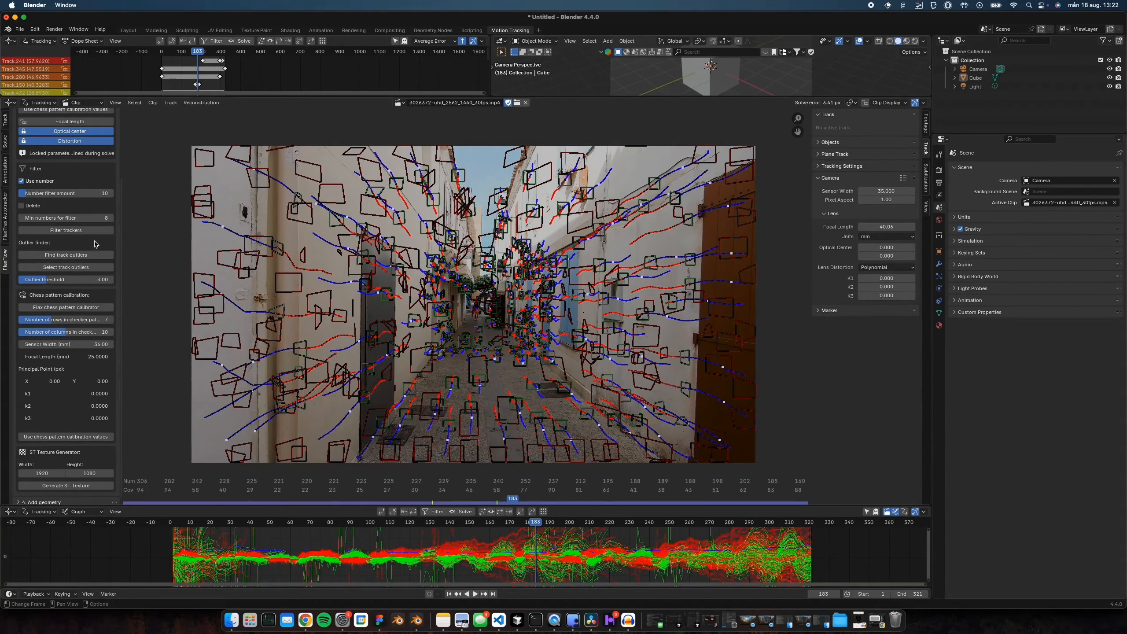
- Filter the trackers again and move the selected tracks up above the image to inspect them
left_click(82, 234)
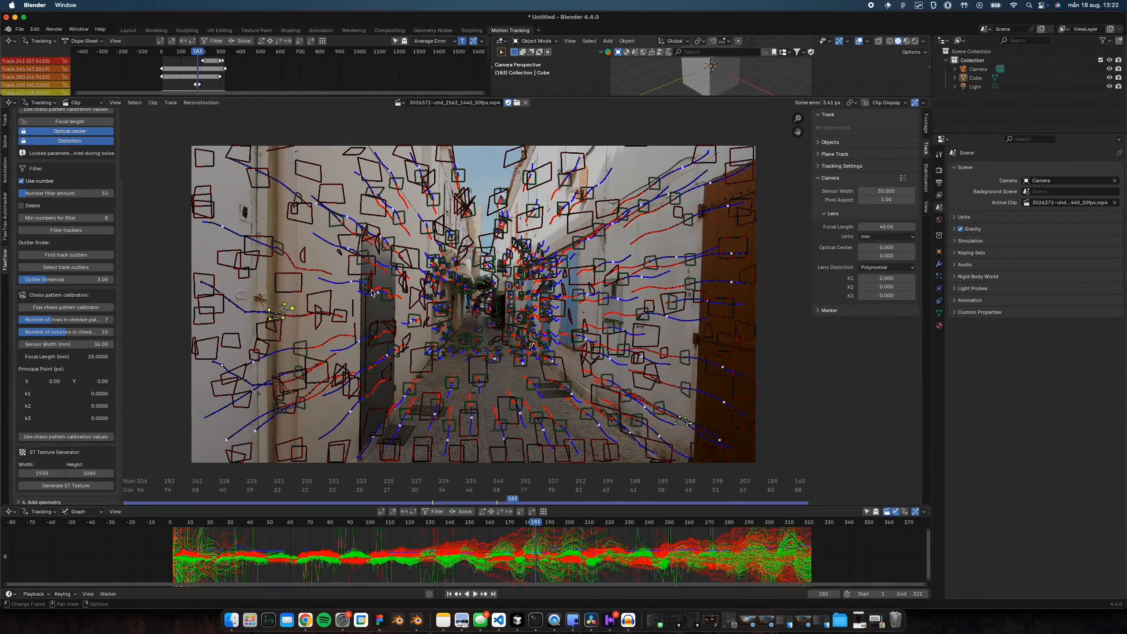
scroll(375, 293, "down", 3)
key("g")
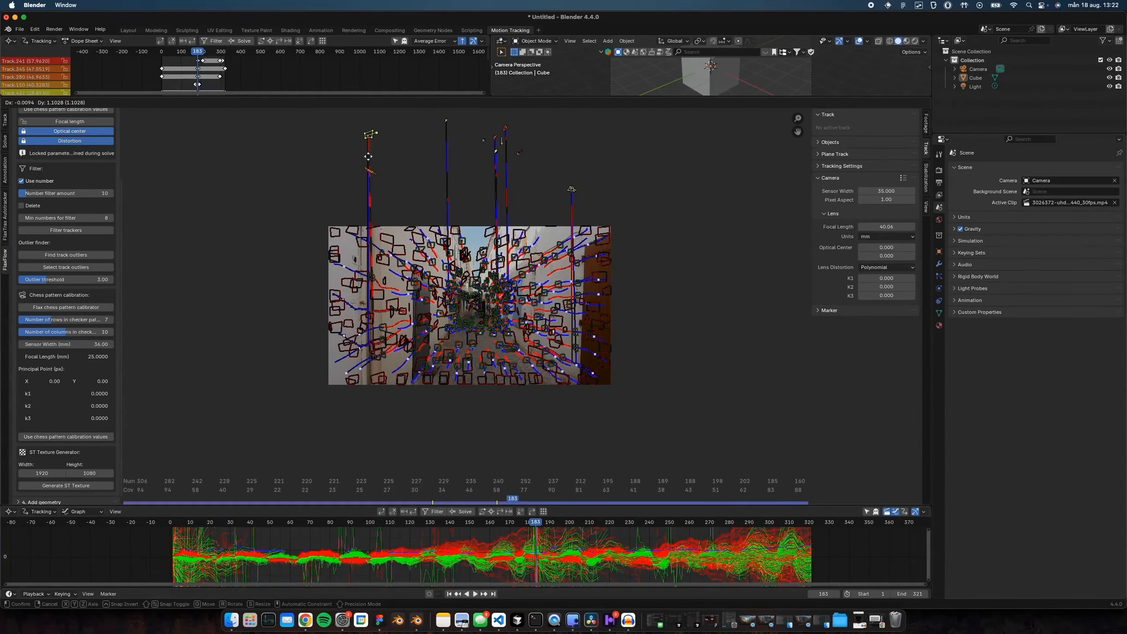
left_click(377, 161)
scroll(461, 163, "up", 2)
middle_click_drag(463, 161, 476, 252)
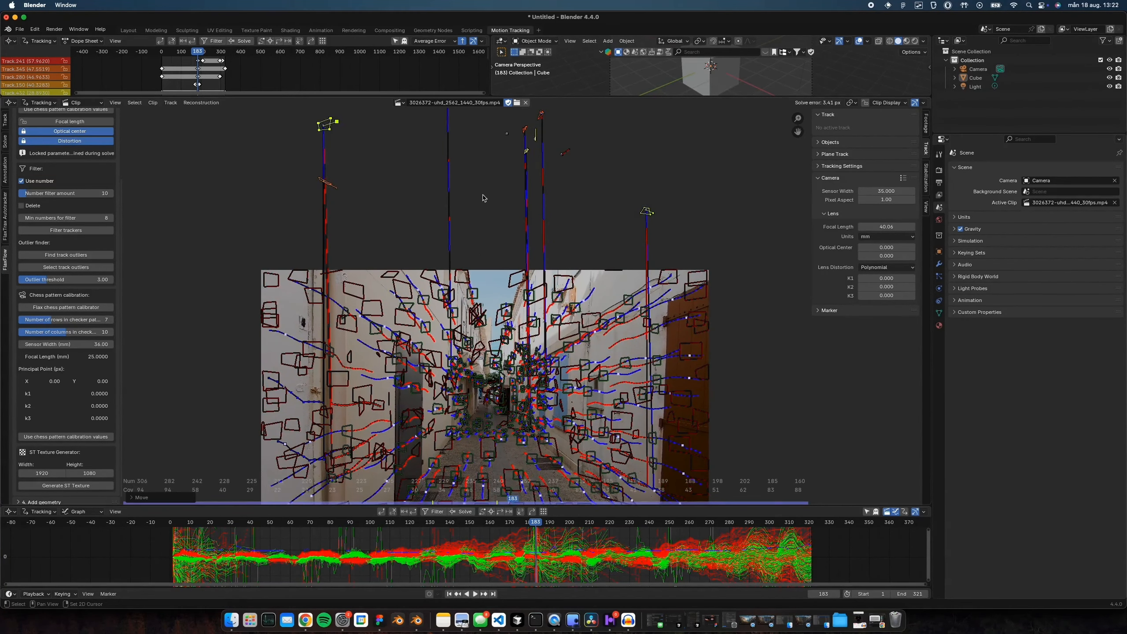
middle_click_drag(484, 195, 488, 248)
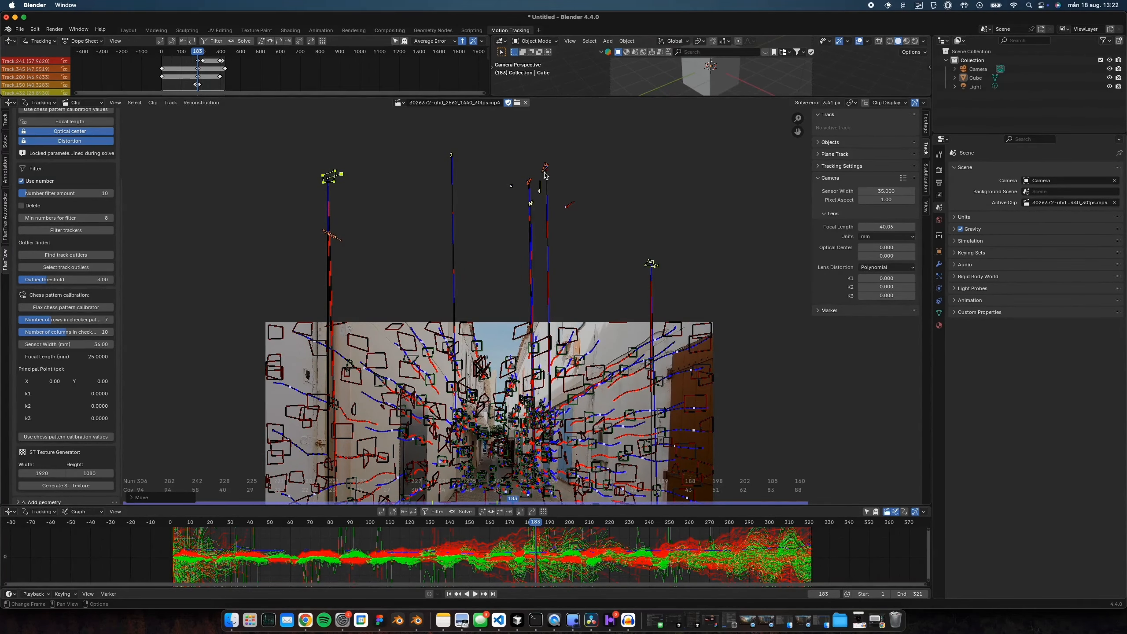
scroll(397, 251, "down", 1)
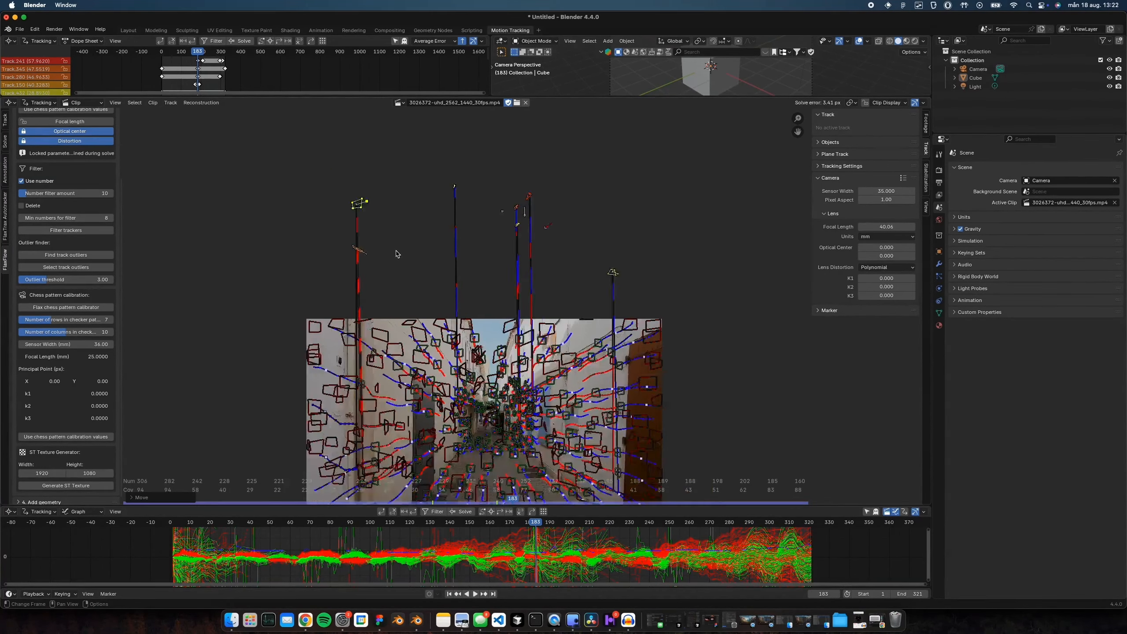
- Undo the move of the filtered tracks and clear the track selection
key("super+z")
middle_click_drag(400, 262, 394, 130)
scroll(443, 200, "up", 2)
middle_click_drag(481, 228, 454, 246)
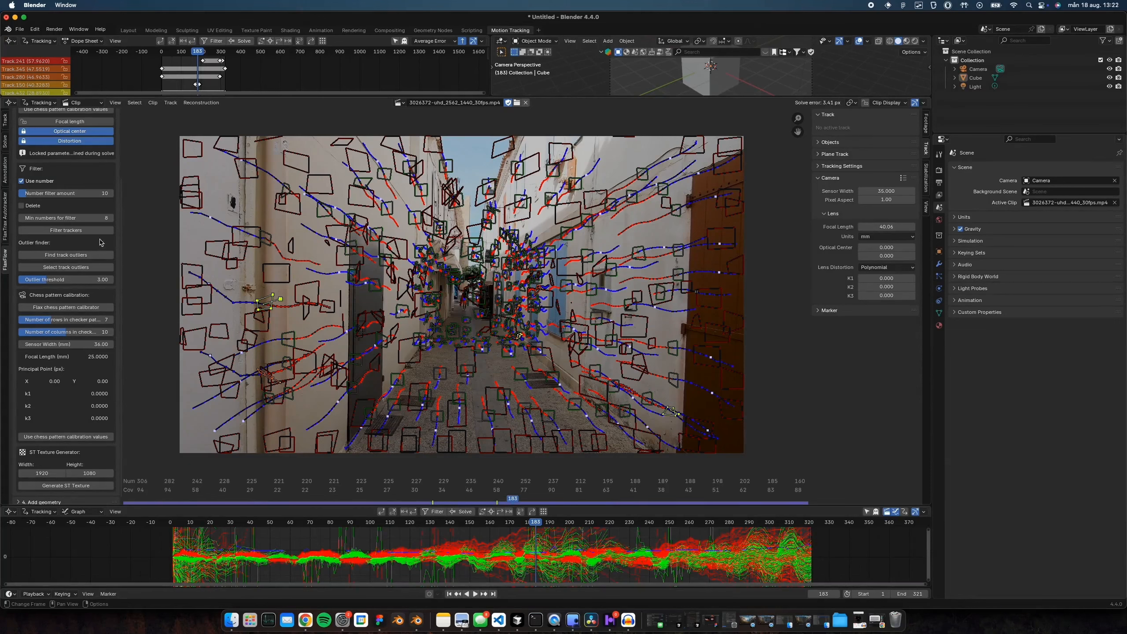
left_click(137, 225)
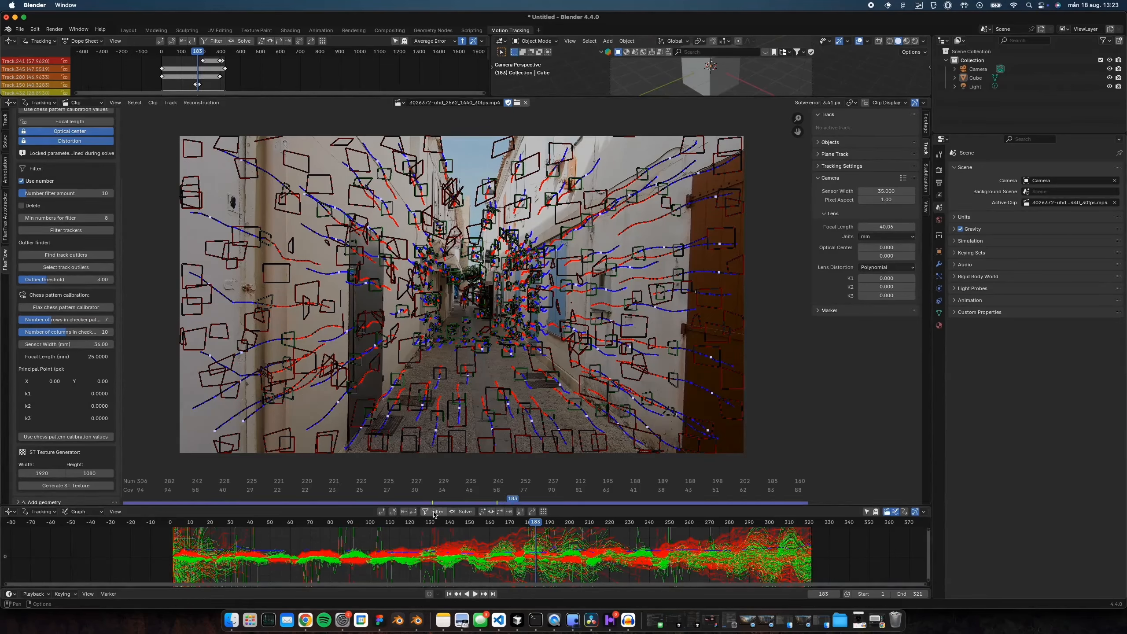
- Enable Delete and turn off Re-solve for the filter, and filter out the 10 worst trackers
left_click(35, 207)
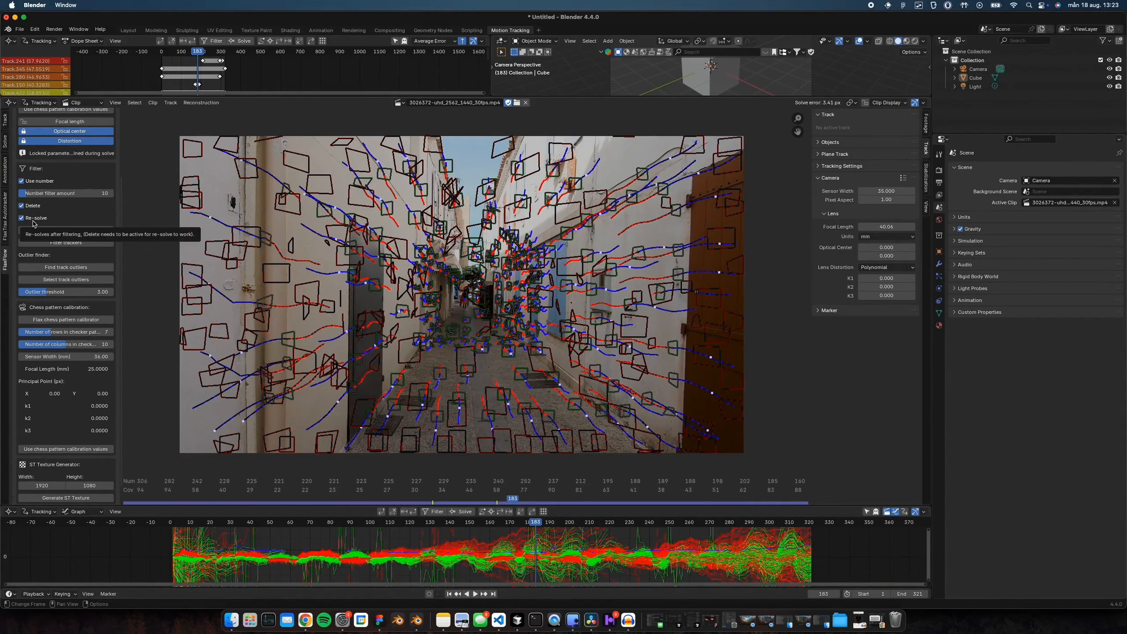
left_click(29, 219)
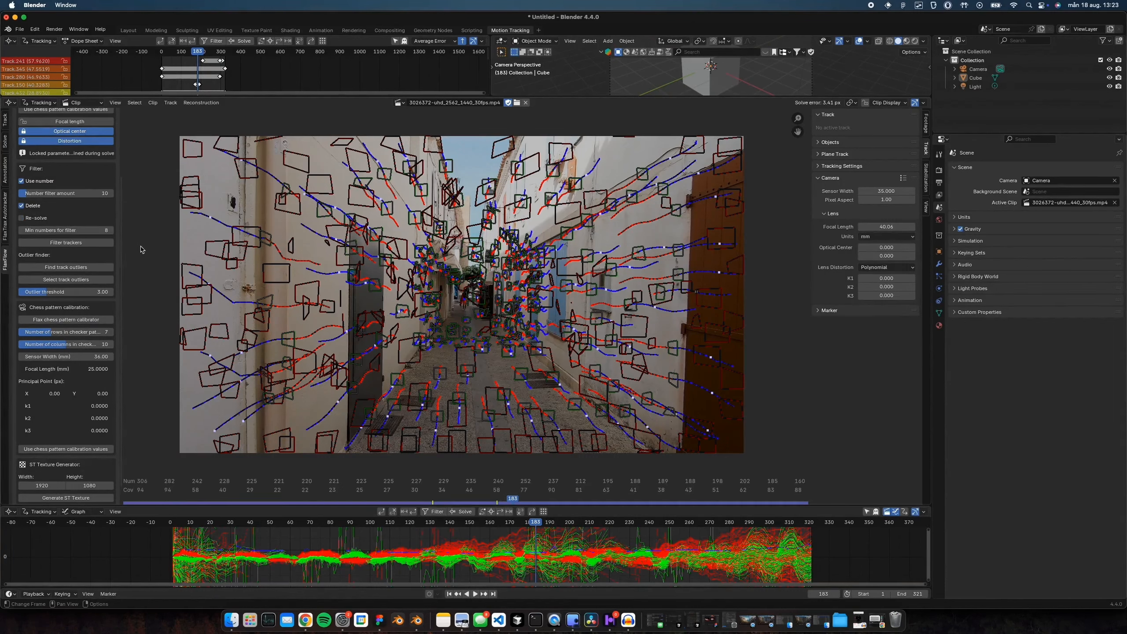
left_click(97, 244)
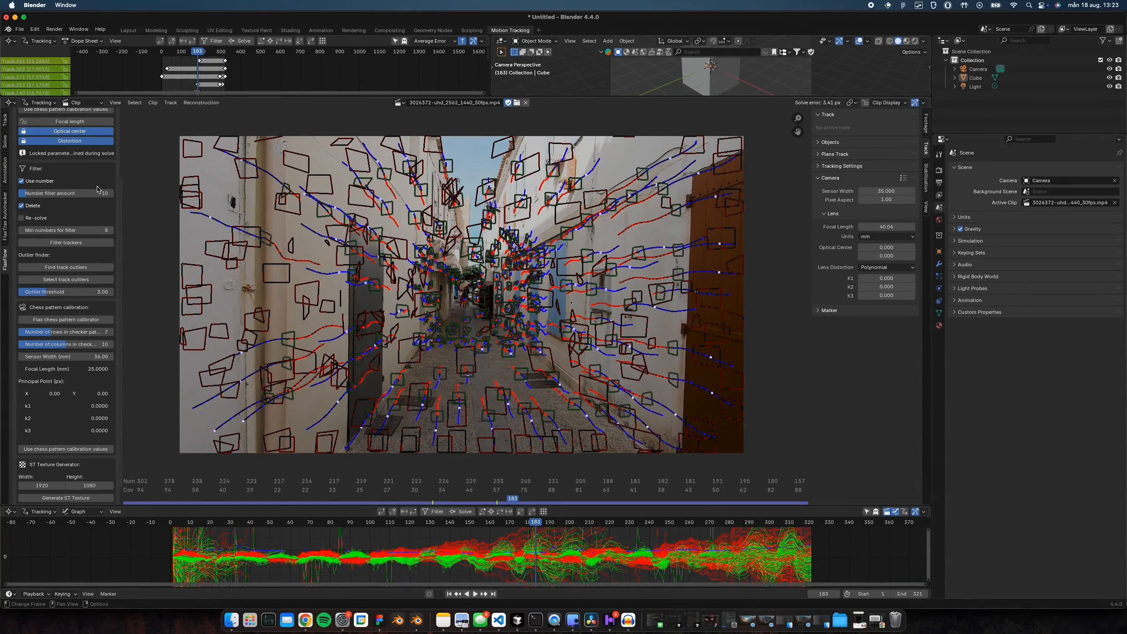
- Switch the filter to the 0.30 percentage amount with Re-solve enabled, and run Filter trackers twice
left_click(44, 184)
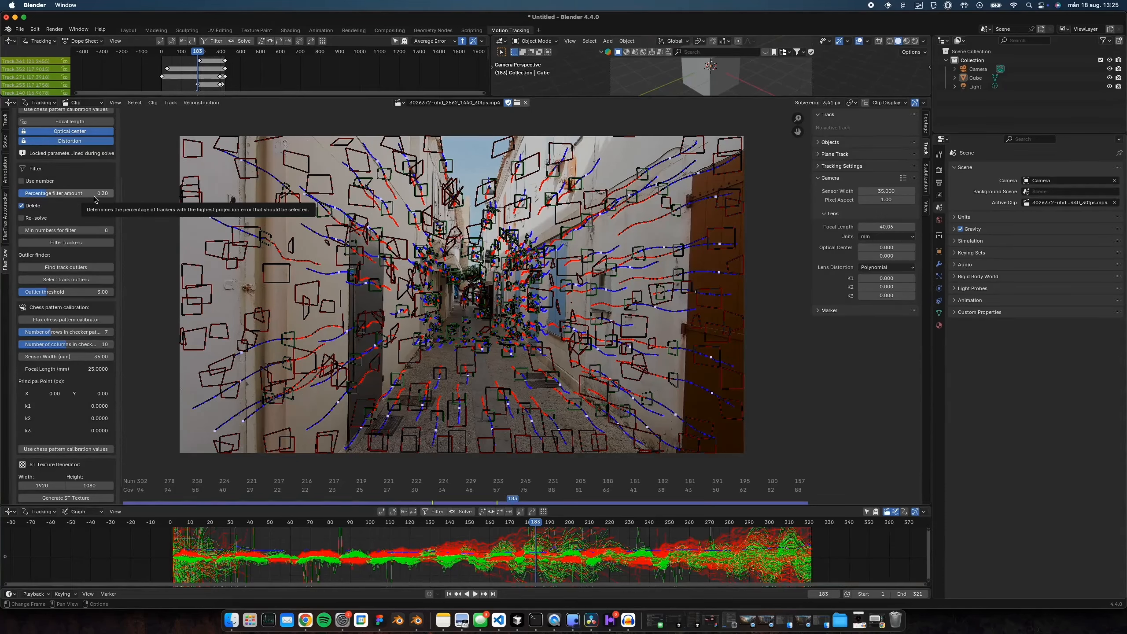
left_click(38, 219)
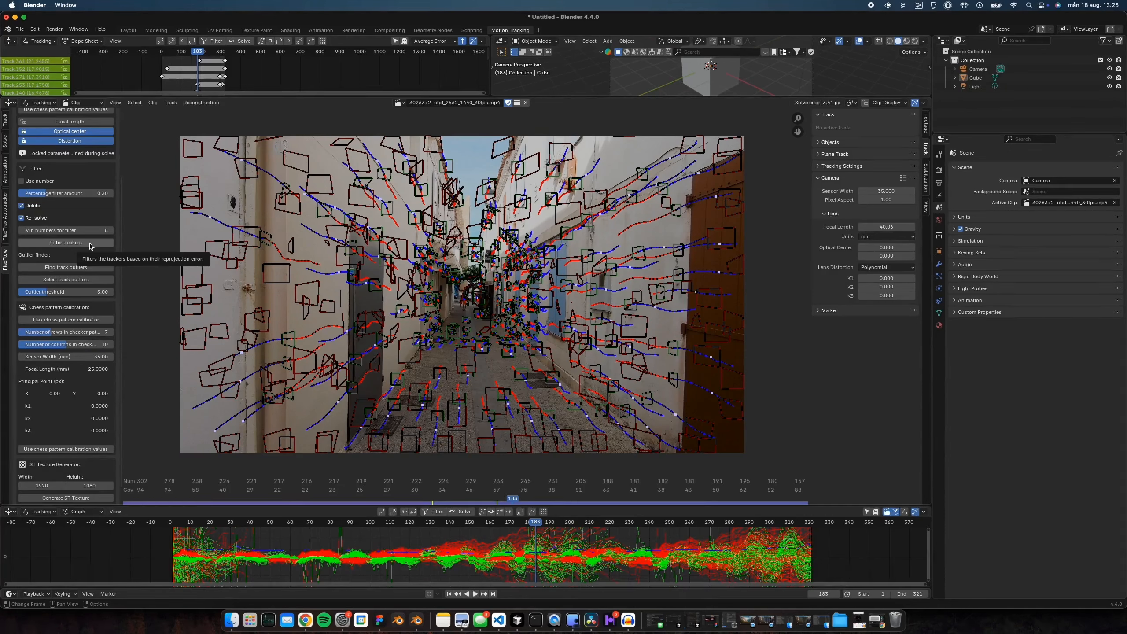
scroll(90, 245, "up", 3)
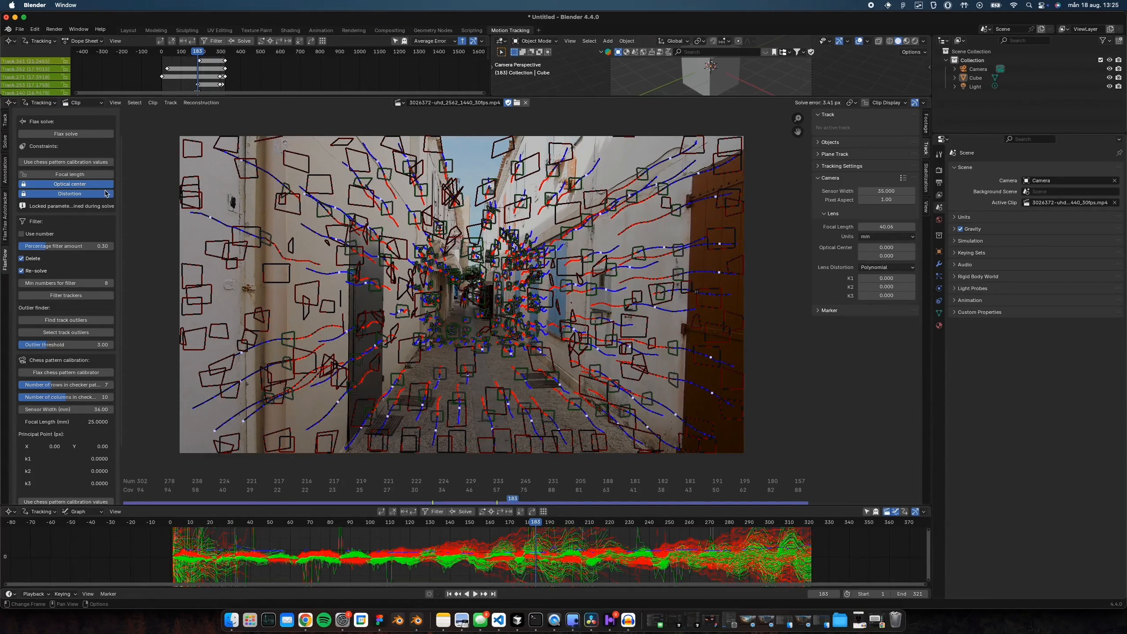
left_click(86, 298)
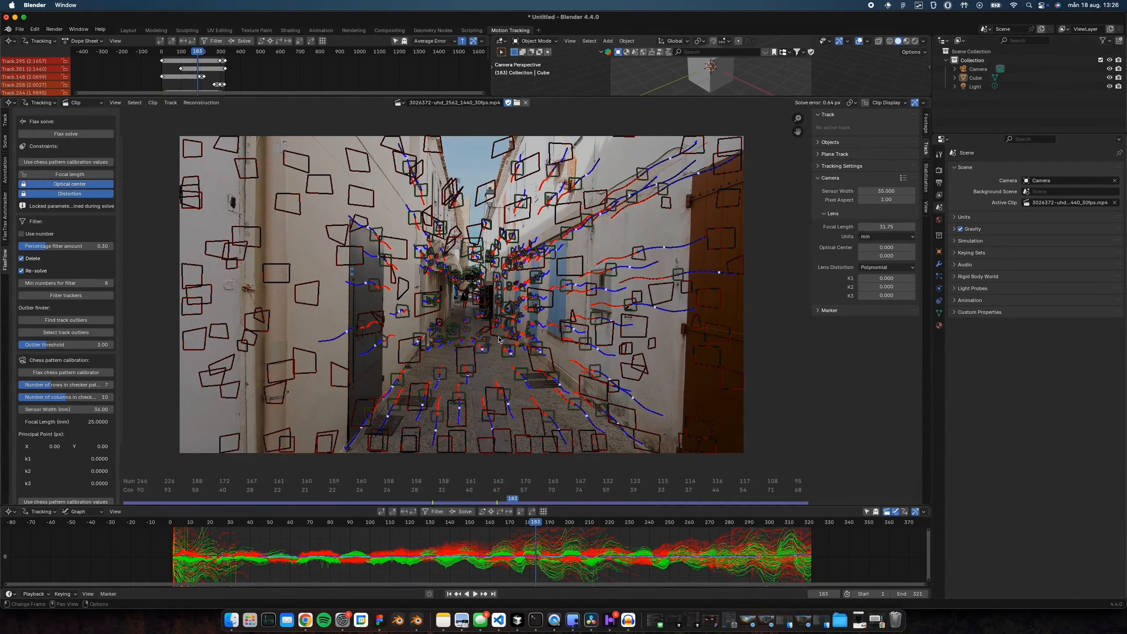
left_click(442, 513)
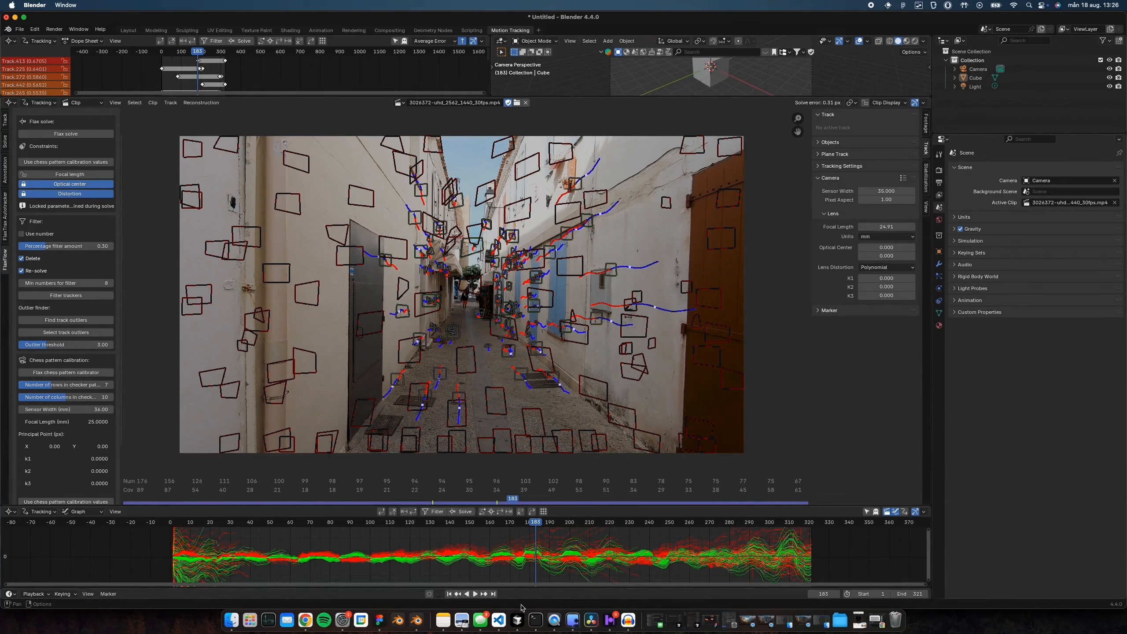
- Shrink the clip editor and switch the 3D viewport area above it to the Info editor
left_click_drag(591, 97, 591, 174)
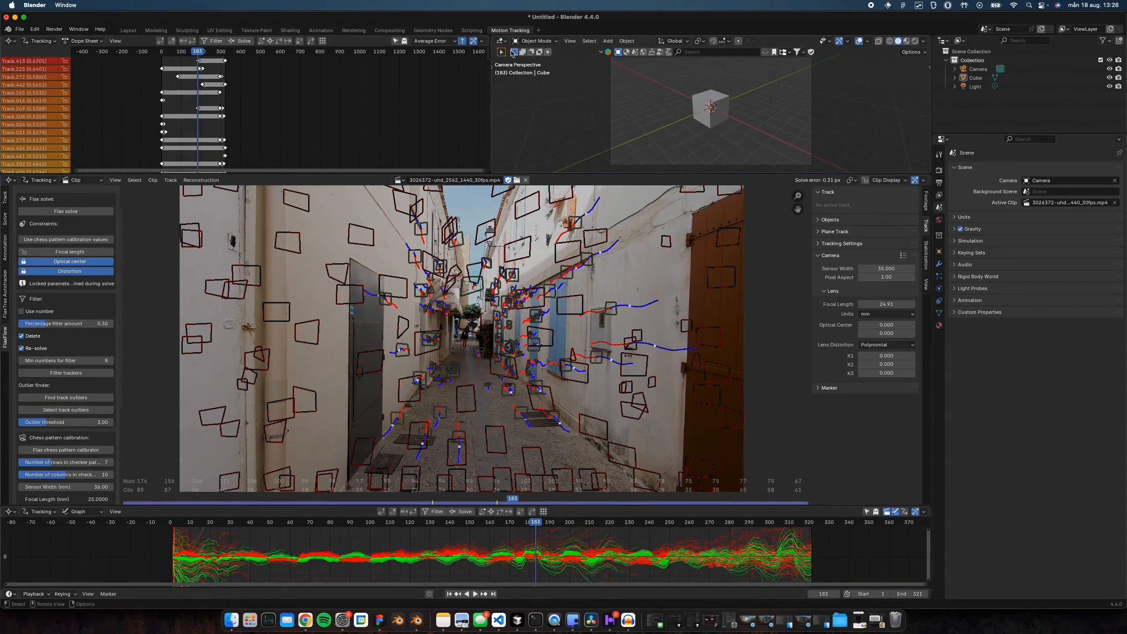
left_click(501, 40)
left_click(682, 94)
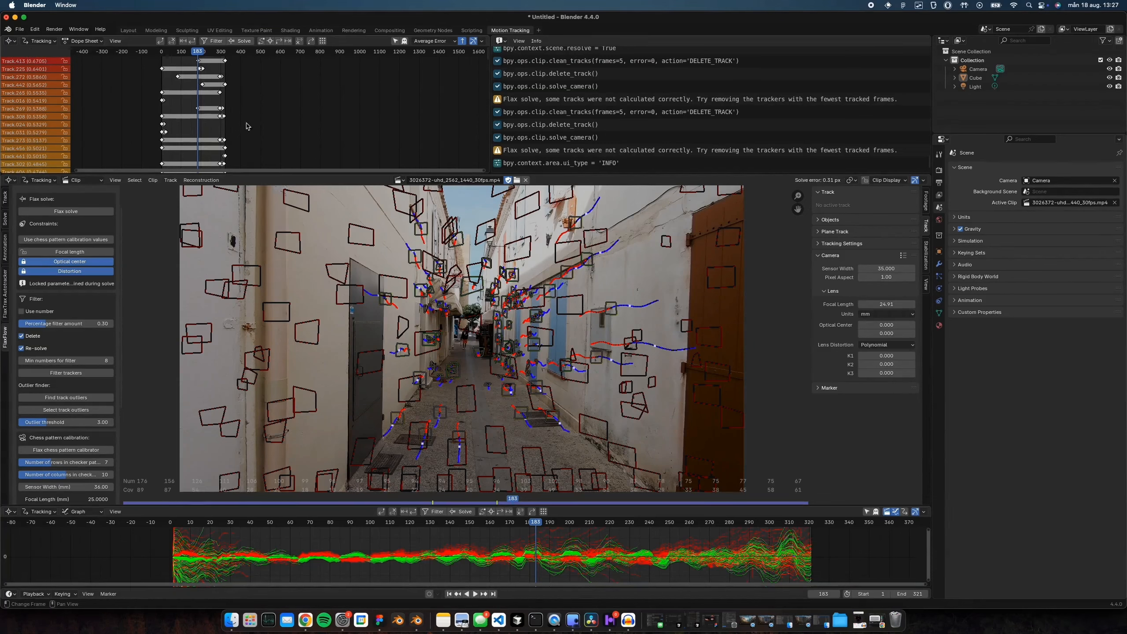
- Delete Track.004, the zero-error track at the end of the dope sheet list, and solve the camera again
middle_click_drag(307, 152, 351, 83)
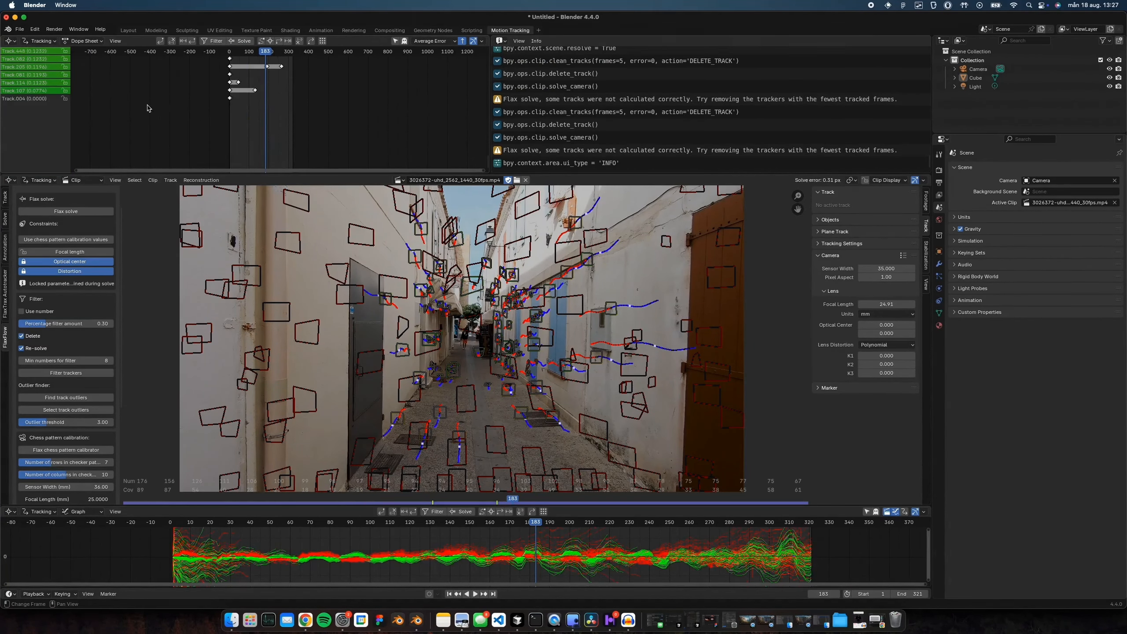
left_click(18, 102)
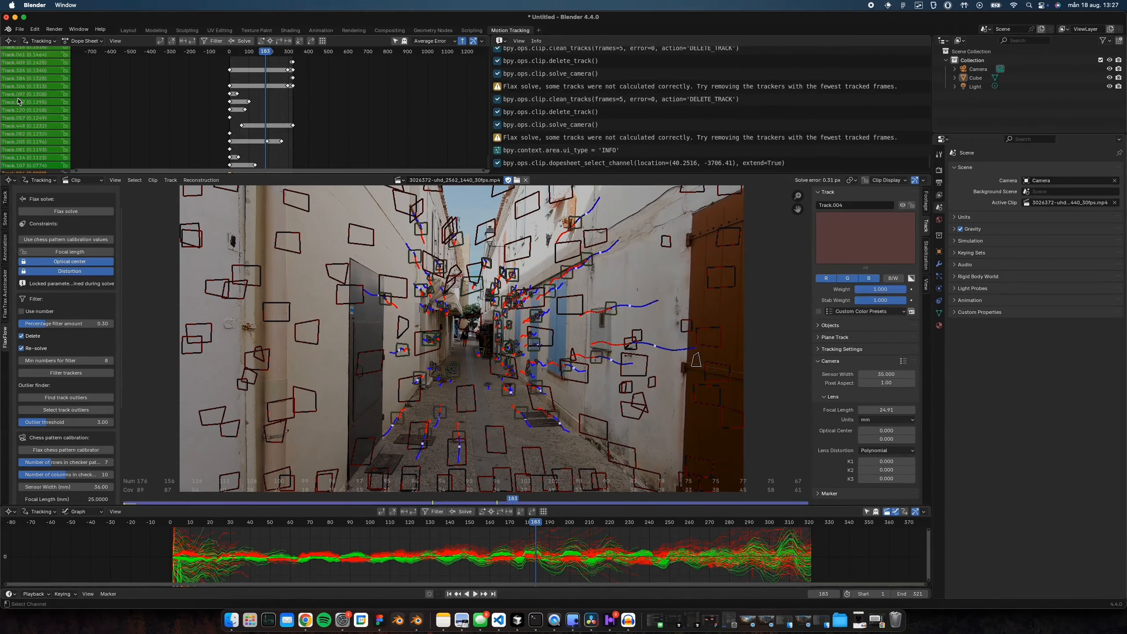
key("x")
left_click(322, 279)
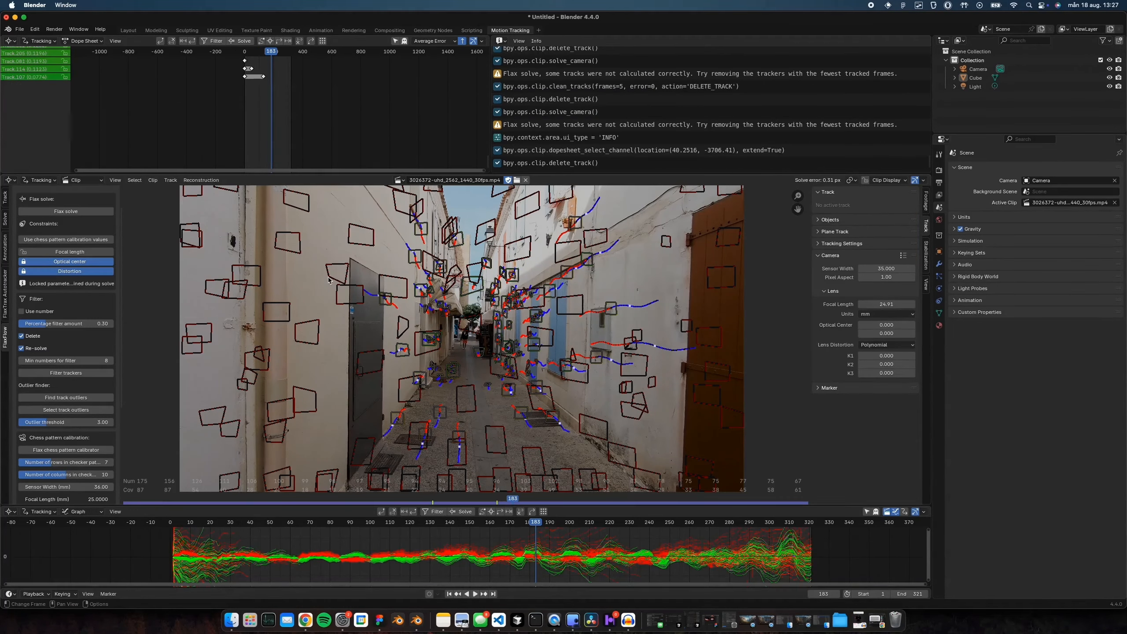
left_click(465, 515)
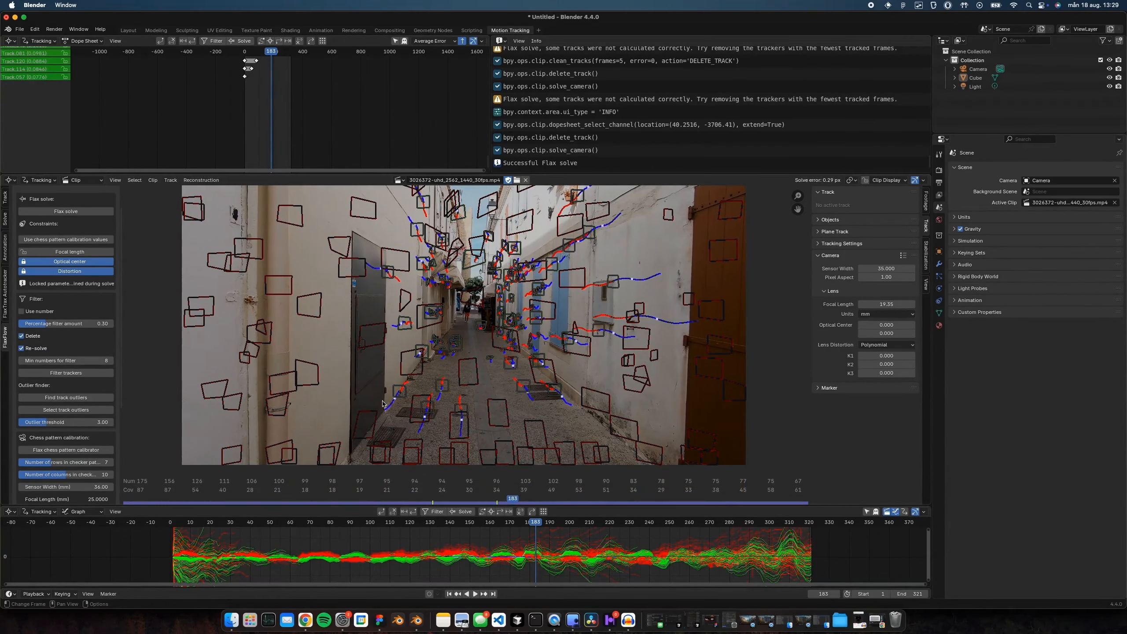
- Filter the trackers three times in a row at the 0.30 percentage amount with deletion and re-solving enabled
left_click(437, 512)
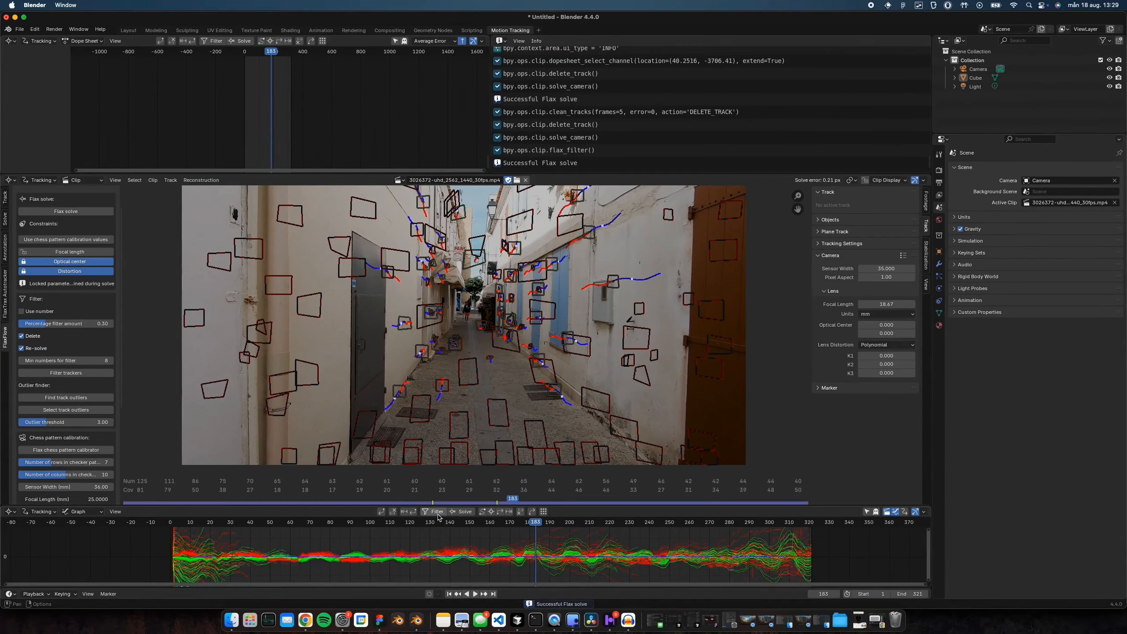
left_click(437, 512)
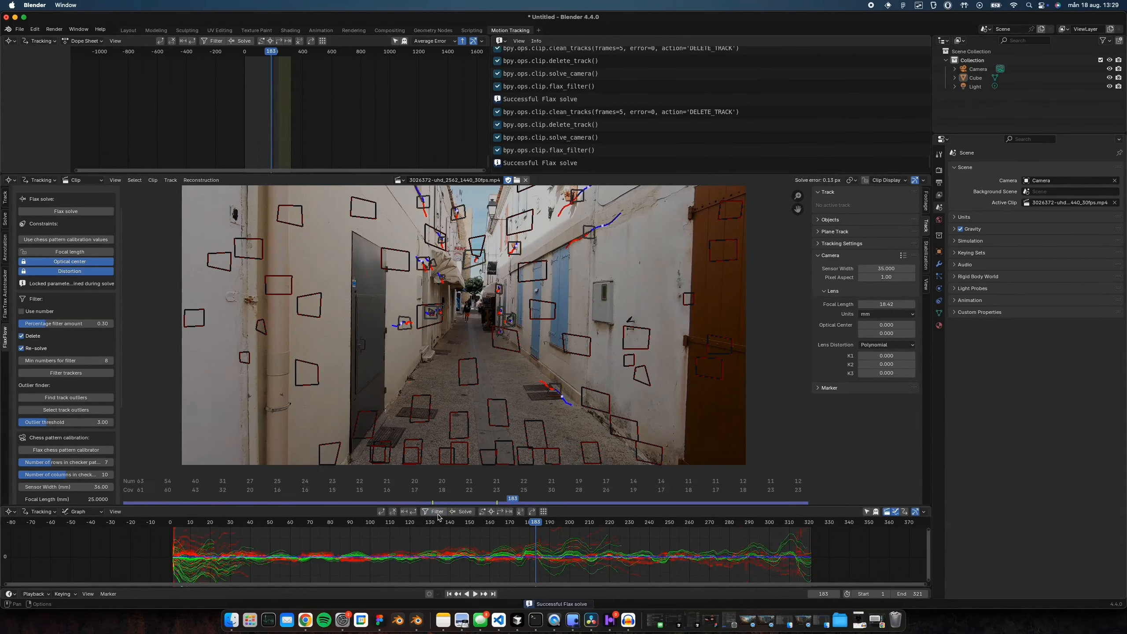
scroll(407, 412, "left", 2)
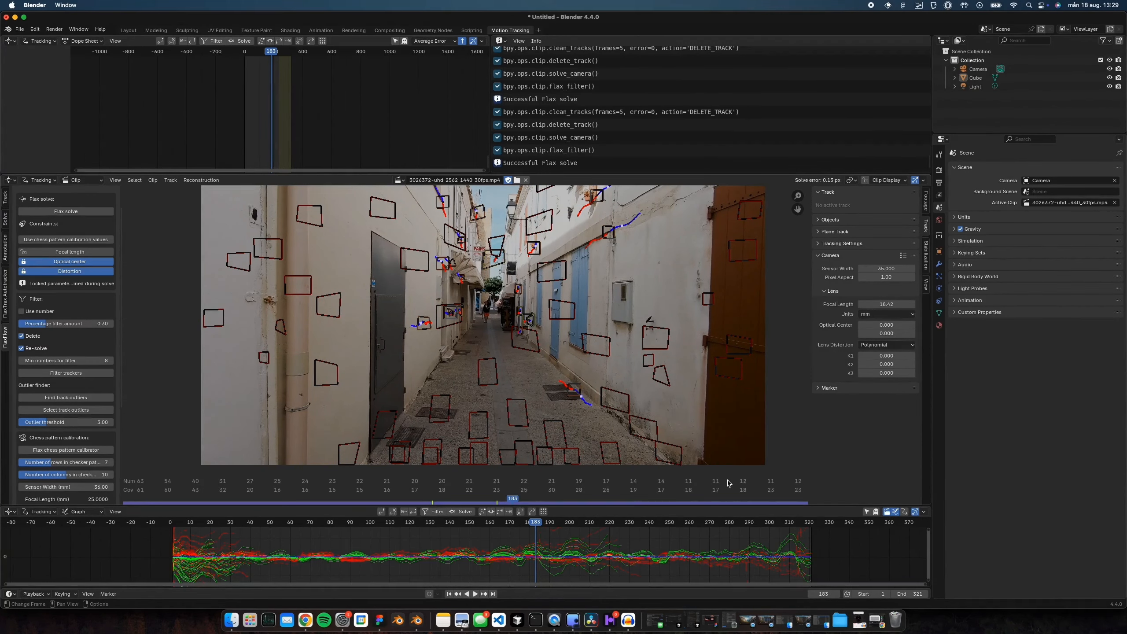
left_click(438, 512)
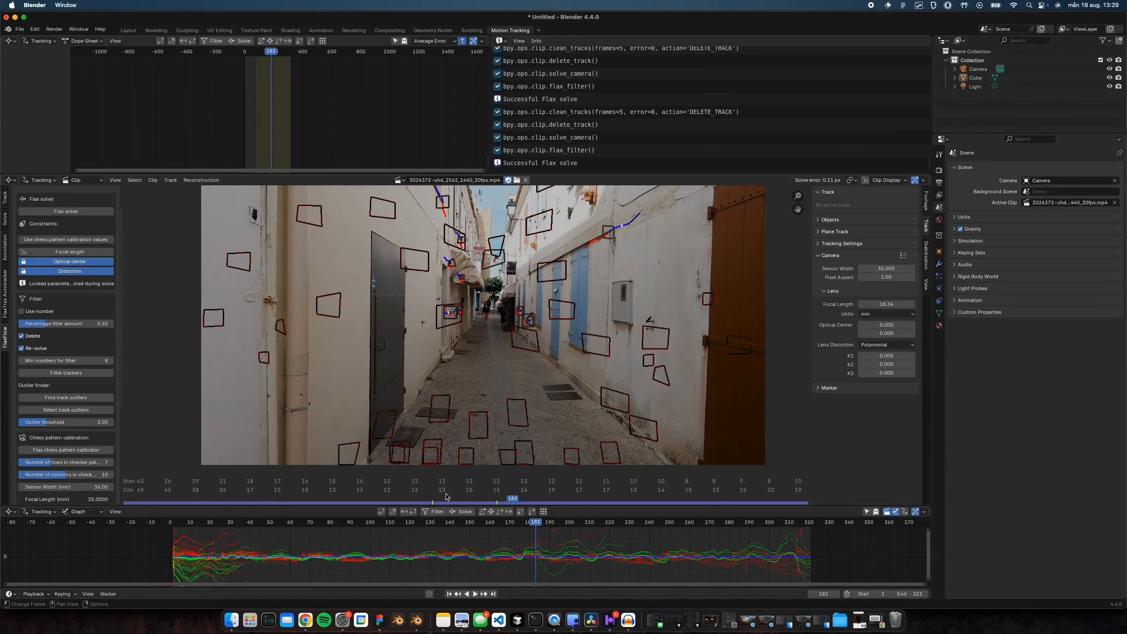
- Hide the disabled markers in the clip view at frame 265 and filter the trackers again
left_click(699, 524)
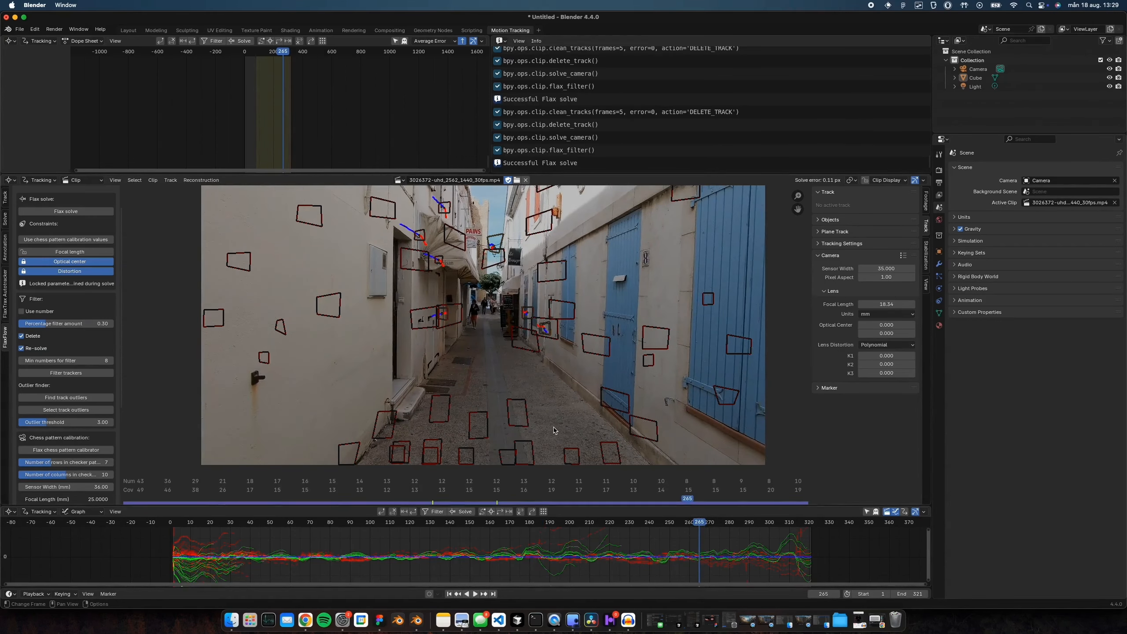
key("alt+d")
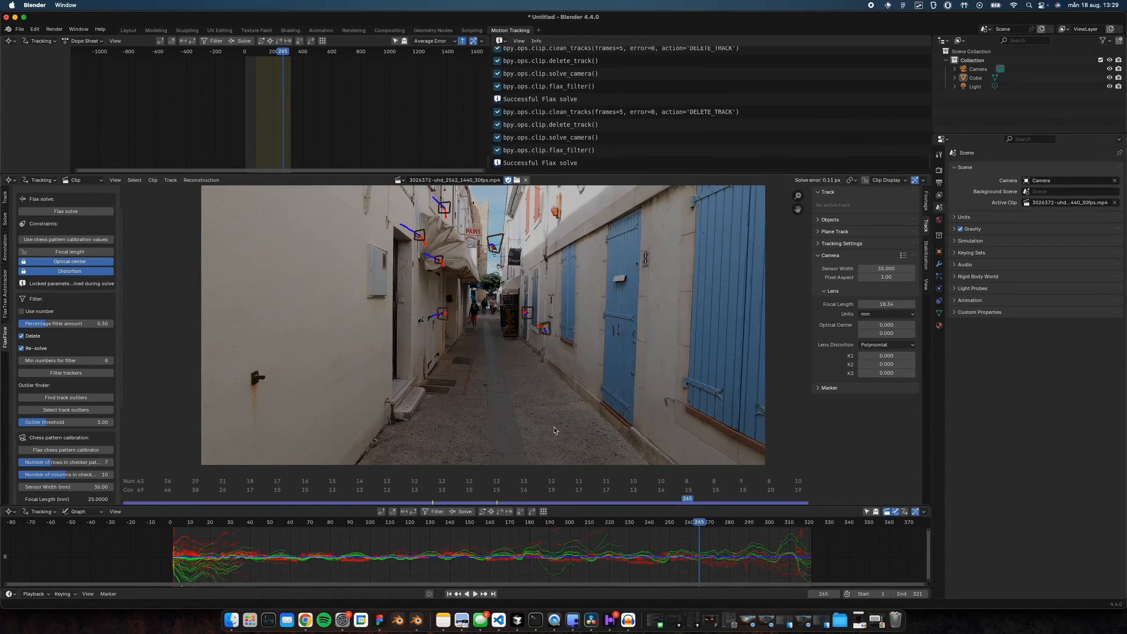
left_click(99, 374)
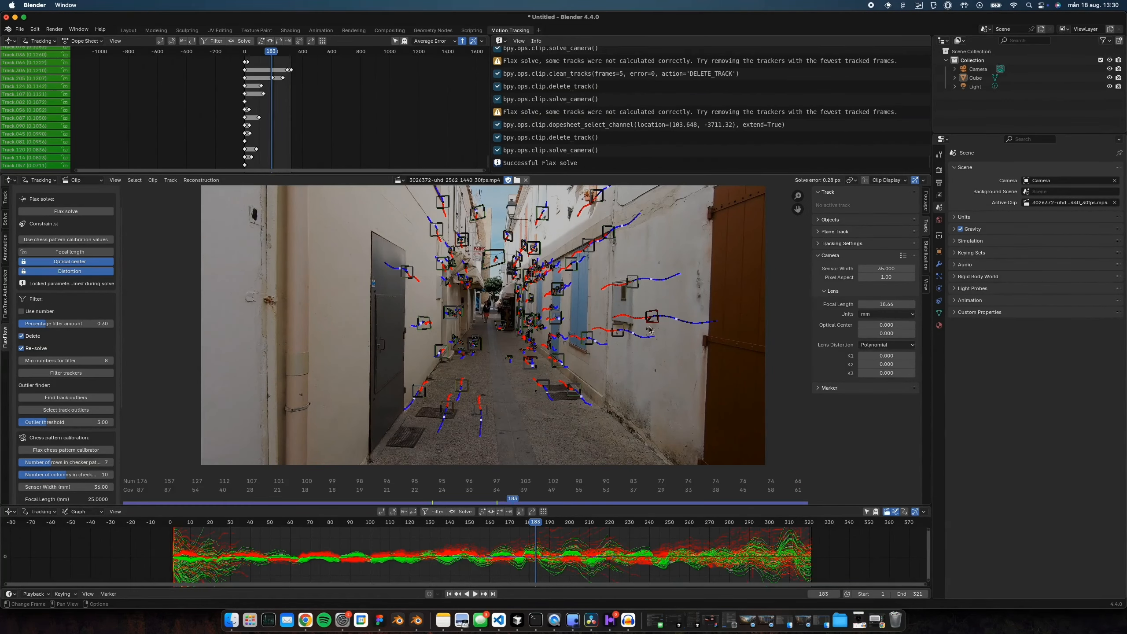
- Unlock the distortion and optical center constraints and solve the camera again
scroll(588, 305, "down", 1)
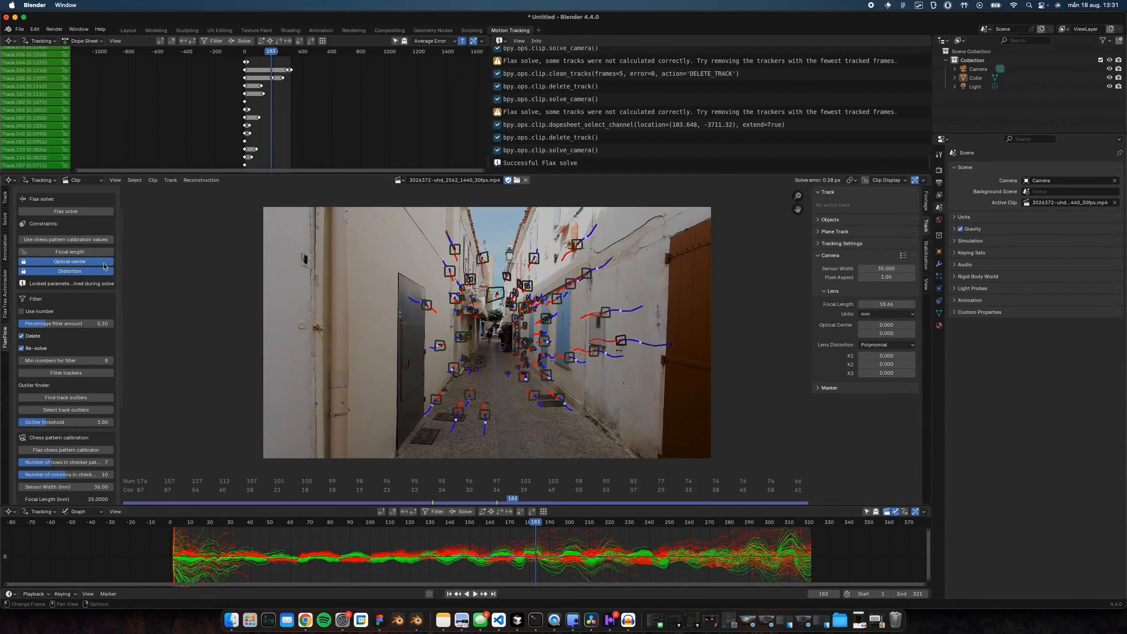
left_click(79, 273)
left_click(73, 262)
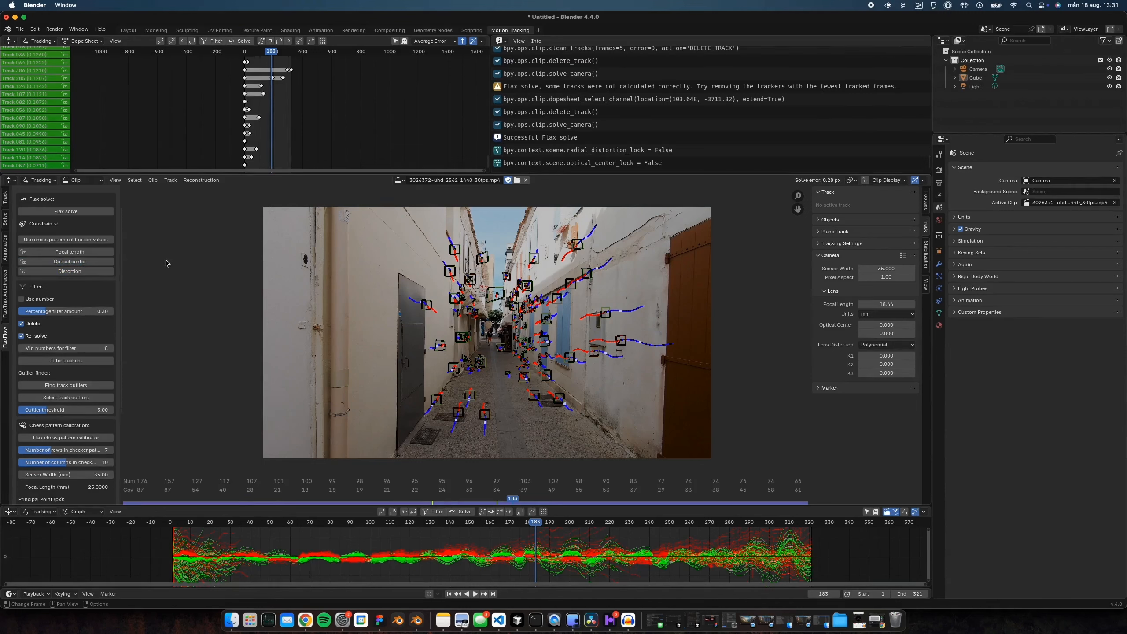
left_click(461, 511)
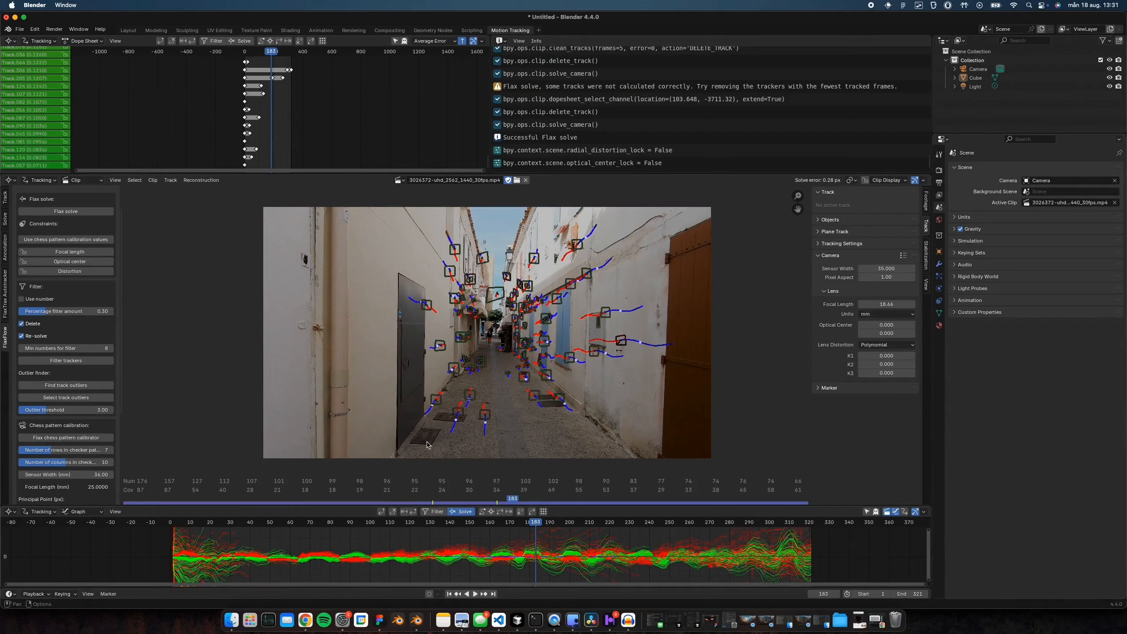
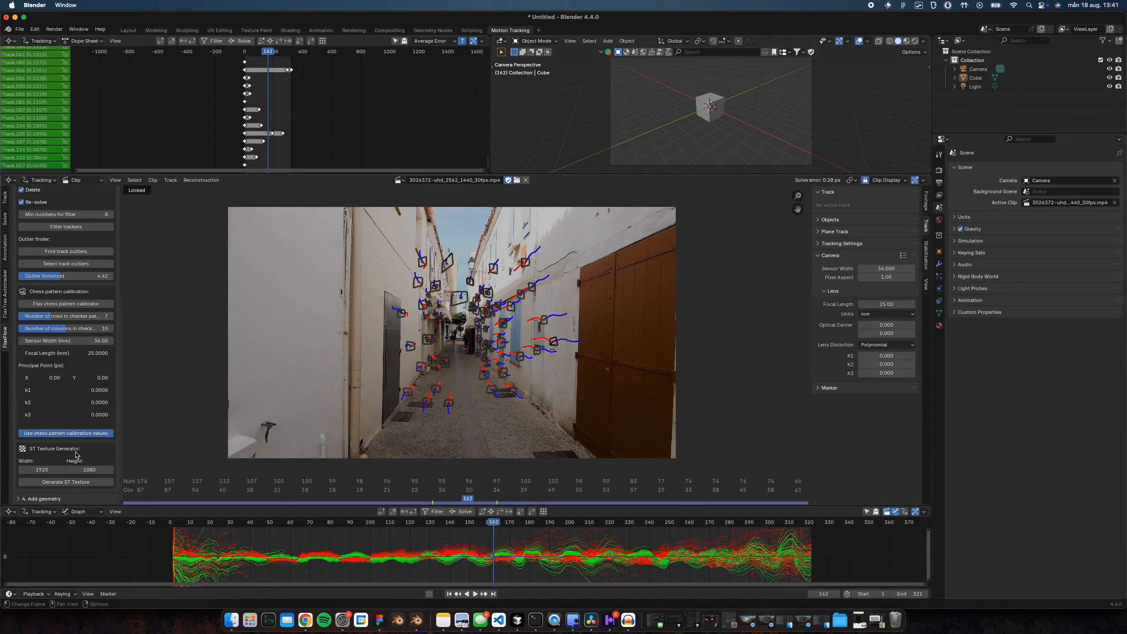
- Collapse the Filter & Solve tracks section and expand the Add geometry section of the add-on
scroll(76, 454, "up", 8)
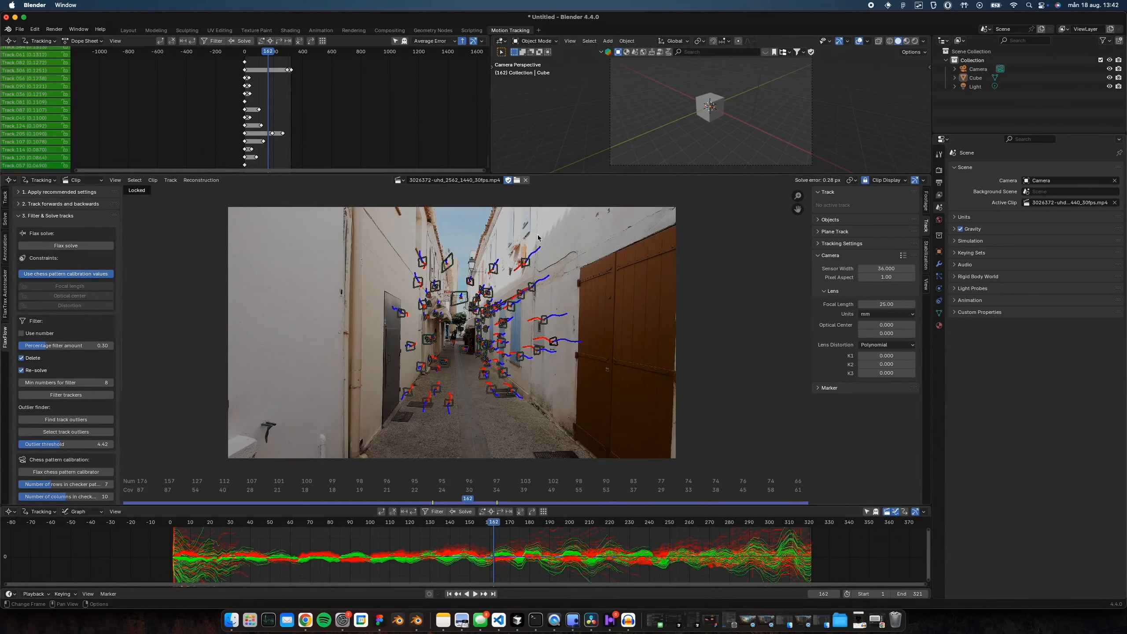
left_click(55, 217)
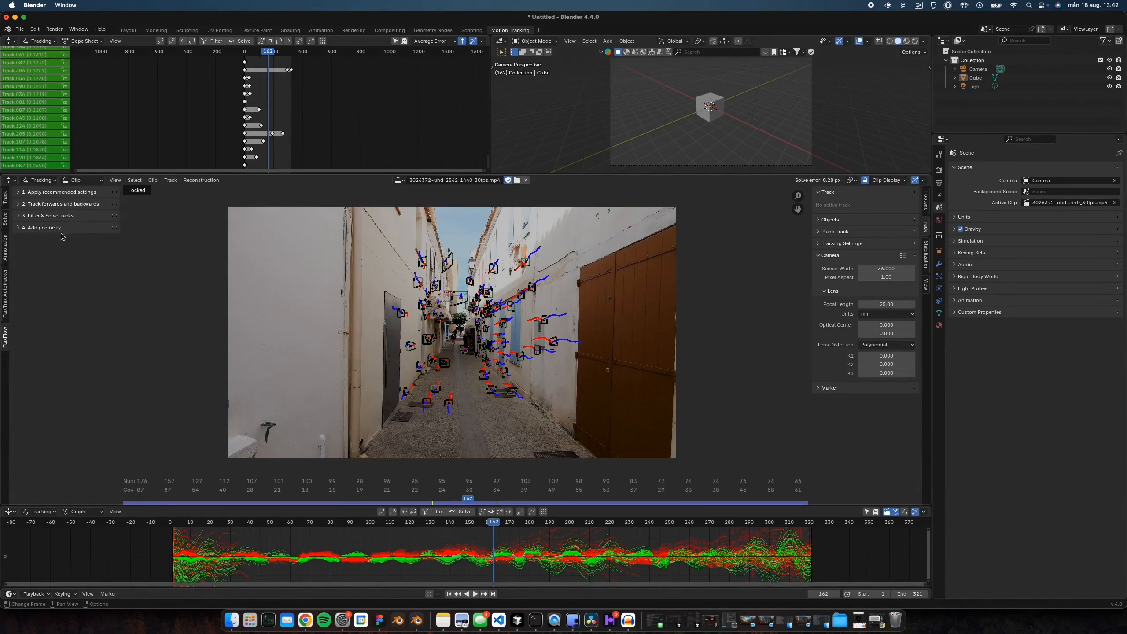
left_click(43, 229)
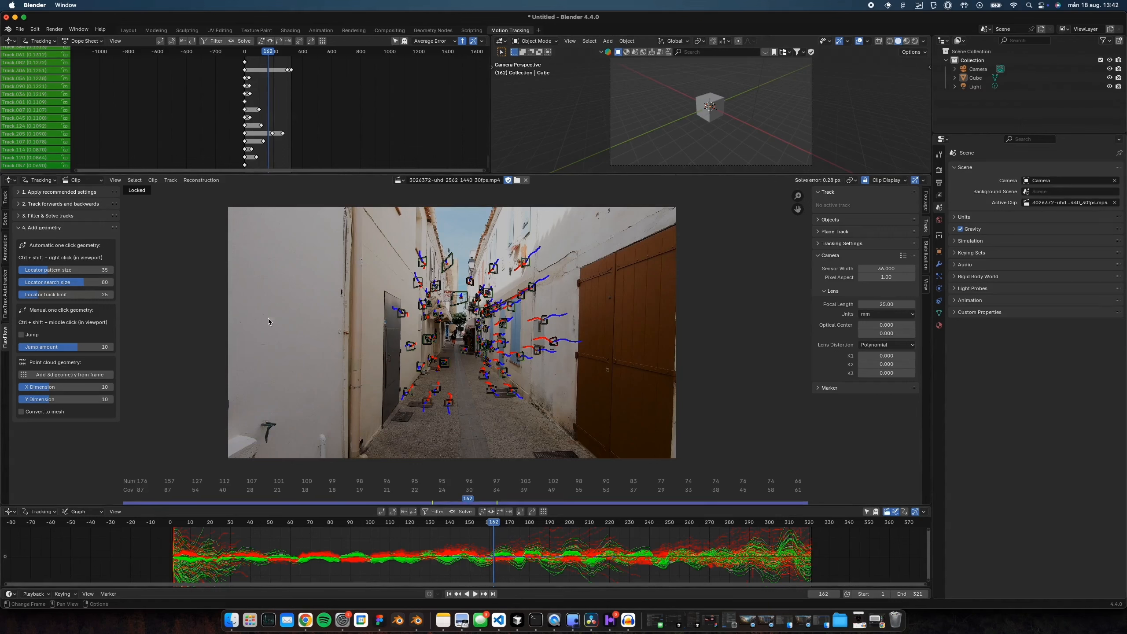
- Set up the tracking scene from the solve and show the navigation gizmos in the 3D viewport
left_click(6, 221)
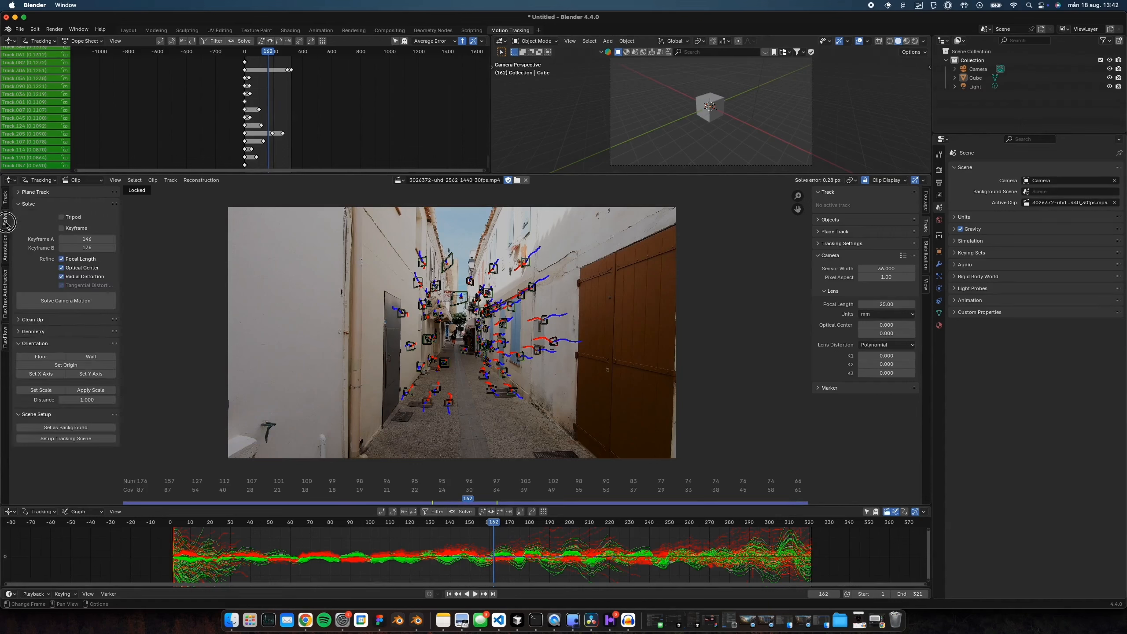
left_click(69, 439)
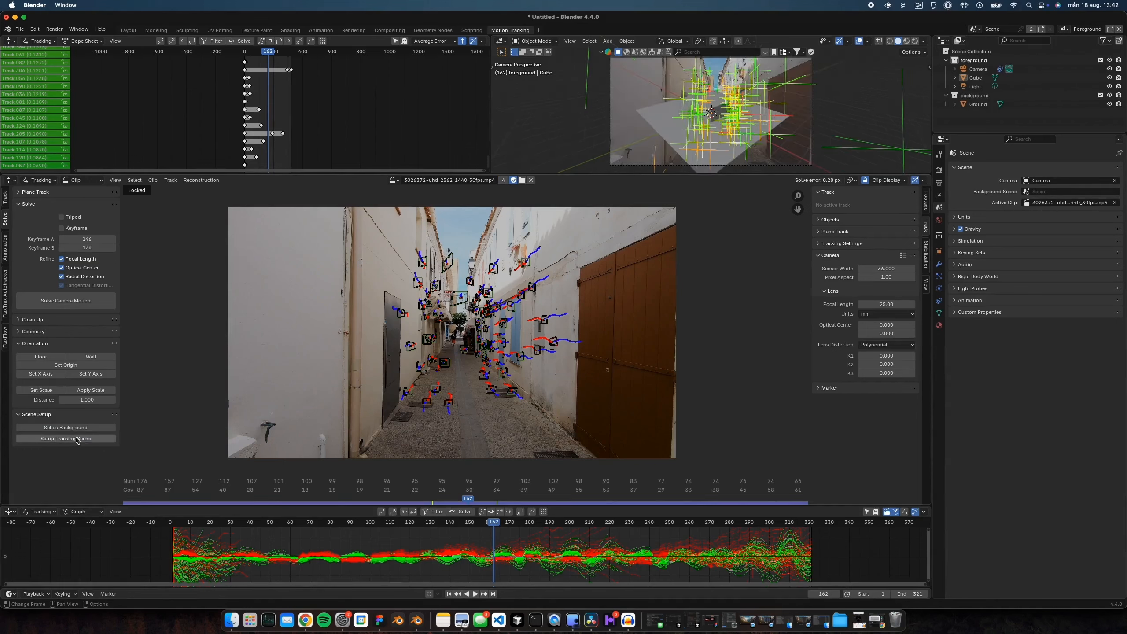
scroll(765, 151, "down", 3)
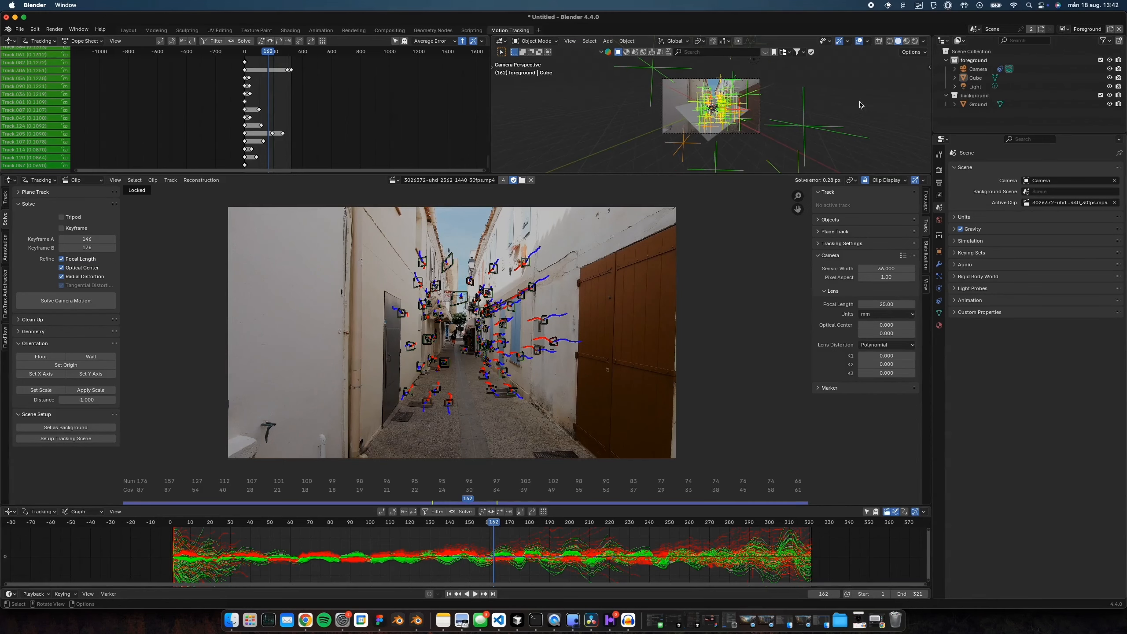
left_click(848, 41)
left_click(835, 68)
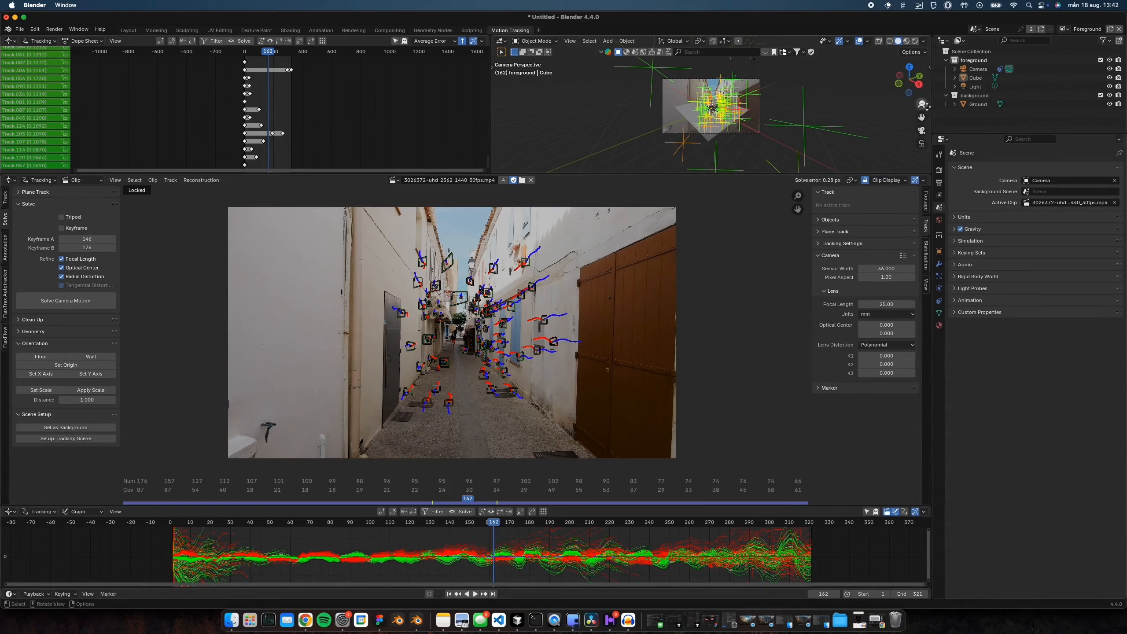
left_click(926, 134)
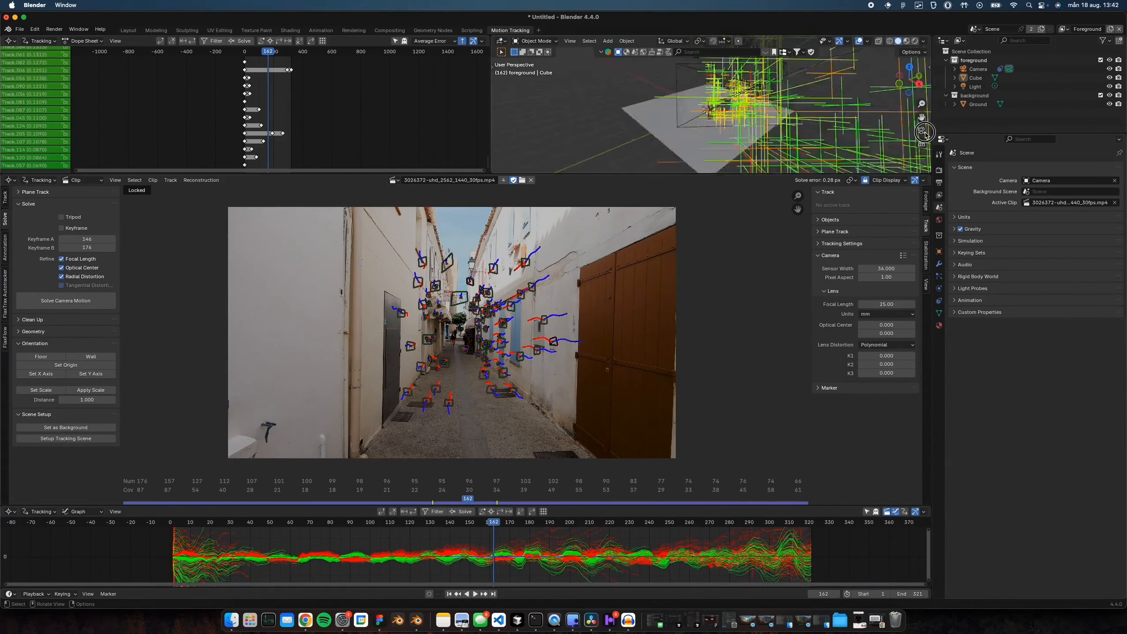
left_click(925, 133)
- Define the floor plane from three trackers on the ground of the street
scroll(487, 395, "up", 3)
middle_click_drag(463, 422, 506, 381)
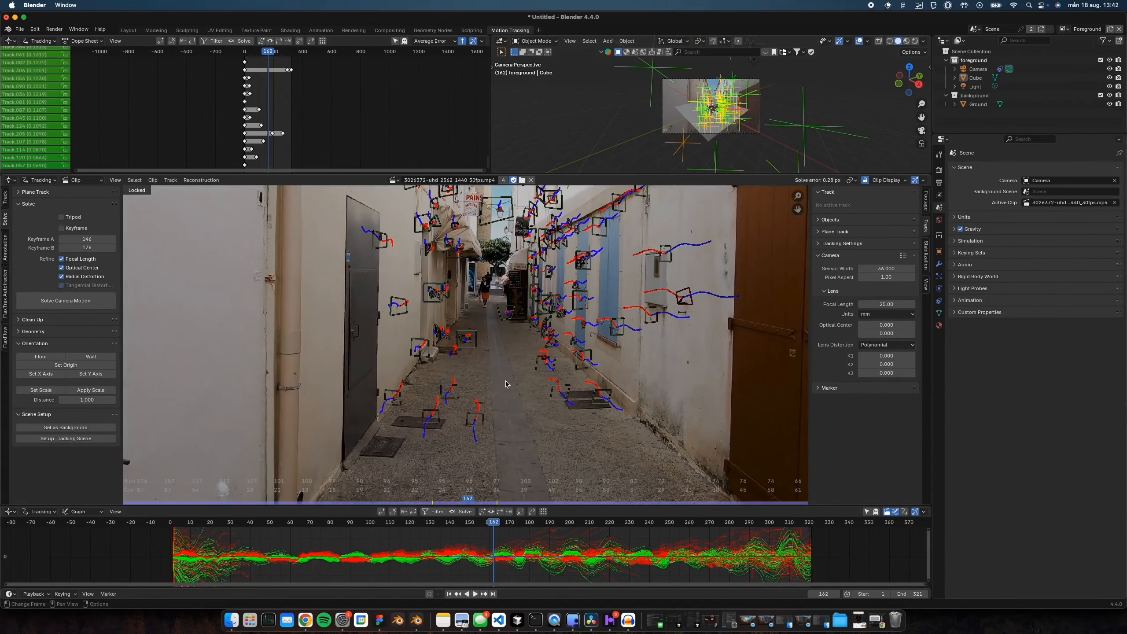
middle_click_drag(472, 342, 458, 332)
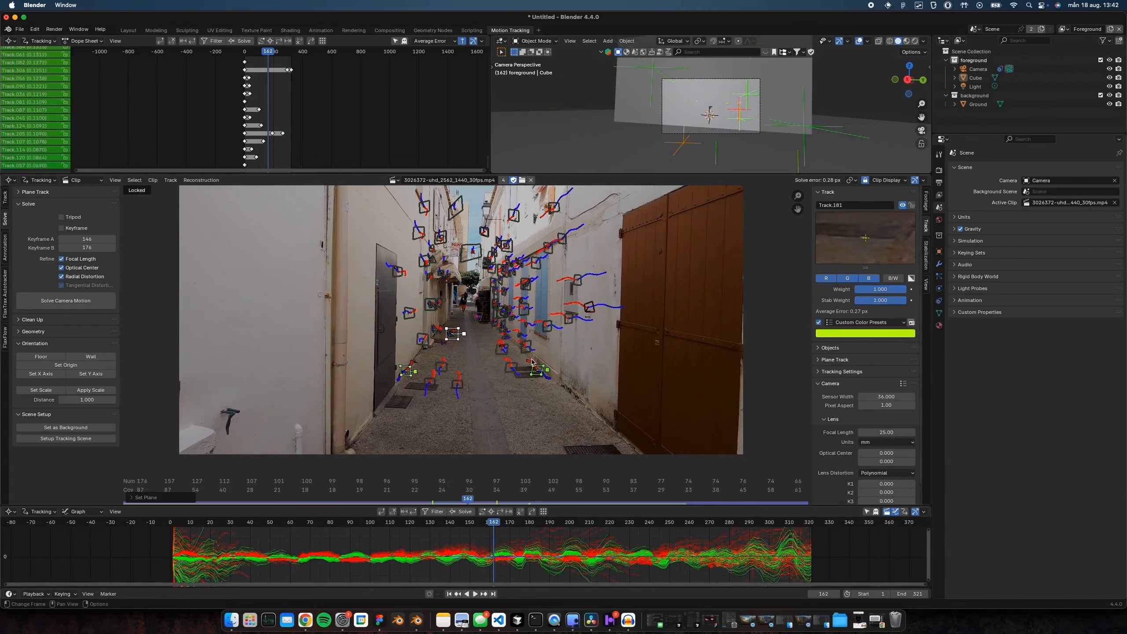
- Set the scene scale from the distance between two ground trackers, enlarging the 3D viewport while adjusting that distance
left_click(460, 385)
left_click(539, 371, "shift")
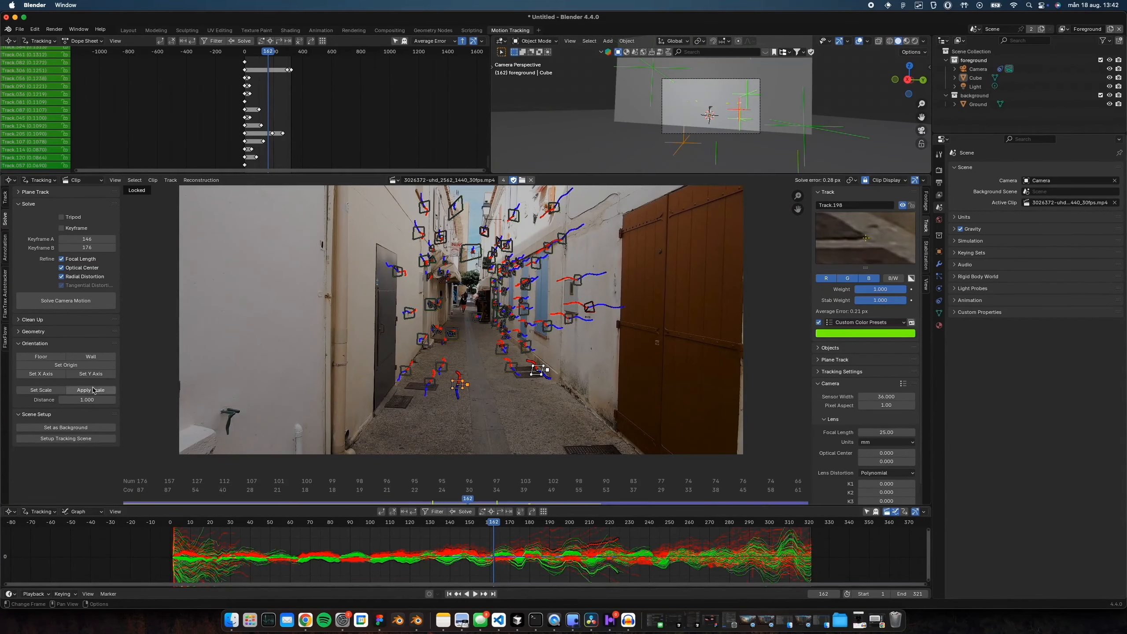
left_click(61, 390)
left_click(152, 498)
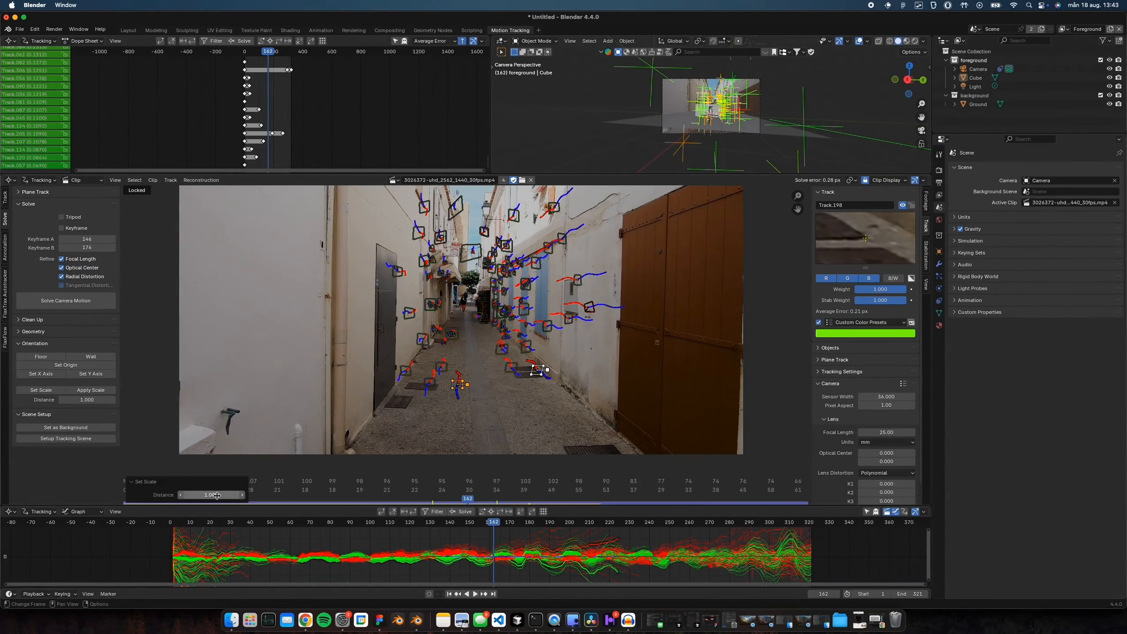
mouse_move(206, 495)
left_mouse_down()
mouse_move(248, 495)
mouse_move(222, 495)
left_mouse_up()
scroll(681, 151, "up", 2)
left_click_drag(674, 174, 674, 252)
scroll(679, 209, "up", 3)
mouse_move(211, 495)
left_mouse_down()
mouse_move(224, 495)
mouse_move(193, 495)
left_mouse_up()
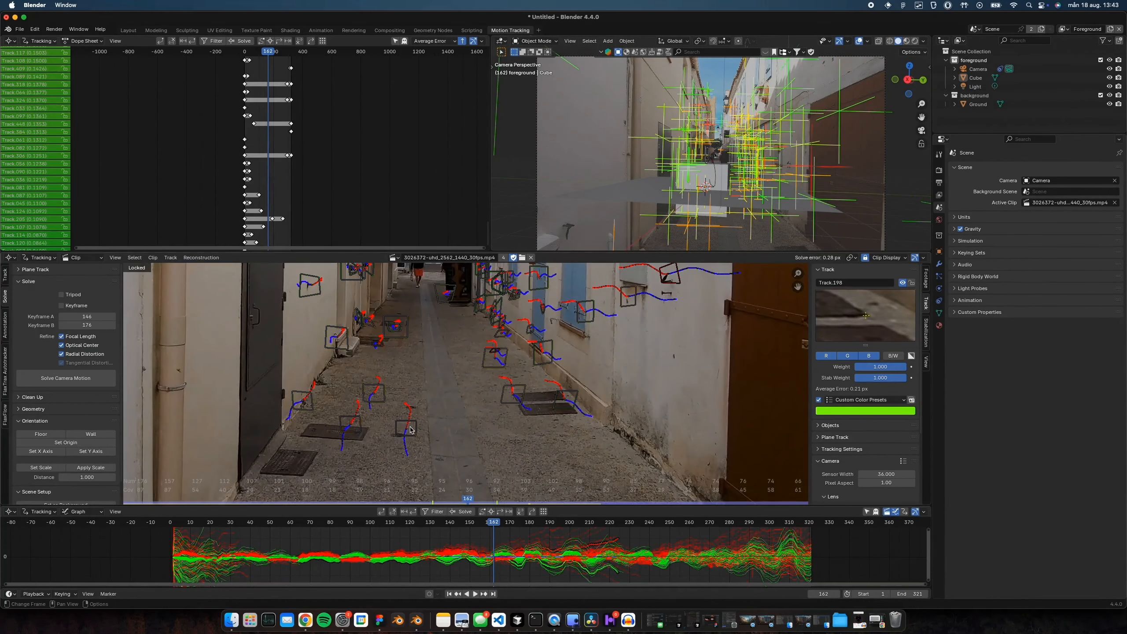
- Set the scene origin at Track.185, the ground tracker near the middle of the street
left_click(406, 431)
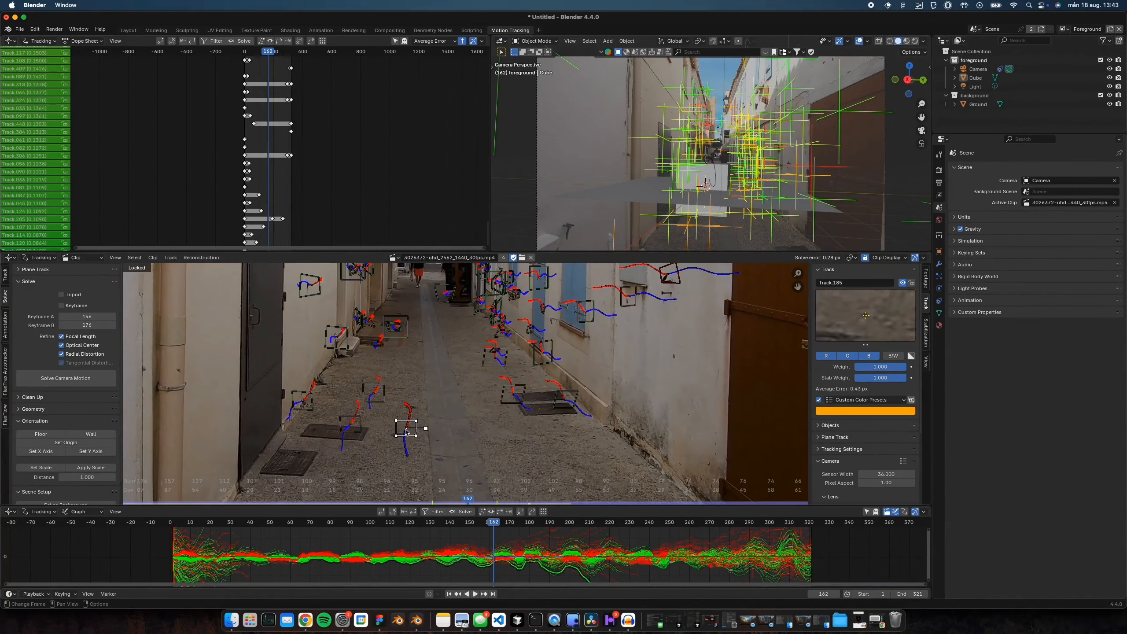
left_click(66, 442)
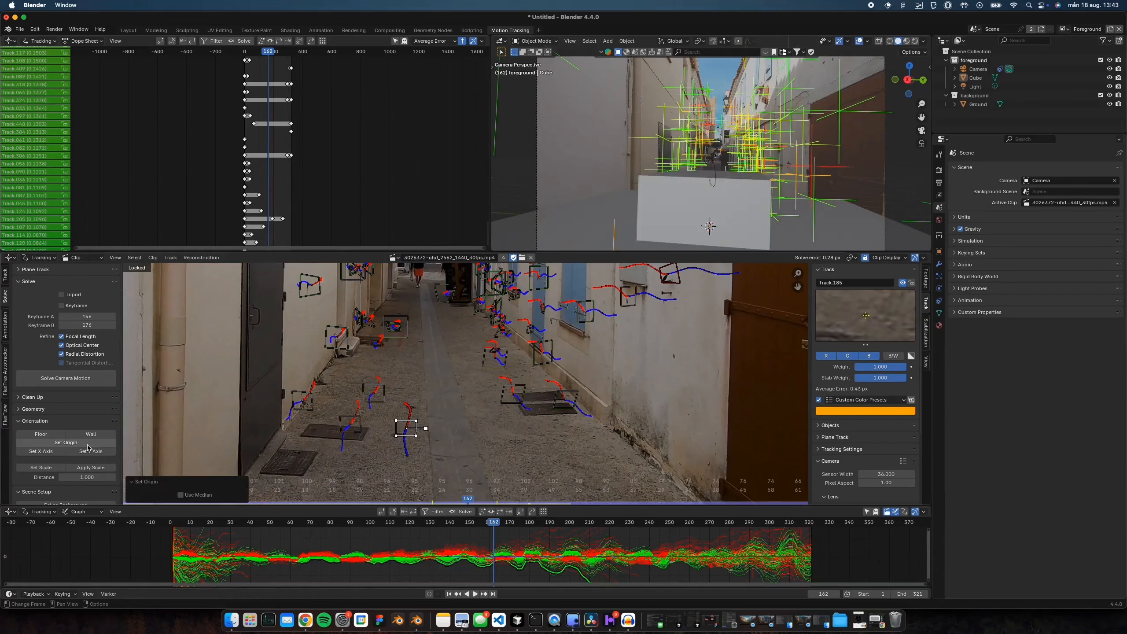
scroll(746, 179, "down", 4)
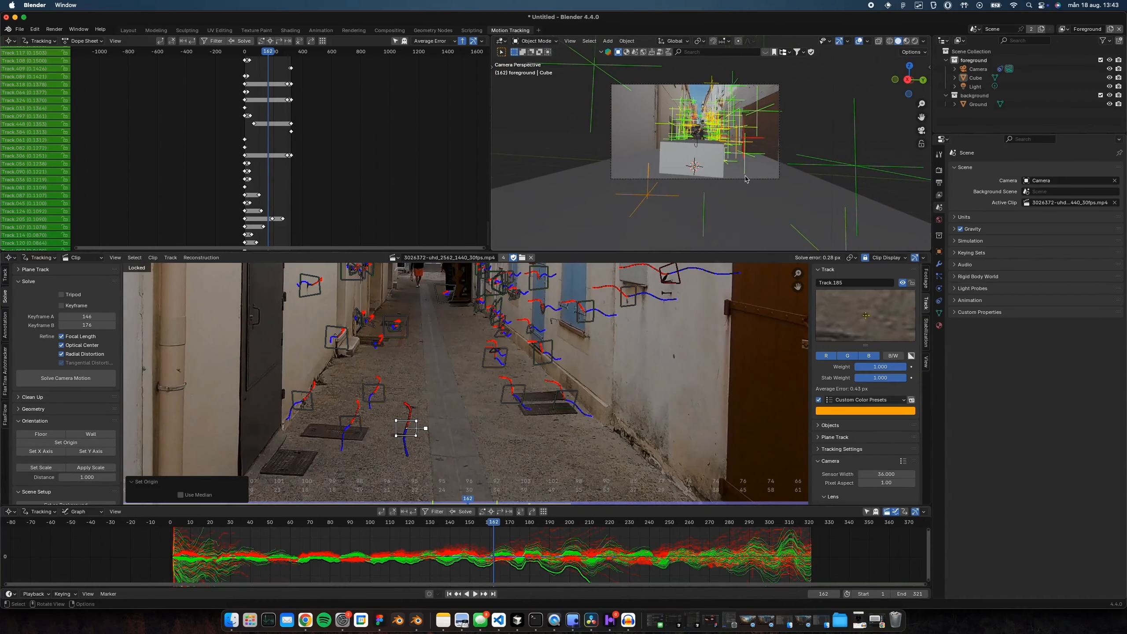
- Set the scene scale using Track.185 and Track.179 with a distance of 4.180
left_click(514, 394, "shift")
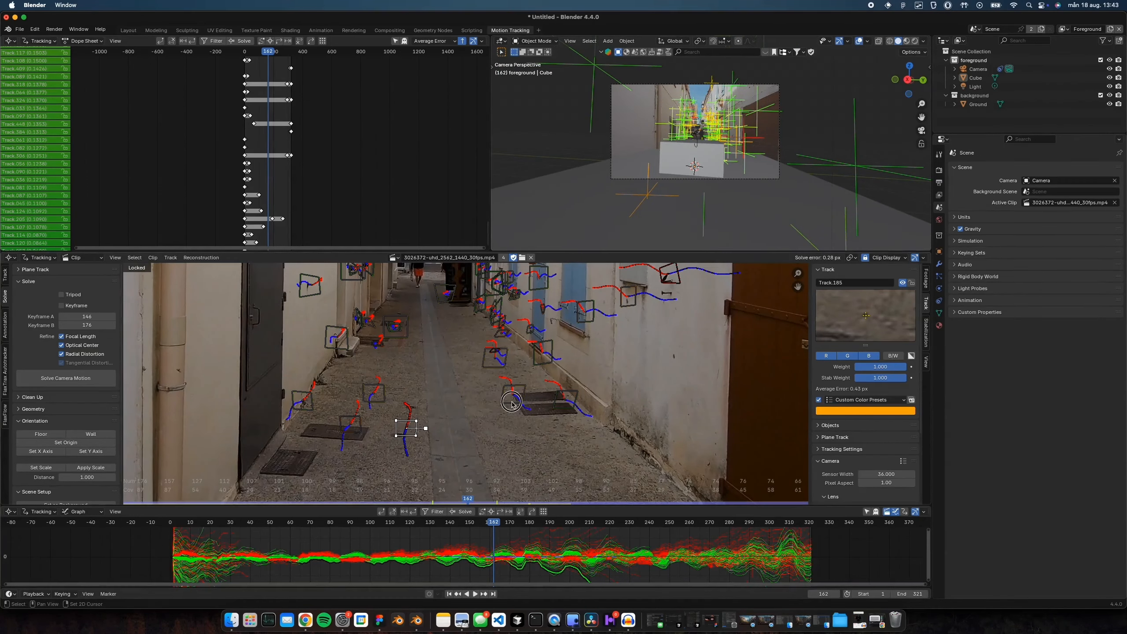
left_click(54, 467)
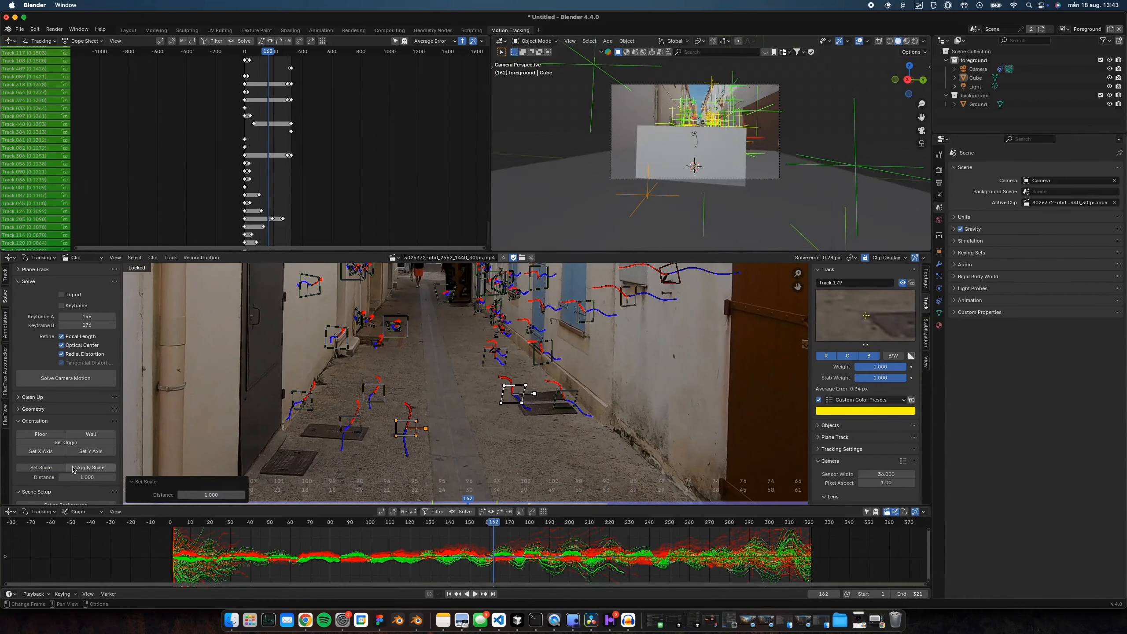
left_click_drag(207, 494, 252, 495)
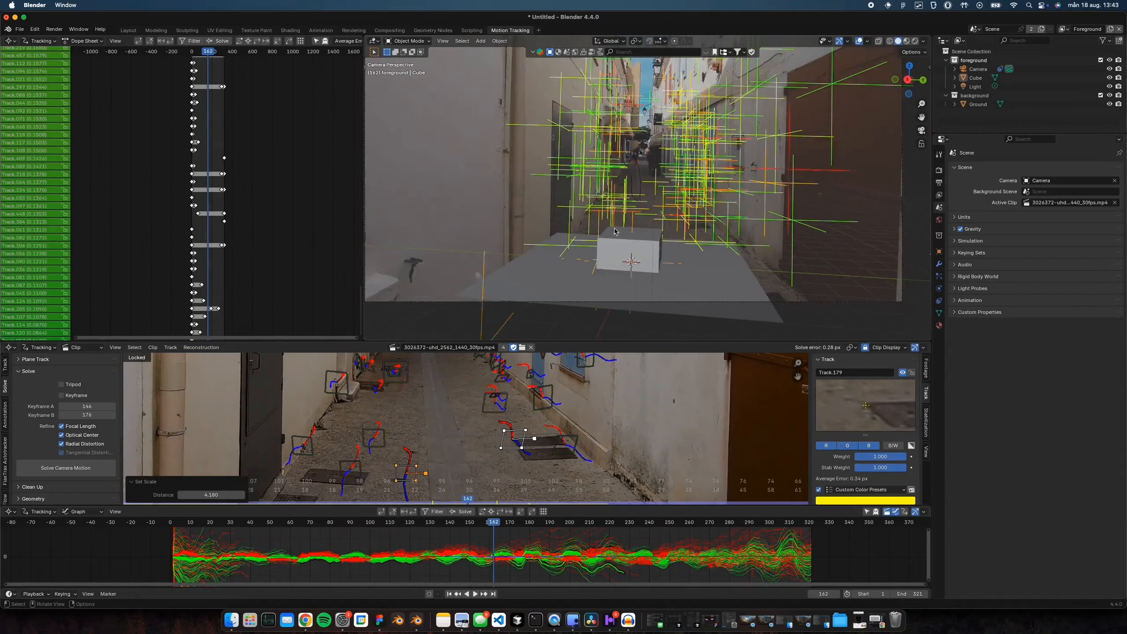
- Go to frame 131, select the camera, and set the transform pivot point to 3D Cursor
left_click_drag(482, 523, 431, 522)
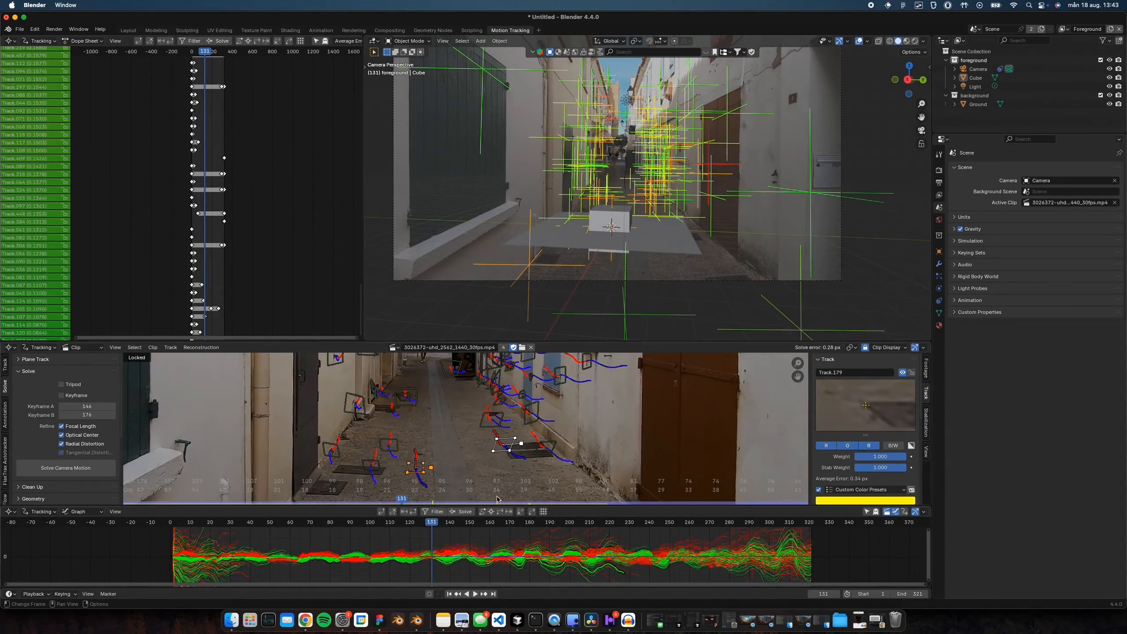
left_click(696, 280)
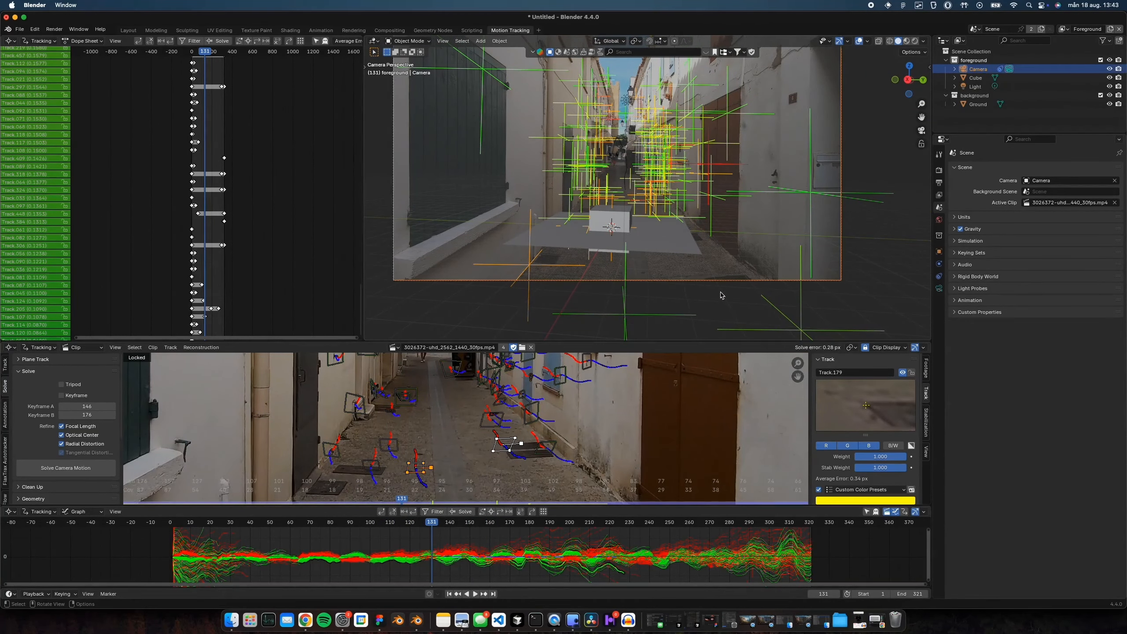
left_click(636, 41)
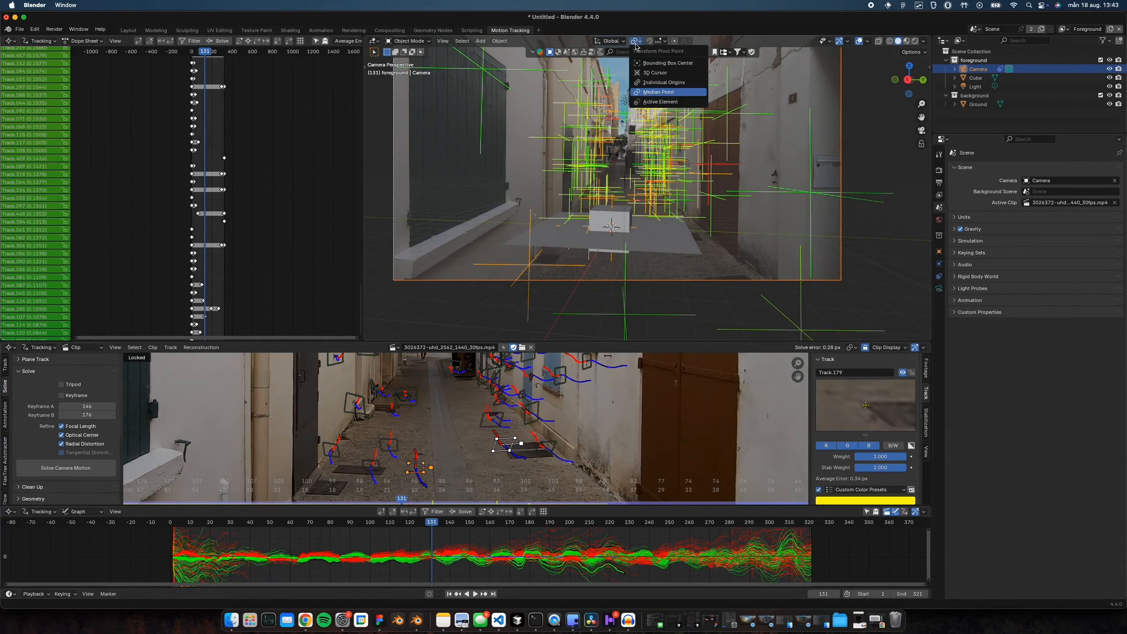
left_click(658, 74)
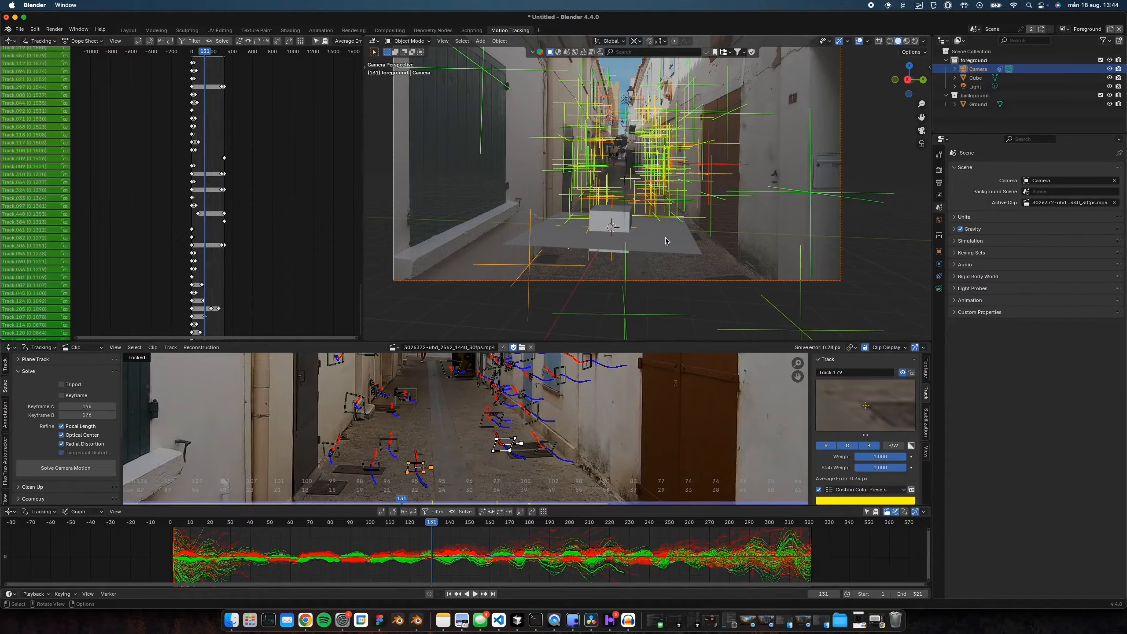
middle_click_drag(666, 241, 698, 246)
key("r")
key("r")
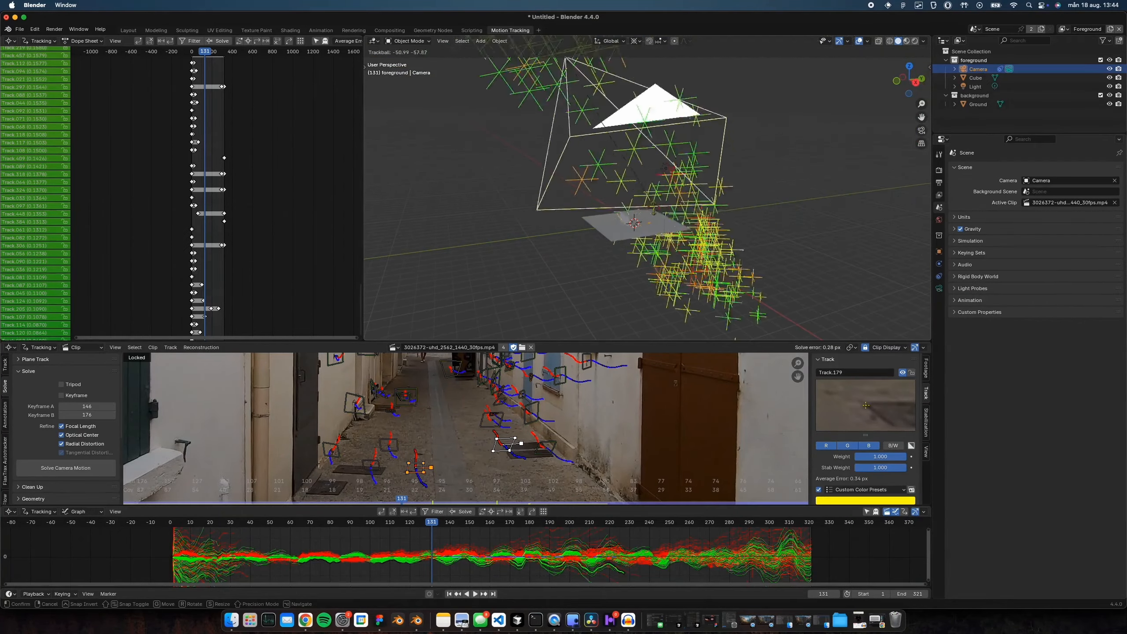
left_click(639, 227)
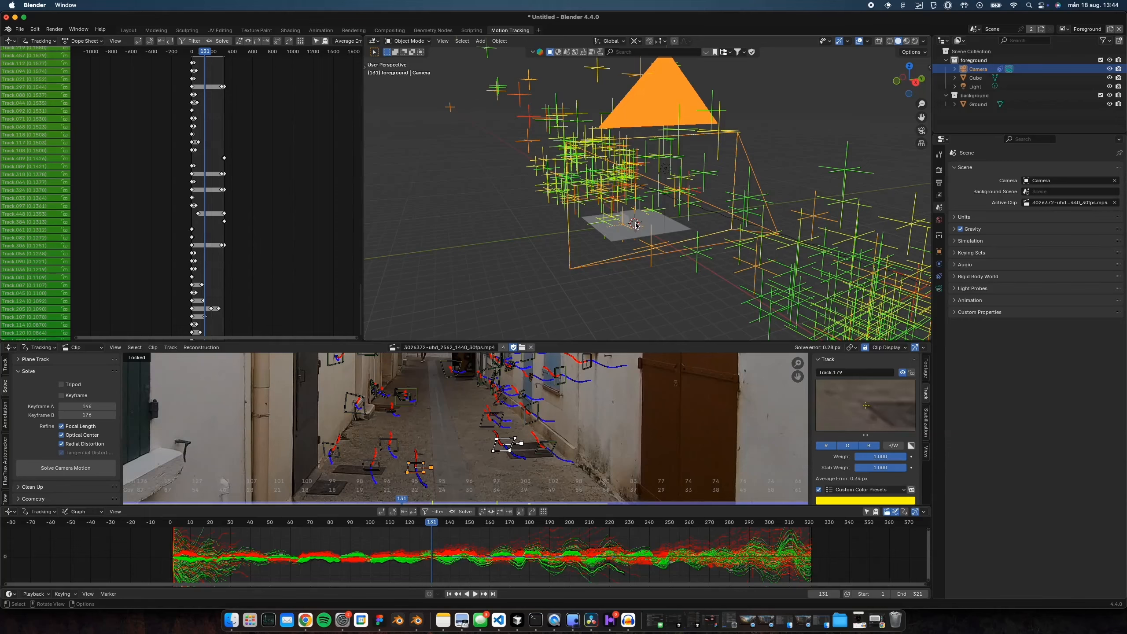
left_click(921, 131)
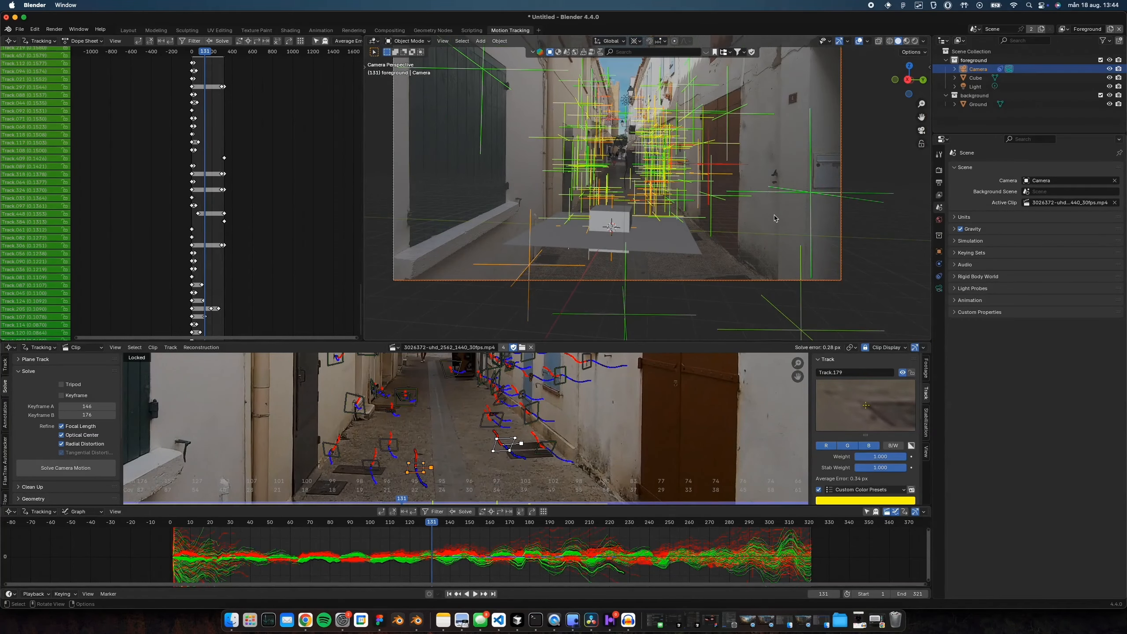
- Rotate the camera about 8° around global Z so the ground plane and cube follow the street's direction
key("r")
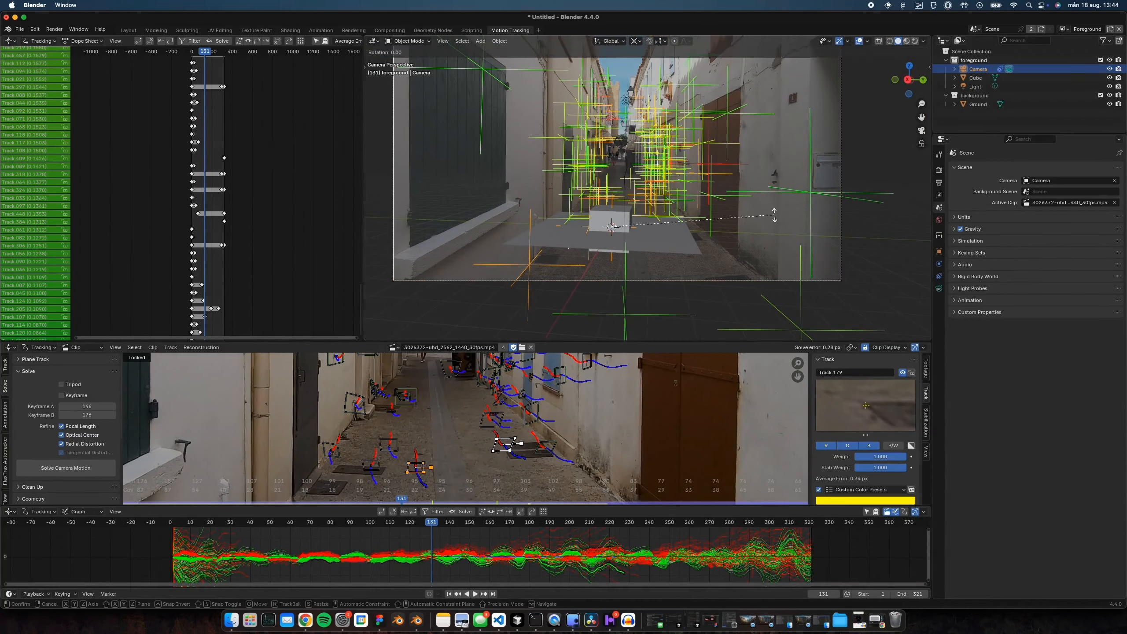
key("z")
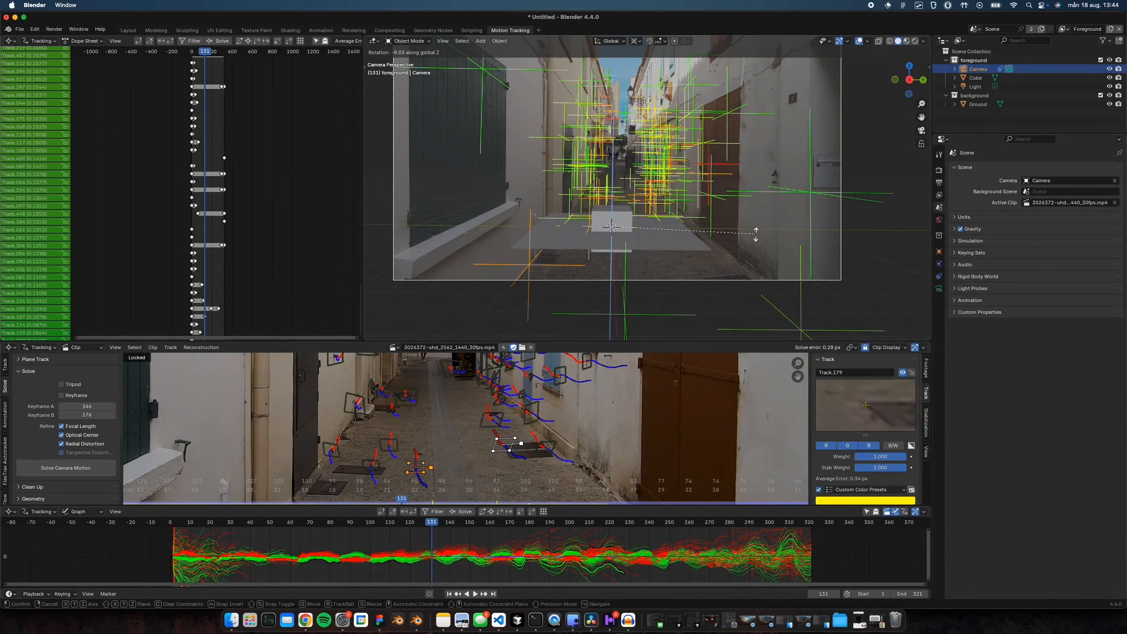
left_click(755, 234)
- Turn off the motion tracking overlay in the 3D viewport and fine-tune the camera's rotation around global Z
left_click(867, 41)
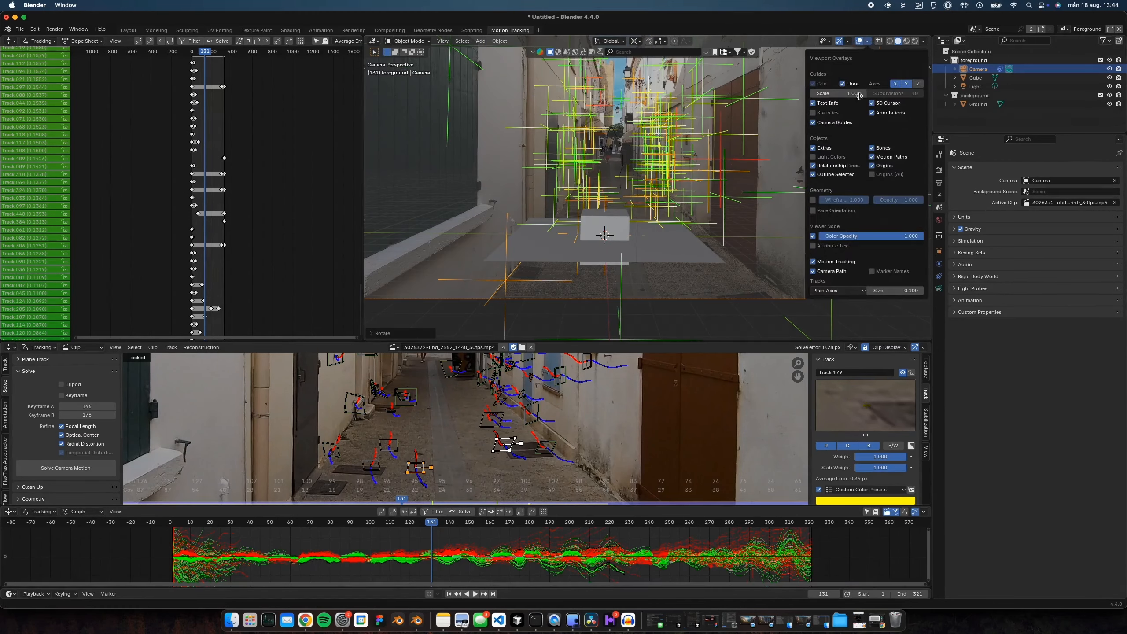
left_click(813, 261)
key("r")
key("z")
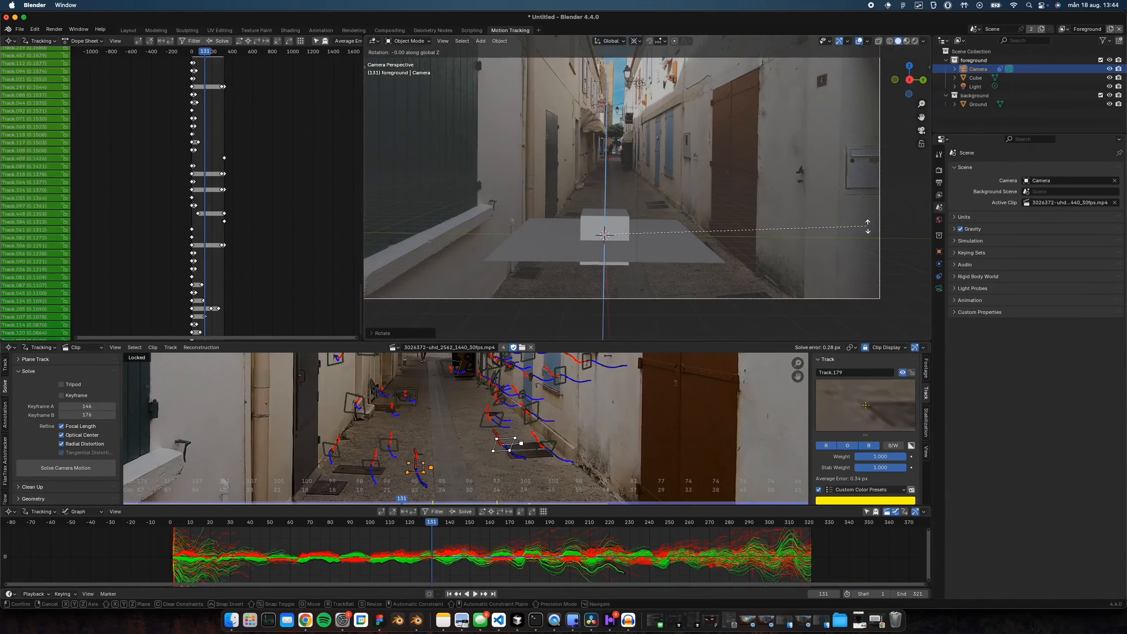
left_click(866, 223)
- Move the camera along global Y to shift the cube towards the street's middle, and readjust its rotation around global Z
scroll(617, 187, "up", 4)
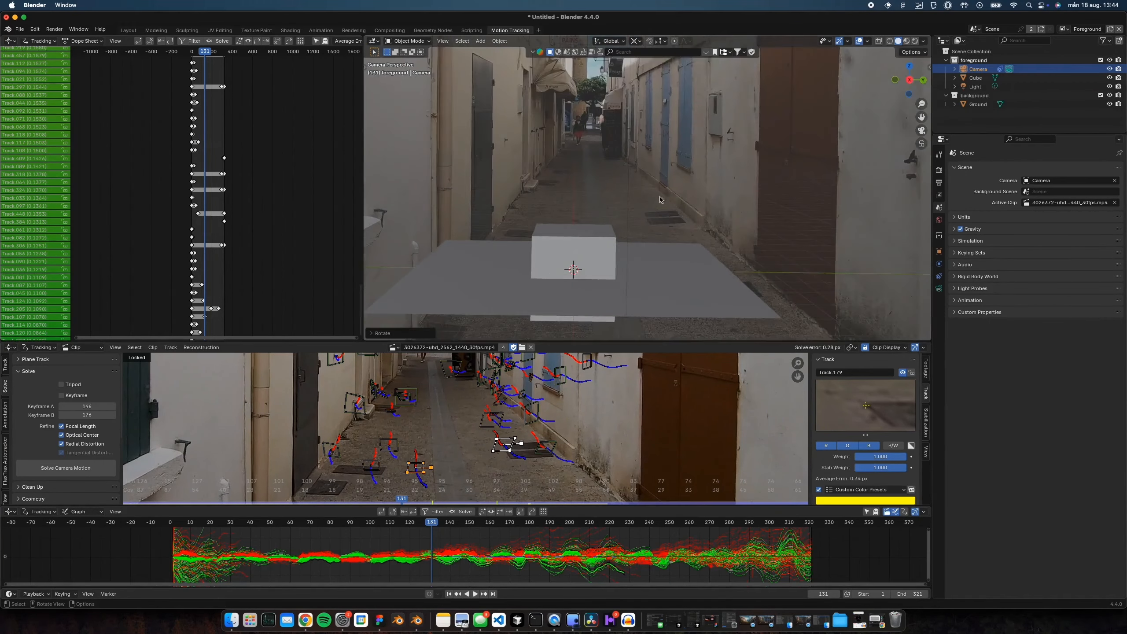
mouse_move(614, 187)
middle_mouse_down("shift")
mouse_move(666, 166)
mouse_move(668, 189)
mouse_move(629, 179)
middle_mouse_up("shift")
scroll(675, 189, "down", 4)
scroll(595, 138, "up", 4)
scroll(608, 156, "down", 3)
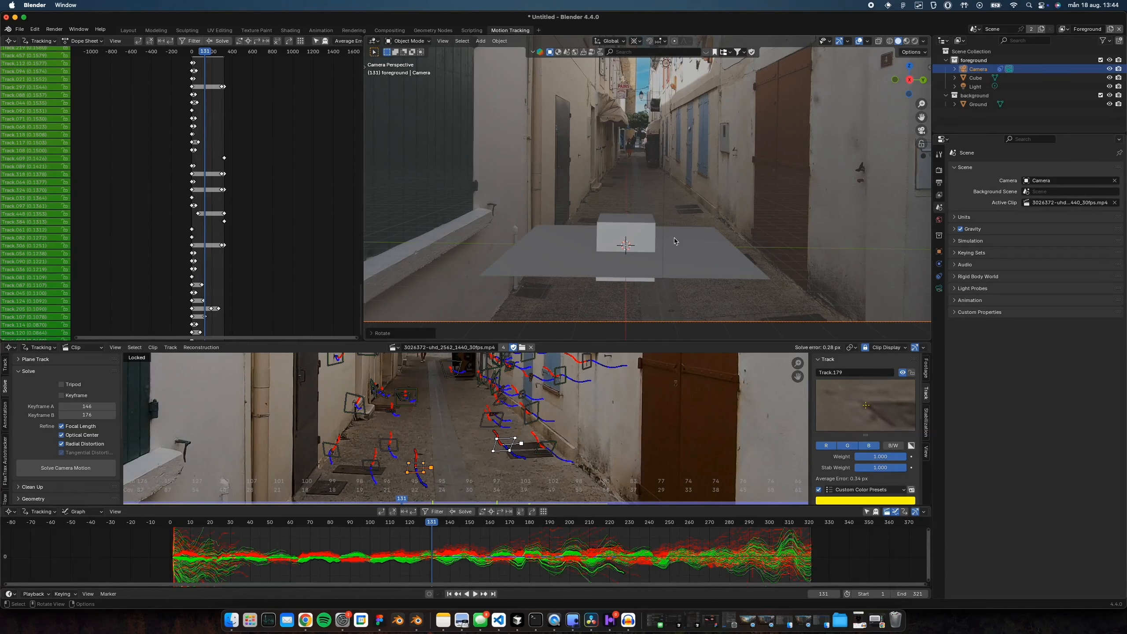
key("g")
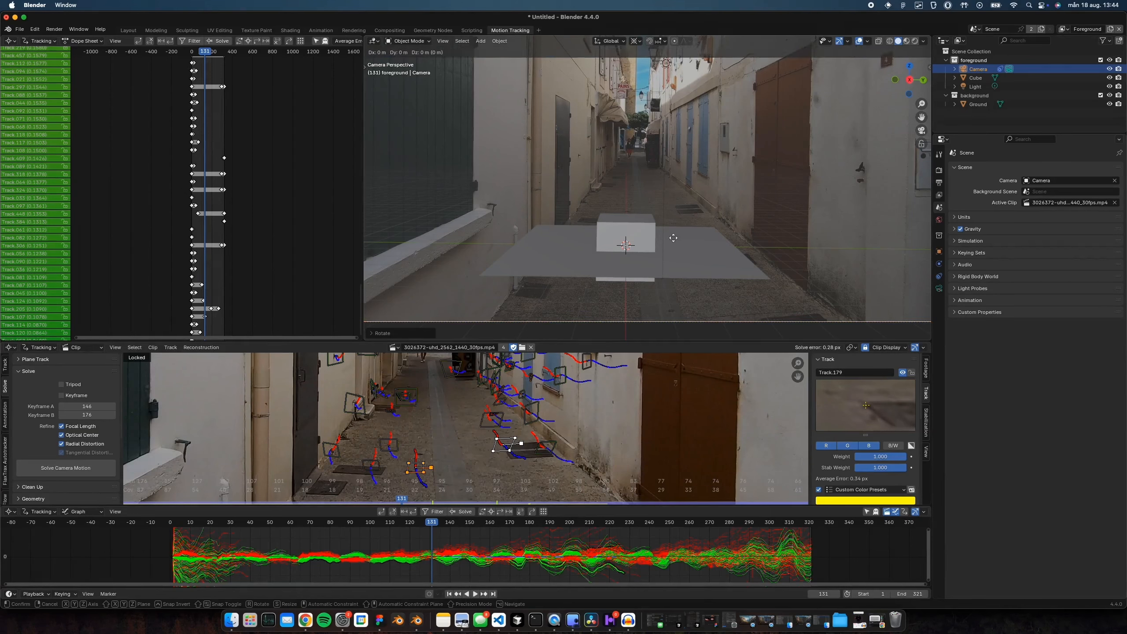
key("y")
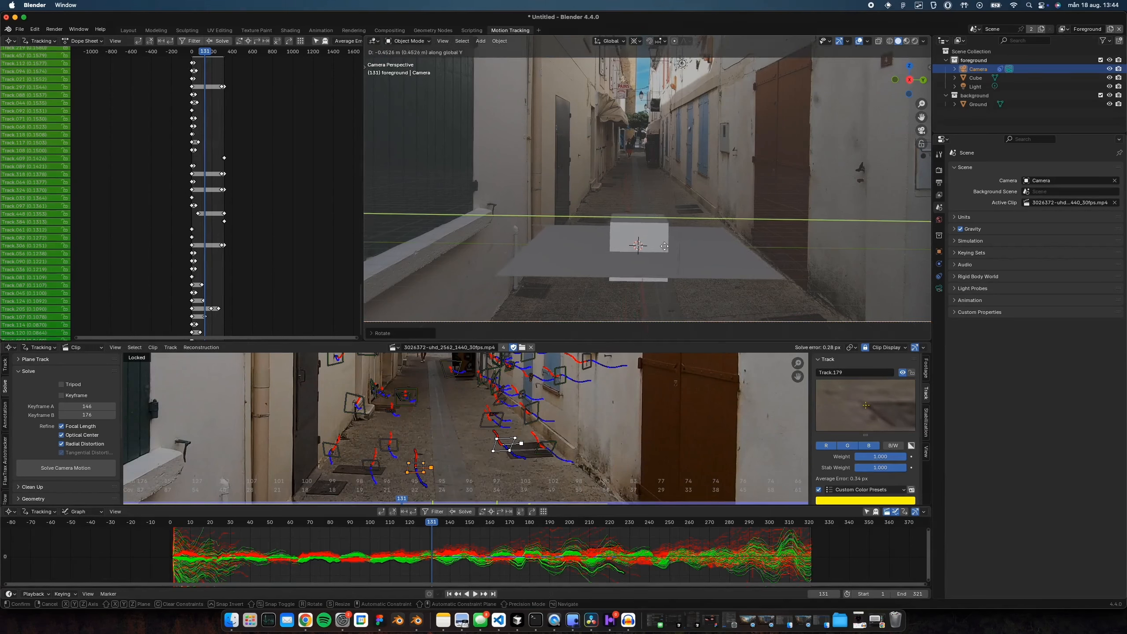
left_click(656, 251)
key("r")
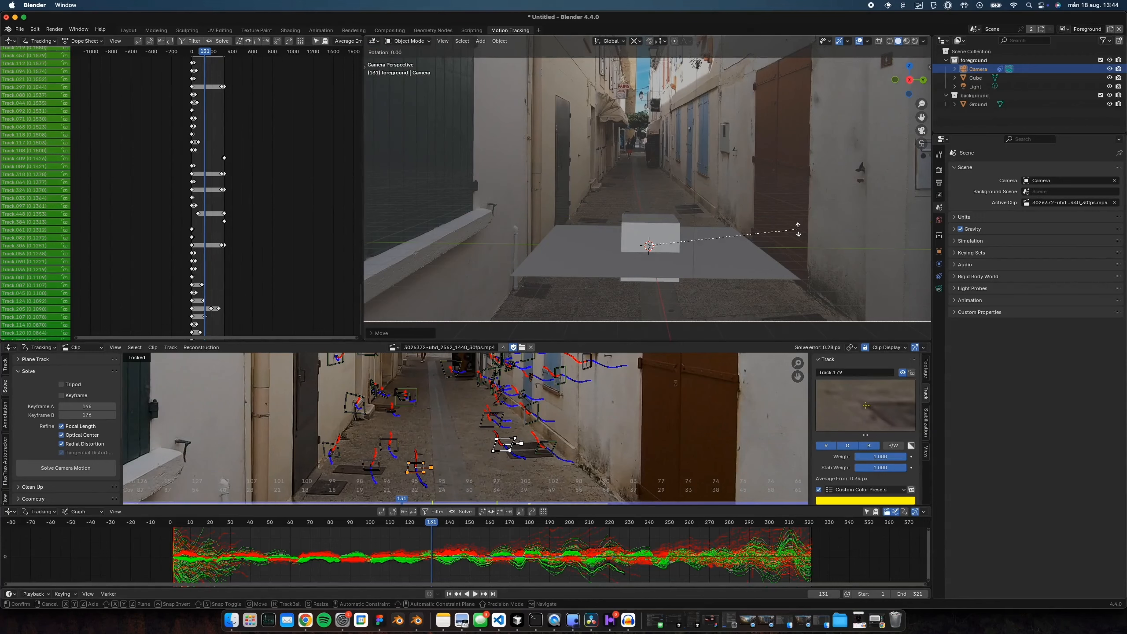
key("z")
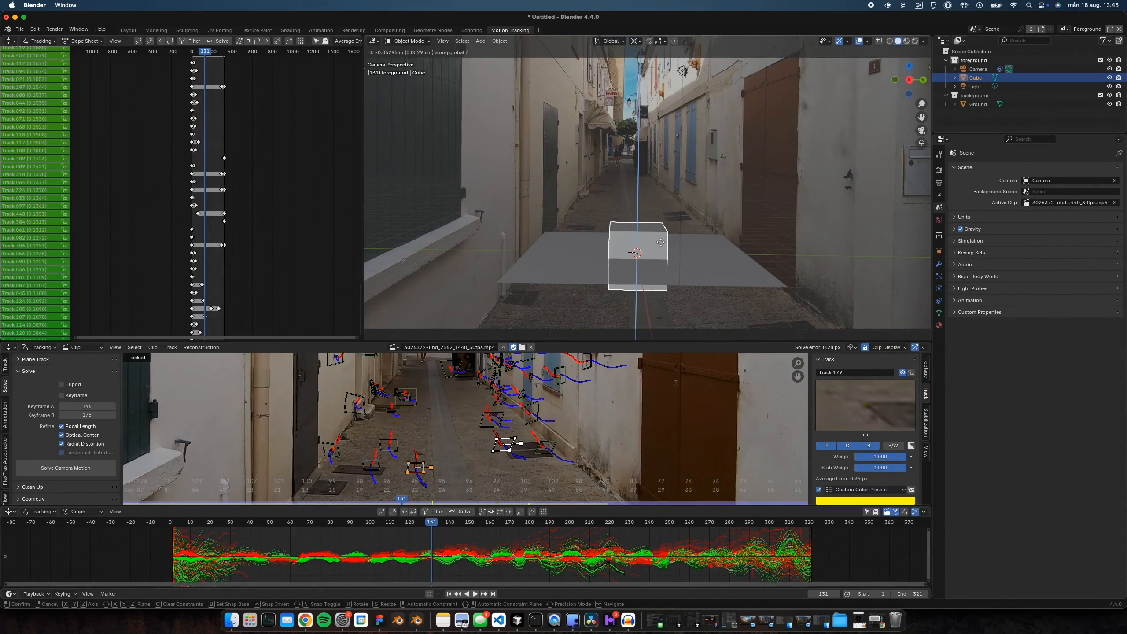
- Raise the cube along global Z until it rests on the ground plane, and check the alignment at frame 121
left_click(660, 221)
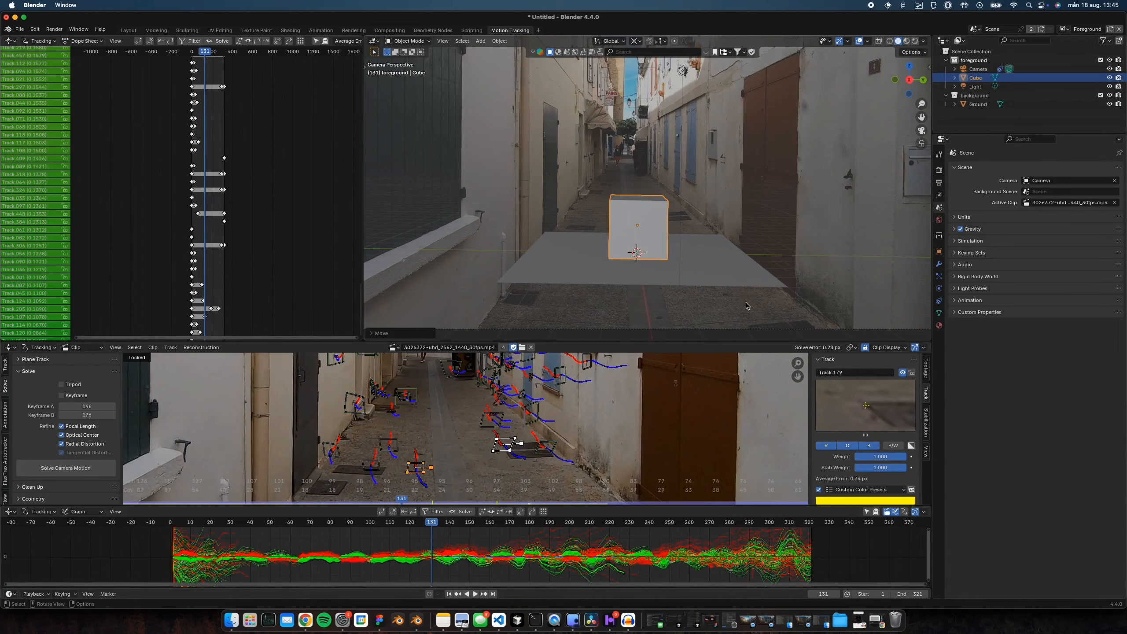
scroll(748, 307, "down", 1)
left_click(747, 306)
left_click_drag(434, 524, 412, 535)
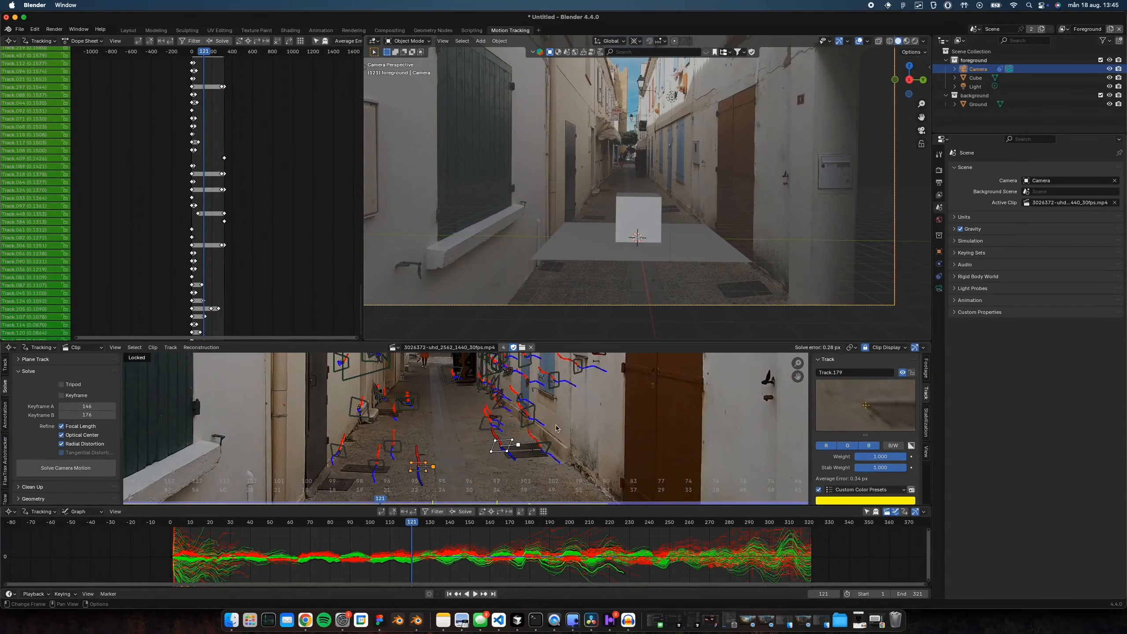
- Enlarge the clip editor and redefine the floor plane at frame 158 from three neighbouring ground trackers, including Track.190 and Track.185
middle_click_drag(415, 437, 461, 443)
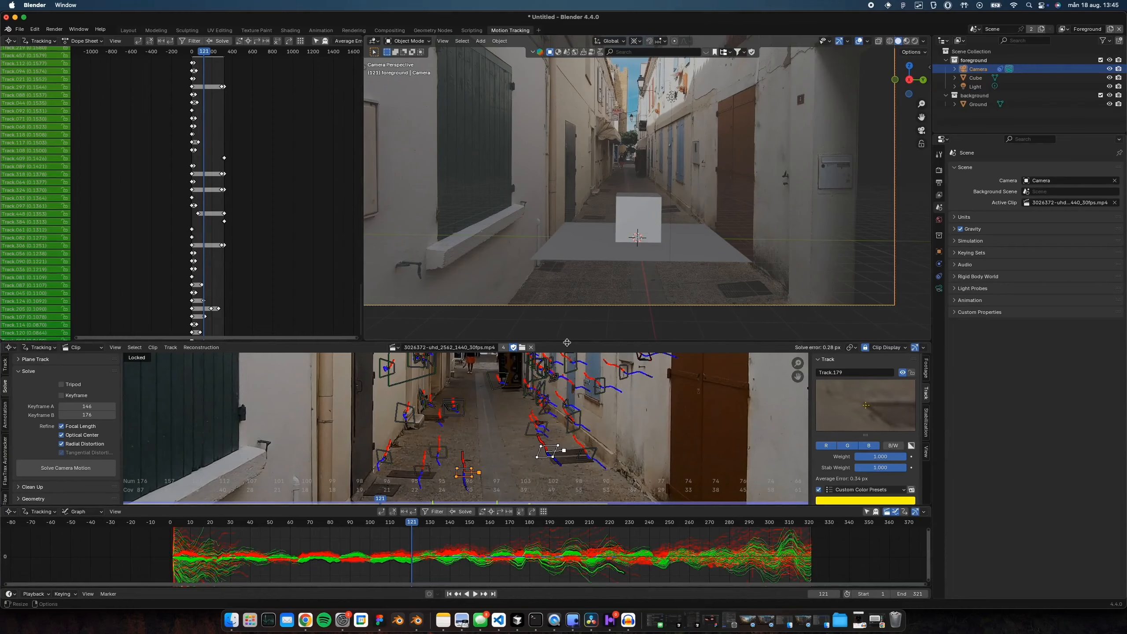
left_click_drag(568, 341, 568, 293)
left_click_drag(417, 531, 486, 535)
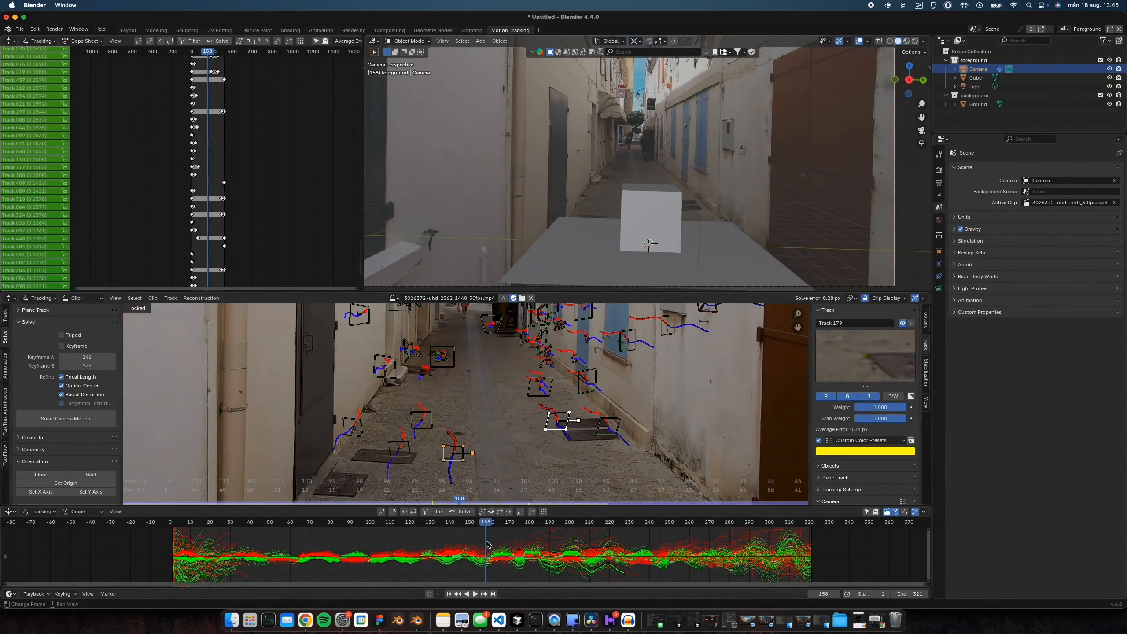
left_click(423, 424)
left_click(400, 450, "shift")
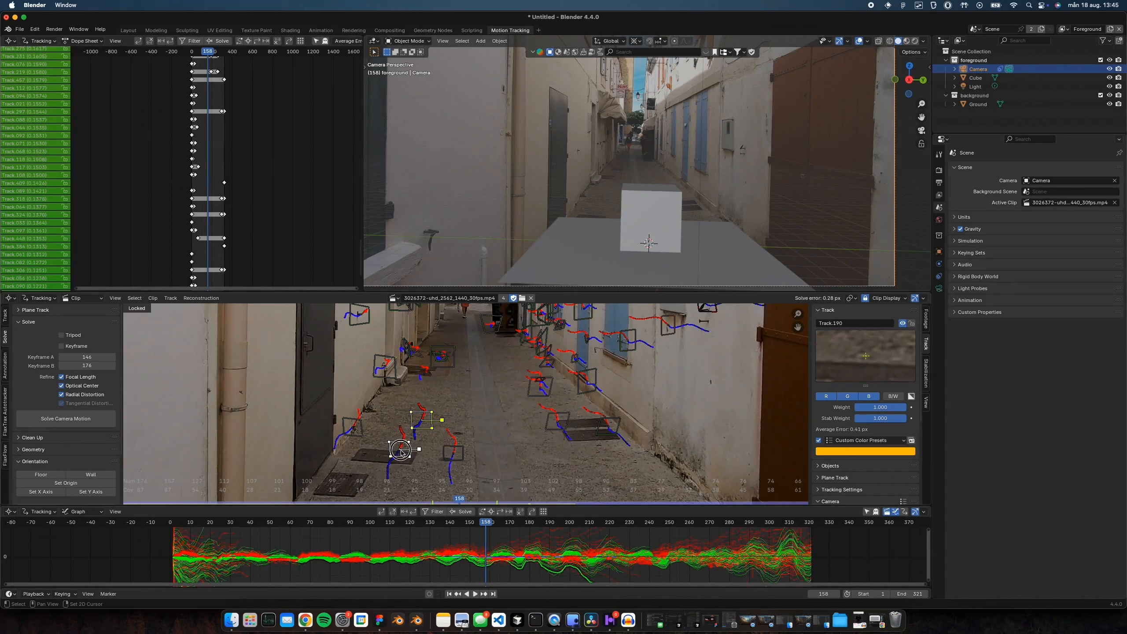
left_click(453, 454, "shift")
scroll(99, 492, "down", 3)
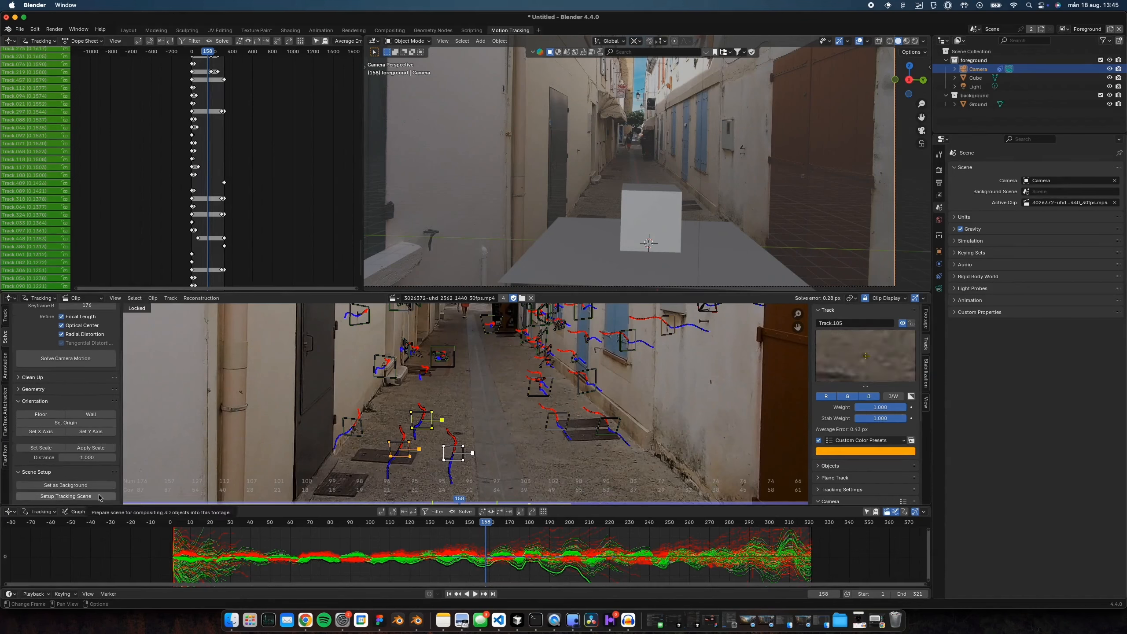
left_click(100, 496)
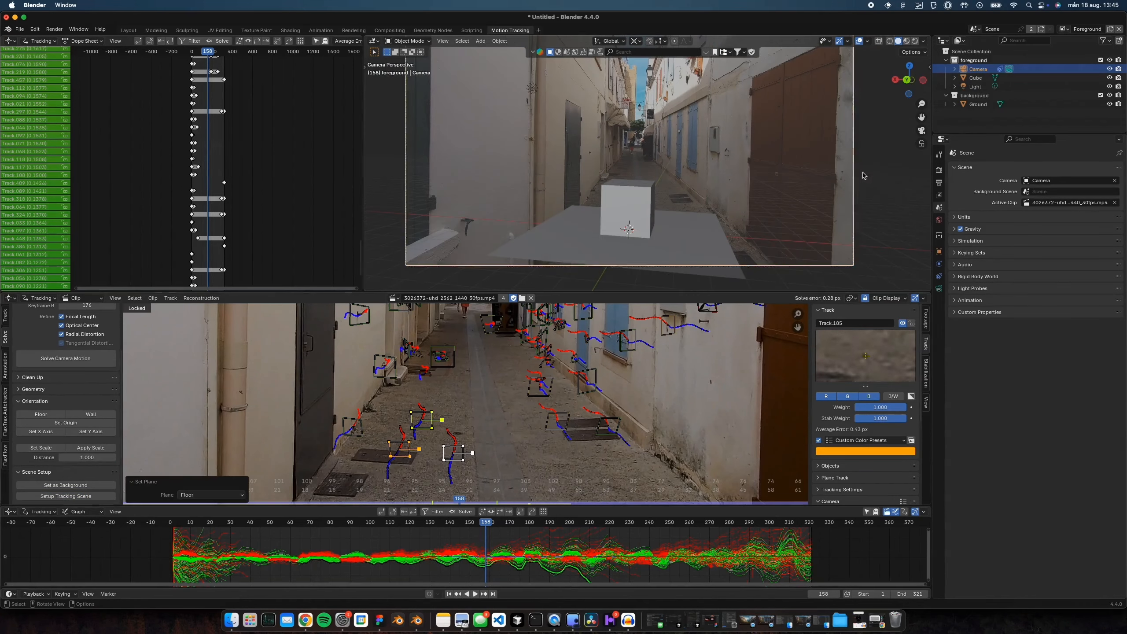
- Rotate the camera about 10° around global Z to align the cube with the street, and hide the Ground plane
key("r")
key("z")
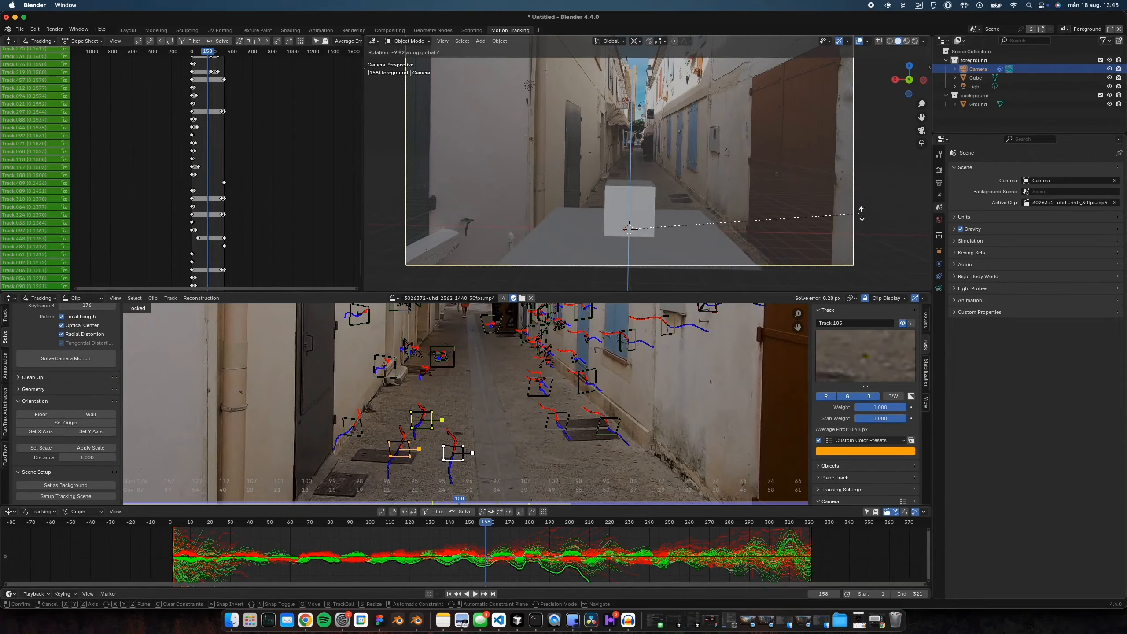
right_click(861, 215)
left_click(731, 237)
key("h")
- Lower the camera slightly along global Z at frame 146 to fit the cube to the street surface
left_click_drag(486, 533, 462, 492)
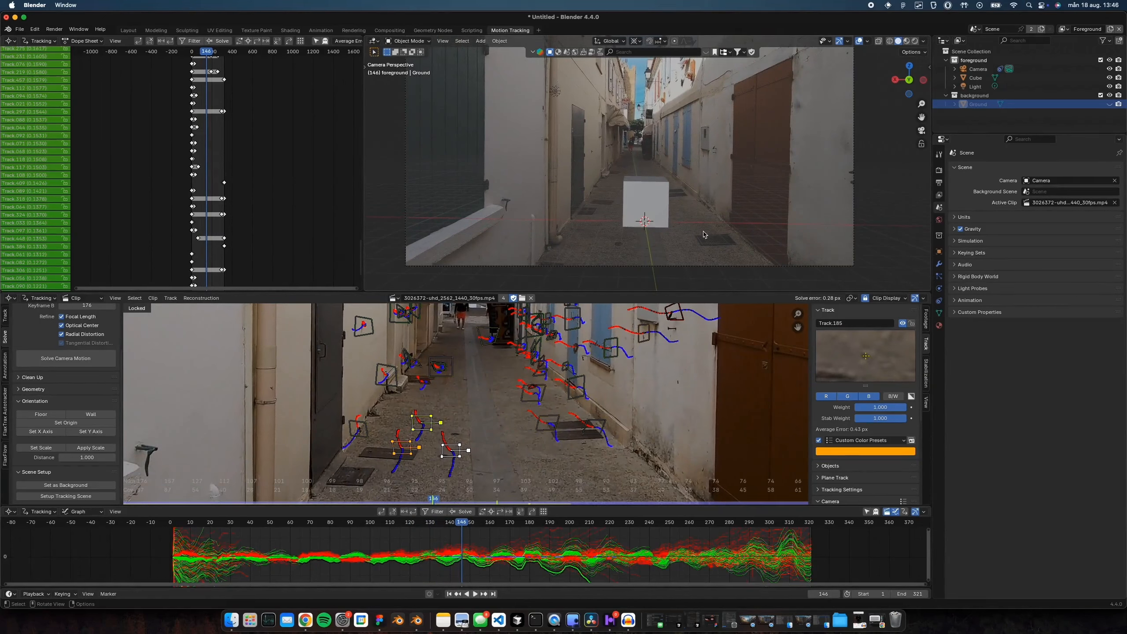
left_click(737, 252)
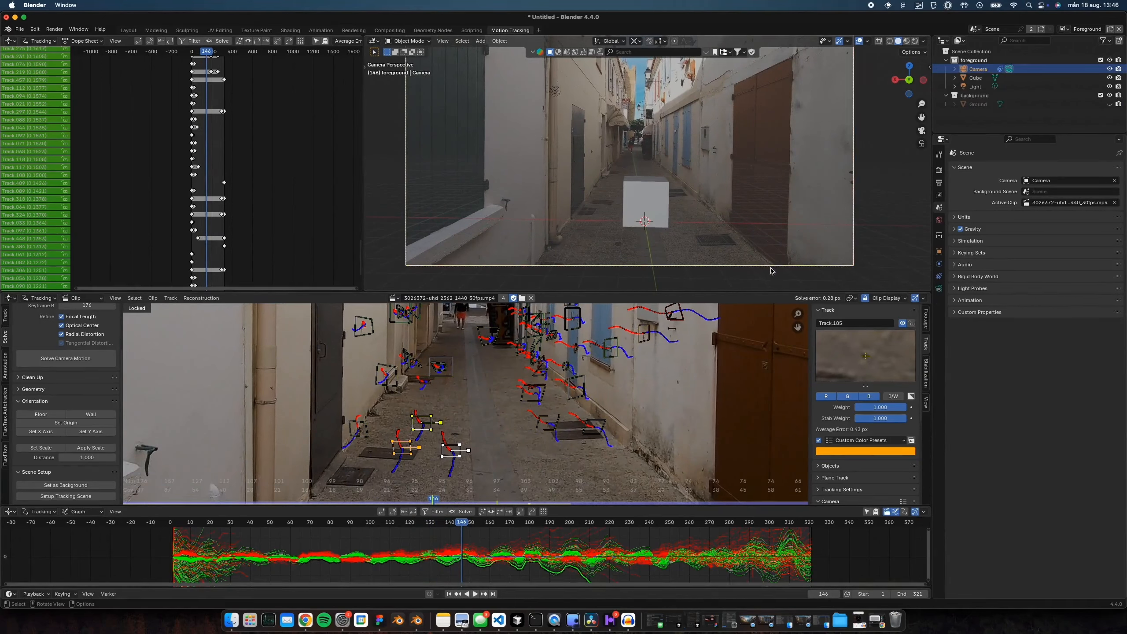
key("g")
key("z")
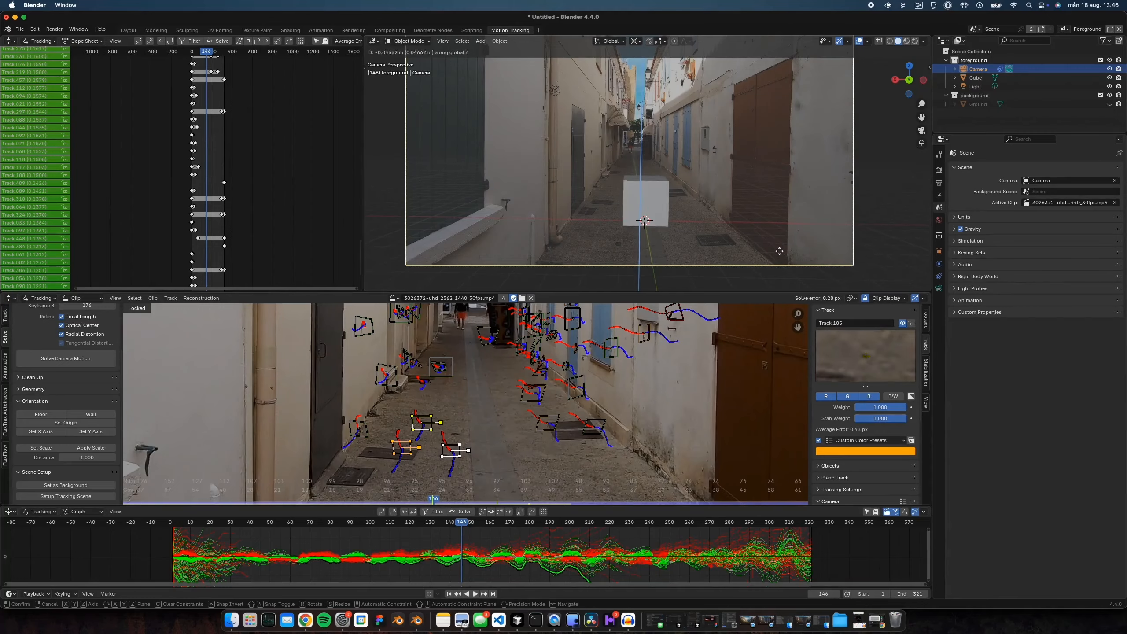
left_click(772, 60)
- Scrub to frame 153 and lower the camera further along global Z to refine the cube's contact with the street
left_click_drag(267, 520, 476, 515)
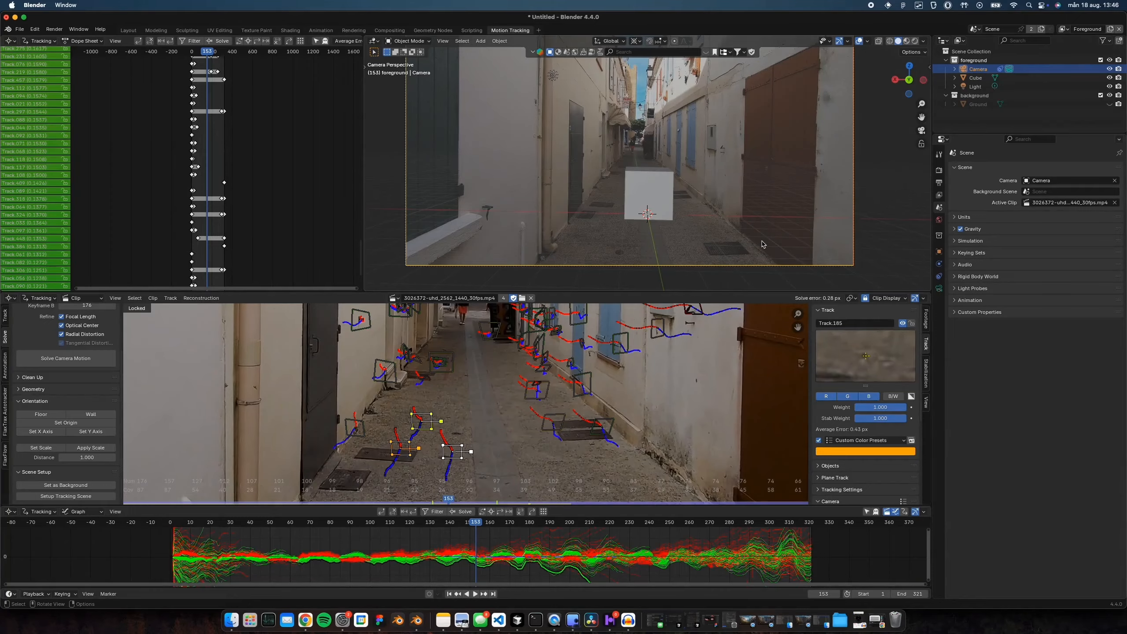
key("g")
key("z")
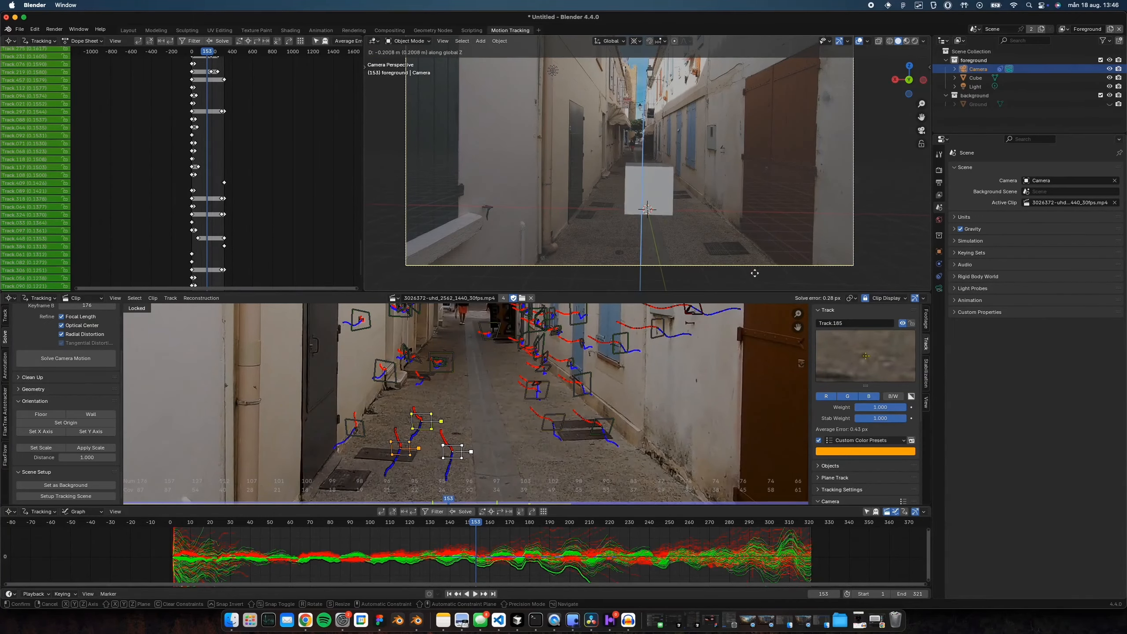
left_click(750, 245)
- Inspect the cube's placement between frames 154 and 130 with an enlarged clip view, and open the add-on's Add geometry options
left_click_drag(476, 519, 451, 504)
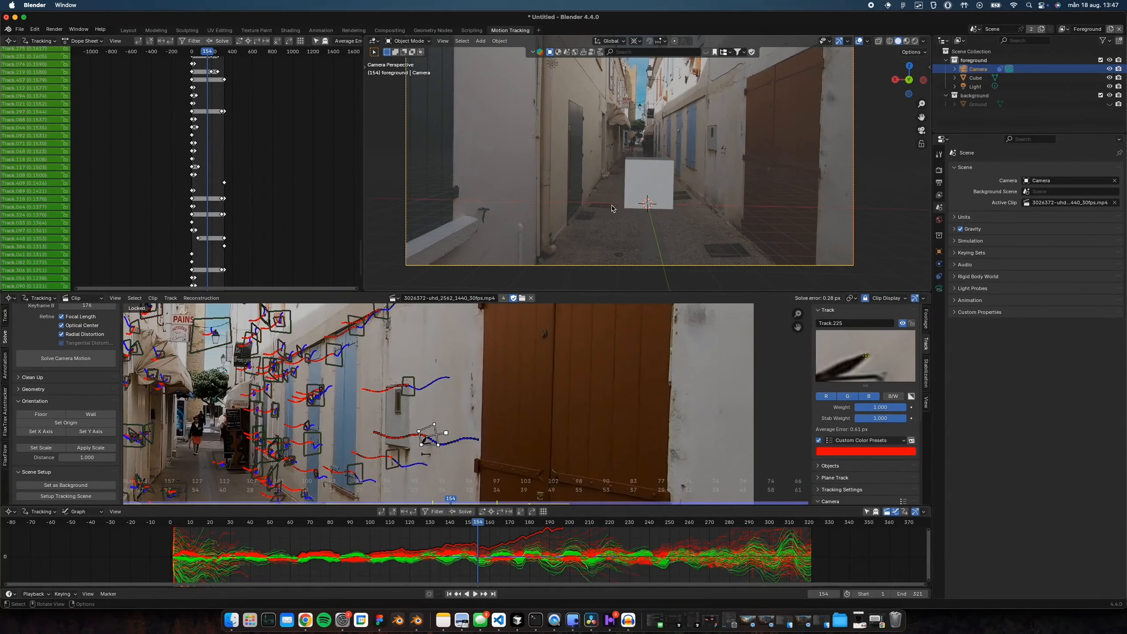
scroll(612, 208, "up", 7)
scroll(700, 257, "down", 6)
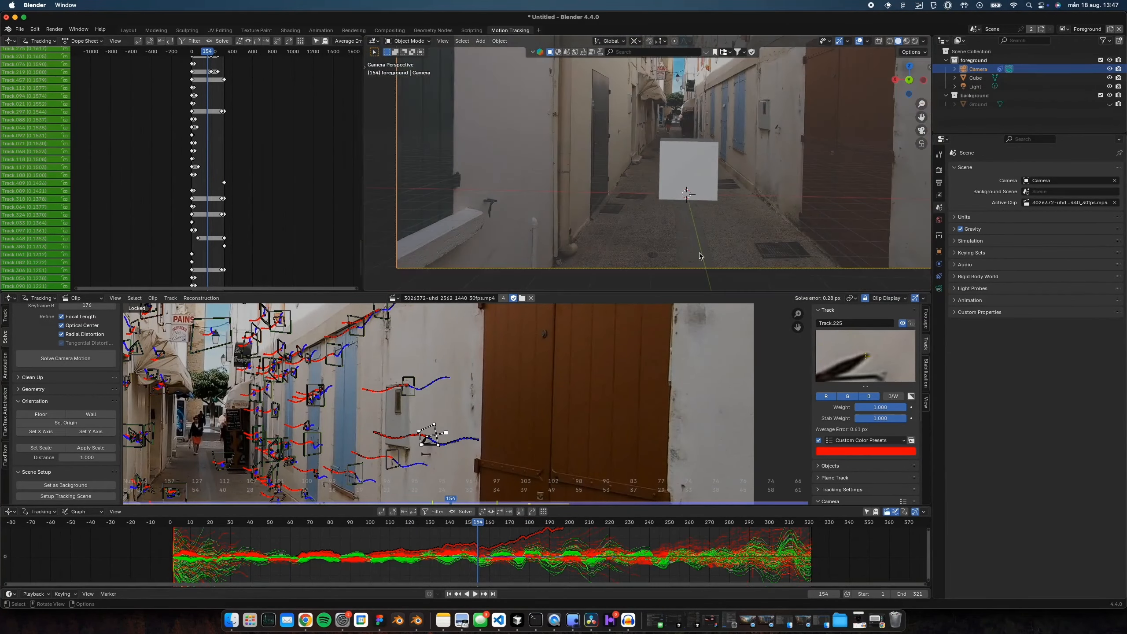
middle_click_drag(700, 253, 631, 265, "shift")
left_click_drag(524, 519, 247, 520)
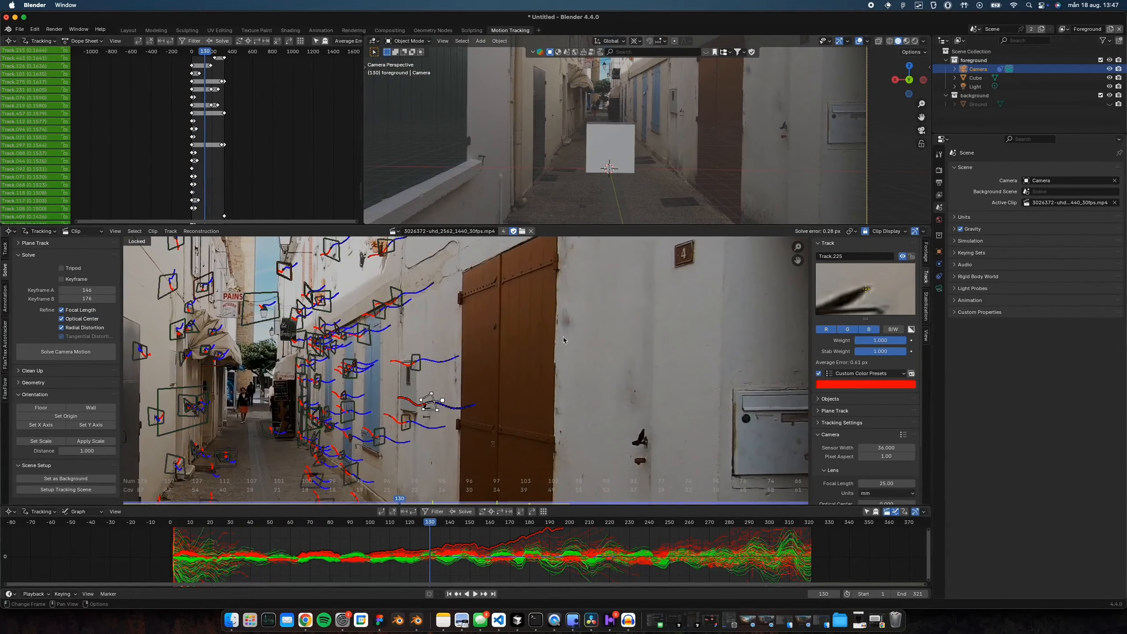
scroll(464, 342, "down", 3)
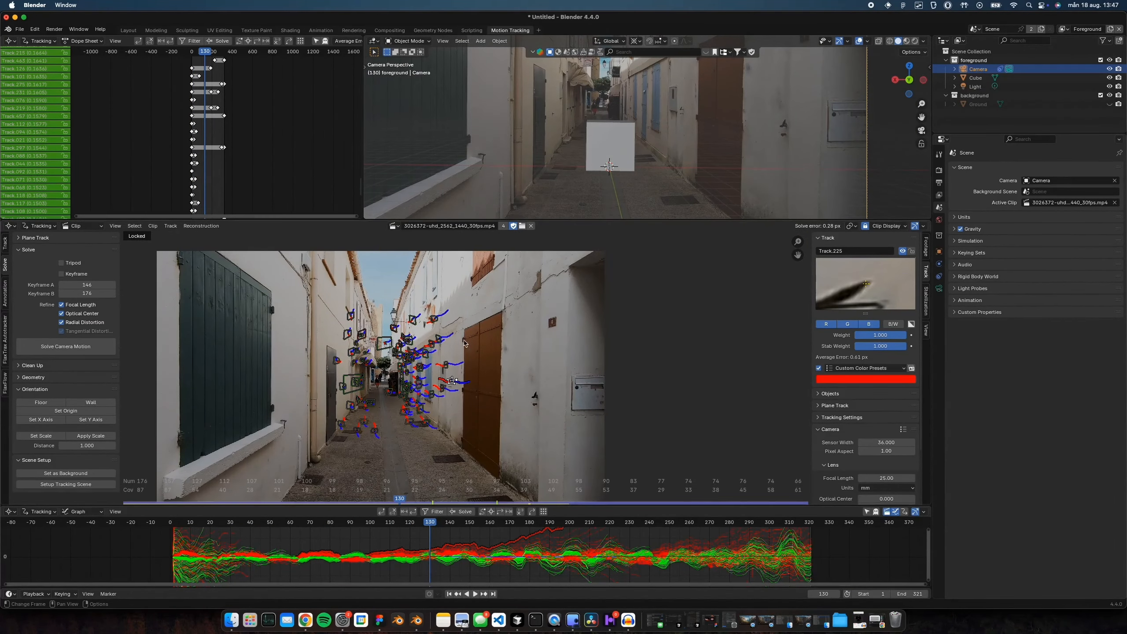
left_click(5, 382)
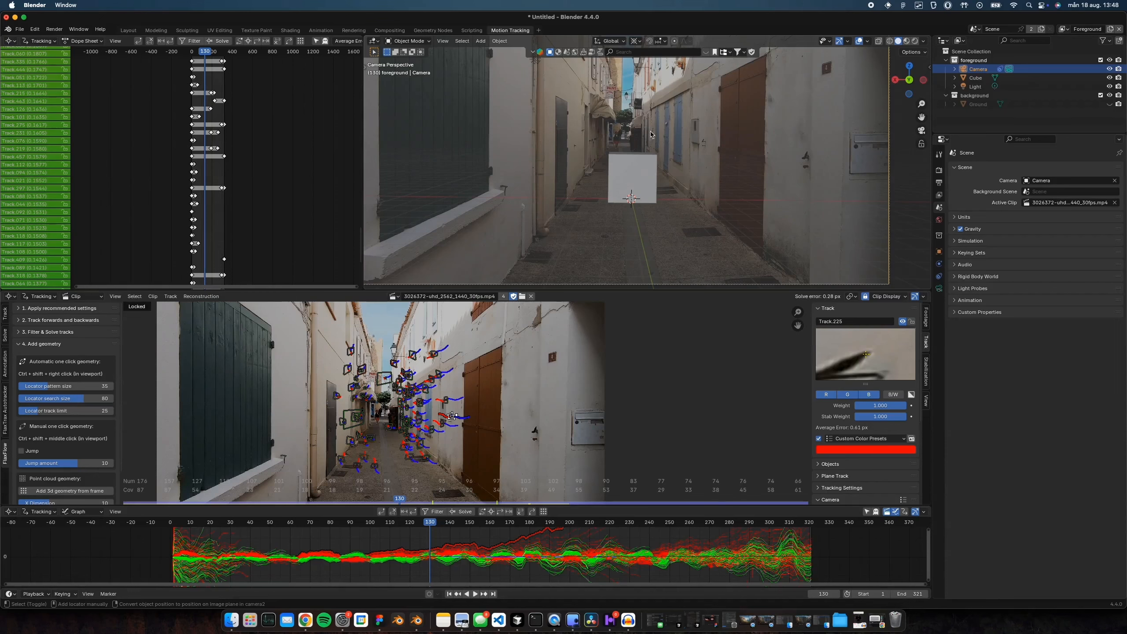
- Add an automatic locator beside the brown door on the wall at frame 130 to generate track geometry
right_click(722, 80, "ctrl+shift")
scroll(654, 133, "up", 8)
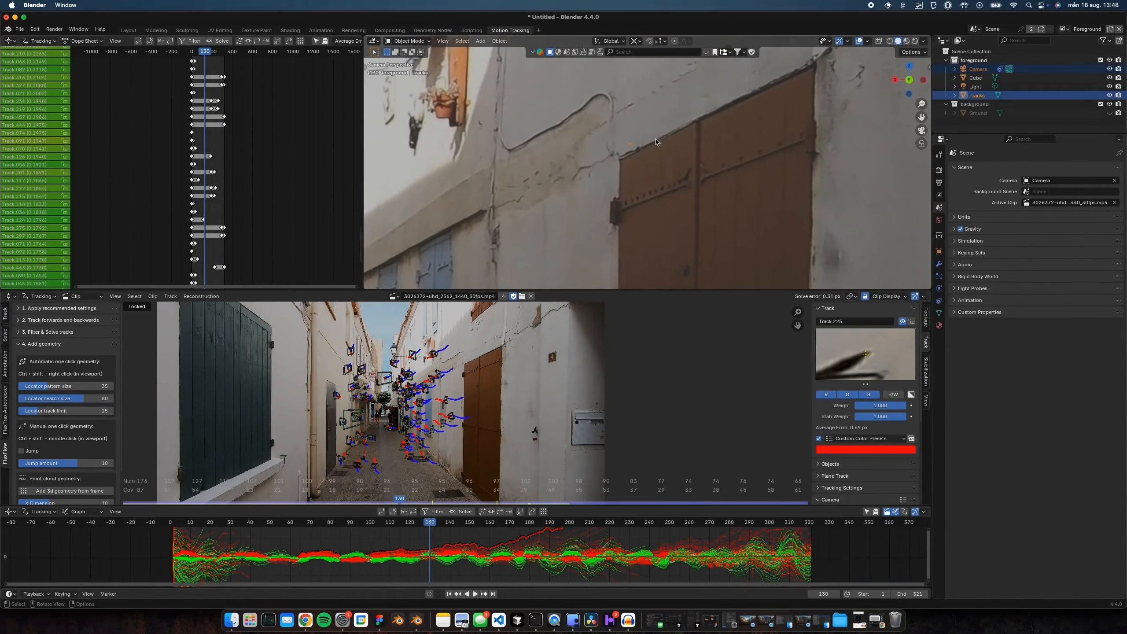
scroll(656, 144, "up", 2)
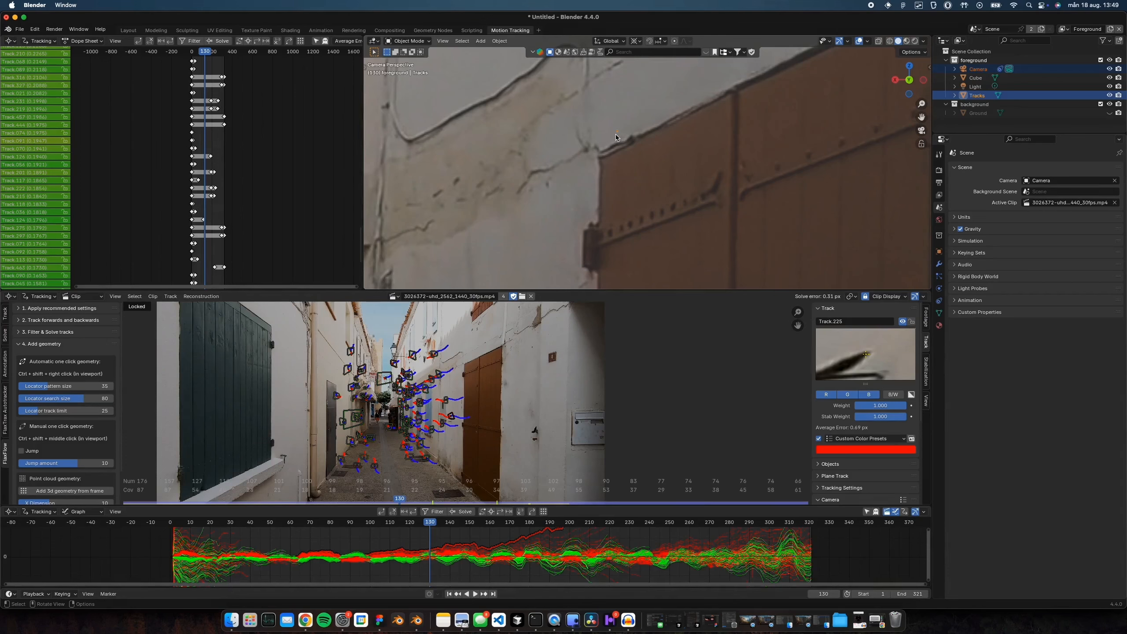
scroll(617, 135, "down", 10)
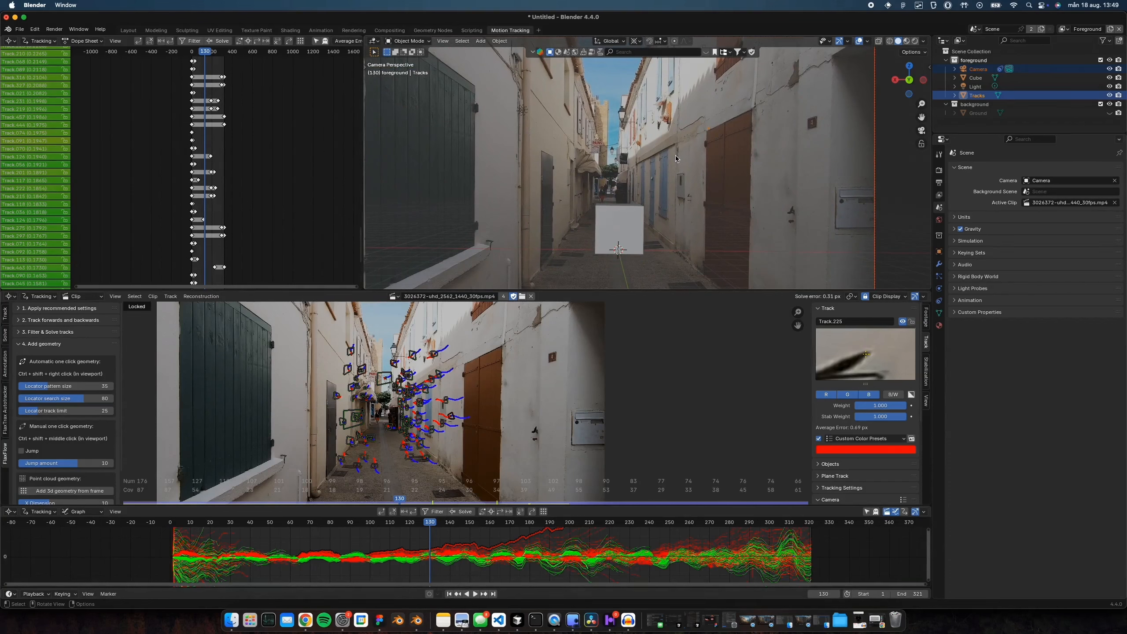
- Try a vertical lens shift of -0.020 on the camera and undo it
left_click(978, 69)
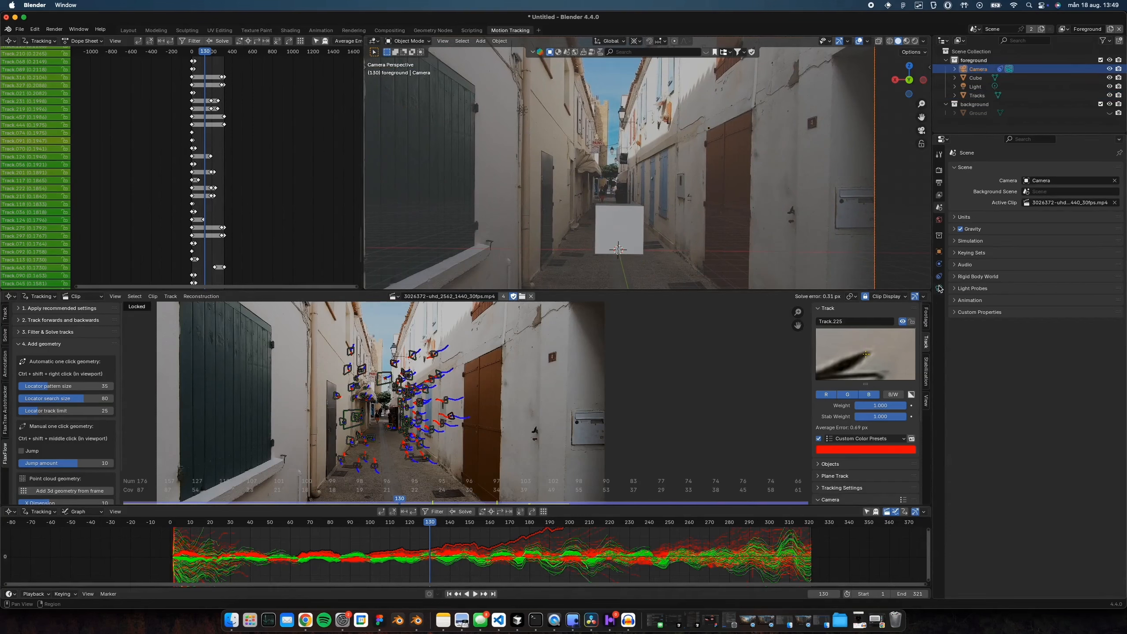
left_click(939, 288)
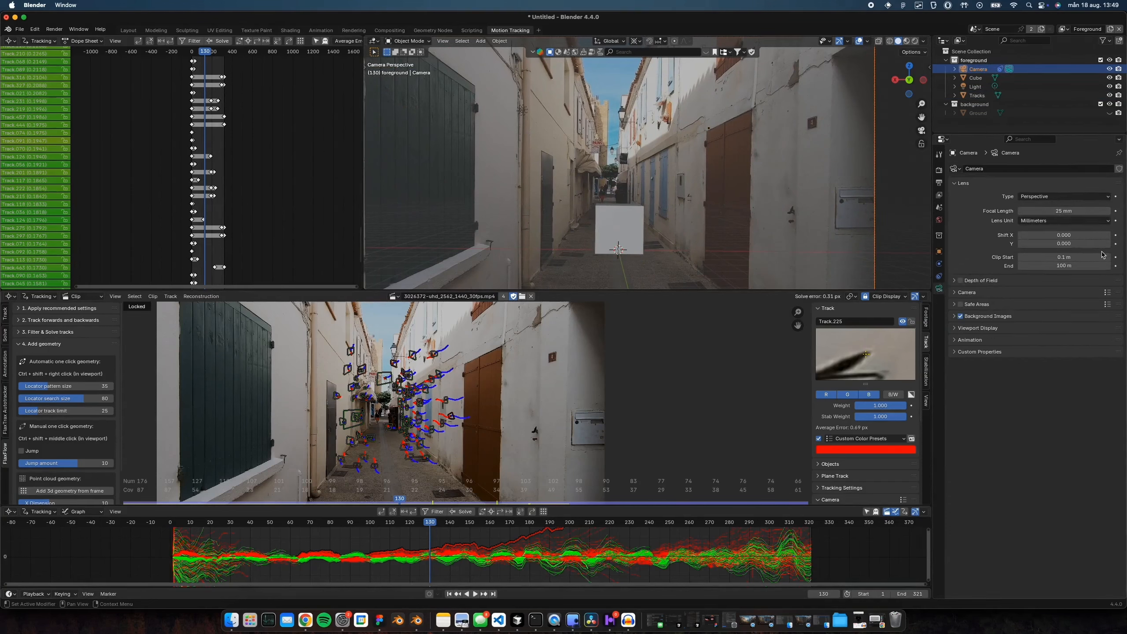
left_click_drag(1074, 245, 1055, 245)
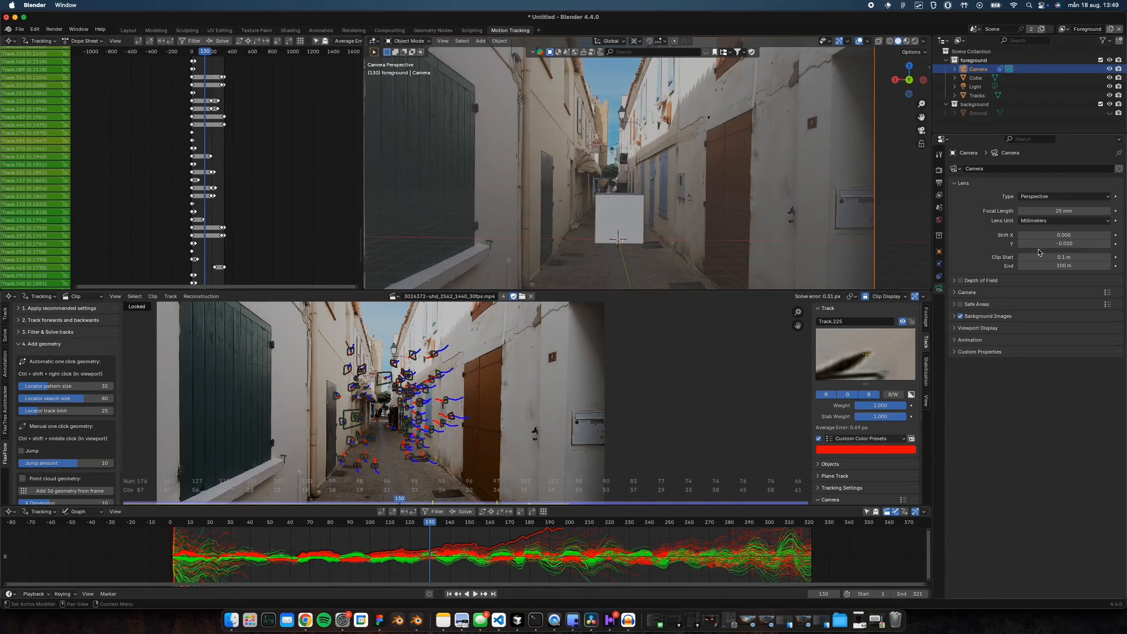
key("ctrl+z")
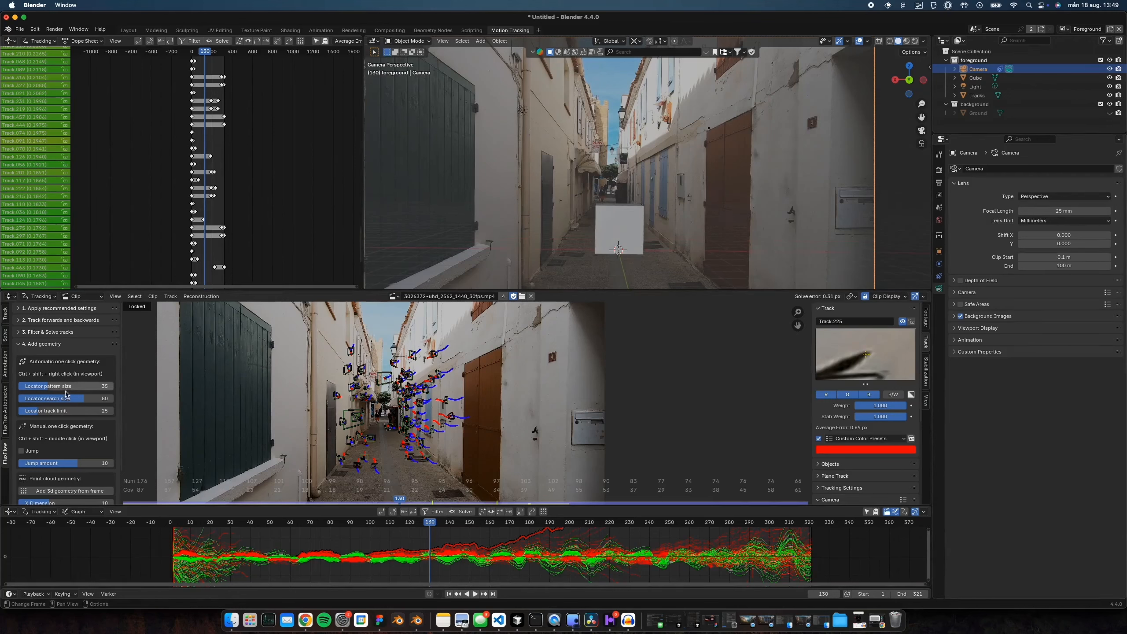
- Lock the optical center and distortion in the solver constraints of the Filter & Solve tracks section
left_click(54, 347)
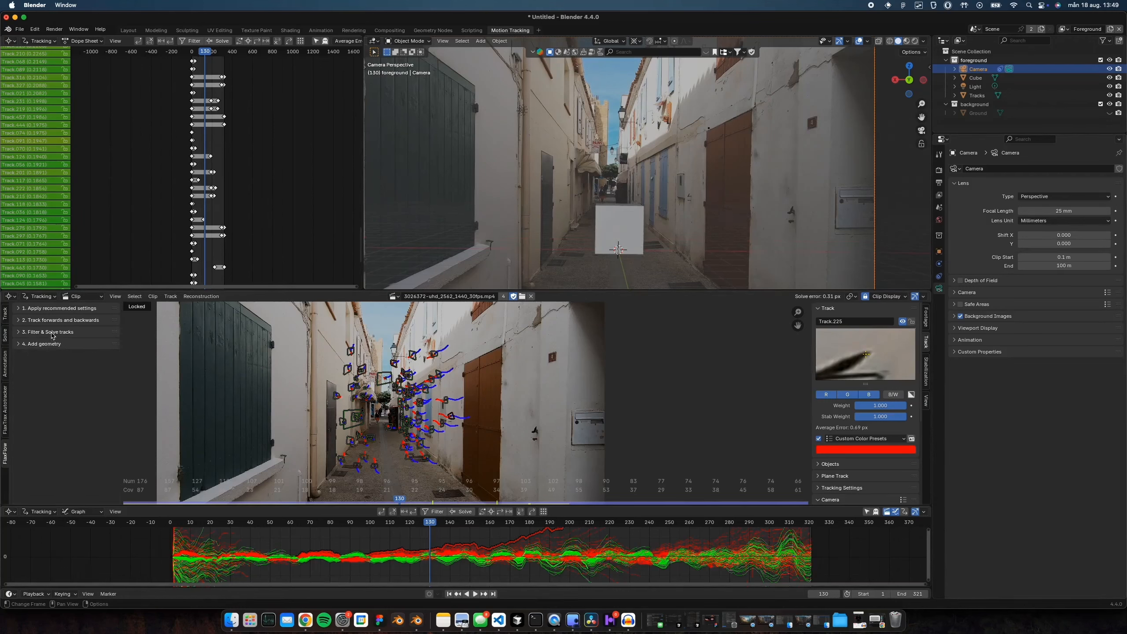
left_click(53, 332)
left_click(80, 385)
scroll(80, 385, "down", 2)
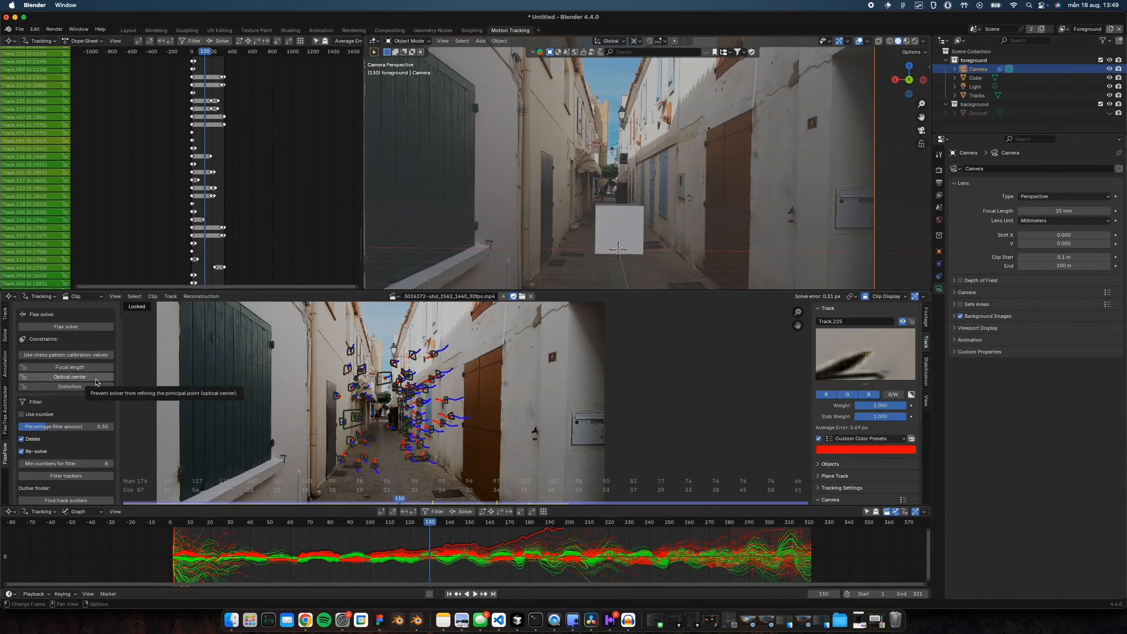
left_click_drag(96, 377, 97, 386)
- Reset the lens optical center and the K1, K2 and K3 distortion values to 0, and rerun the Flax solve
left_click_drag(694, 291, 694, 235)
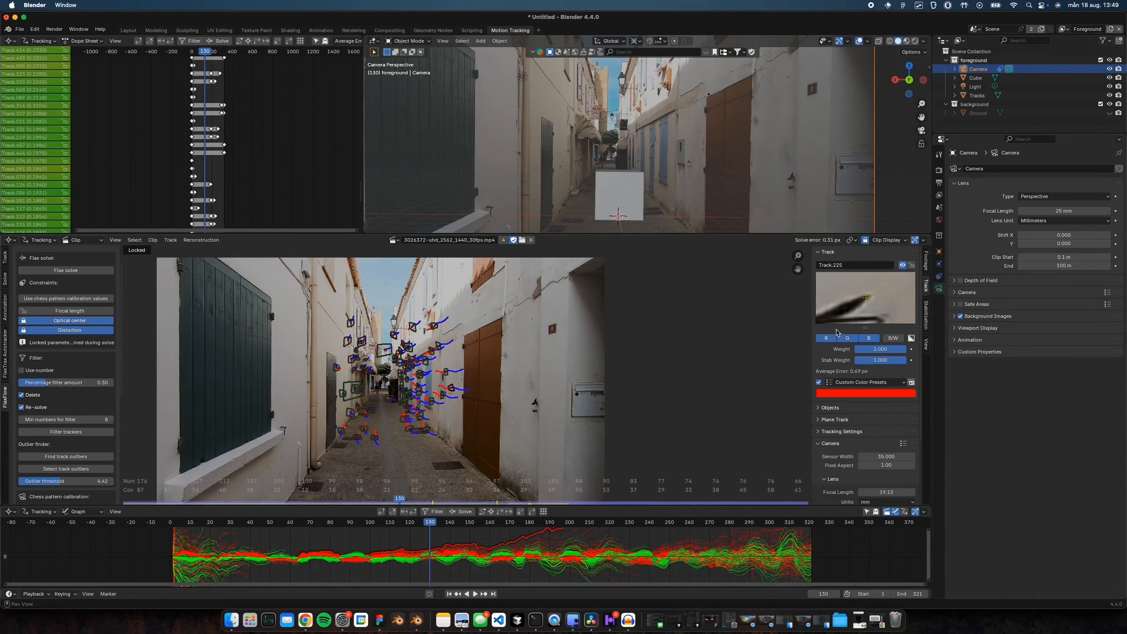
scroll(836, 332, "down", 4)
left_click(888, 436)
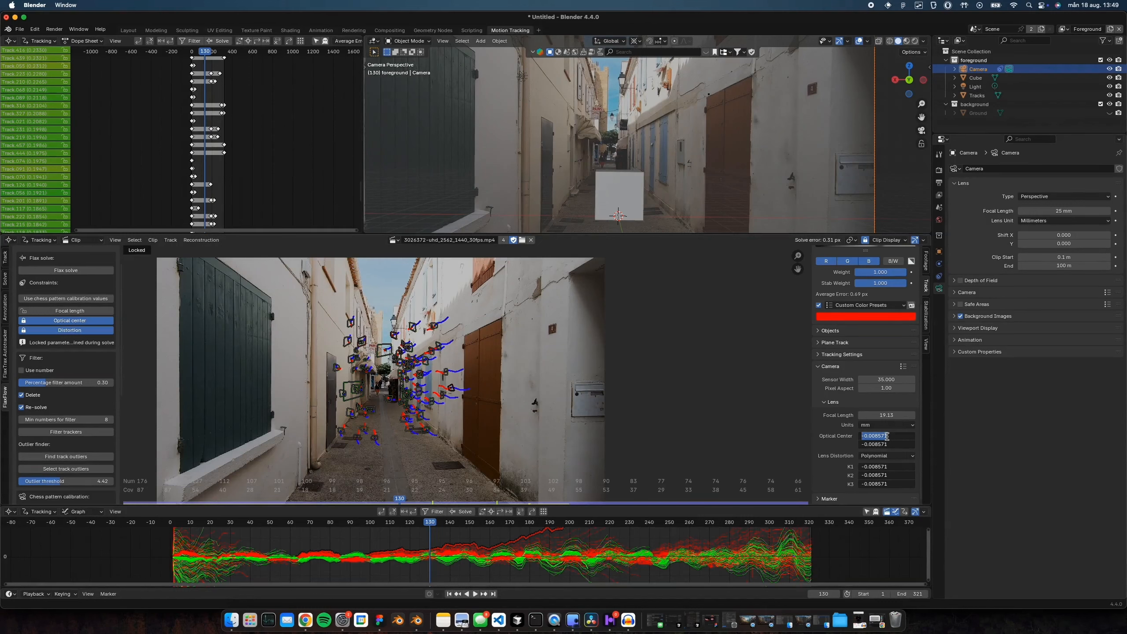
type("0")
key("Return")
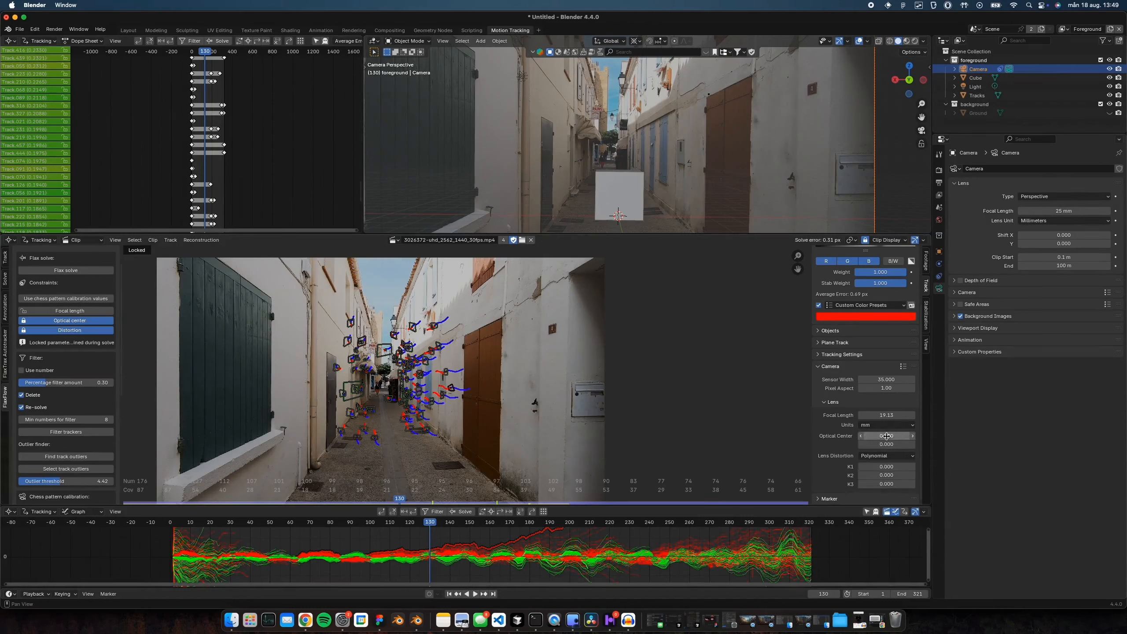
left_click(66, 270)
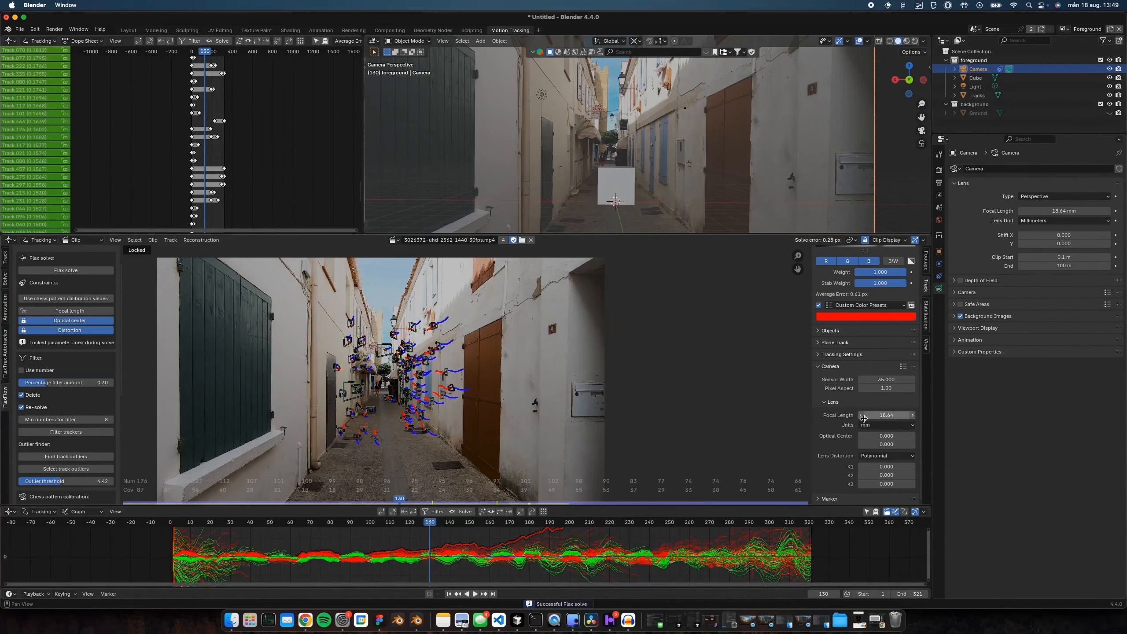
- Raise the camera slightly along global Z at frame 157 and scrub the footage to frame 155 to check the cube's placement
mouse_move(469, 523)
left_mouse_down()
mouse_move(489, 521)
mouse_move(393, 517)
mouse_move(484, 522)
left_mouse_up()
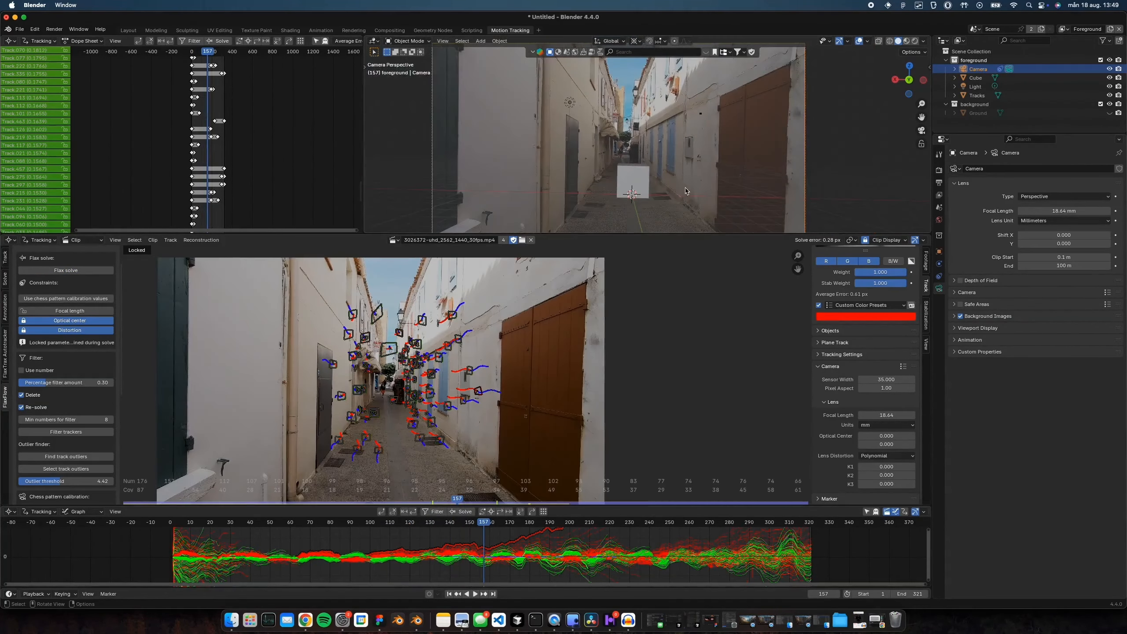
key("g")
key("z")
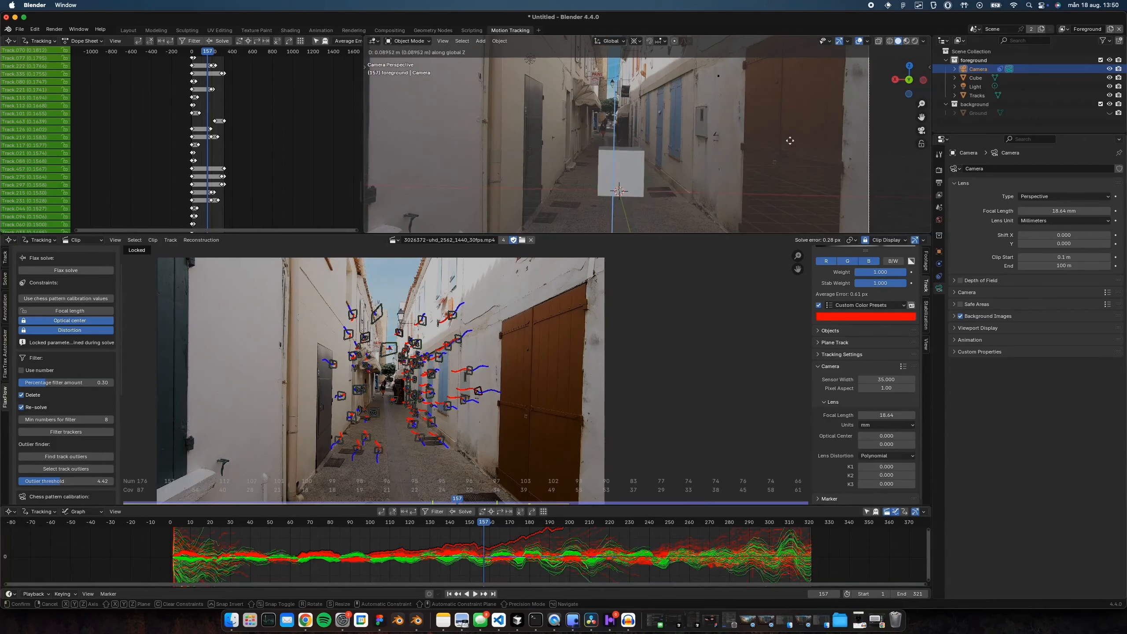
left_click(790, 81)
left_click_drag(542, 525, 417, 522)
left_click_drag(417, 522, 480, 522)
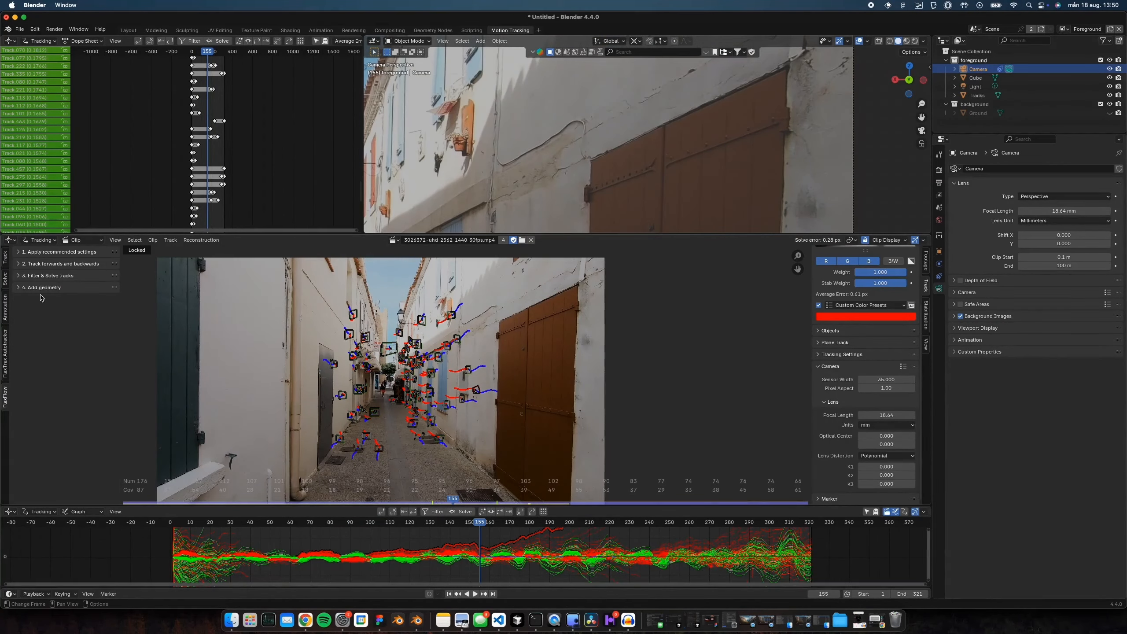
- Add automatic locators at the four corners of the brown door, using frames 155 and 128
left_click(43, 287)
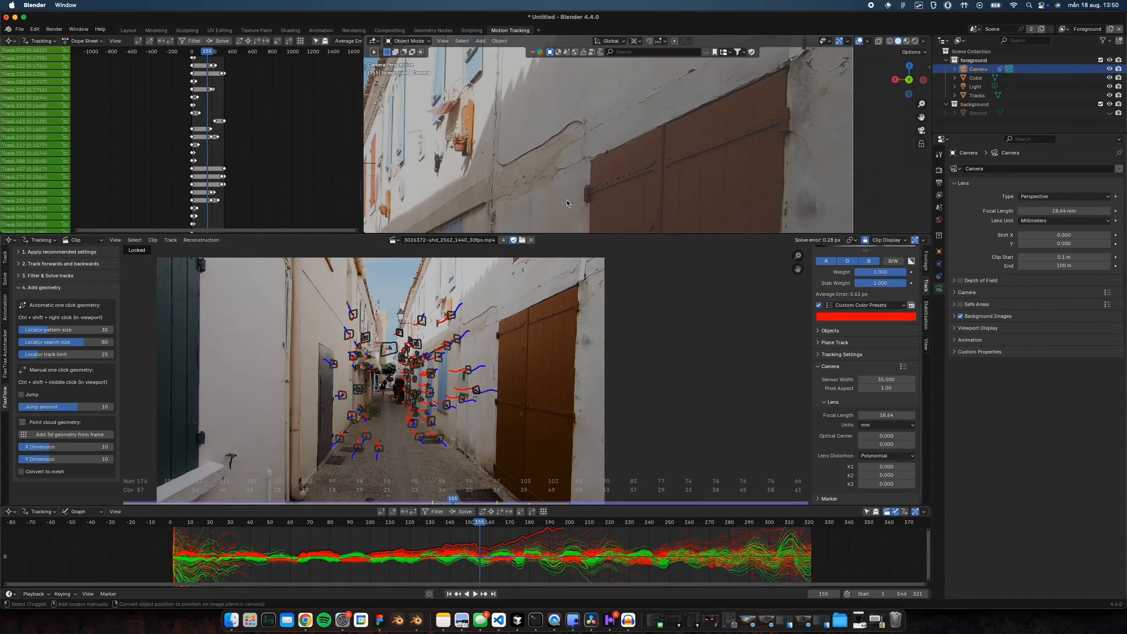
right_click(591, 165, "ctrl+shift")
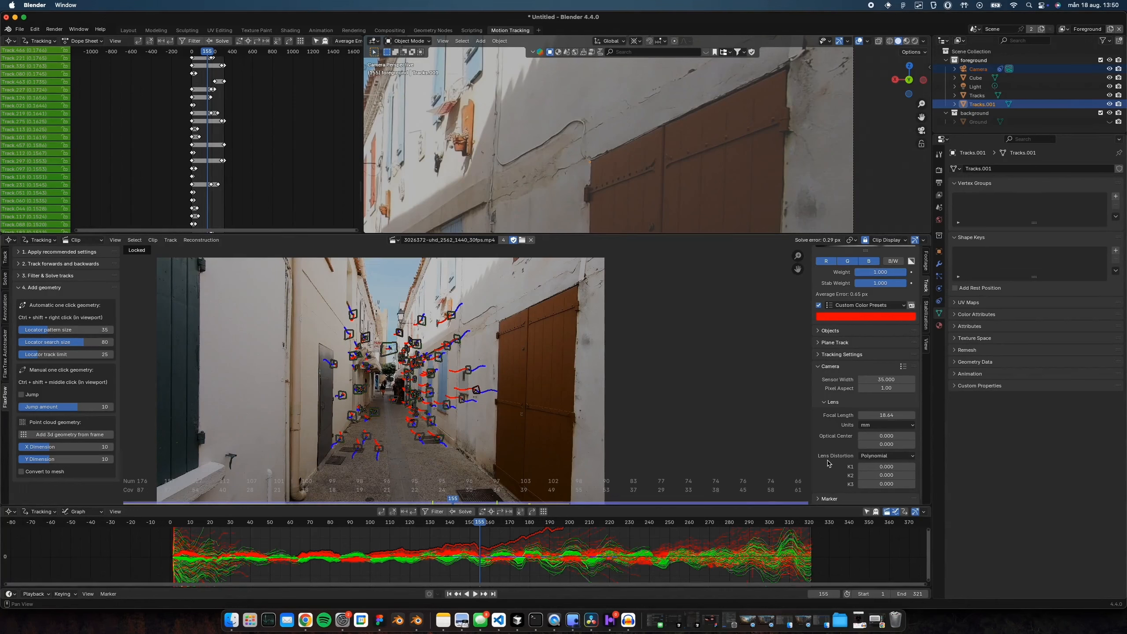
scroll(665, 172, "down", 3)
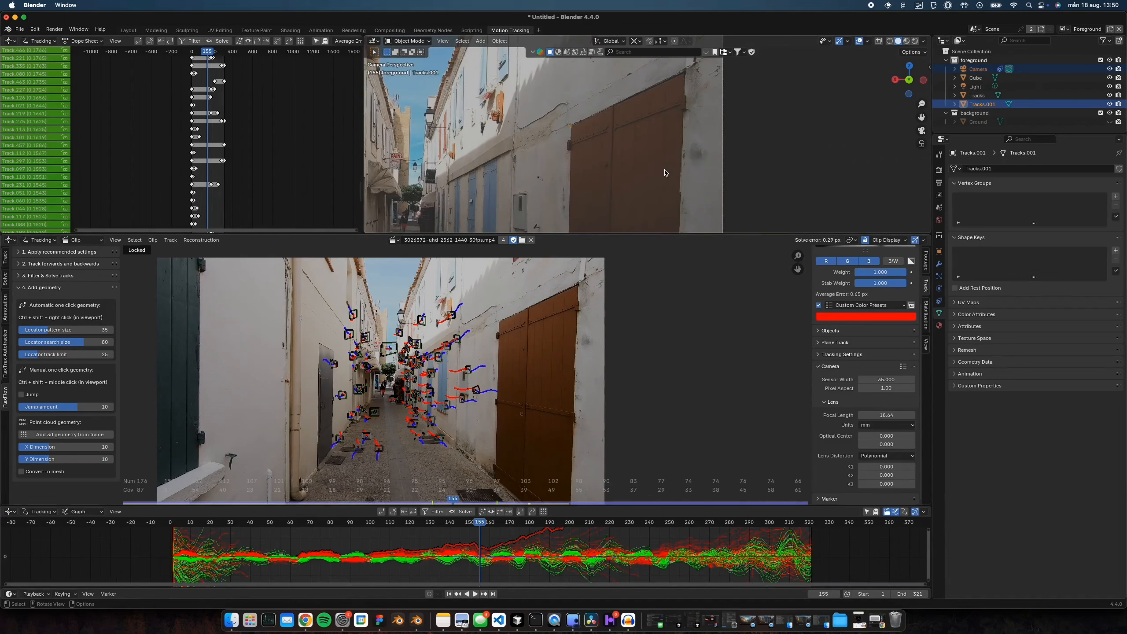
middle_click_drag(684, 82, 647, 97, "shift")
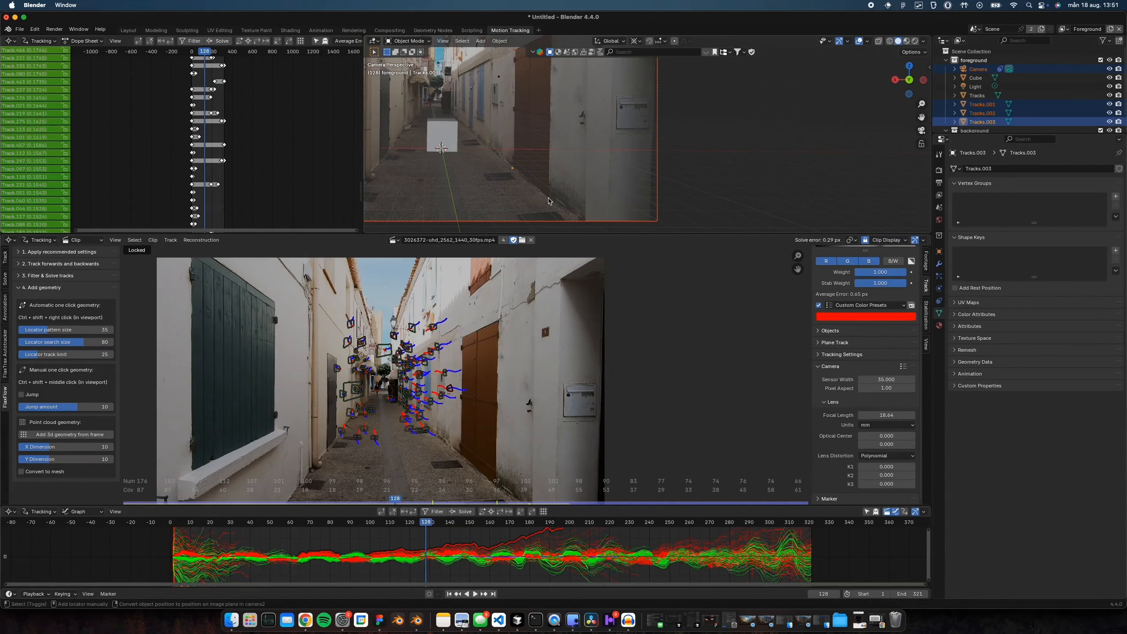
- Select the four door-corner locator objects and join them into one mesh
left_click(581, 91)
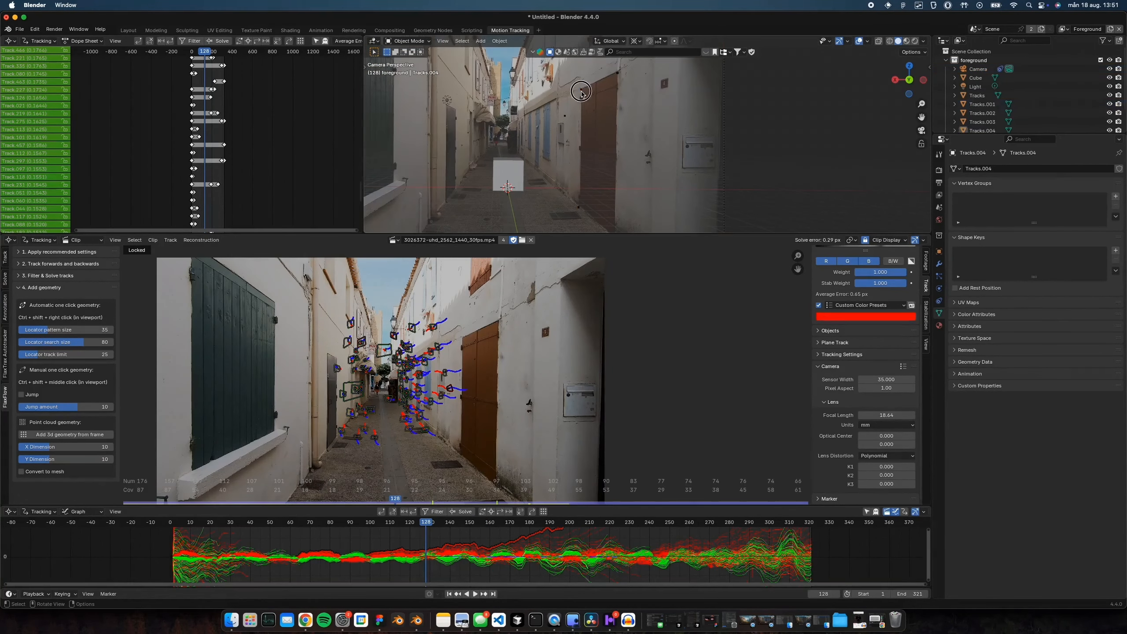
left_click(617, 73, "shift")
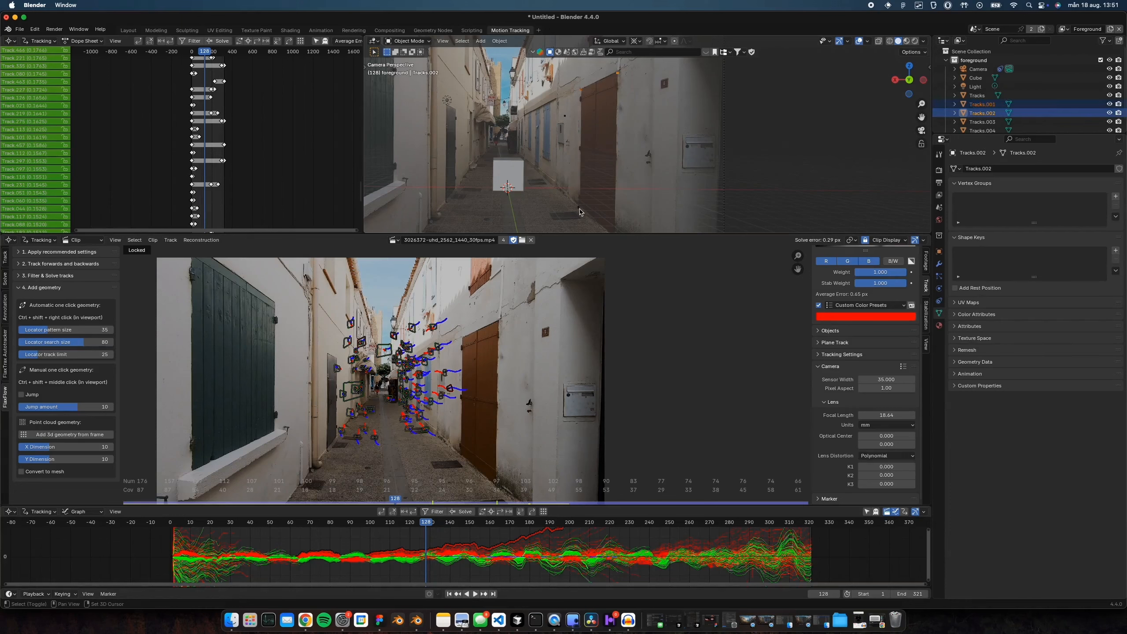
left_click(579, 207, "shift")
middle_click_drag(627, 219, 618, 201, "shift")
left_click(605, 218, "shift")
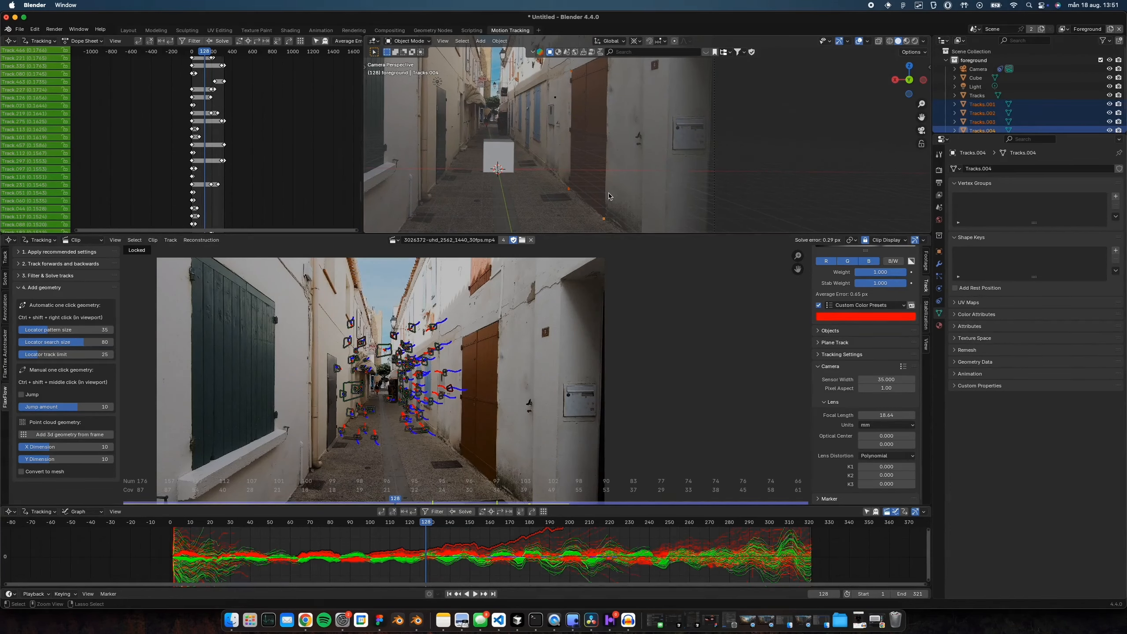
key("ctrl+j")
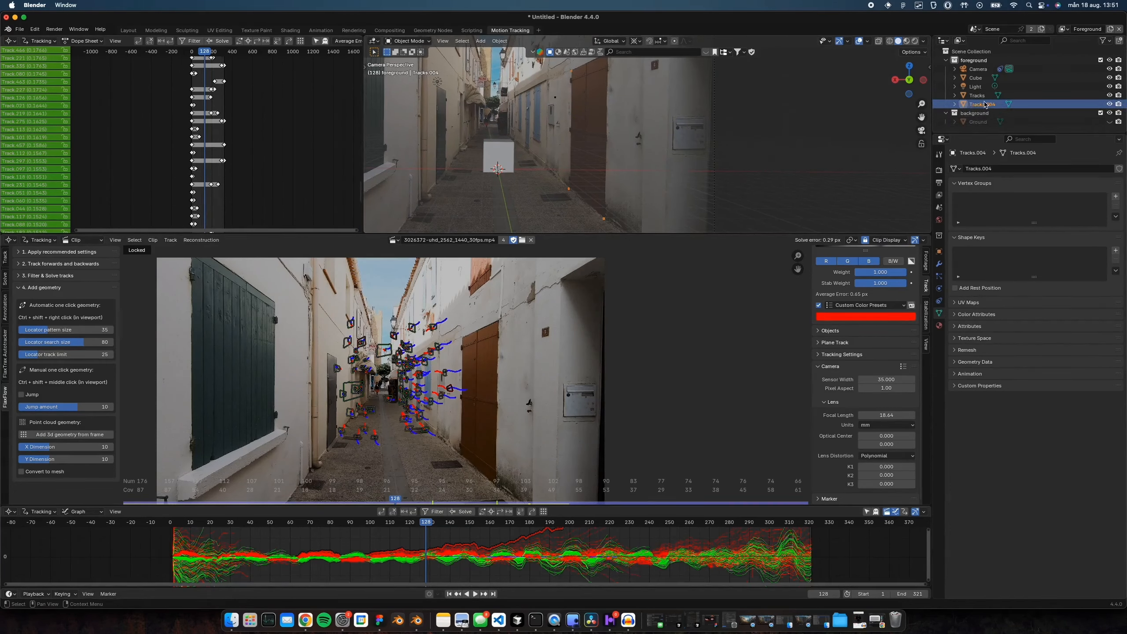
- Fill a face between the joined door-corner vertices in Edit Mode and return to Object Mode
middle_click_drag(629, 112, 607, 126, "shift")
key("Tab")
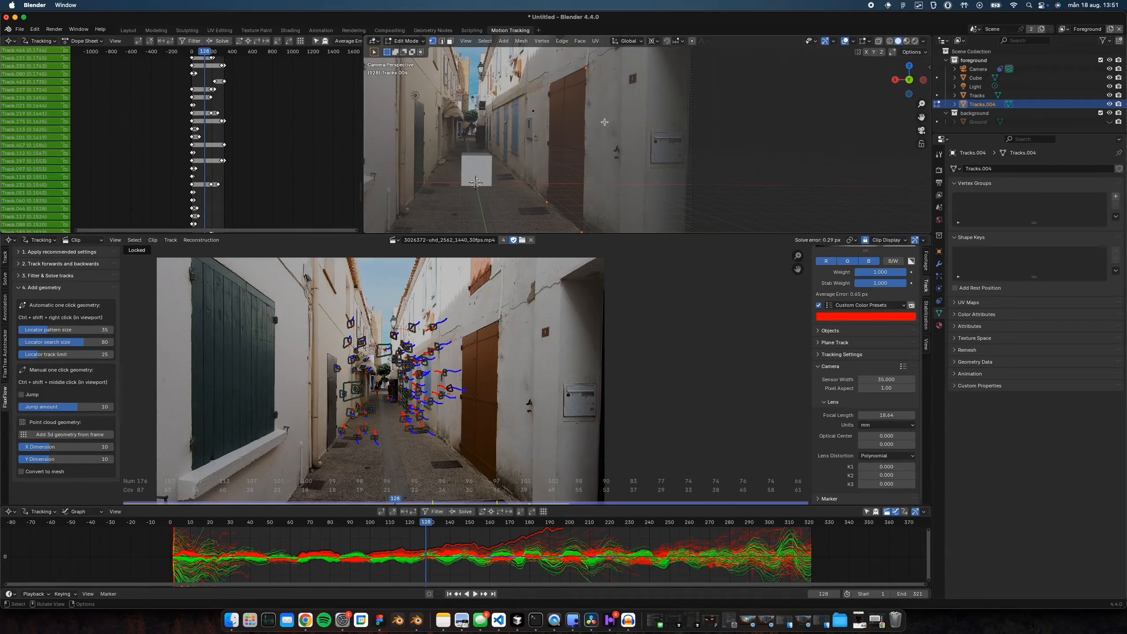
key("f")
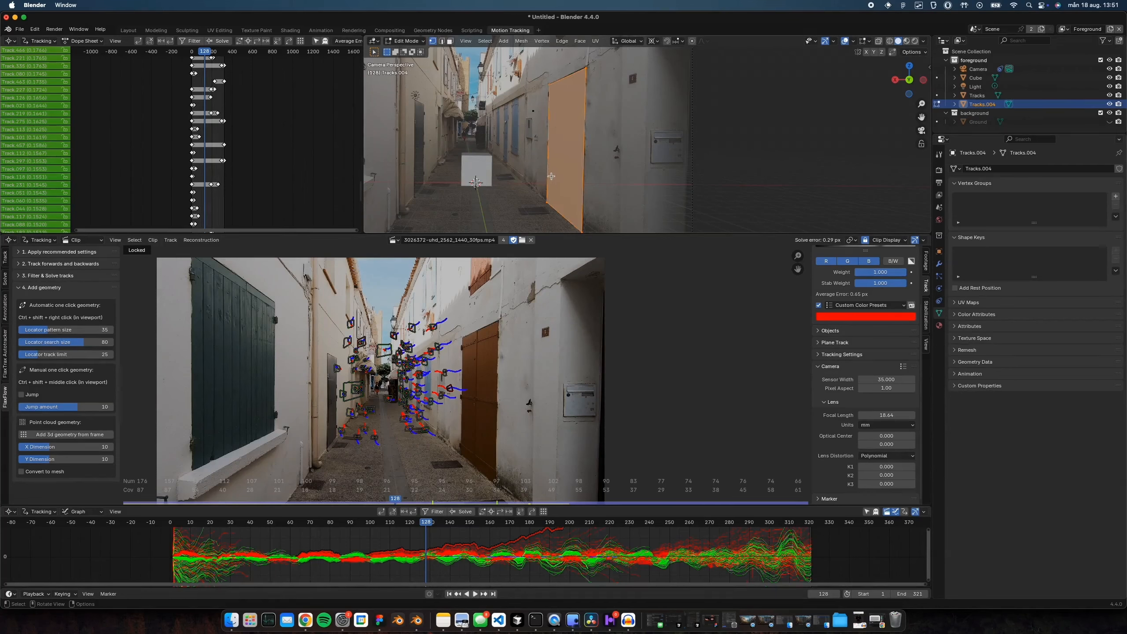
key("Tab")
- Check the door plane's fit at frame 143 in an enlarged 3D viewport, and delete the plane
left_click_drag(430, 526, 456, 525)
scroll(602, 123, "down", 2)
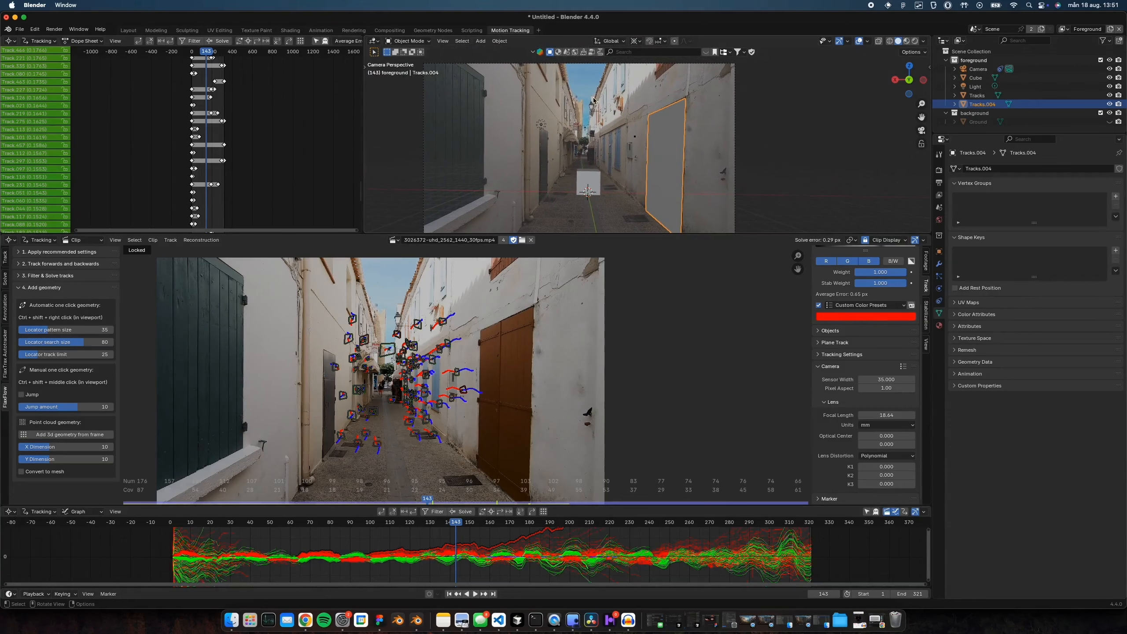
left_click_drag(568, 235, 564, 341)
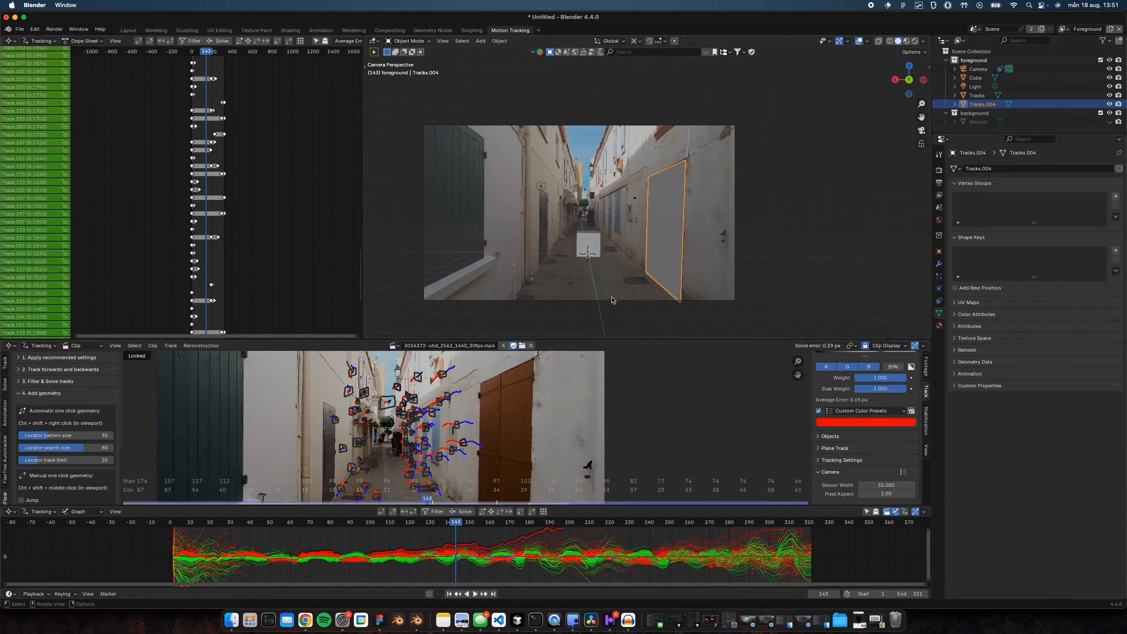
left_click_drag(363, 212, 128, 210)
scroll(638, 174, "down", 3)
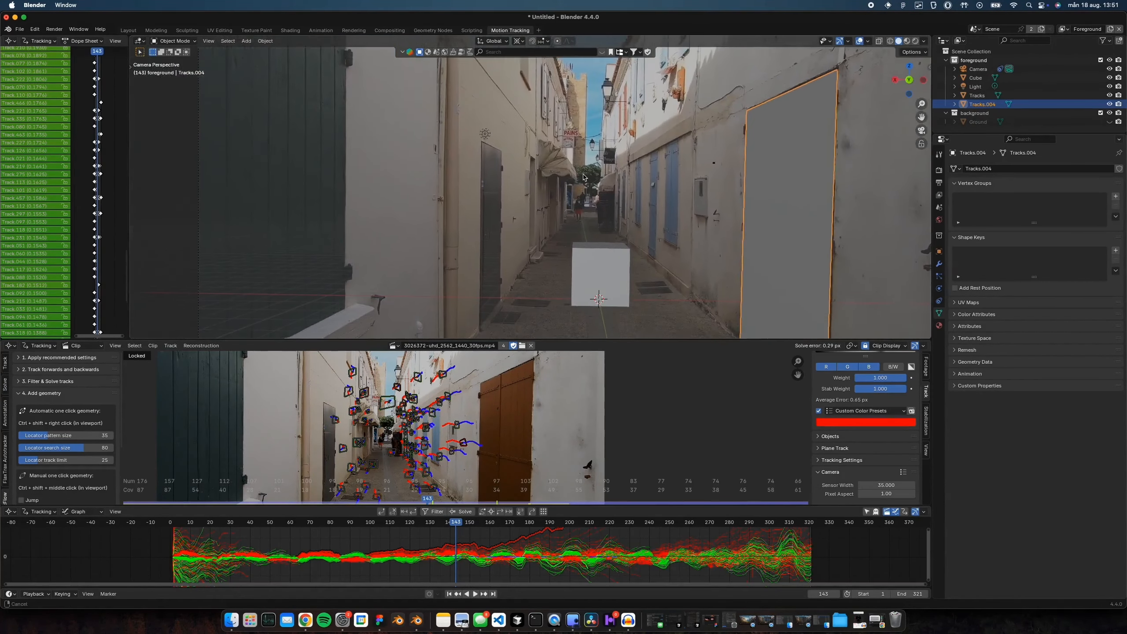
key("Delete")
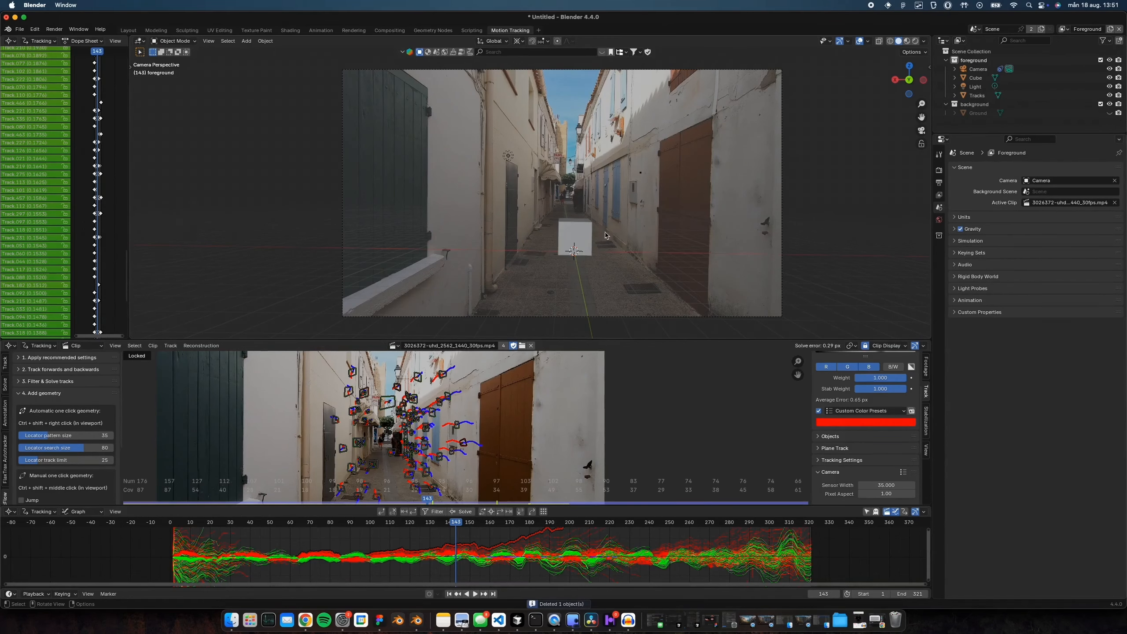
- Hide the cube and add automatic locators at the four corners of the street surface, using frames 143 and 0
left_click(576, 235)
key("h")
scroll(565, 210, "up", 4)
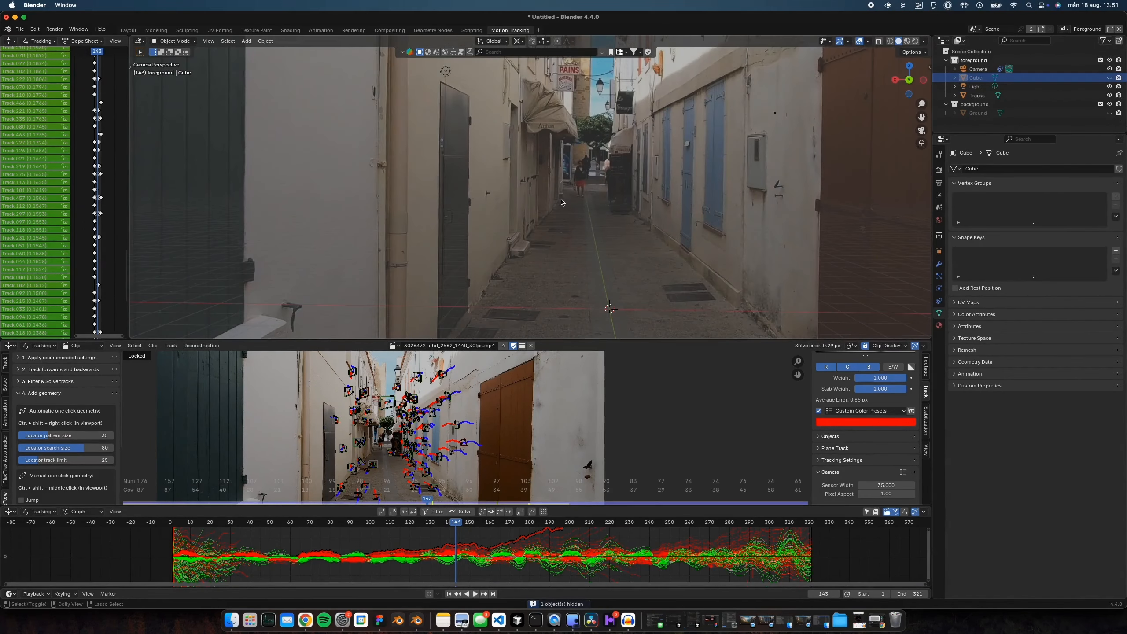
right_click(565, 192, "ctrl+shift")
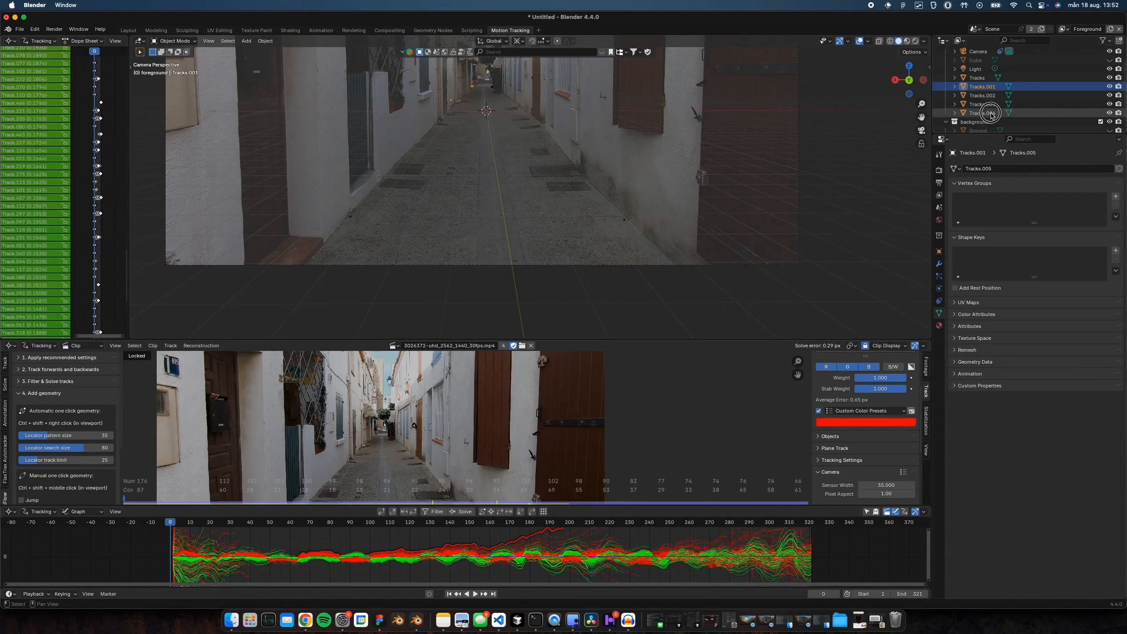
- Join the four street-corner locator objects and fill a face between their vertices to cover the street surface
left_click(992, 114, "shift")
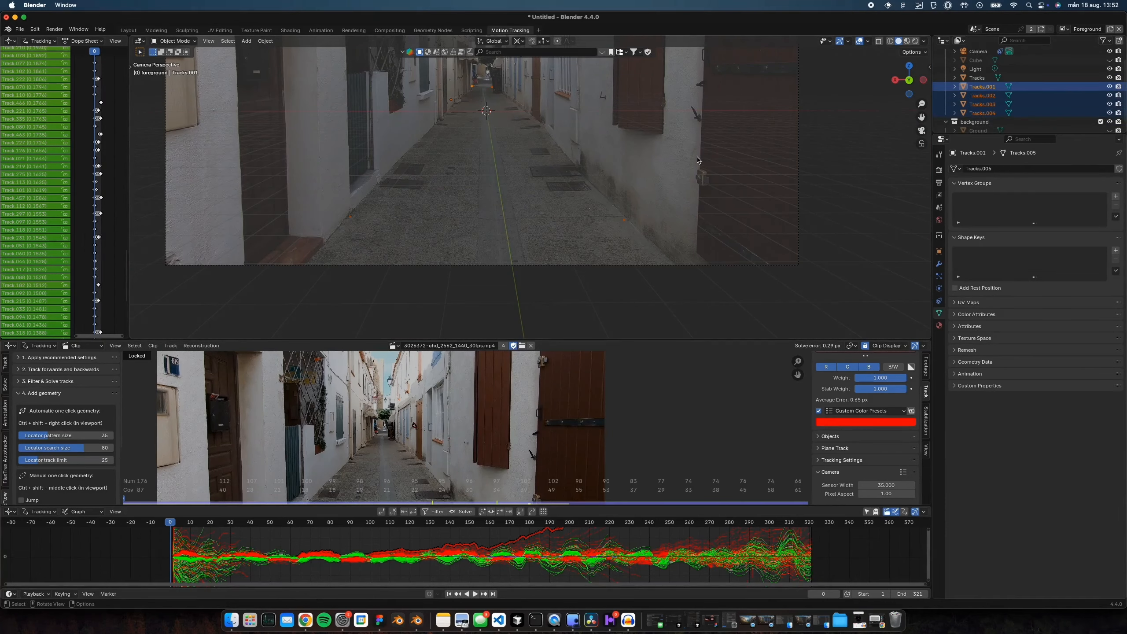
key("ctrl+j")
key("Tab")
key("f")
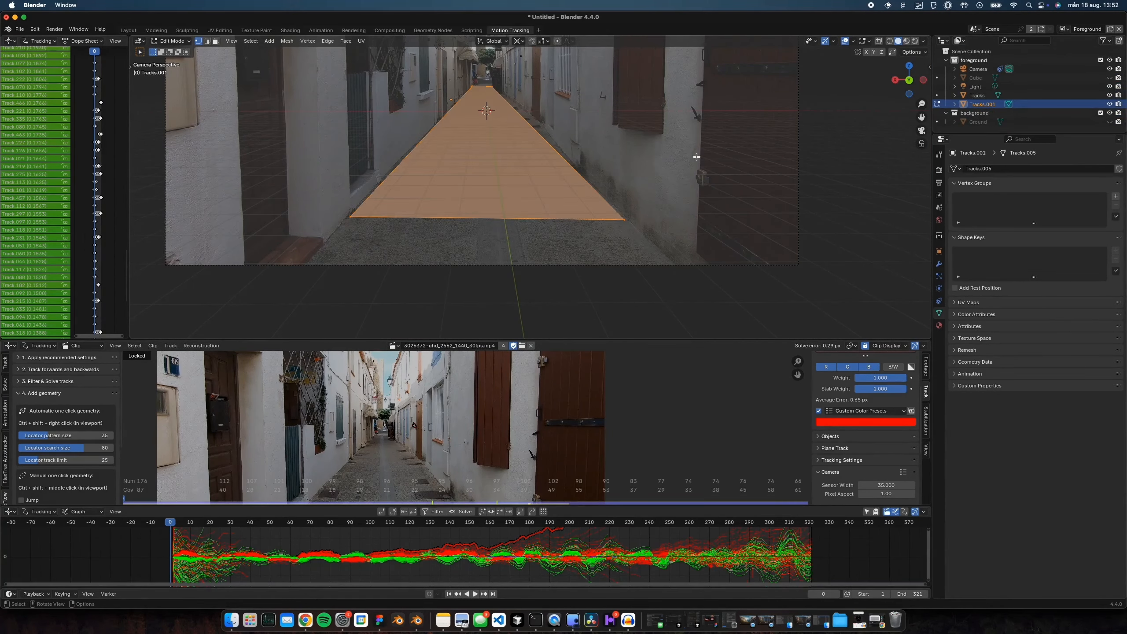
scroll(606, 152, "up", 3)
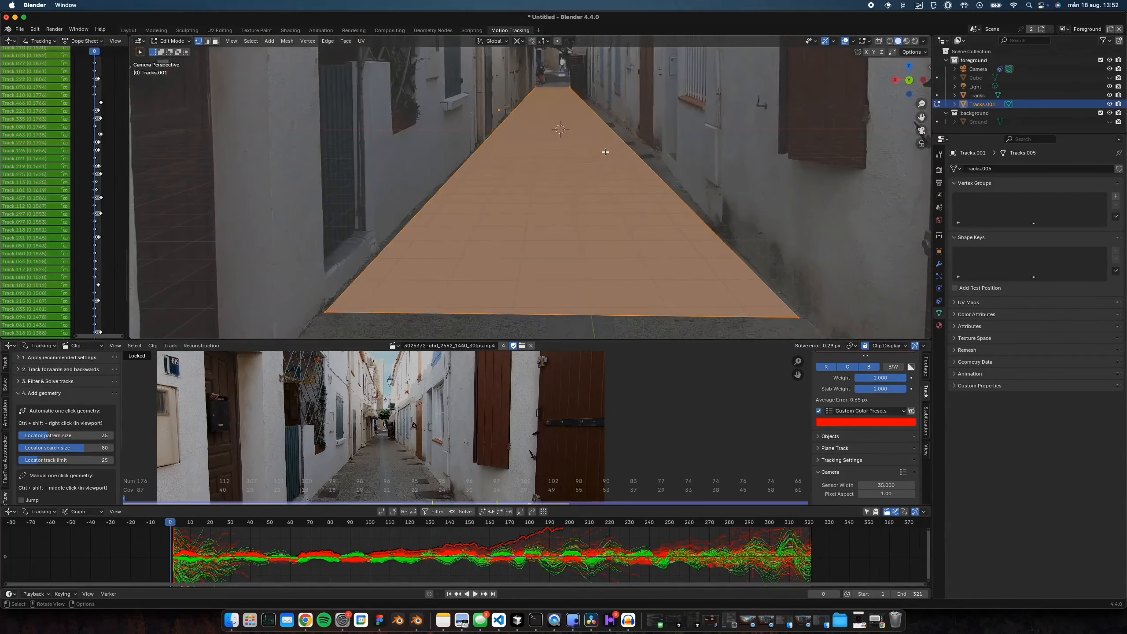
- Move the street plane's far-right vertex along the X axis to meet the edge of the street
scroll(605, 152, "up", 1)
middle_click_drag(605, 152, 566, 273, "shift")
scroll(567, 186, "up", 4)
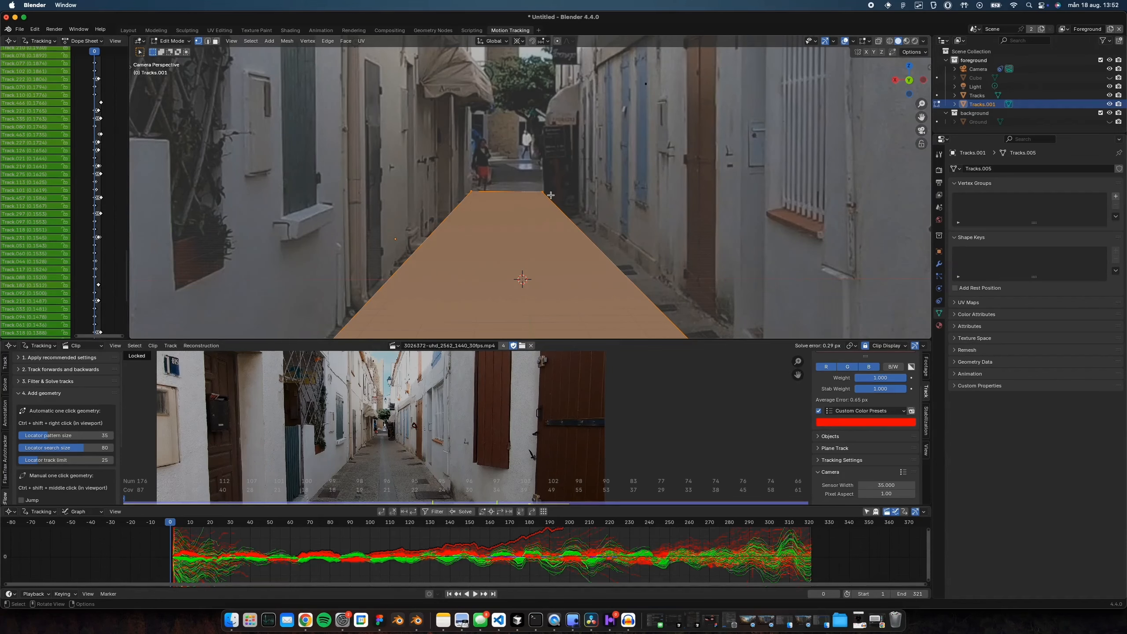
left_click(563, 202)
key("g")
key("x")
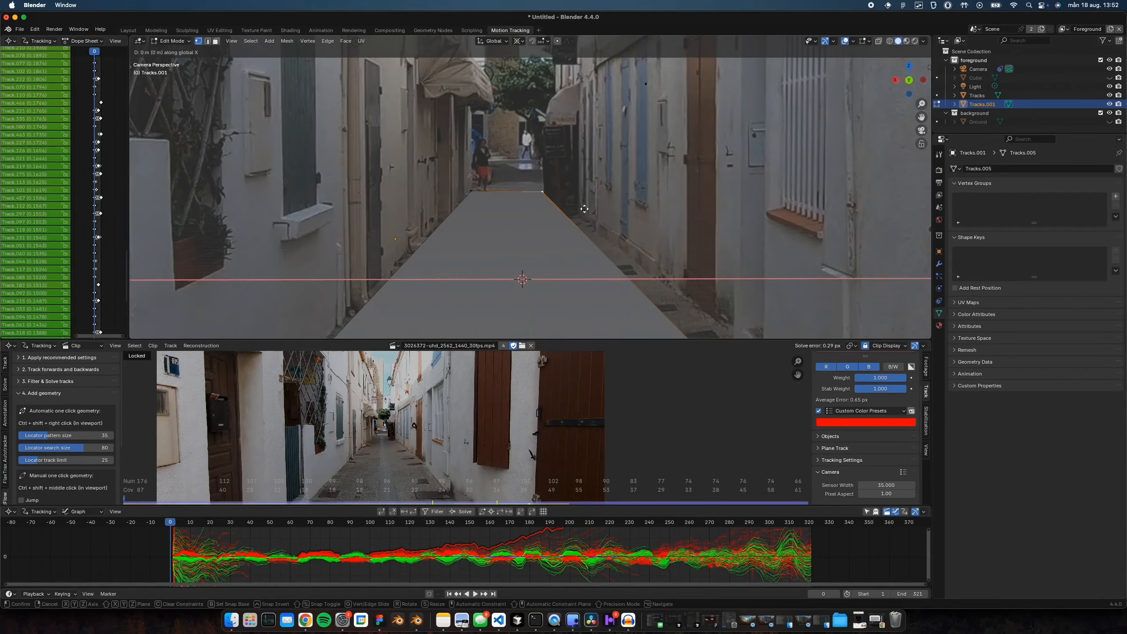
left_click(624, 209)
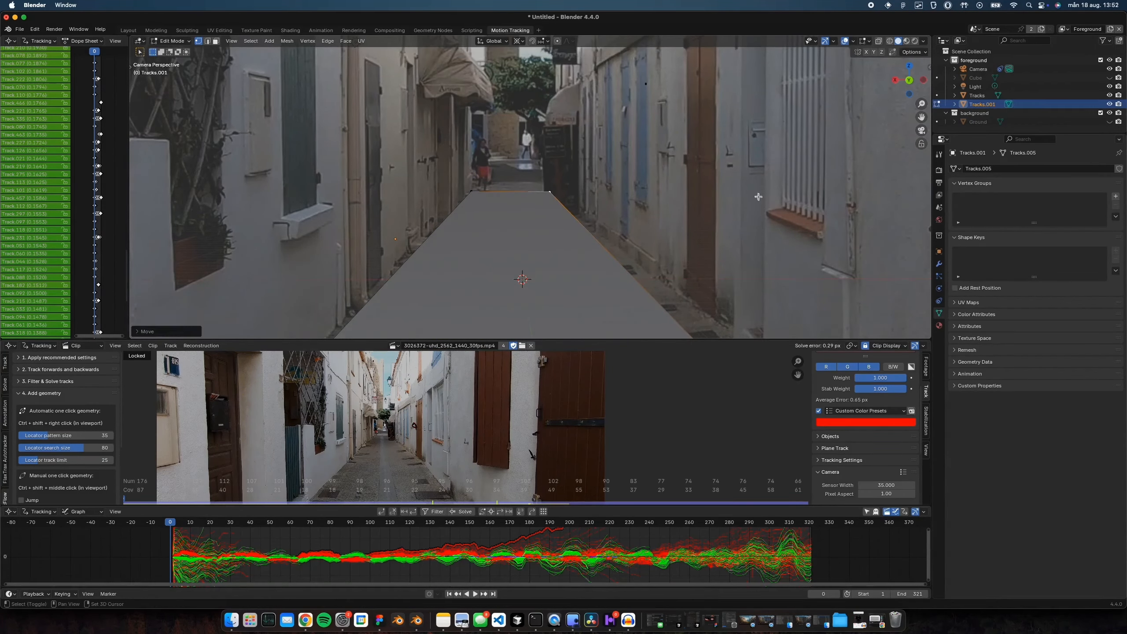
- Add a loop cut across the far part of the street plane and shift its right vertex along X to the street edge
scroll(677, 172, "down", 4)
scroll(588, 170, "up", 4)
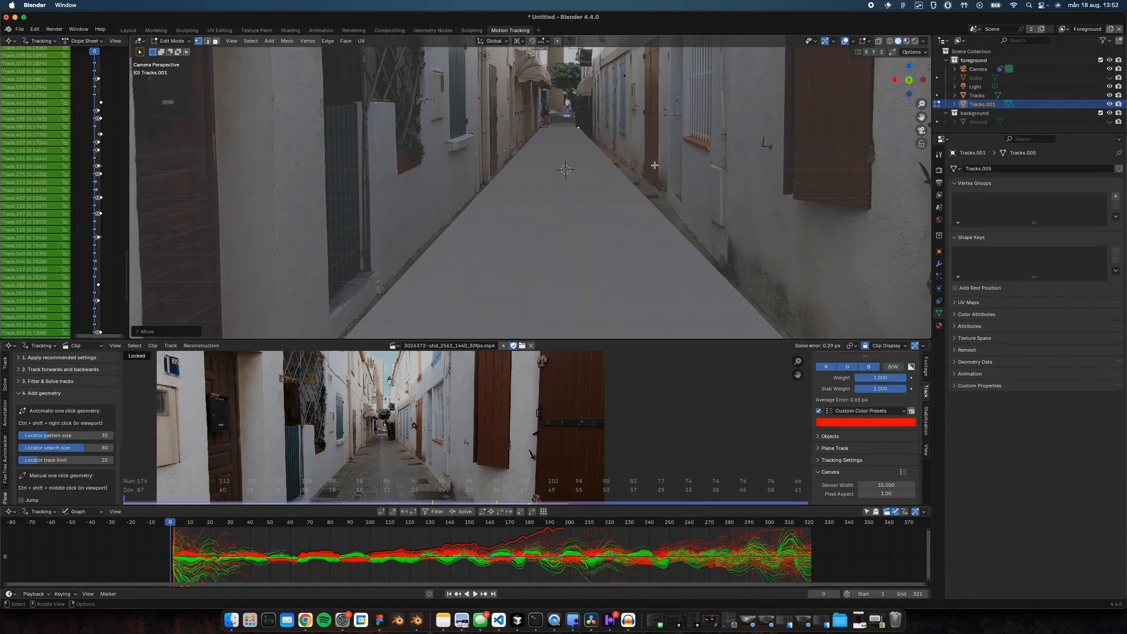
scroll(669, 188, "down", 3)
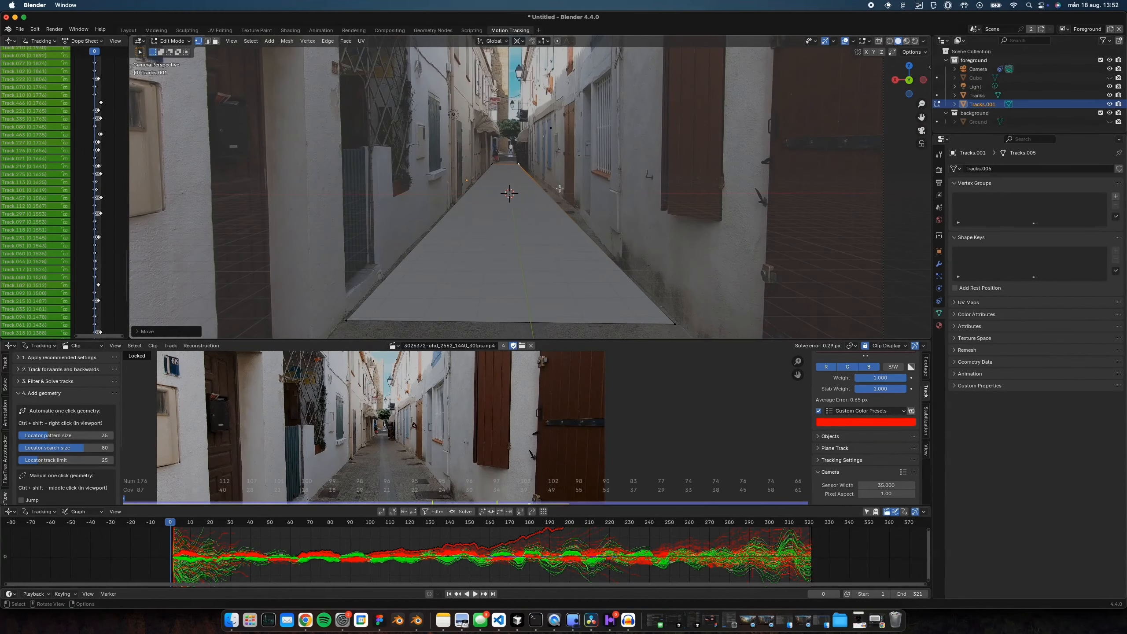
scroll(569, 201, "up", 3)
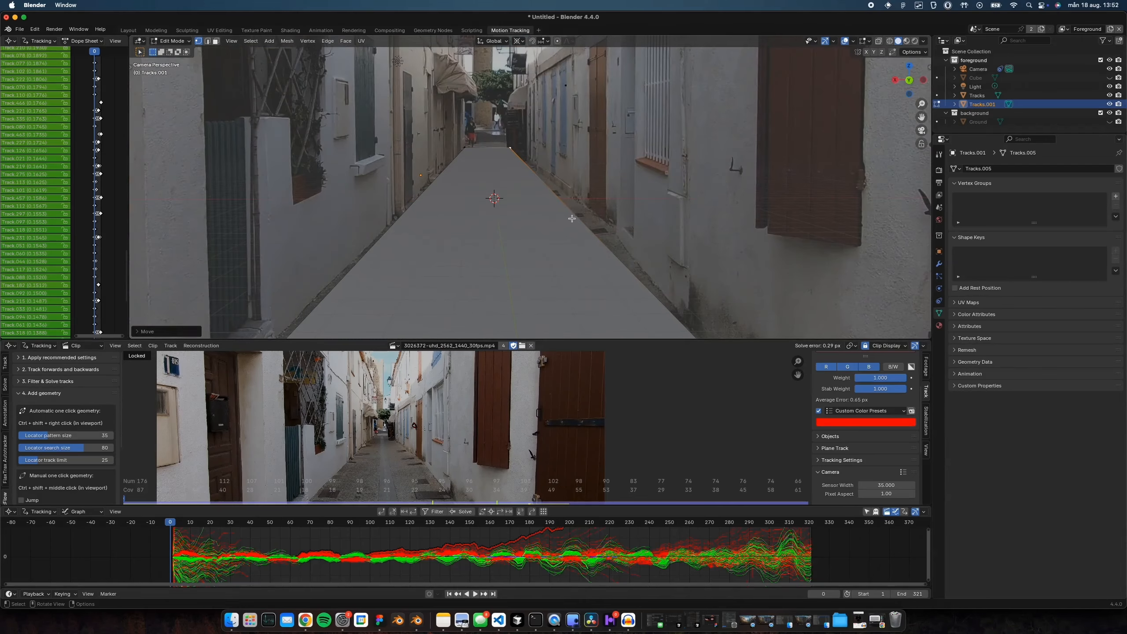
key("ctrl+r")
left_click(569, 218)
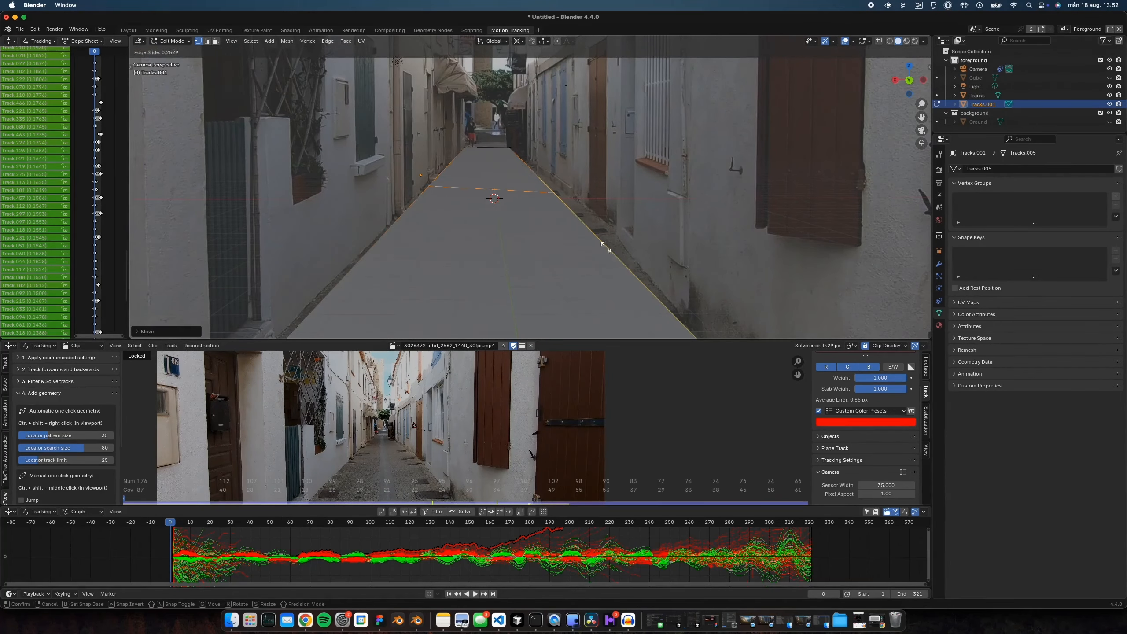
left_click(655, 280)
left_click(587, 225)
key("g")
key("x")
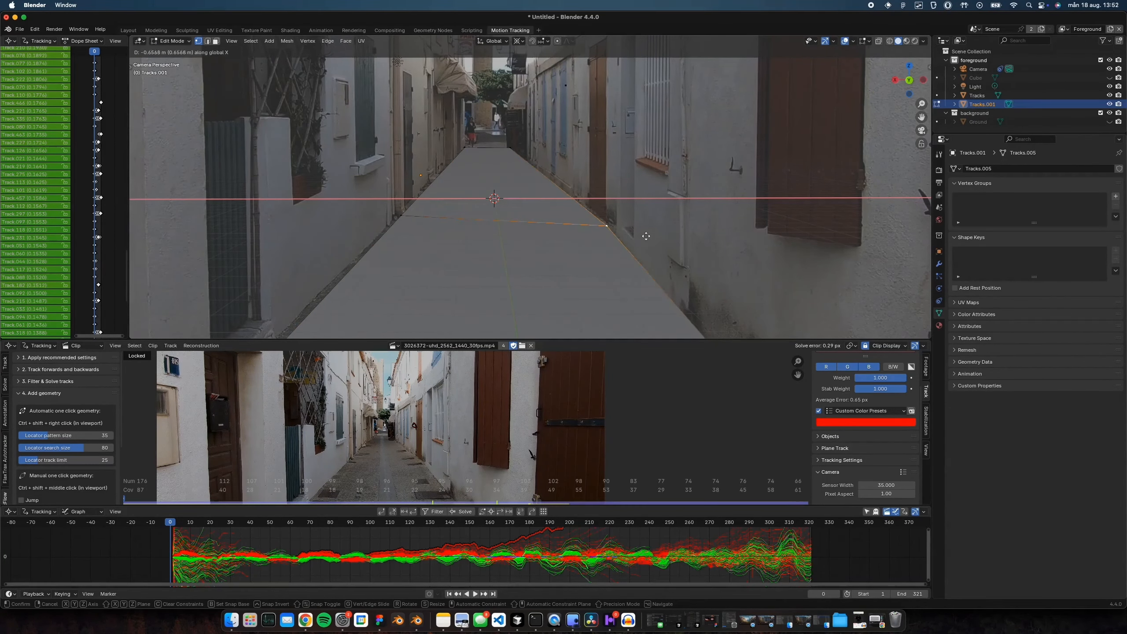
left_click(645, 236)
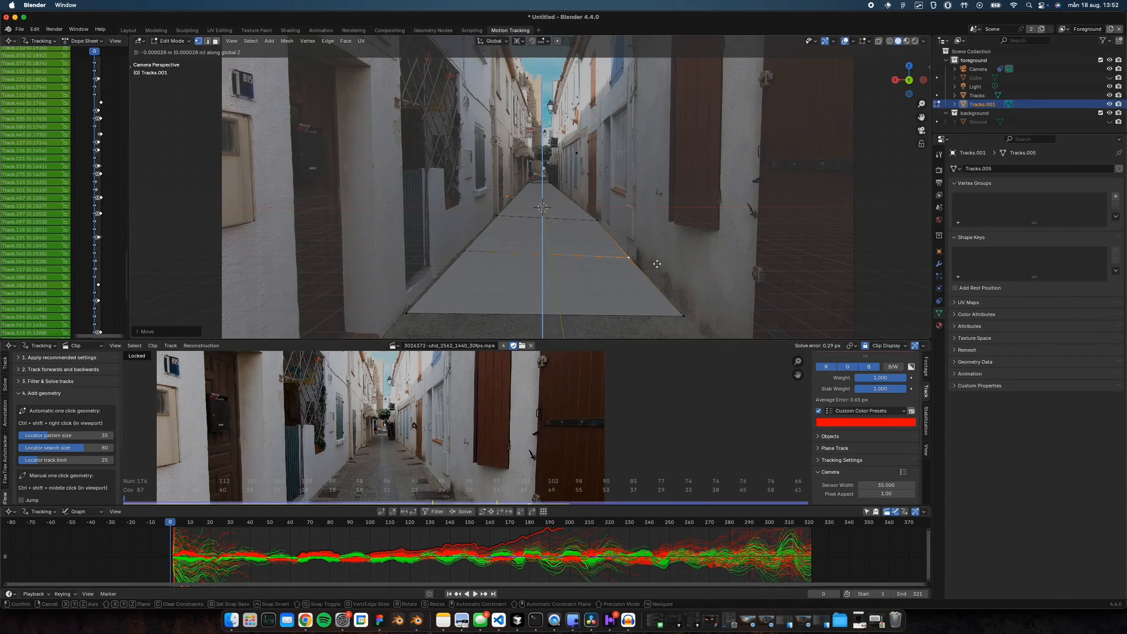
- Shift the right vertex of the second, nearer cross cut along X to the street edge and return to Object Mode
key("z")
key("z")
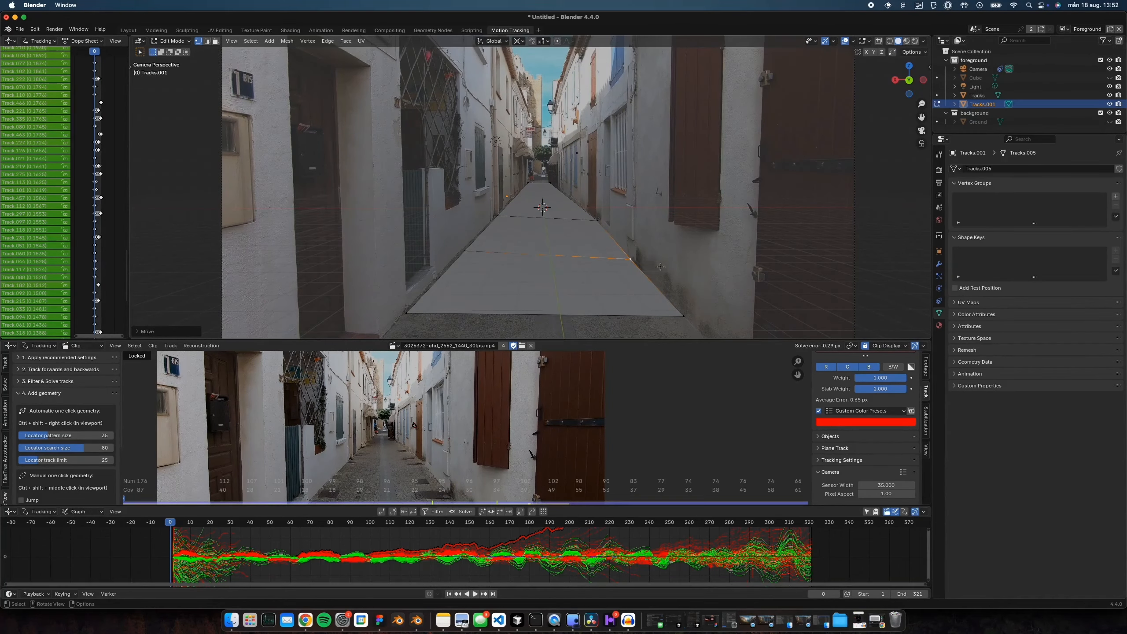
key("x")
left_click(661, 266)
key("Tab")
key("Home")
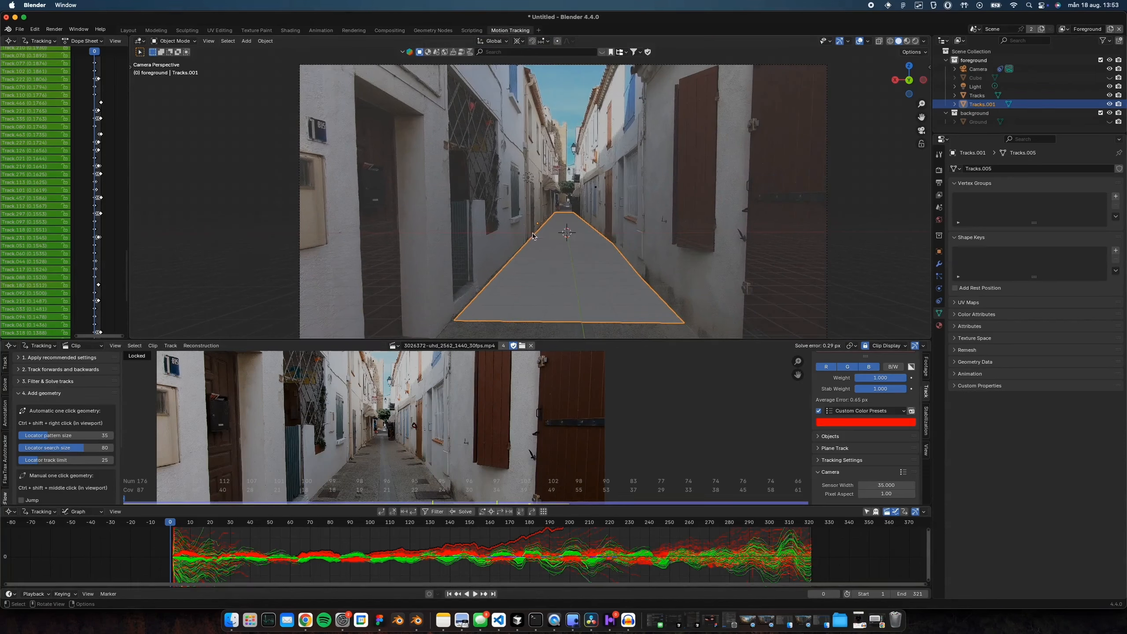
- Extrude all side edges of the street plane upward along Z to form tall walls on both sides, and return to Object Mode
key("Tab")
key("2")
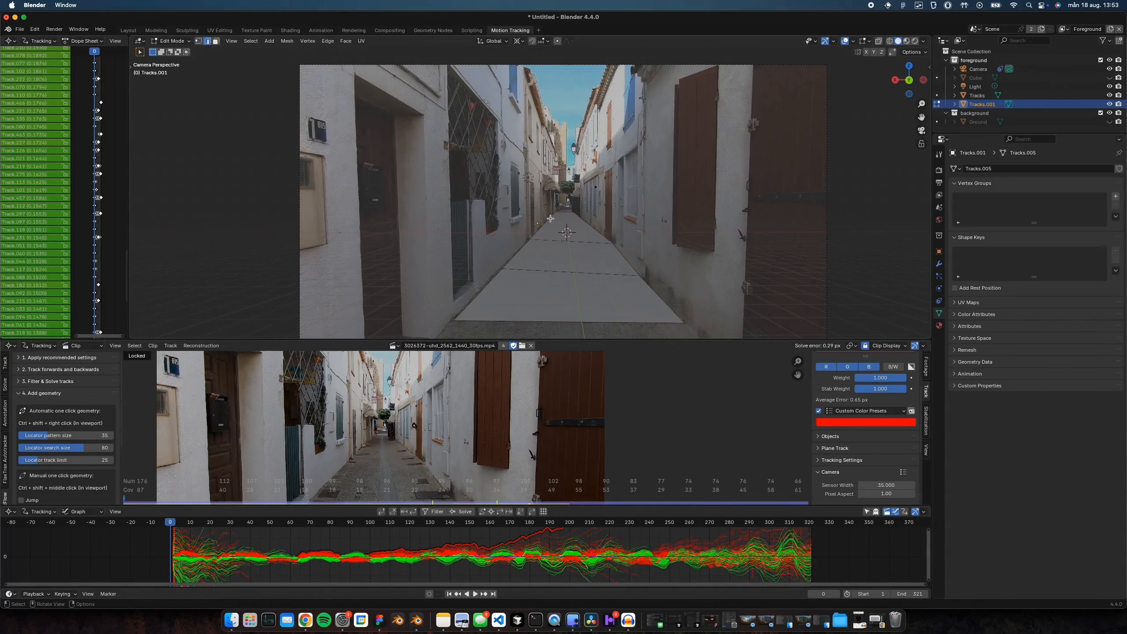
left_click(550, 220)
left_click(526, 250, "shift")
left_click(499, 281, "shift")
left_click(587, 224, "shift")
left_click(623, 259, "shift")
left_click(663, 296, "shift")
key("g")
key("z")
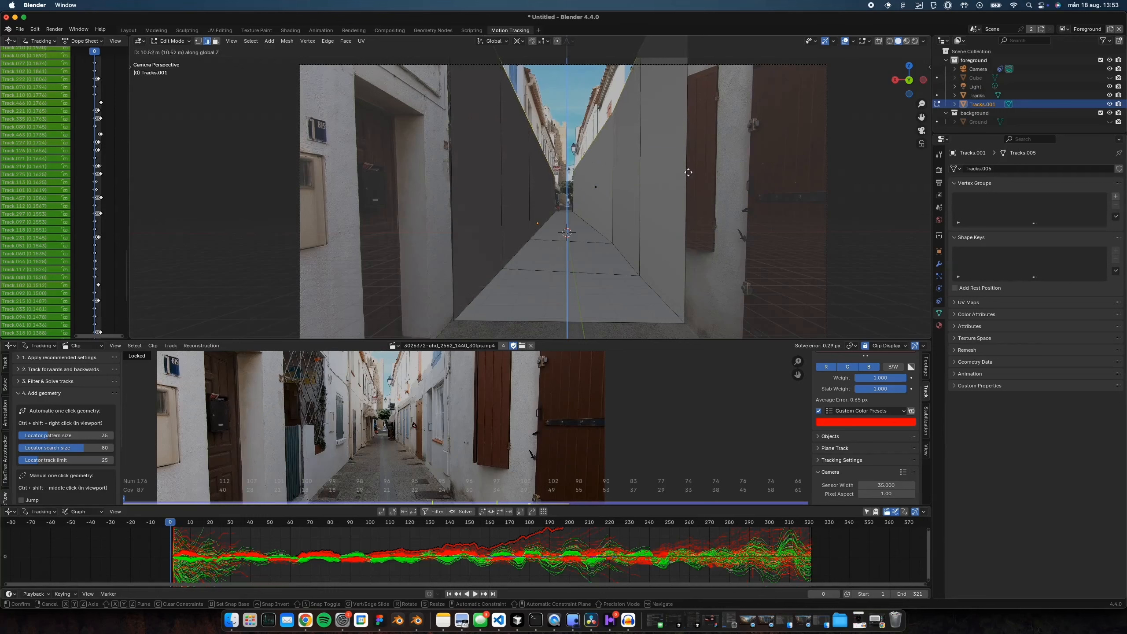
left_click(684, 136)
key("Tab")
- Set the viewport display of the street and wall mesh to Wire
left_click(940, 251)
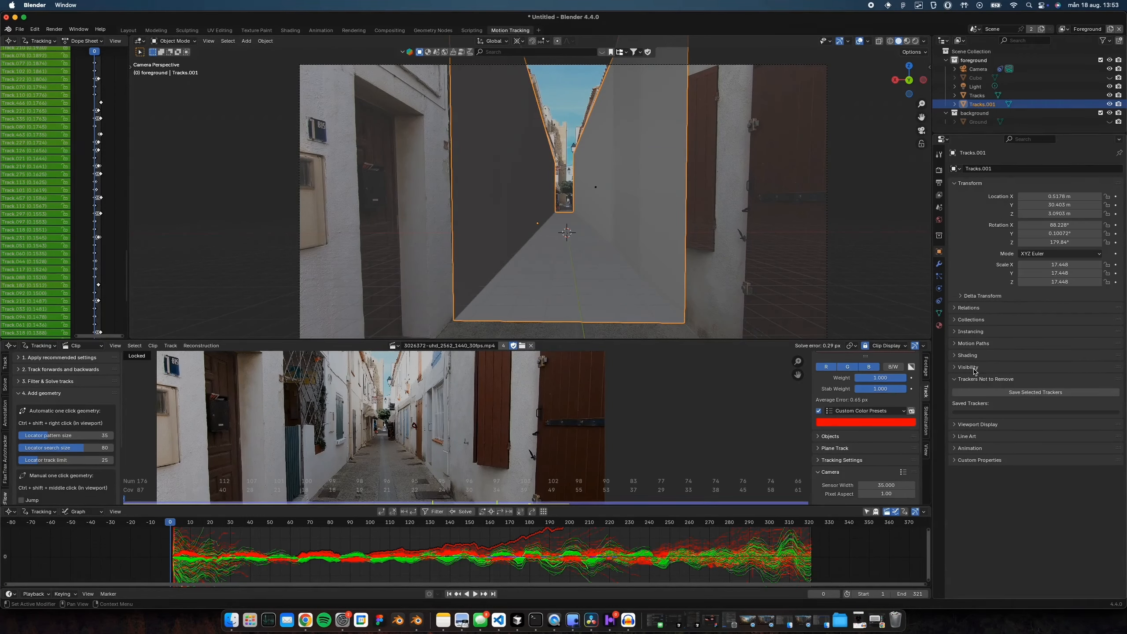
left_click(978, 424)
left_click(1064, 516)
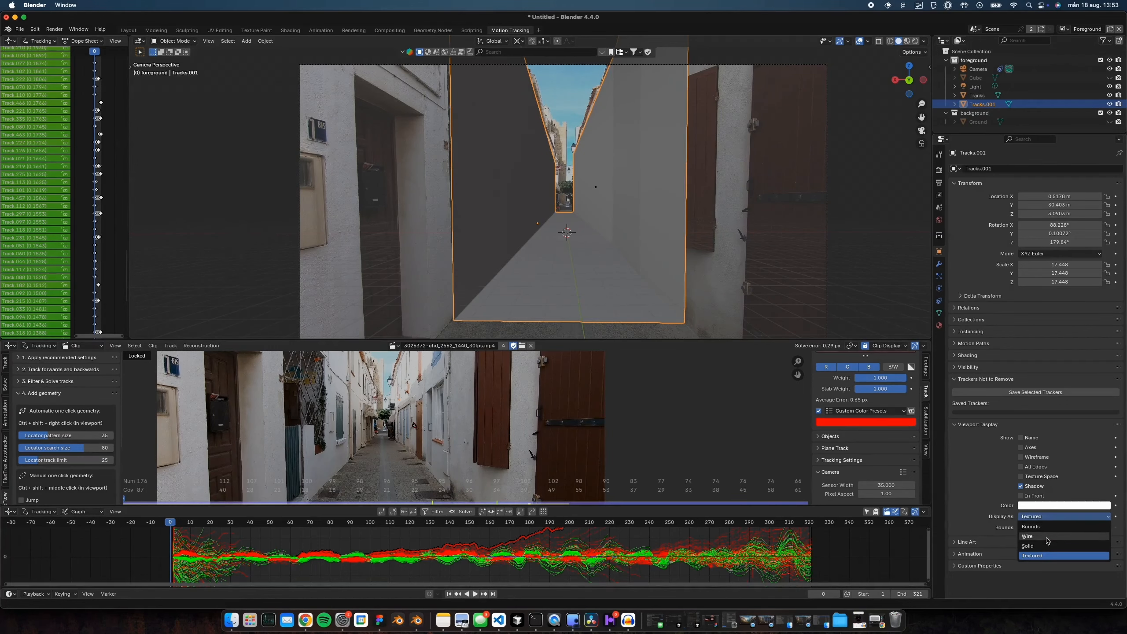
left_click(1047, 538)
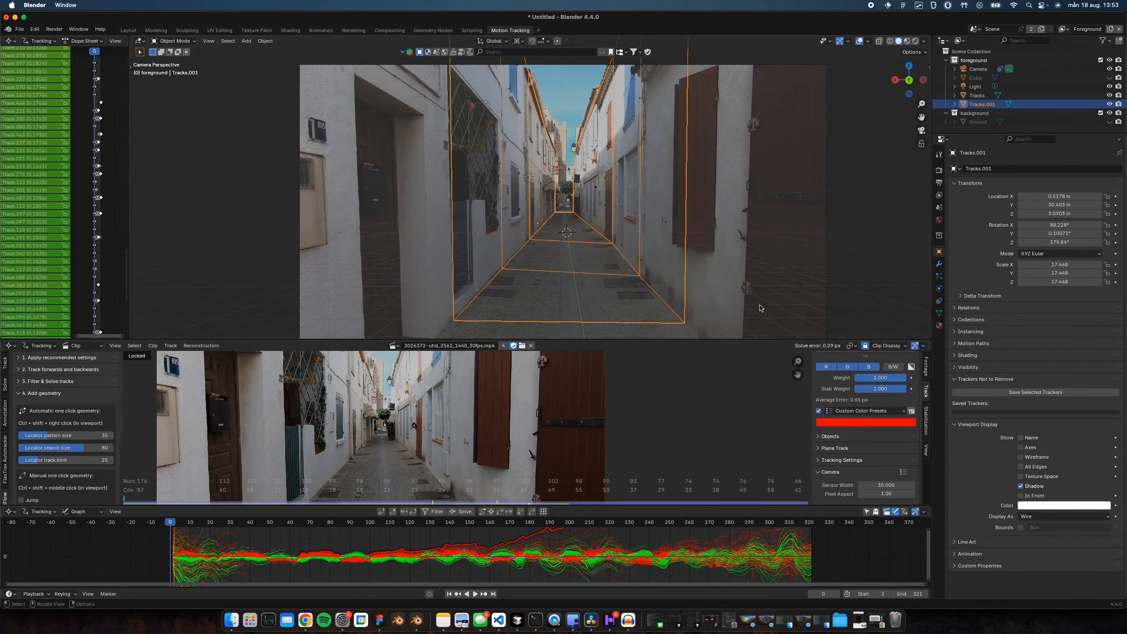
- Subdivide the entire street and wall mesh repeatedly into a dense grid and return to Object Mode
key("Tab")
key("a")
right_click(632, 231)
left_click(631, 230)
right_click(631, 230)
left_click(630, 230)
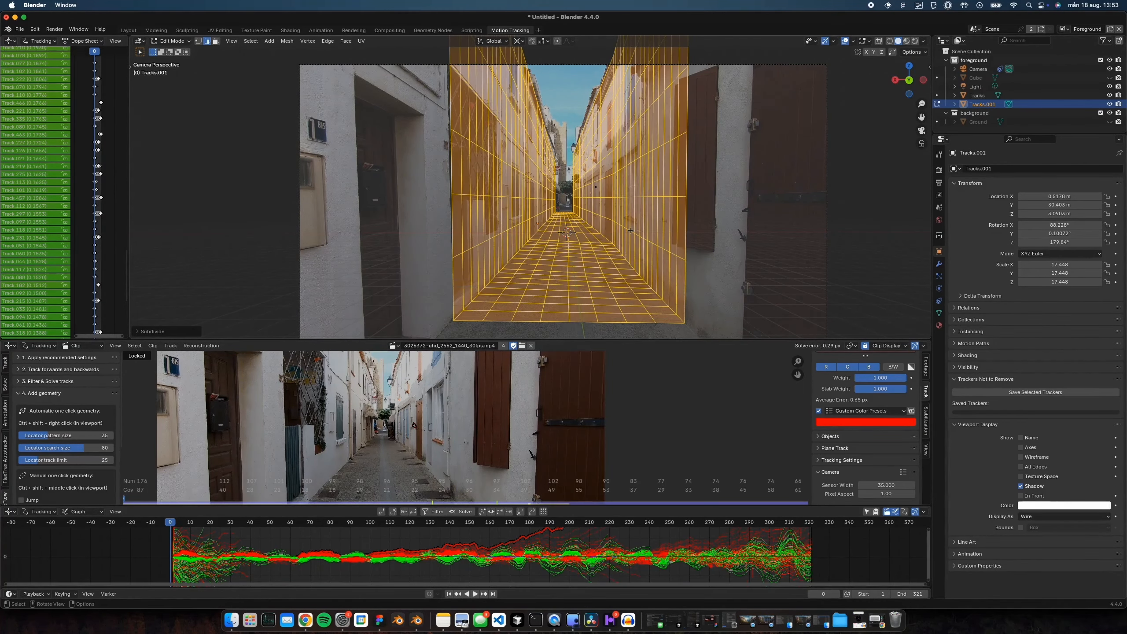
key("Tab")
- Check how the wireframe follows the street and walls through the footage, including frames 173 and 94
key("Home")
left_click_drag(177, 524, 515, 538)
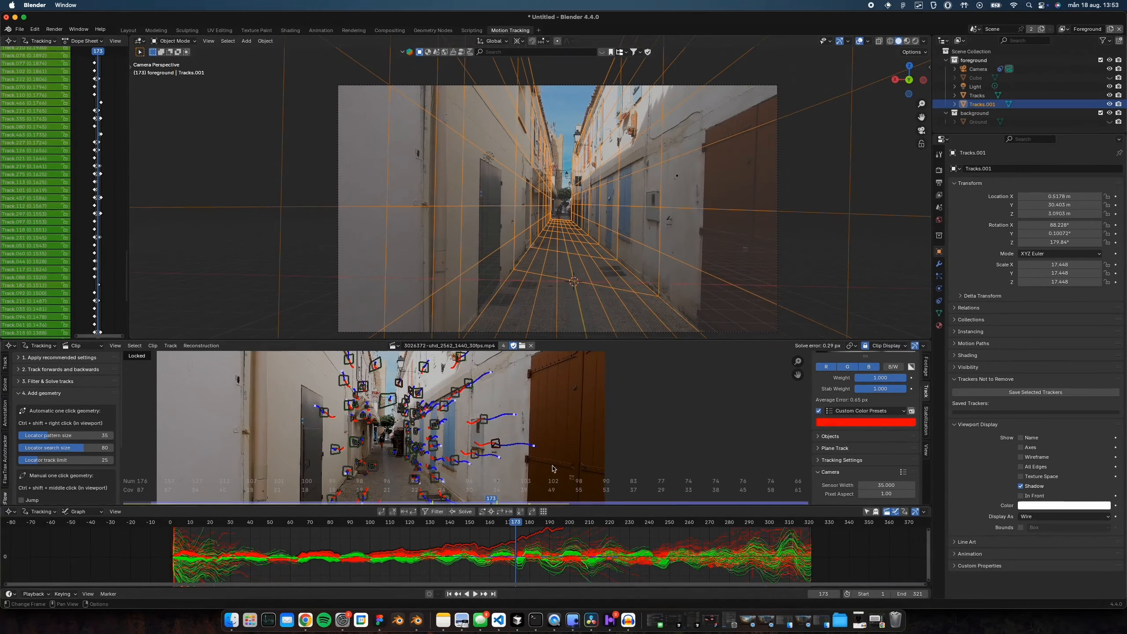
left_click(371, 523)
left_click_drag(372, 523, 358, 523)
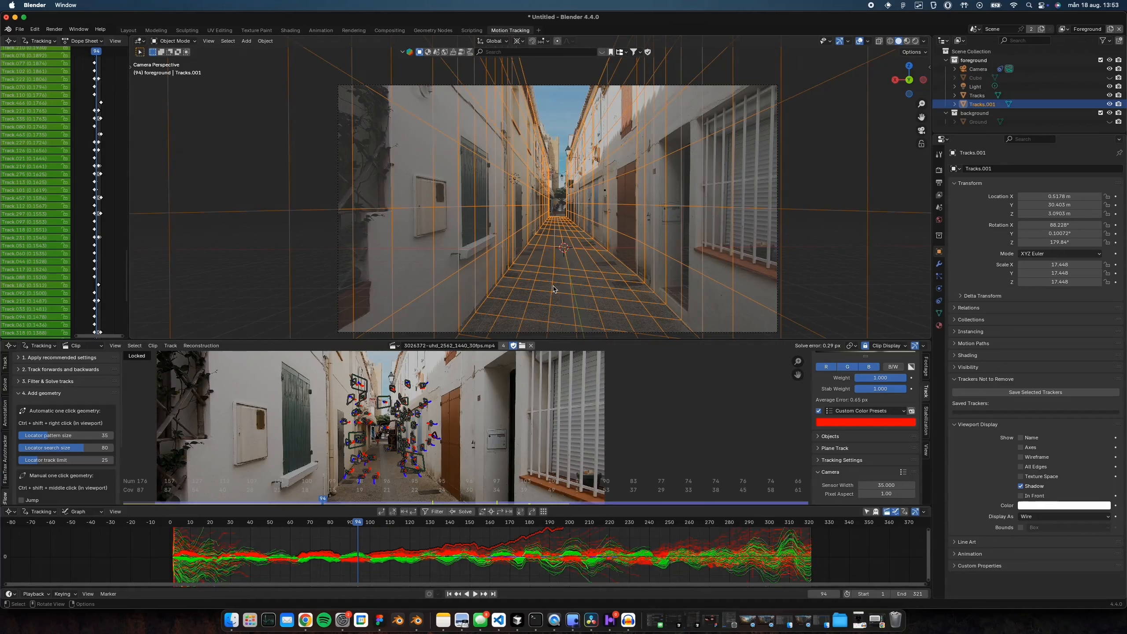
scroll(56, 464, "down", 2)
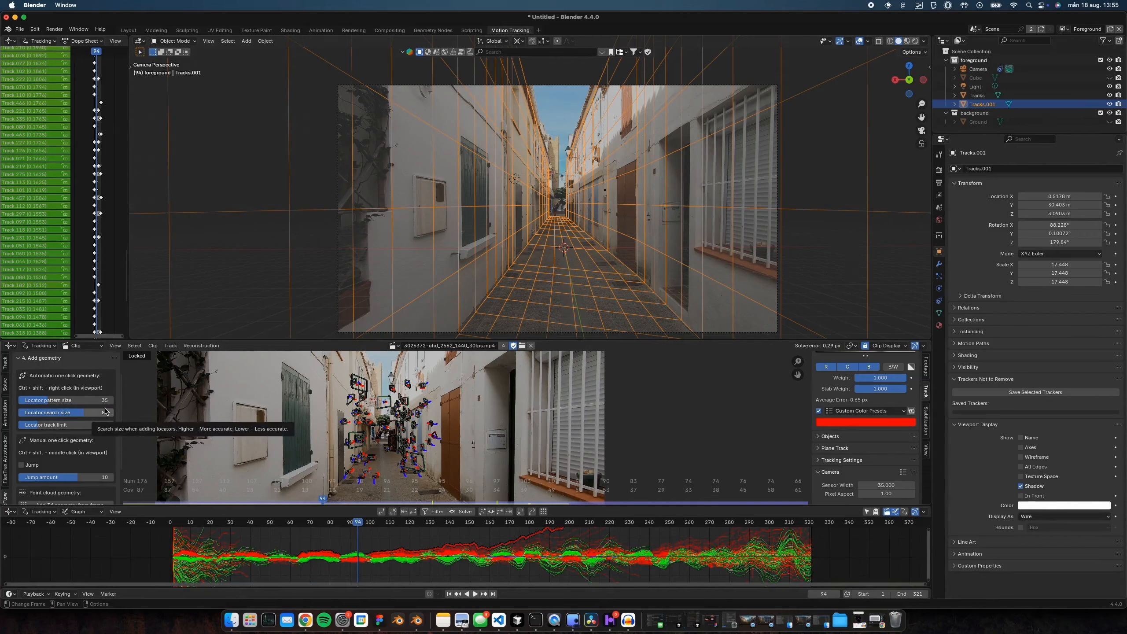
- Hide the wireframe street mesh and bring the add-on's manual one-click geometry settings into view
left_click(598, 175)
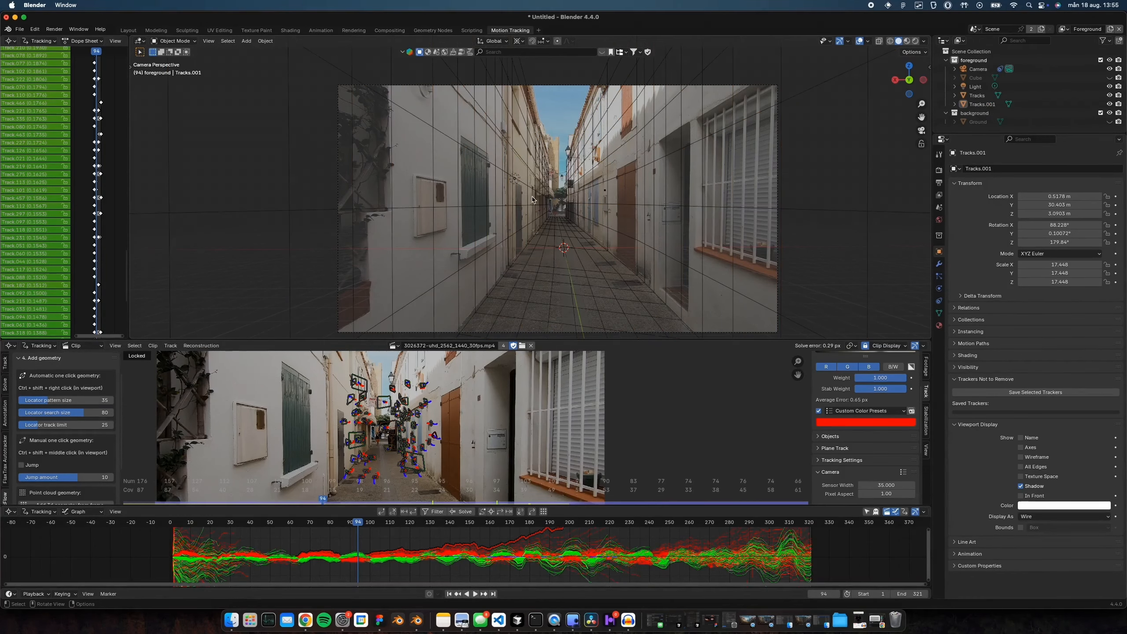
left_click(506, 261)
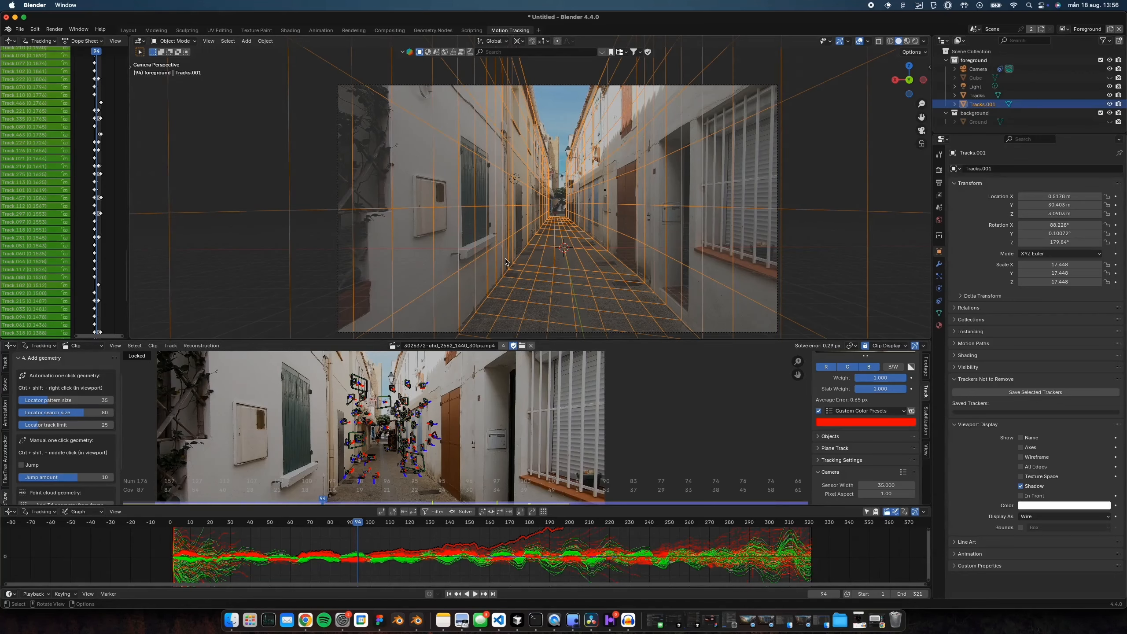
key("h")
scroll(69, 439, "down", 2)
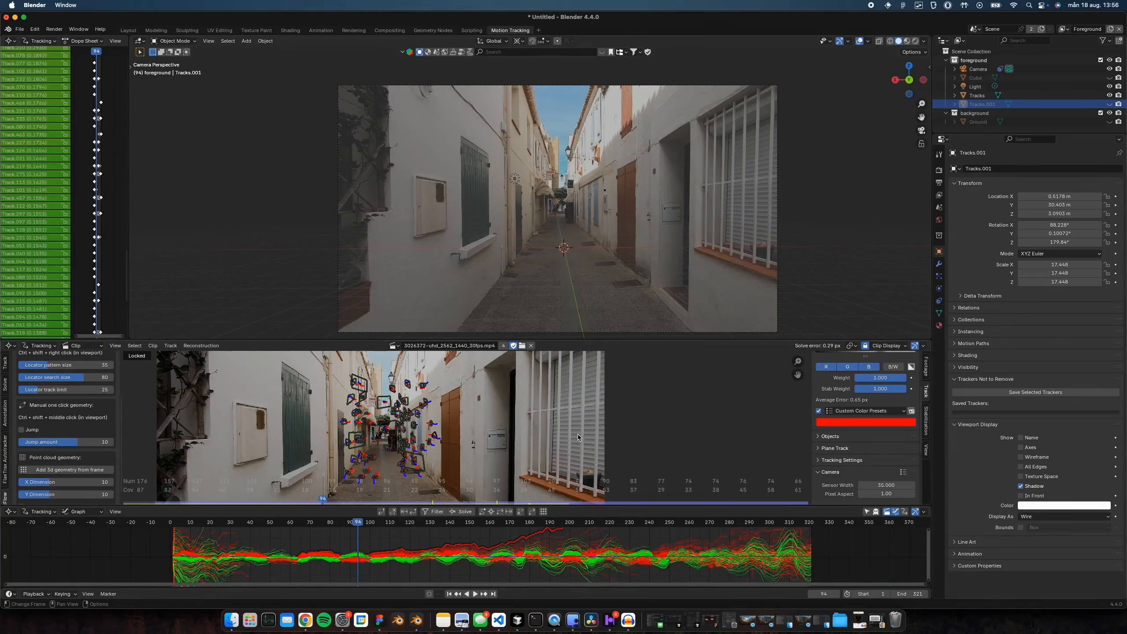
scroll(863, 444, "down", 3)
scroll(868, 457, "down", 3)
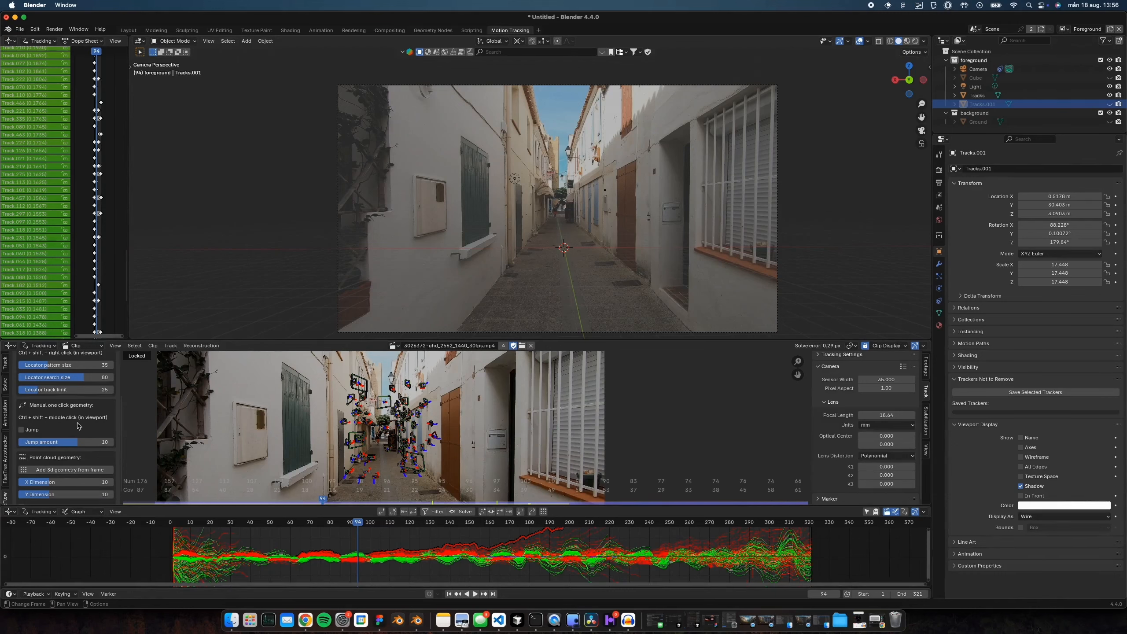
scroll(76, 431, "up", 1)
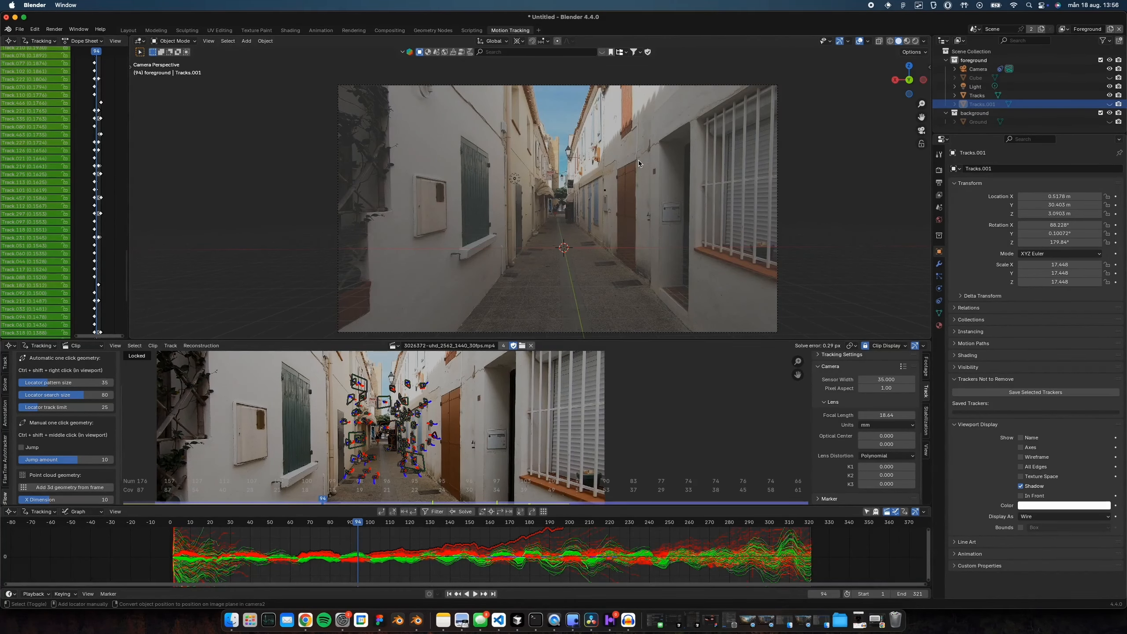
- Add a manual locator at the upper-right corner of the brown door, marking the corner at frames 37 and 149
scroll(642, 160, "up", 4)
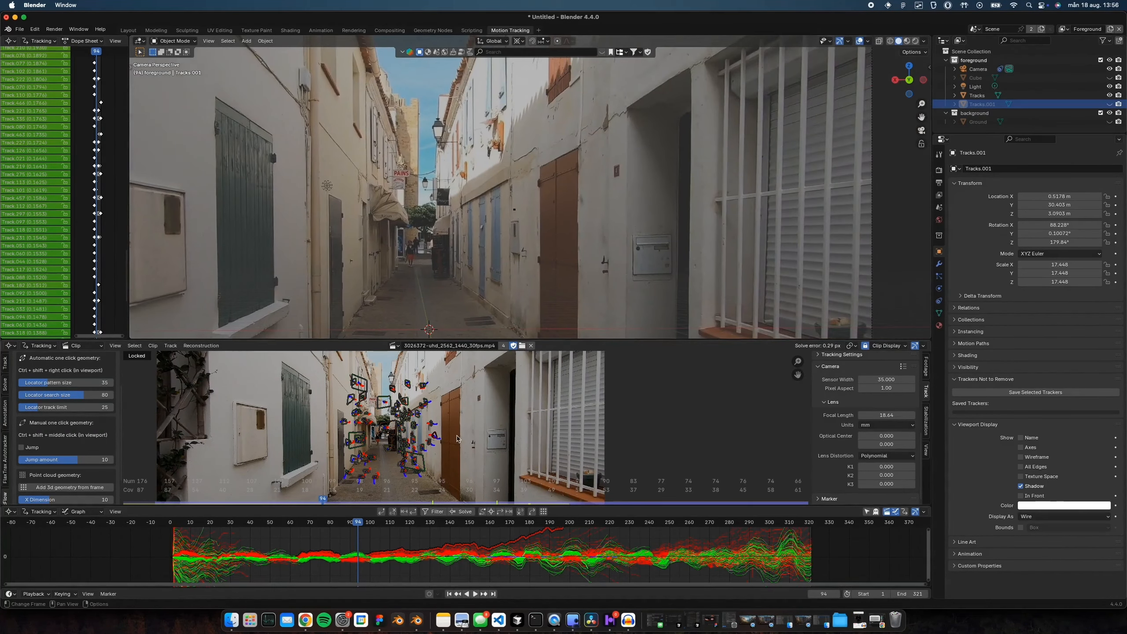
left_click(245, 519)
scroll(514, 141, "up", 5)
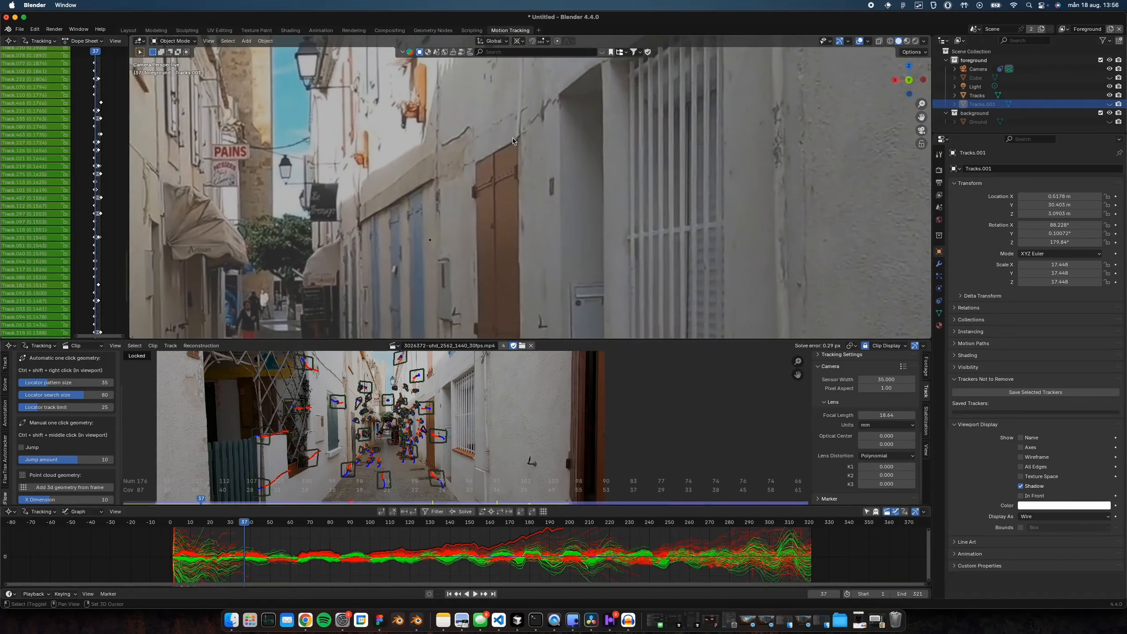
scroll(514, 142, "up", 2)
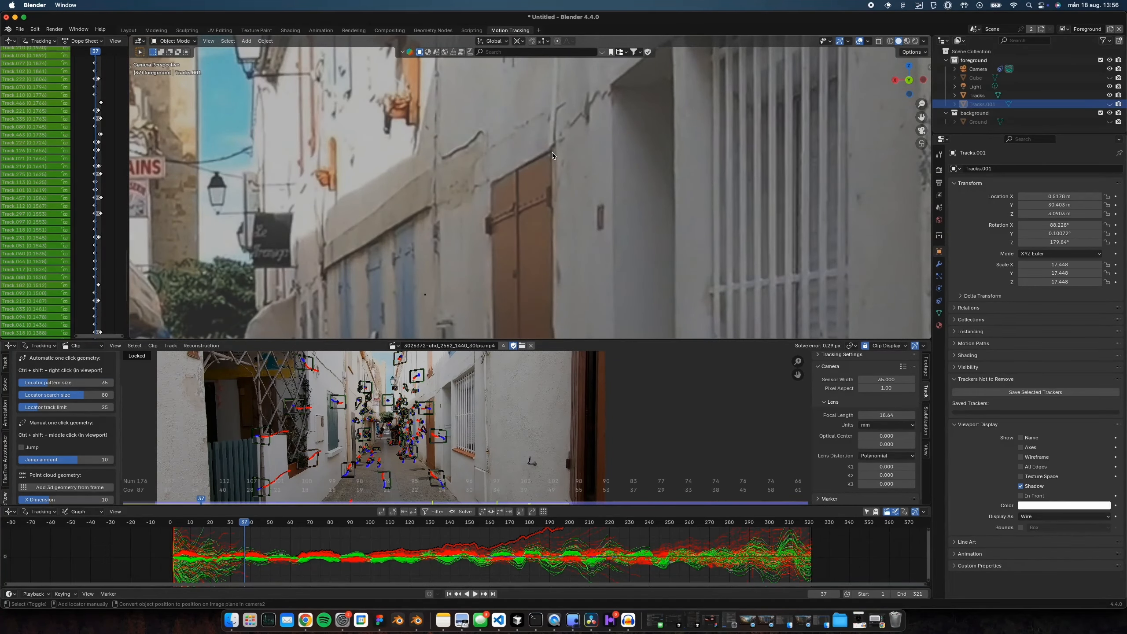
middle_click(554, 156, "ctrl+shift")
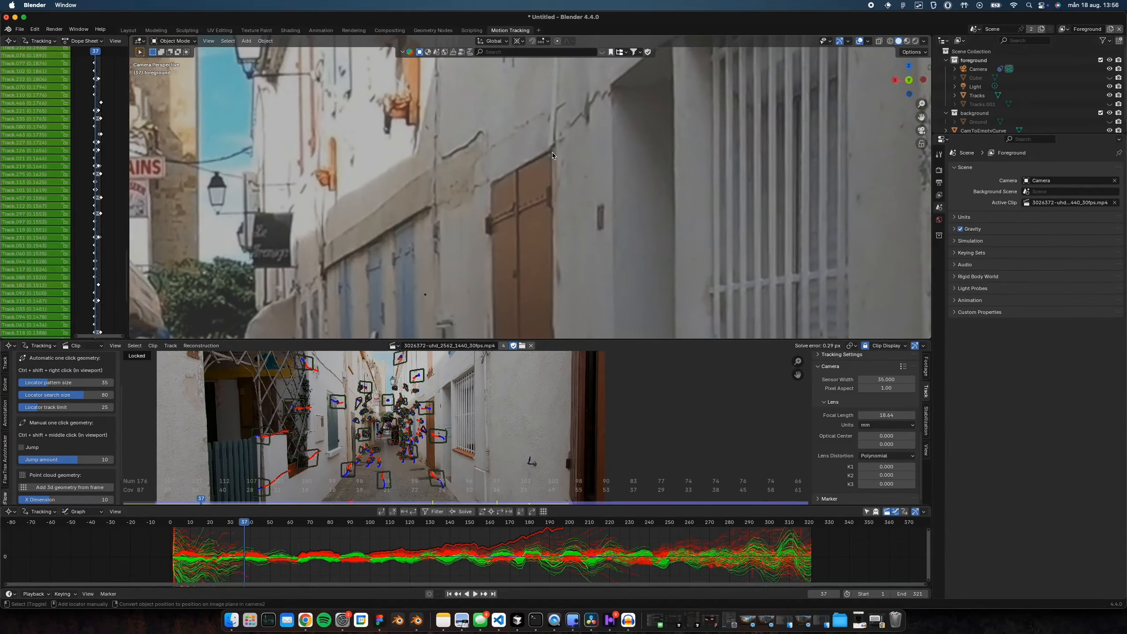
key("Home")
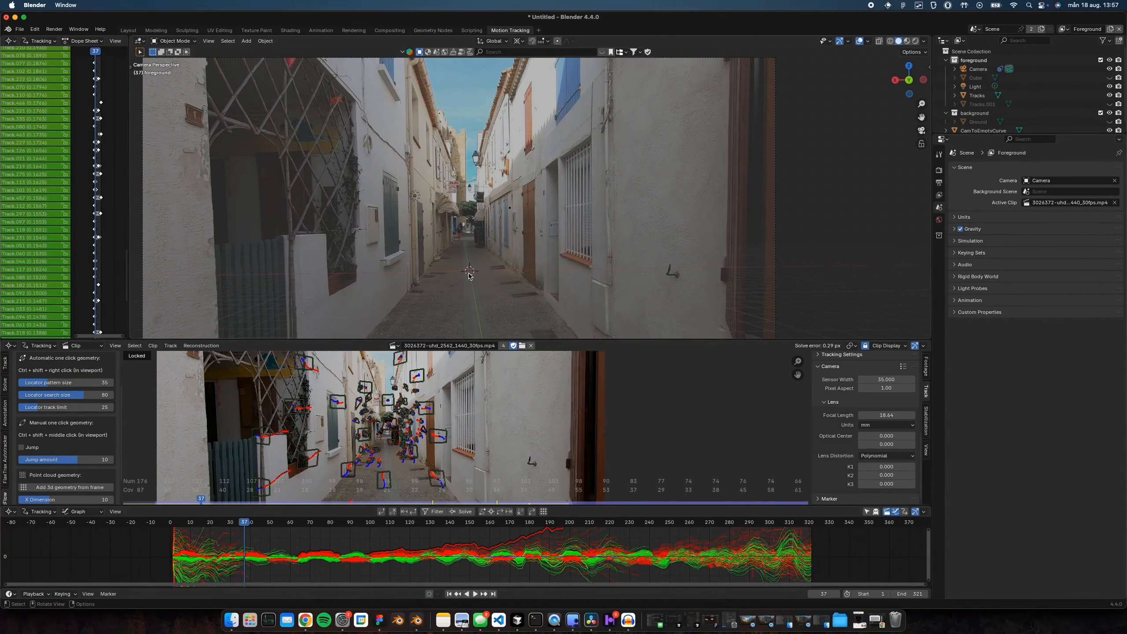
left_click_drag(244, 522, 468, 513)
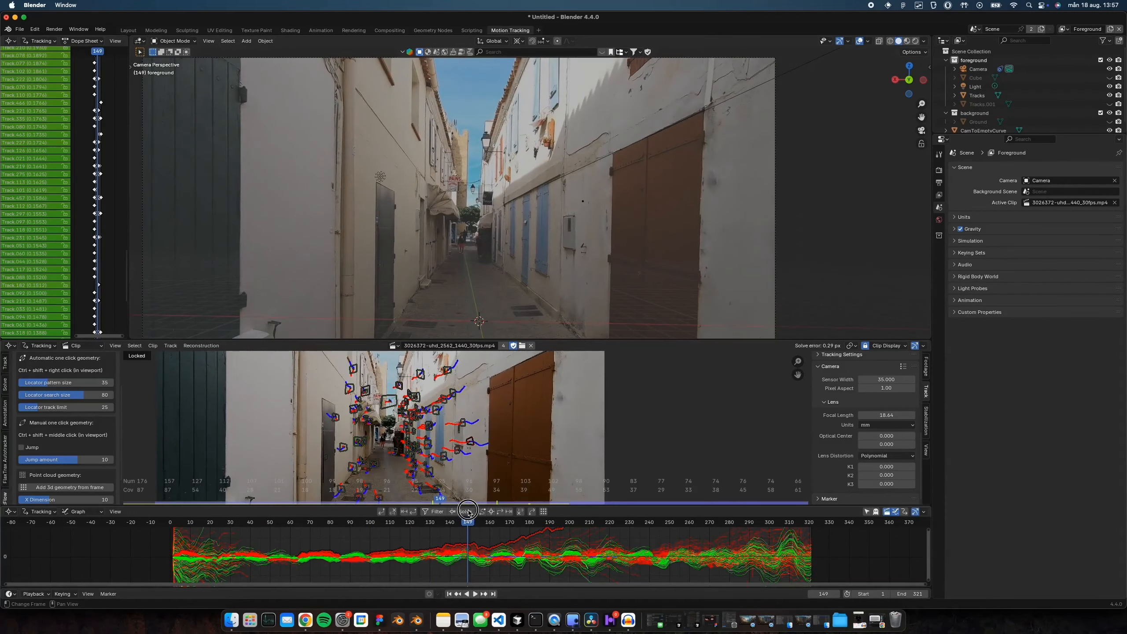
middle_click(706, 112, "ctrl+shift")
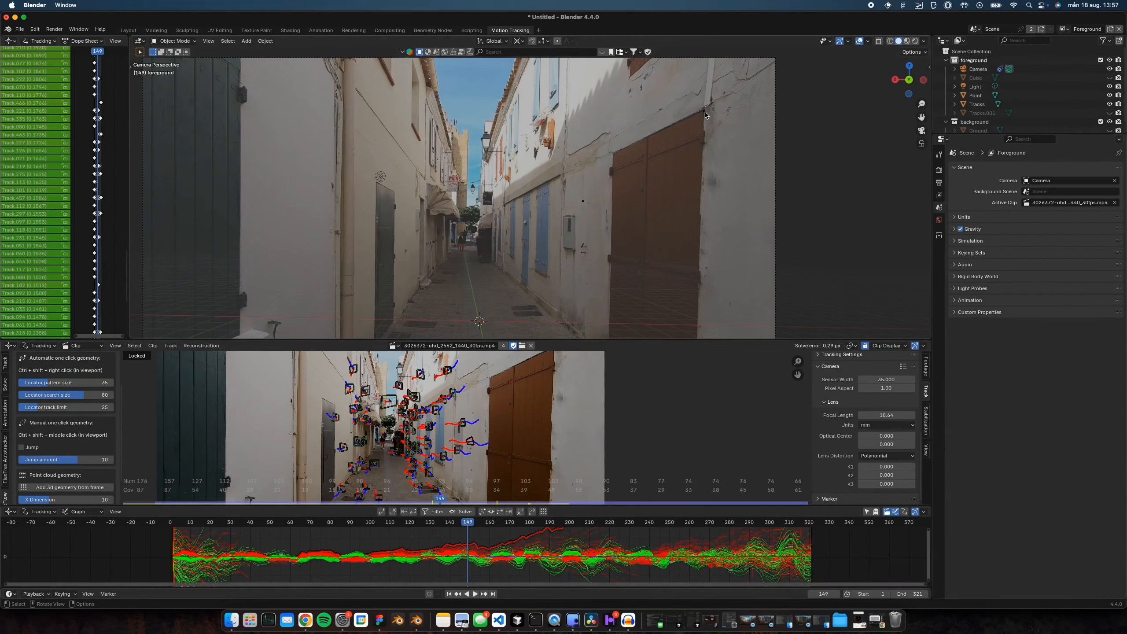
left_click(705, 112)
- Complete a second manual locator at the brown door's upper-left corner at frame 178, and check its placement up close
left_click_drag(469, 523, 526, 524)
left_click(588, 208)
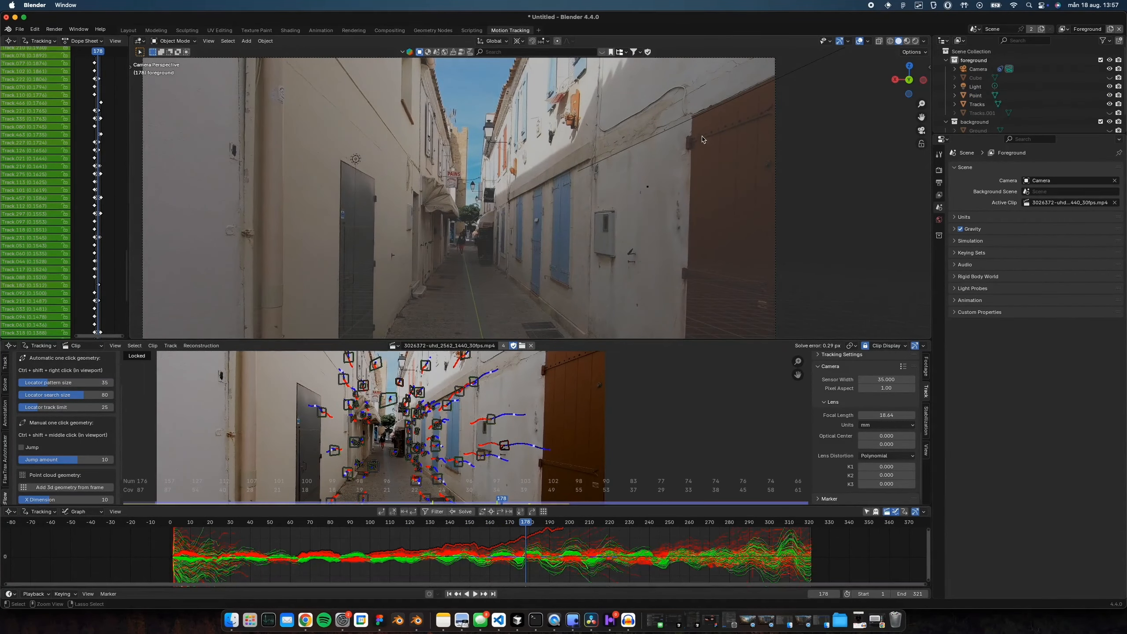
middle_click(693, 119, "ctrl+shift")
left_click(694, 119)
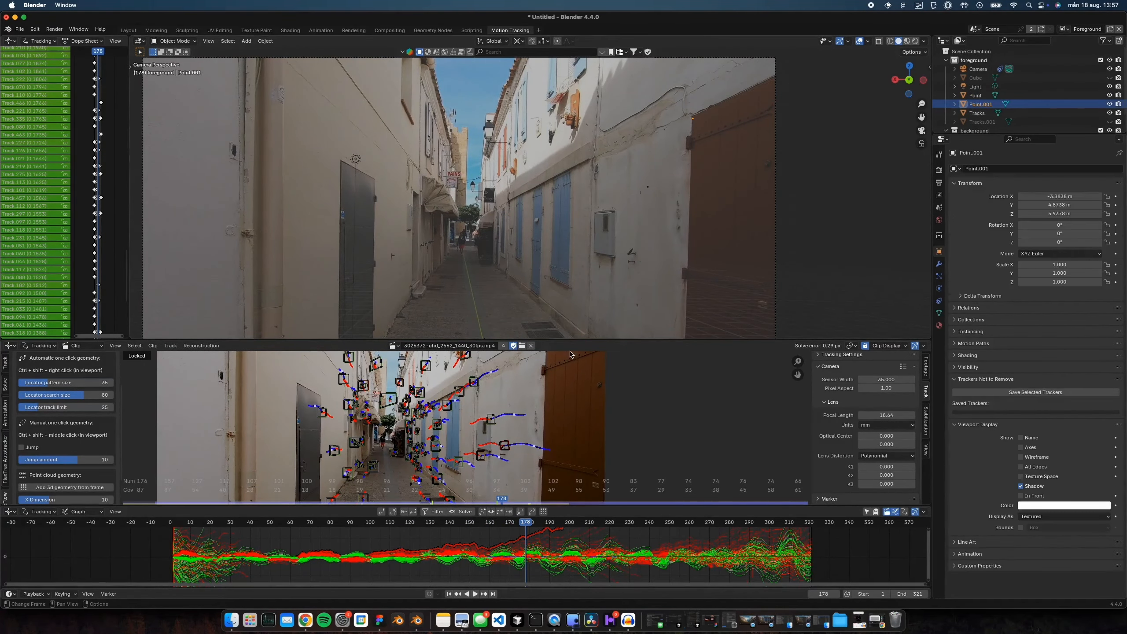
middle_click_drag(694, 119, 597, 198, "shift")
scroll(597, 198, "up", 6)
middle_click_drag(727, 197, 588, 188, "shift")
scroll(589, 187, "down", 10)
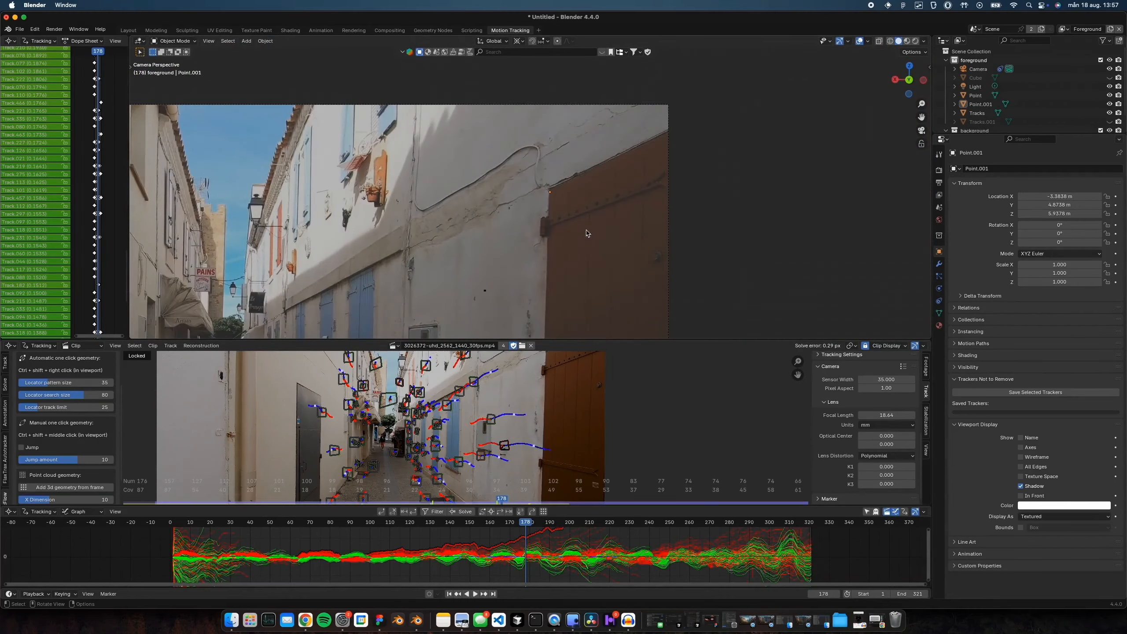
- Return to about frame 102, enable the frame jump for manual one-click geometry and set its amount to 40
left_click(442, 550)
left_click_drag(442, 524, 373, 525)
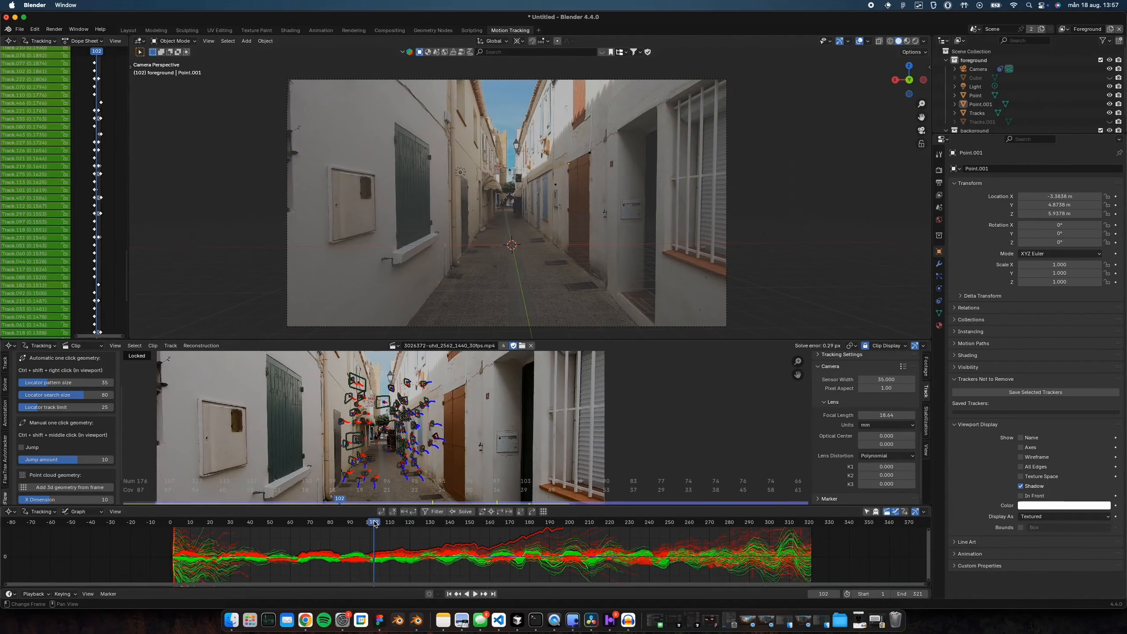
left_click(30, 450)
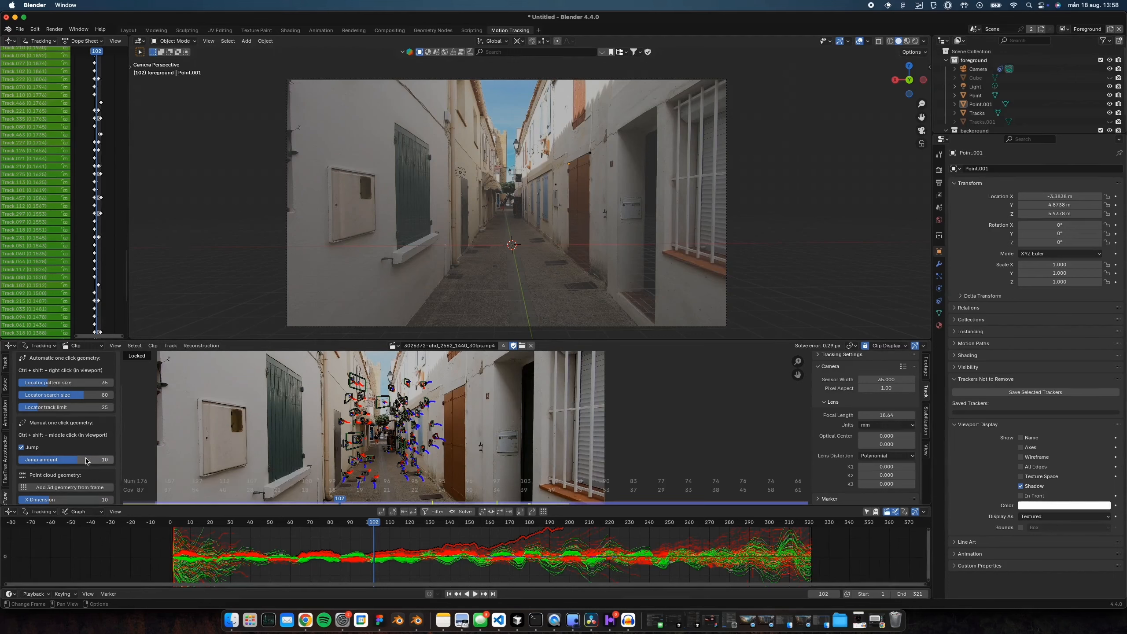
left_click(86, 460)
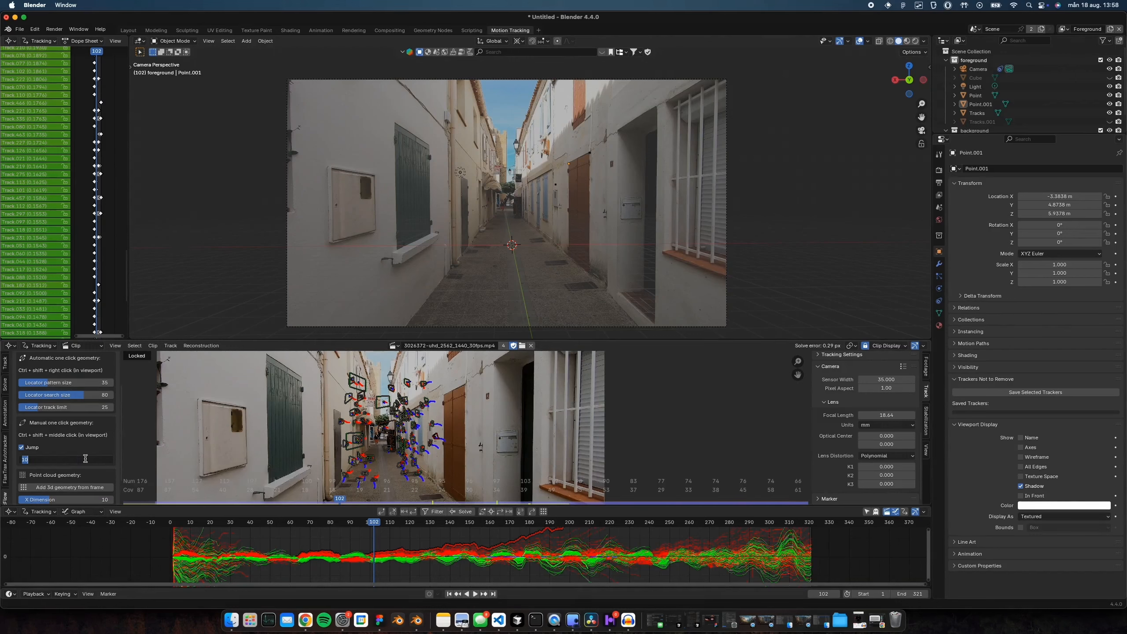
type("40")
key("Return")
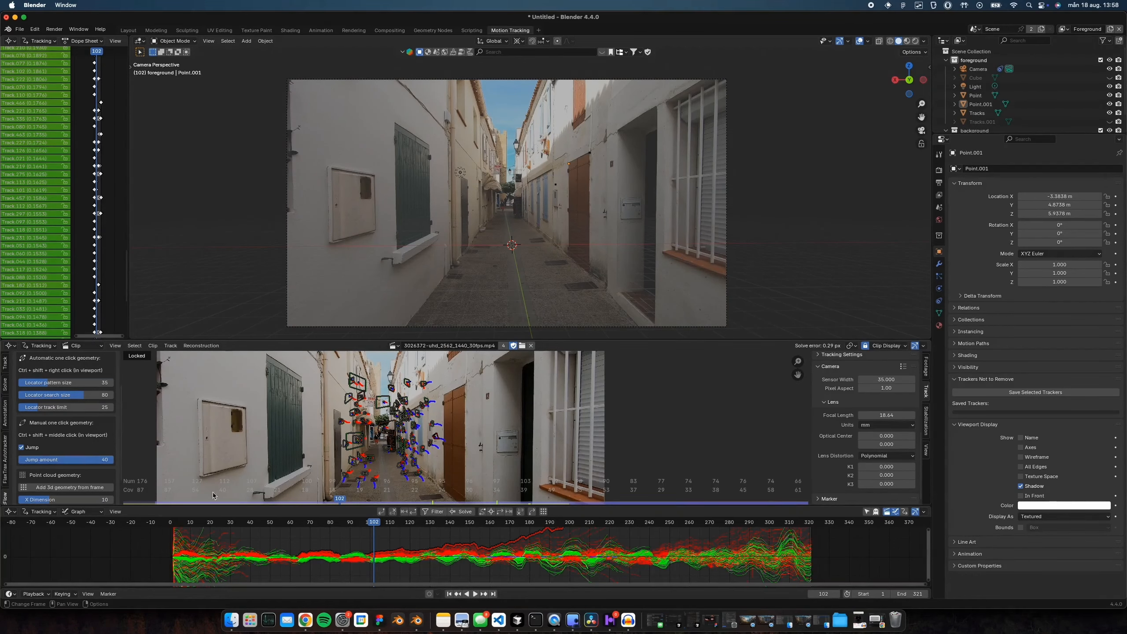
- Add a manual locator at the top of the small wall box beside the brown door, marking it at frames 60 and 100
left_click(290, 523)
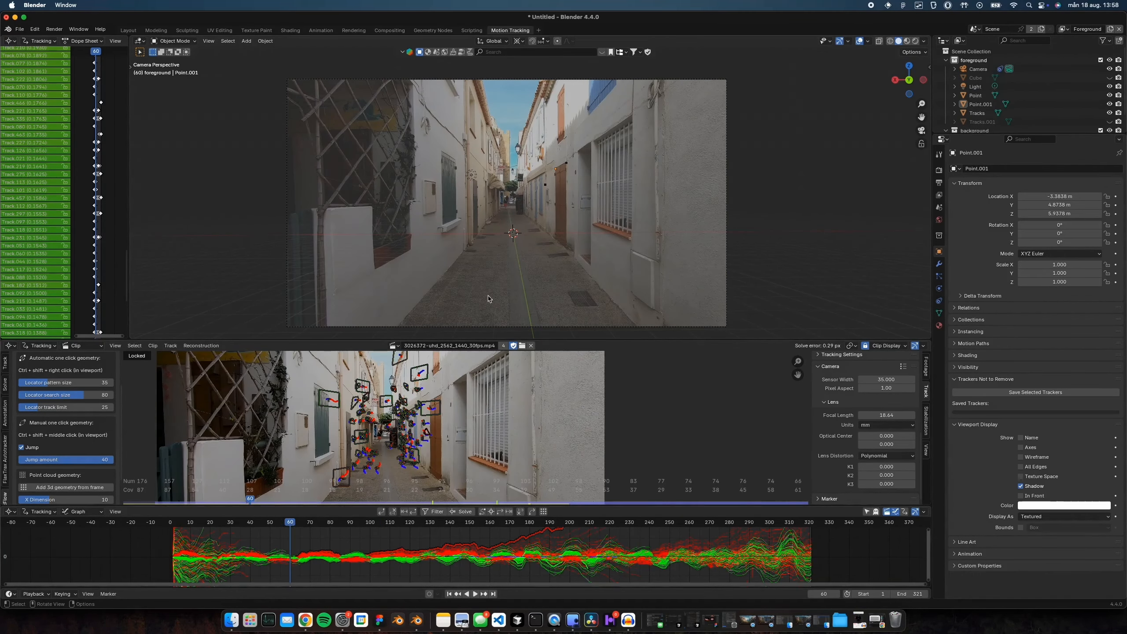
scroll(560, 237, "up", 6)
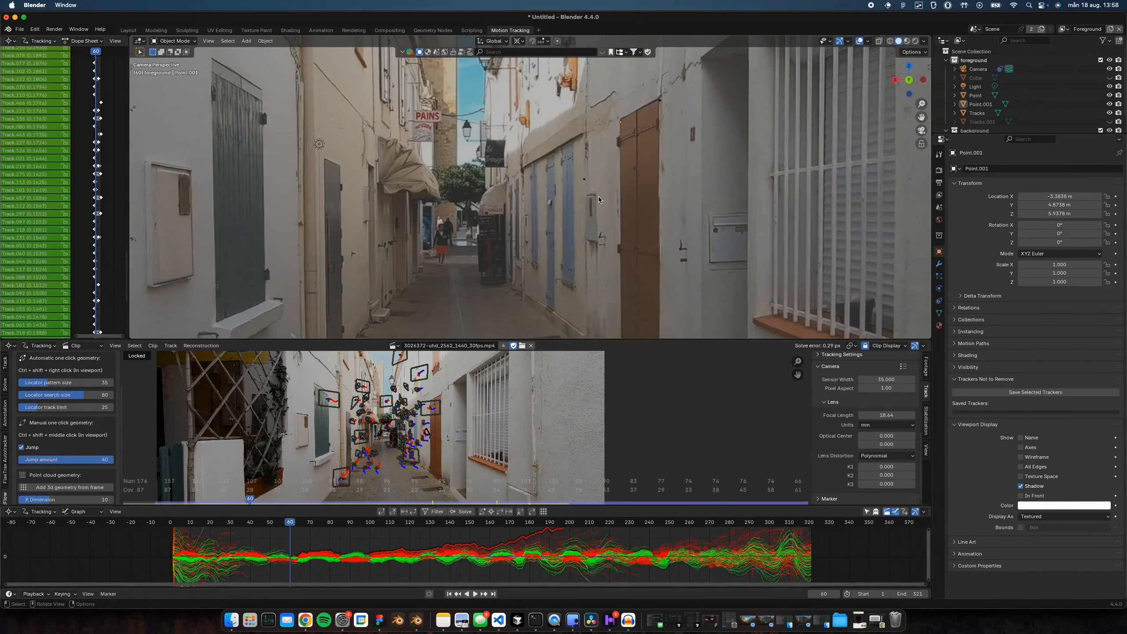
scroll(597, 200, "down", 1)
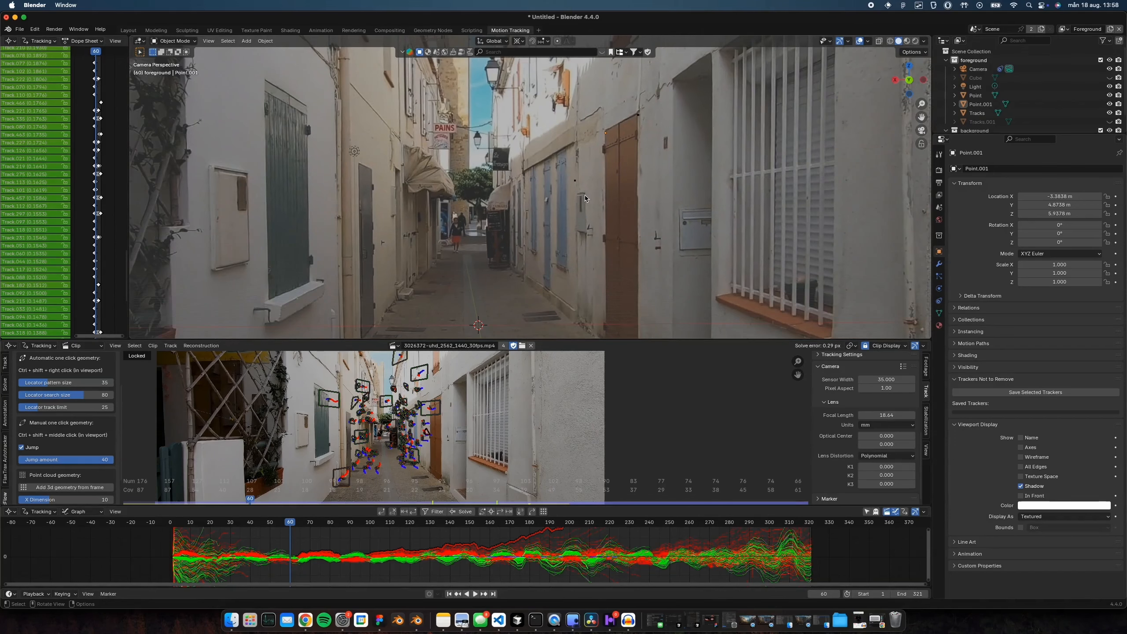
scroll(577, 198, "down", 2)
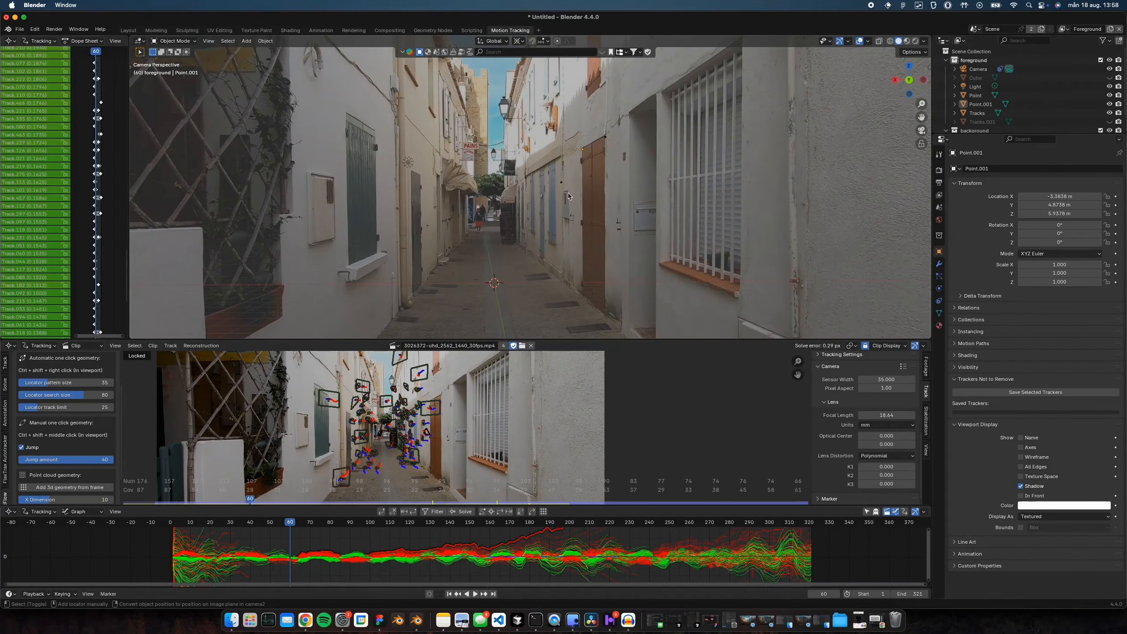
middle_click(568, 193, "ctrl+shift")
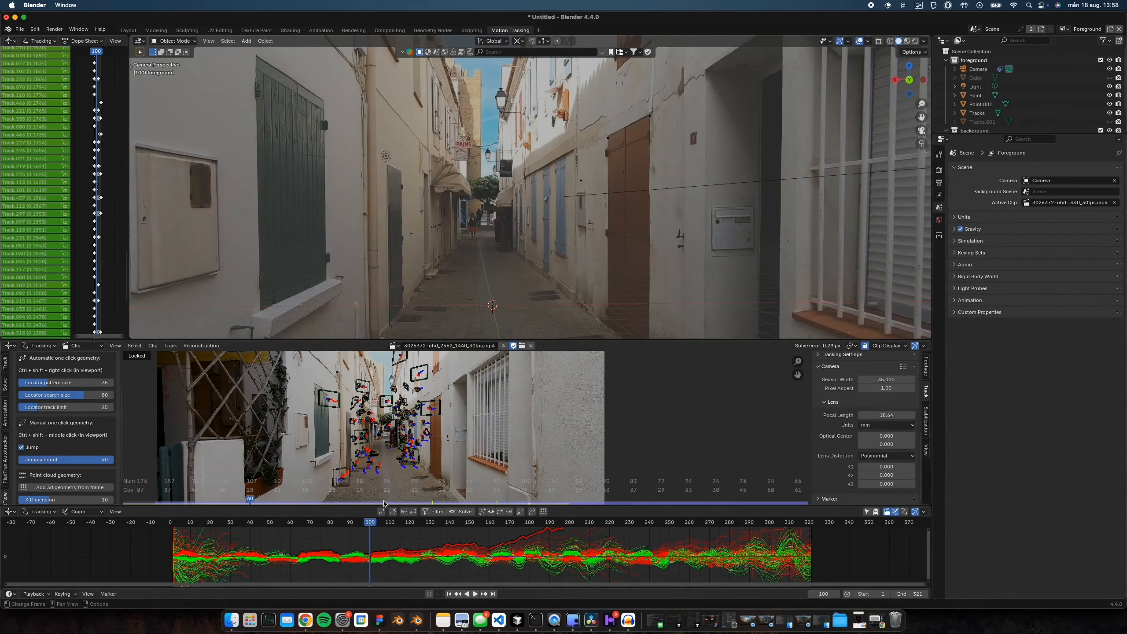
middle_click(584, 196, "ctrl+shift")
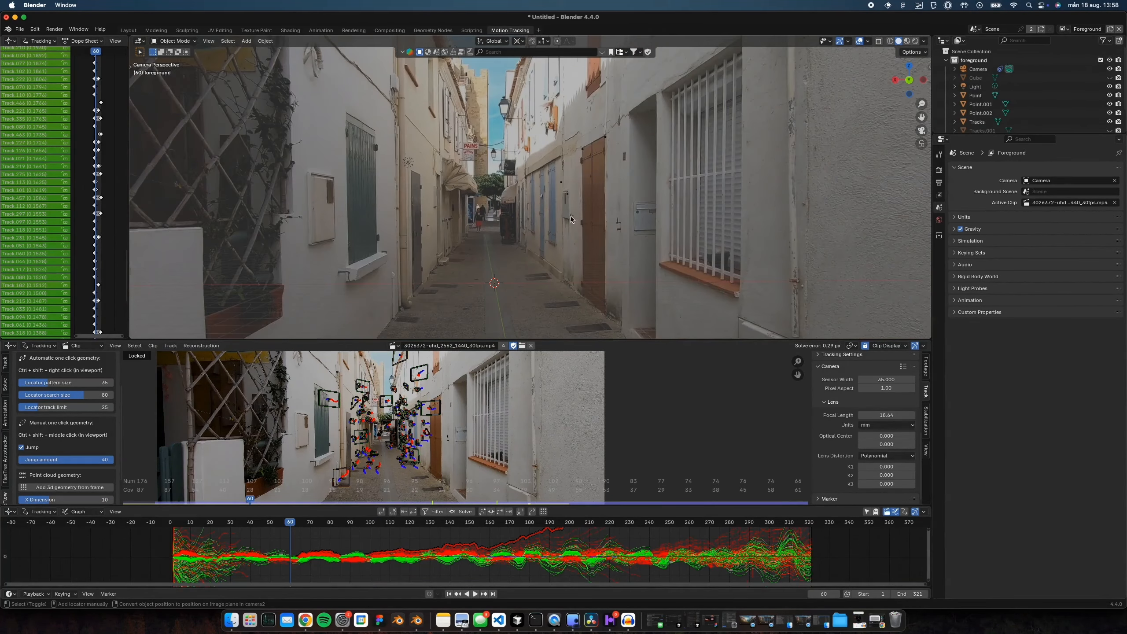
- Add more manual locators at the wall box's lower edge, lower on the wall and near the blue shutter's upper corner, using frames 60 and 100
middle_click(568, 216, "ctrl+shift")
middle_click(585, 230, "ctrl+shift")
middle_click(587, 232, "ctrl+shift")
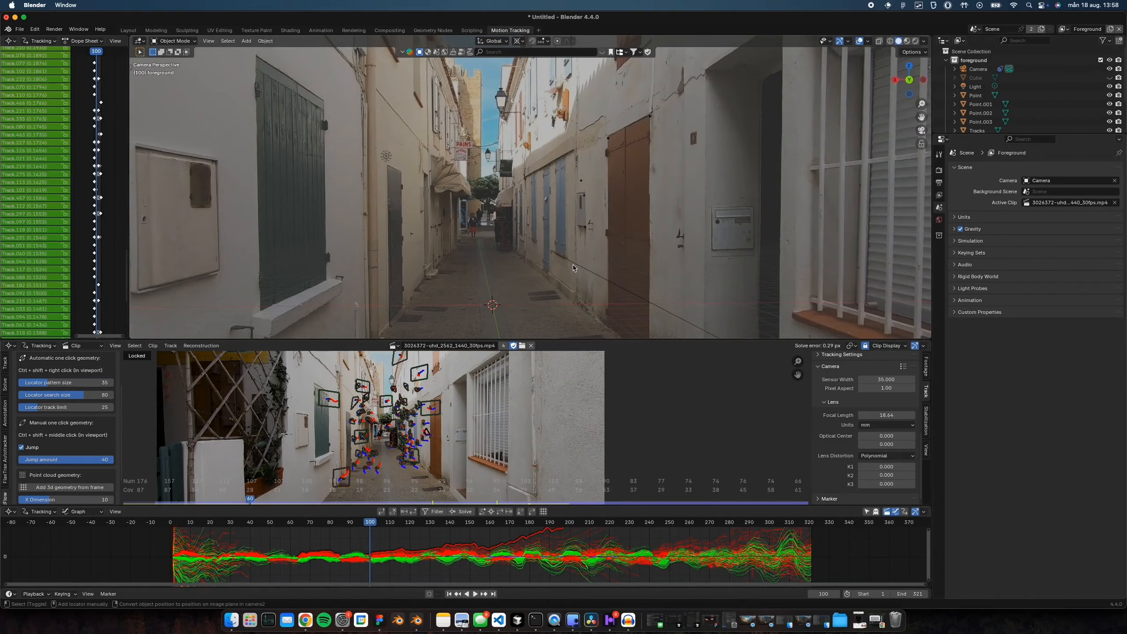
middle_click(568, 263, "ctrl+shift")
middle_click(558, 164, "ctrl+shift")
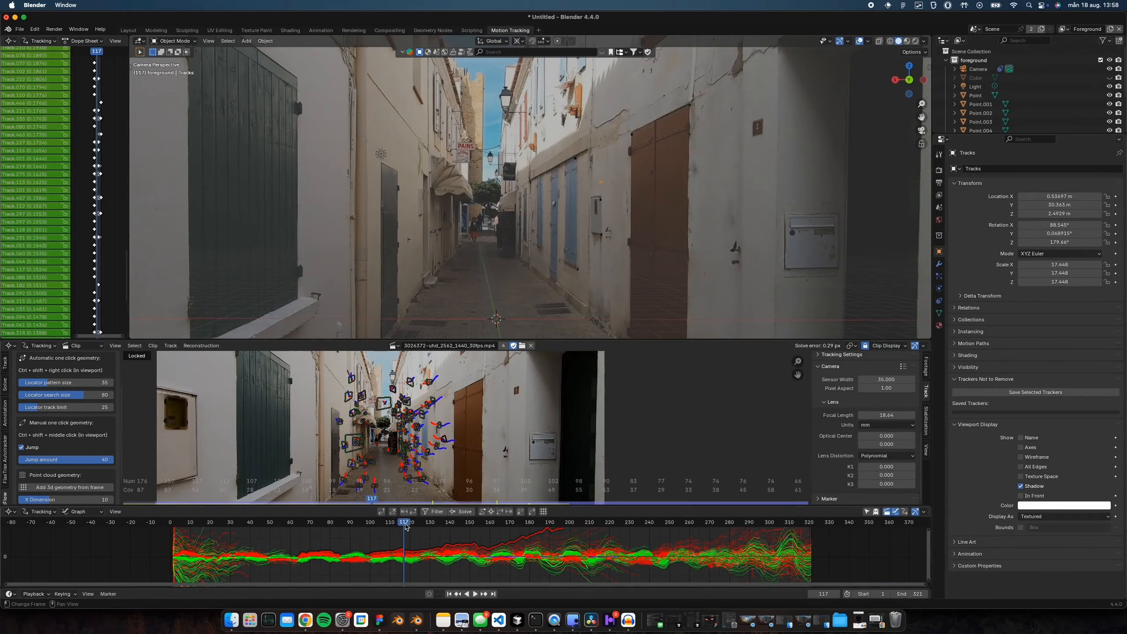
- Turn off the frame jump, place a manual locator on the handle beside the brown door from frames 69 and 68, and check its position
left_click_drag(405, 522, 307, 522)
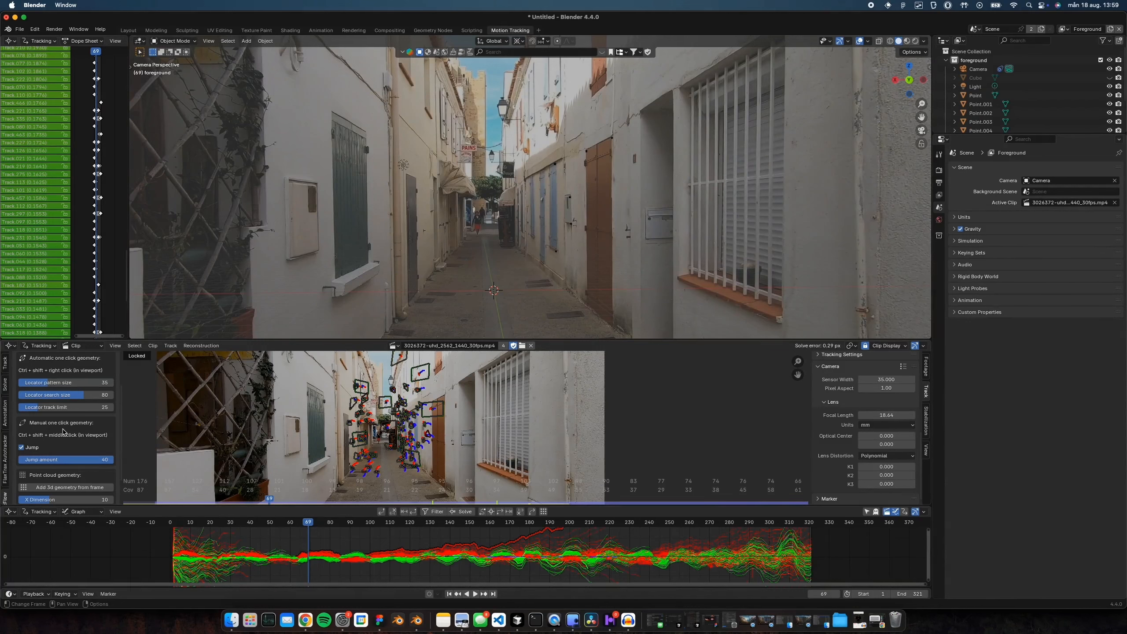
left_click(29, 449)
scroll(548, 196, "up", 3)
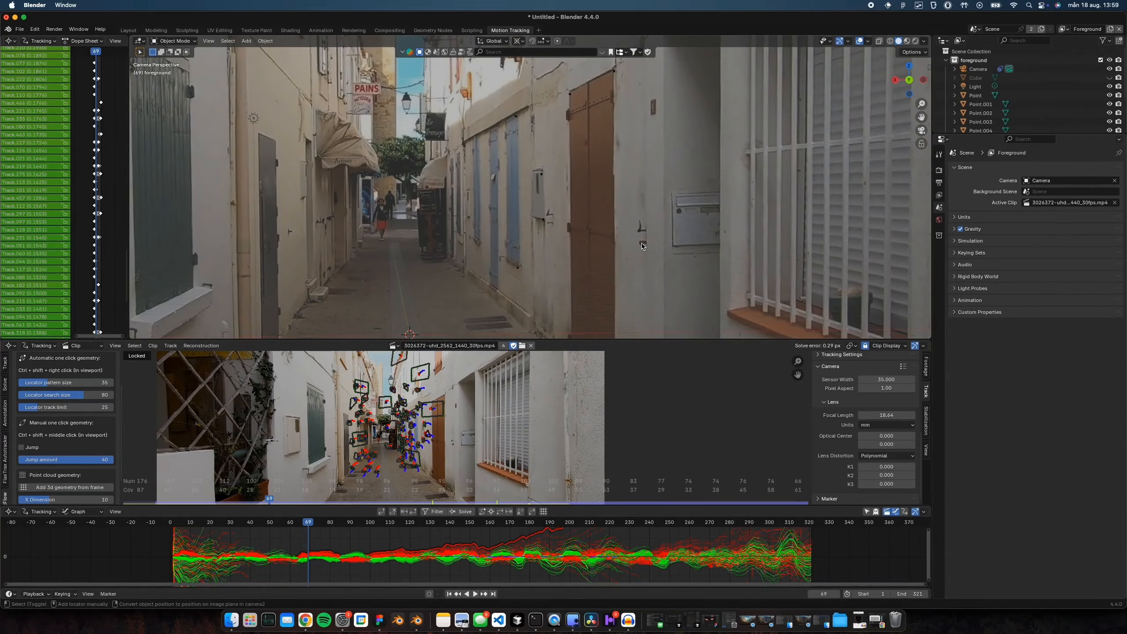
key("Home")
left_click_drag(307, 521, 306, 522)
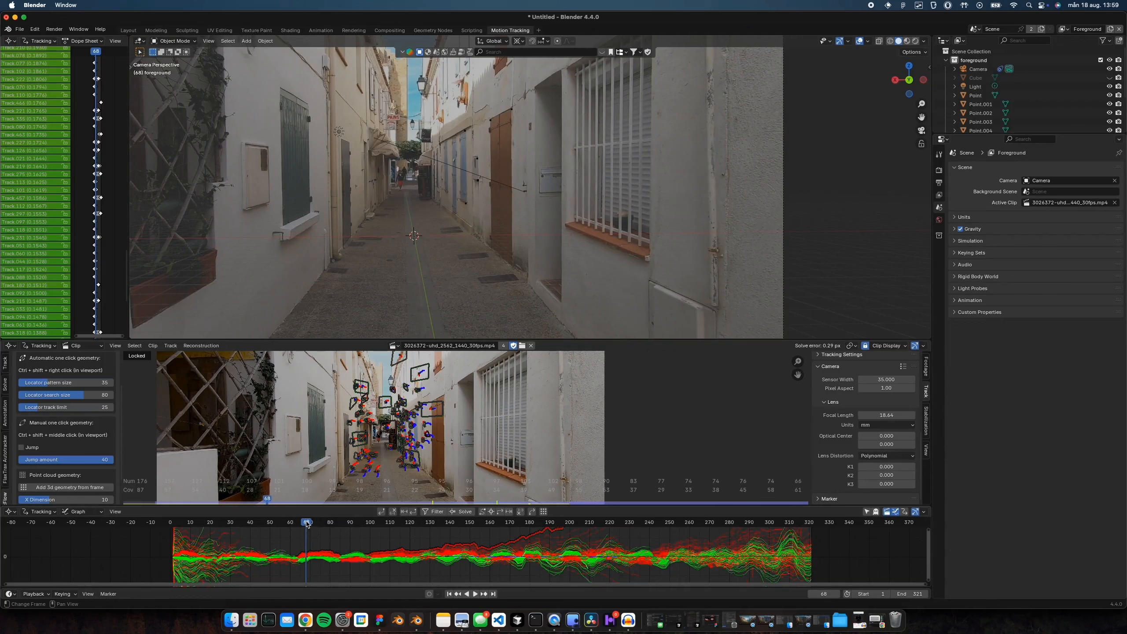
middle_click(525, 193, "ctrl+shift")
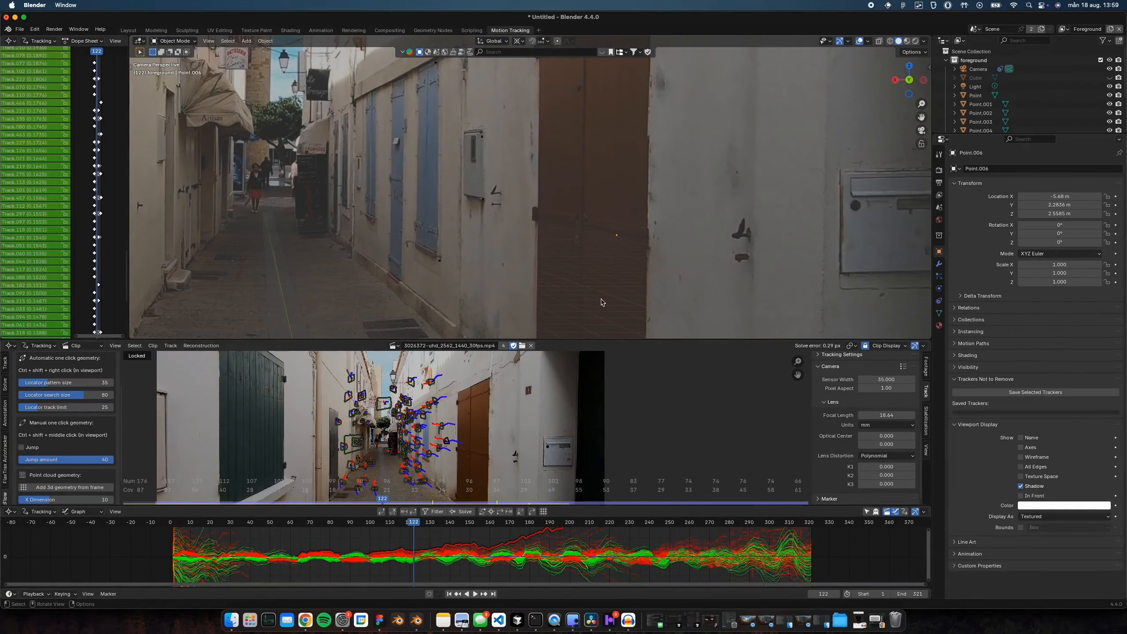
left_click_drag(412, 524, 309, 529)
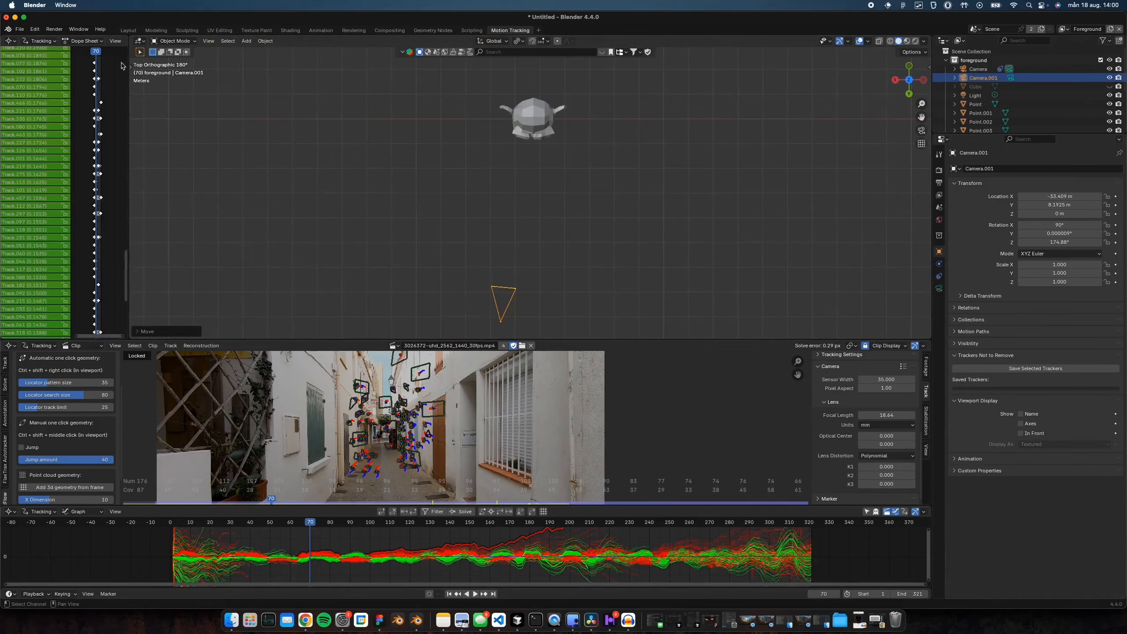
- Draw an annotation line from the camera to the monkey head in the top view
key("t")
left_click(141, 165)
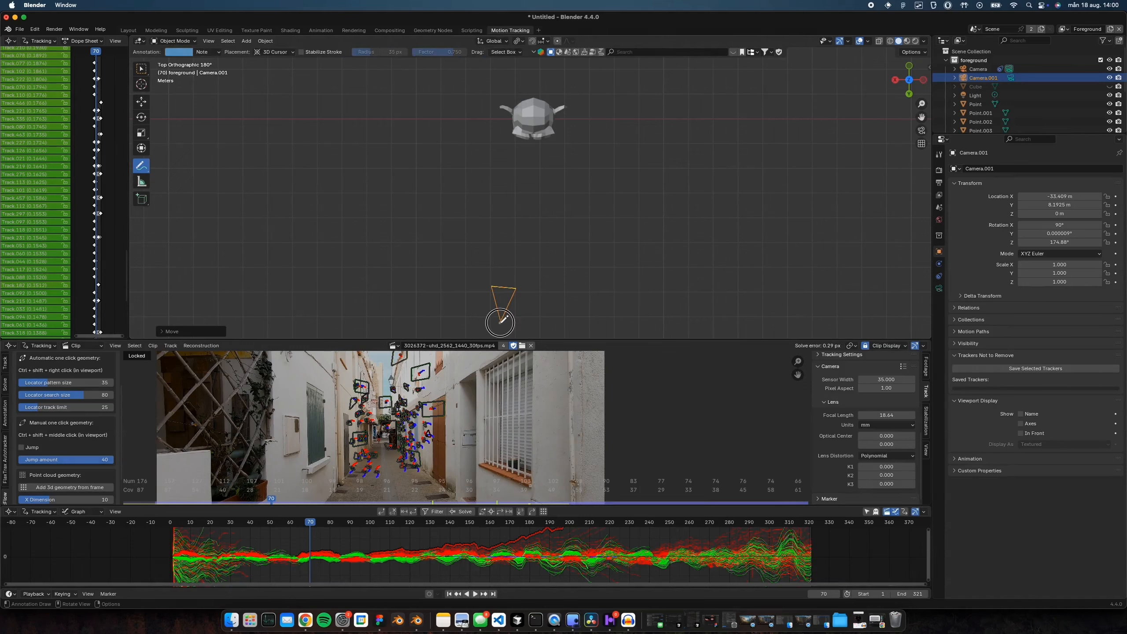
left_click_drag(501, 322, 541, 138)
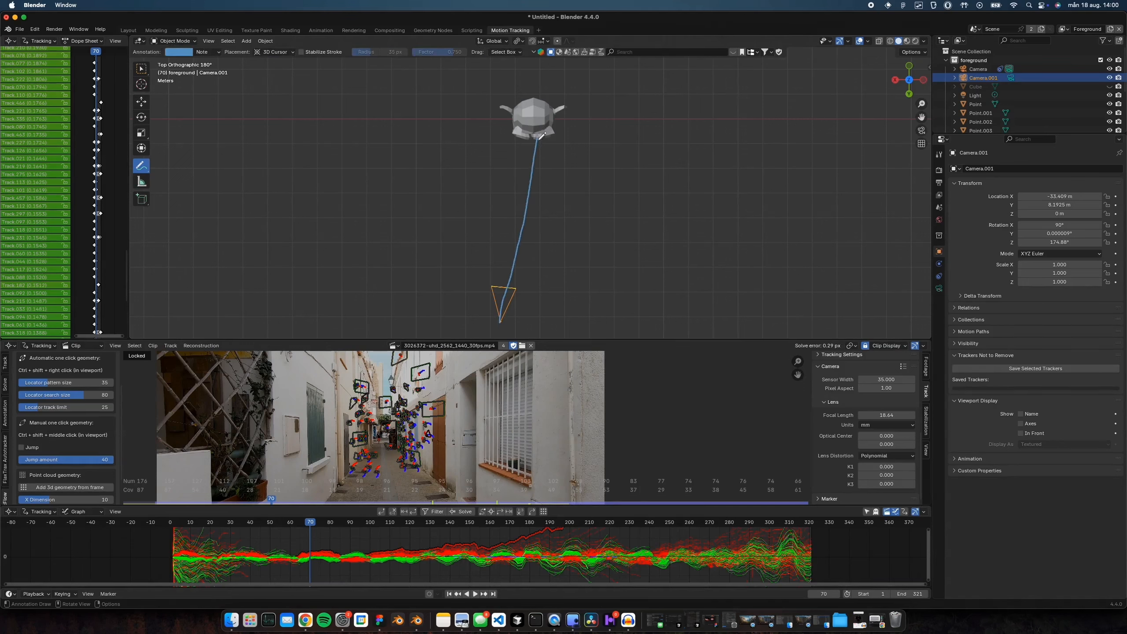
- Duplicate the camera close beside the original, annotate a sight line from the copy to the monkey head, and compare both lines
left_click(142, 68)
key("shift+d")
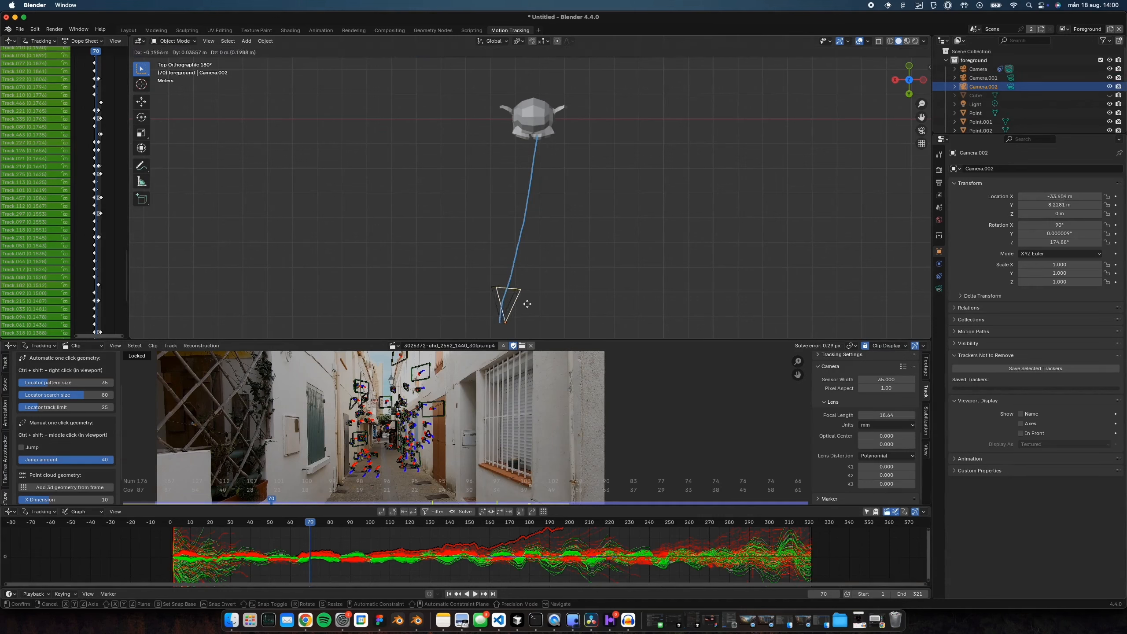
left_click(316, 234)
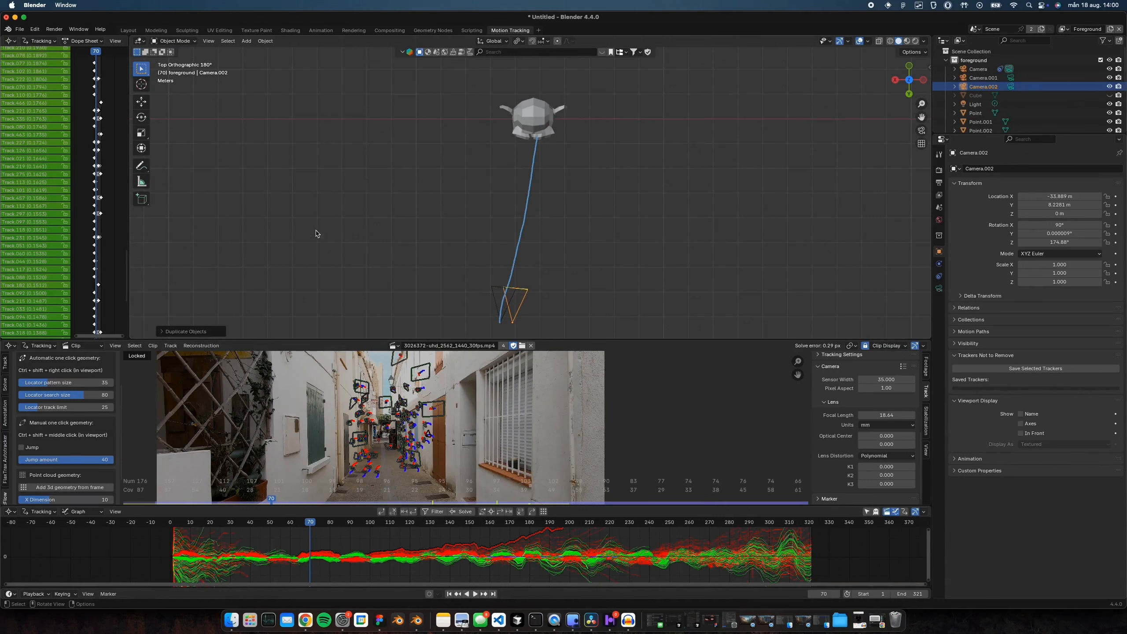
left_click(142, 166)
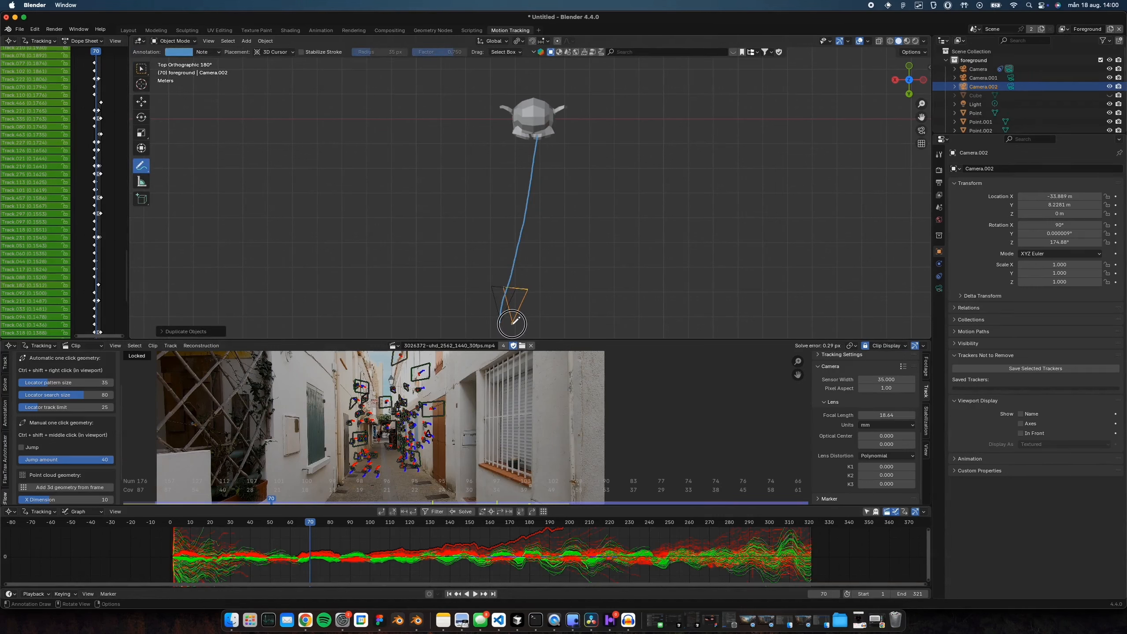
left_click_drag(513, 324, 542, 110)
scroll(591, 148, "up", 3)
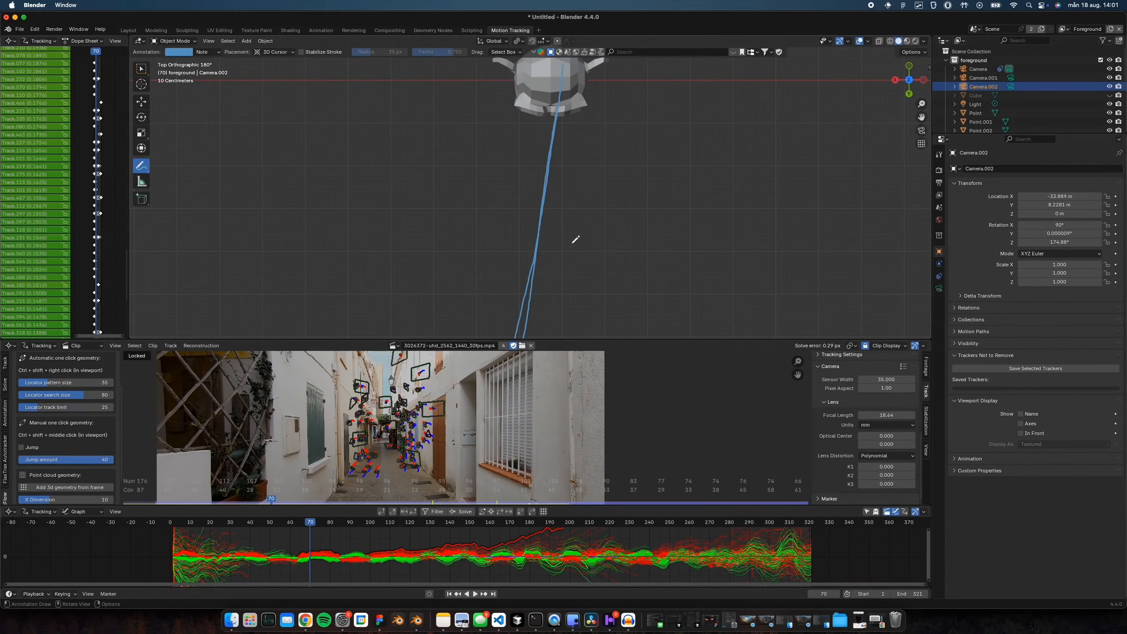
scroll(576, 242, "down", 6)
middle_click_drag(576, 281, 549, 249, "shift")
scroll(542, 254, "up", 4)
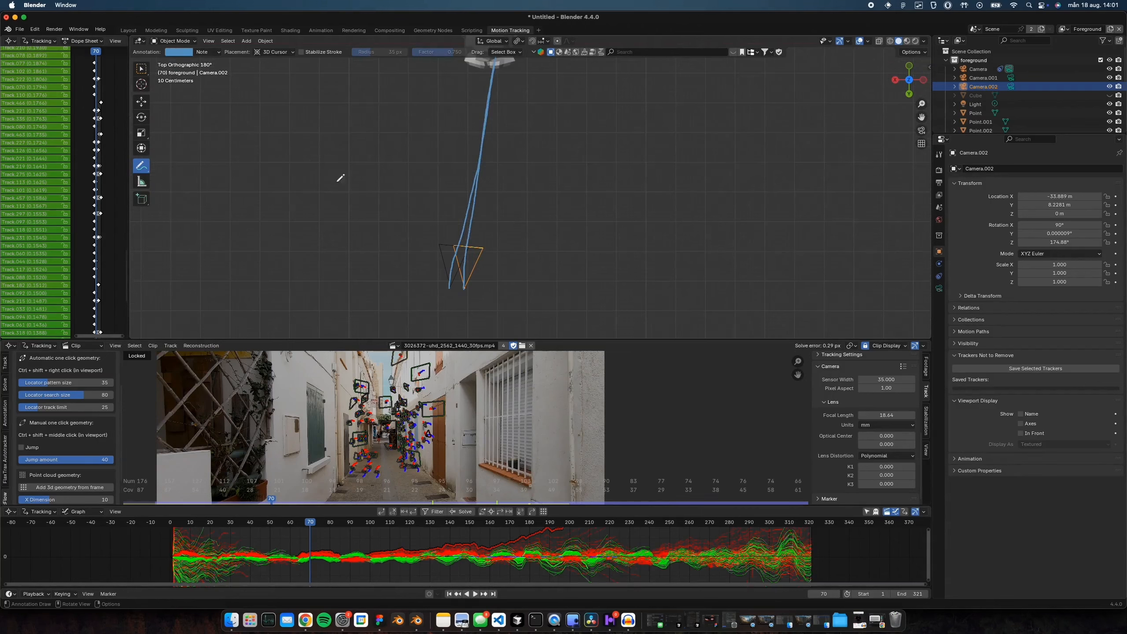
- Undo the second sight line and the nearby camera copy
key("super+z")
key("super+z")
left_click(142, 69)
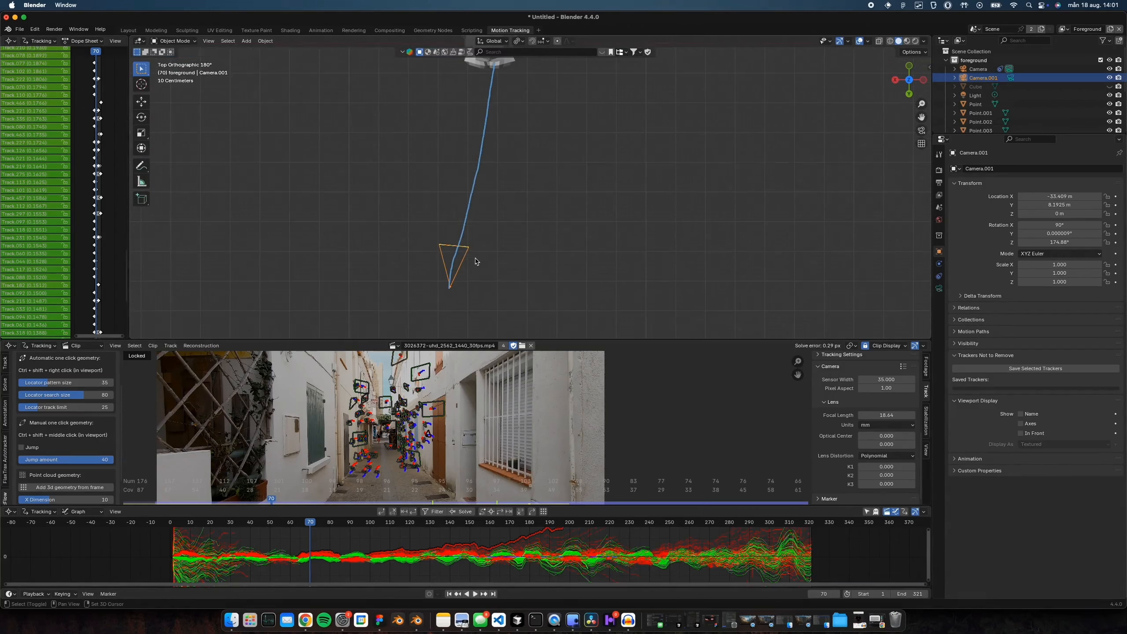
- Duplicate the camera farther to the side and rotate the copy to aim at the monkey head
key("shift+d")
key("r")
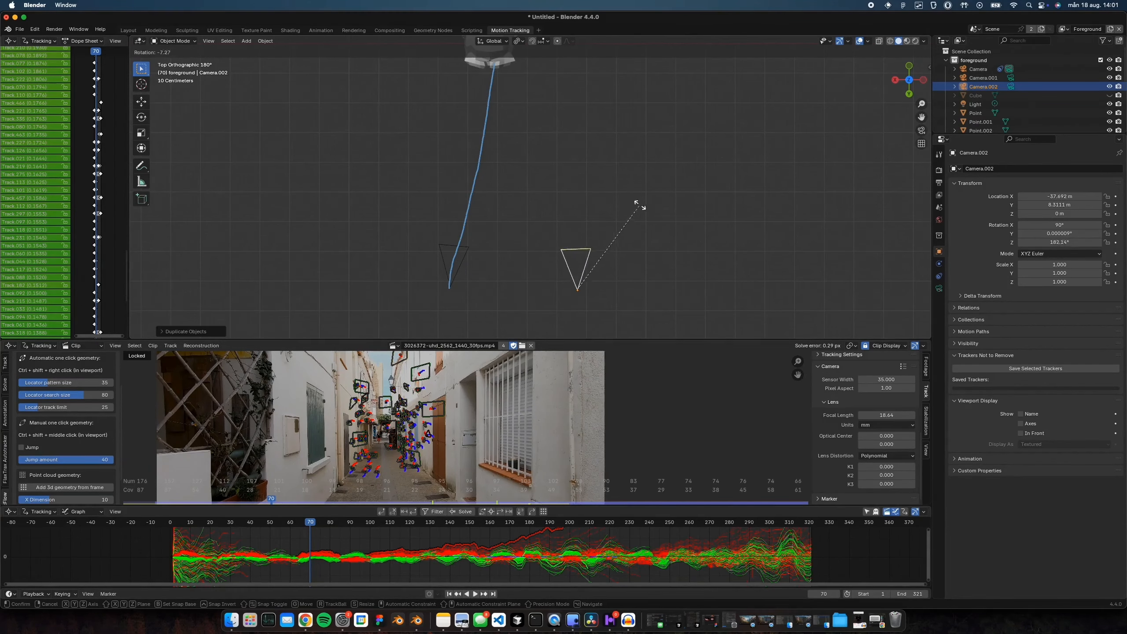
left_click(612, 202)
middle_click_drag(576, 196, 605, 224, "shift")
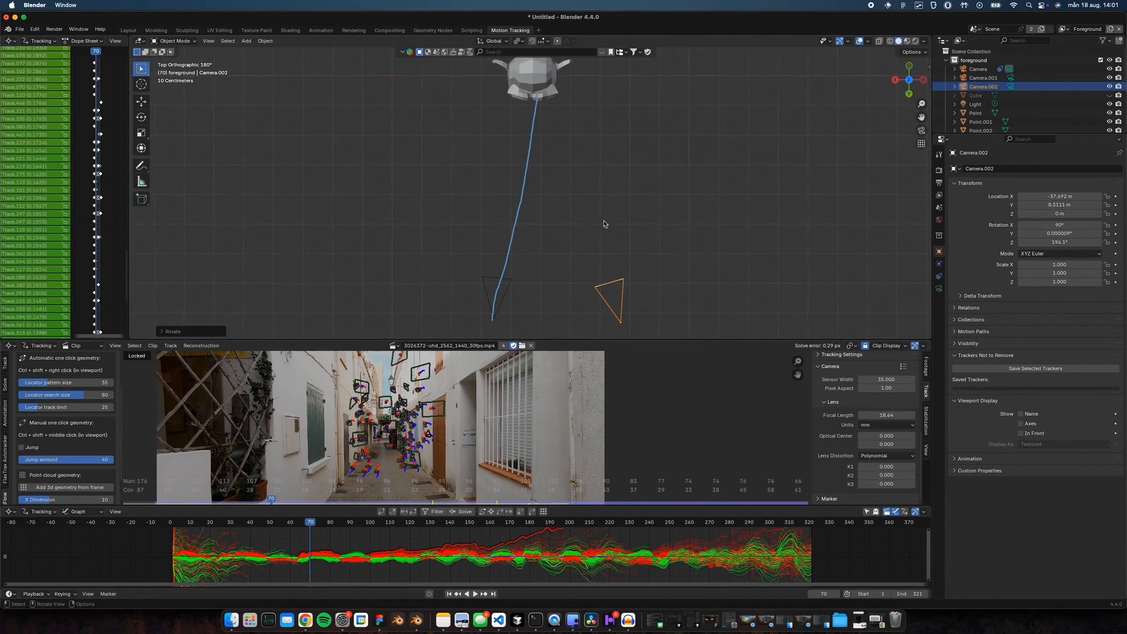
left_click(222, 182)
- Annotate a sight line from the distant camera copy to the monkey head and mark where it meets the first line
left_click(141, 165)
scroll(502, 301, "down", 3)
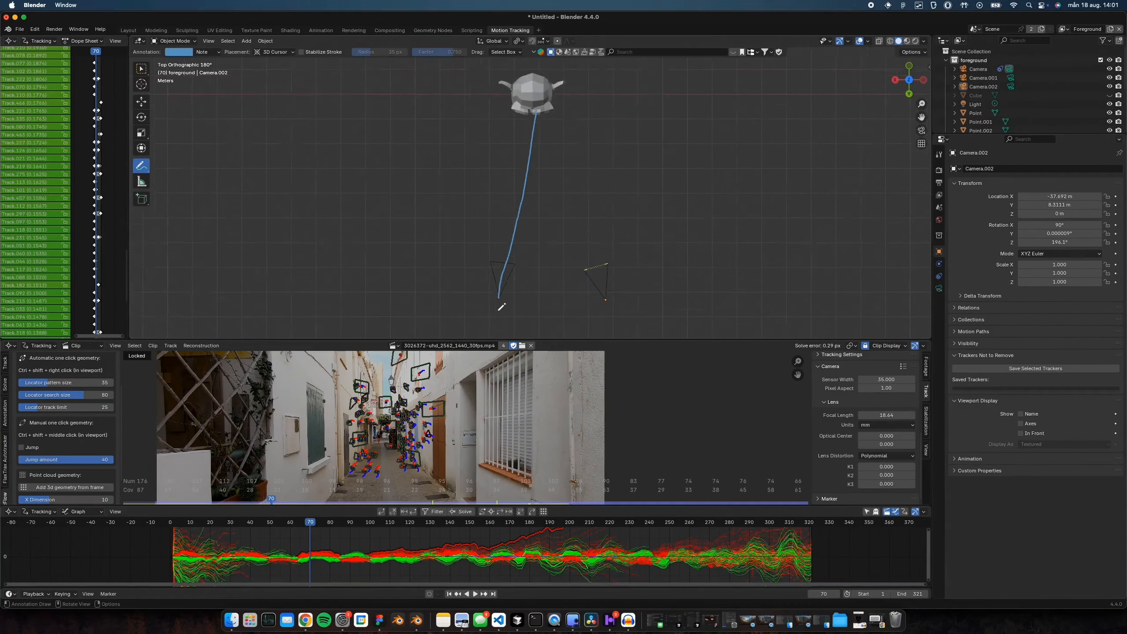
scroll(515, 256, "up", 2)
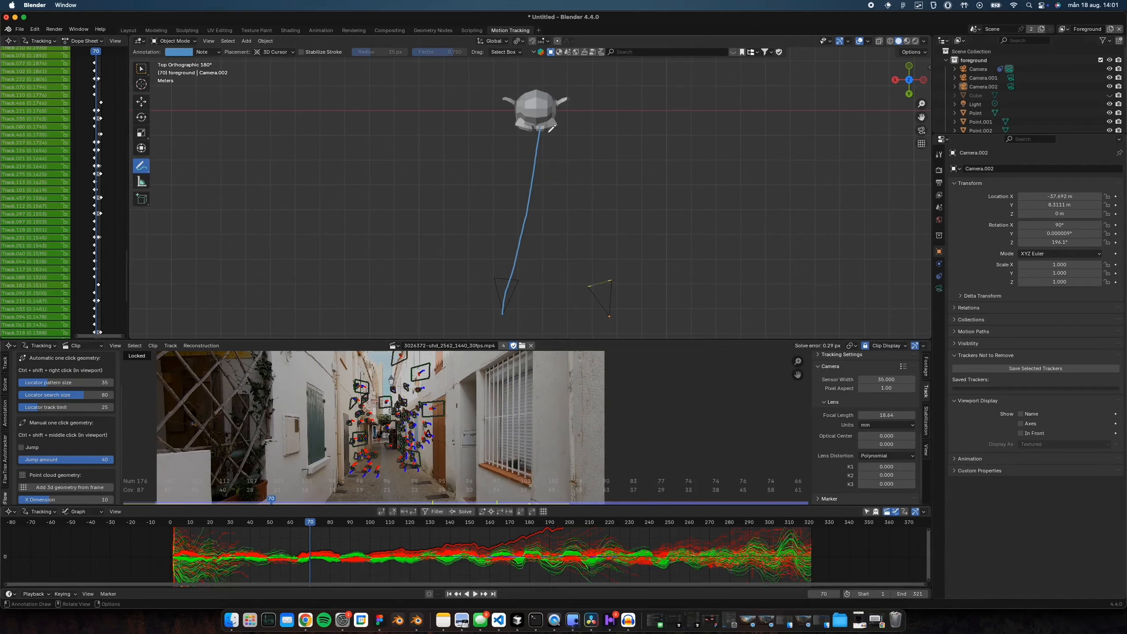
left_click_drag(610, 316, 517, 87)
mouse_move(542, 136)
left_mouse_down()
mouse_move(534, 139)
mouse_move(548, 139)
left_mouse_up()
scroll(486, 157, "down", 4)
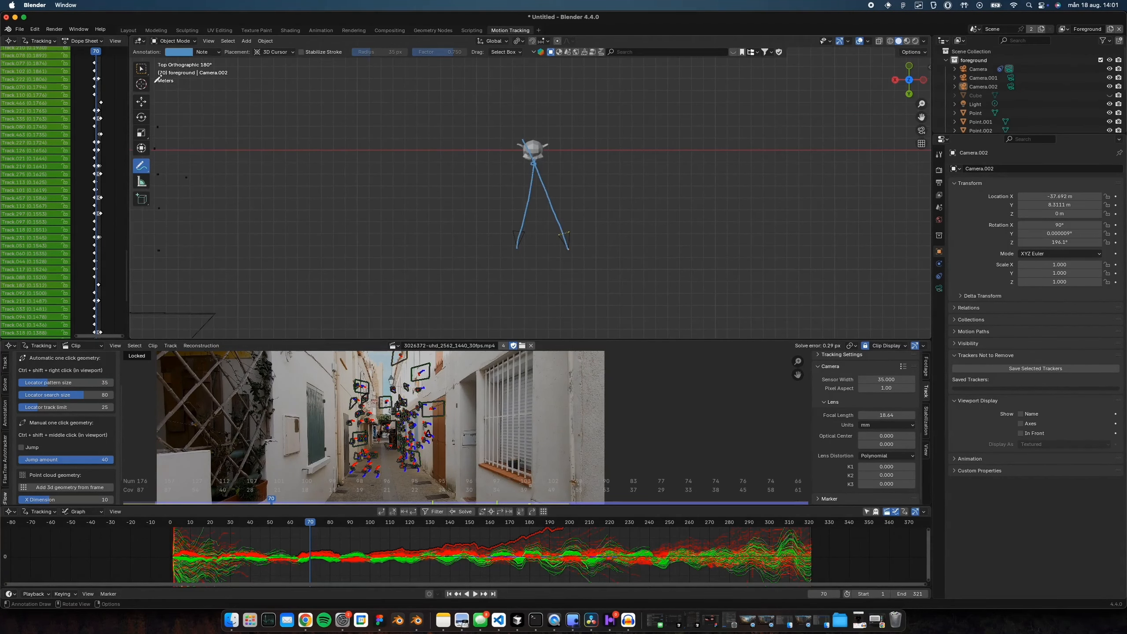
- Delete the two example cameras and the monkey head, and erase the annotation lines
left_click(141, 69)
left_click_drag(469, 107, 644, 273)
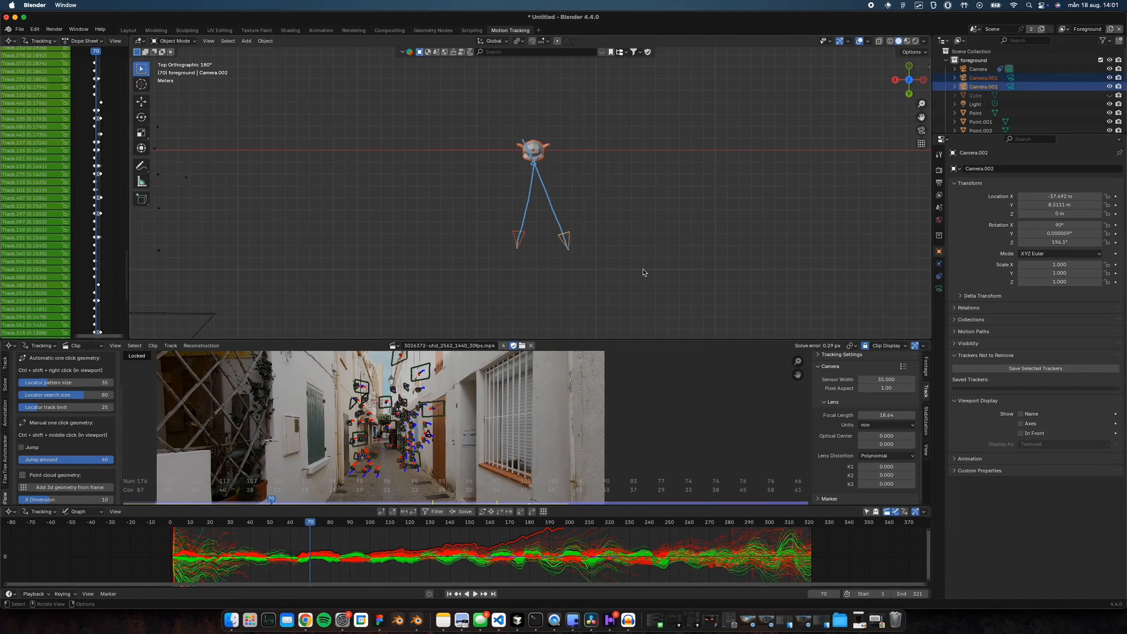
key("Delete")
left_click(142, 166)
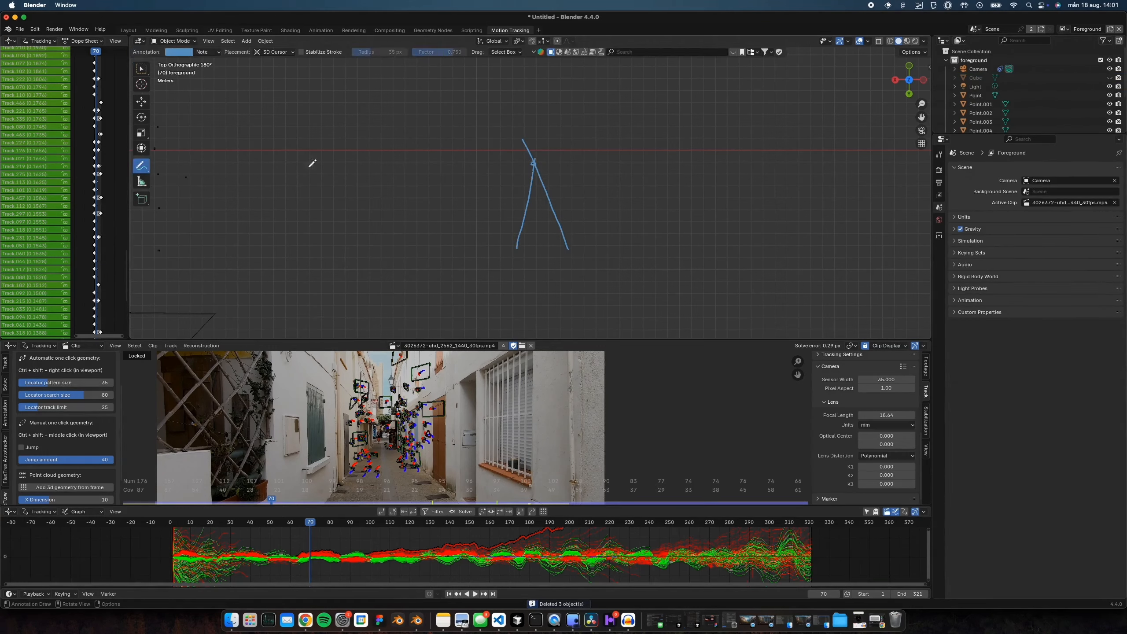
mouse_move(520, 129)
left_mouse_down("ctrl")
mouse_move(574, 252)
mouse_move(517, 231)
left_mouse_up("ctrl")
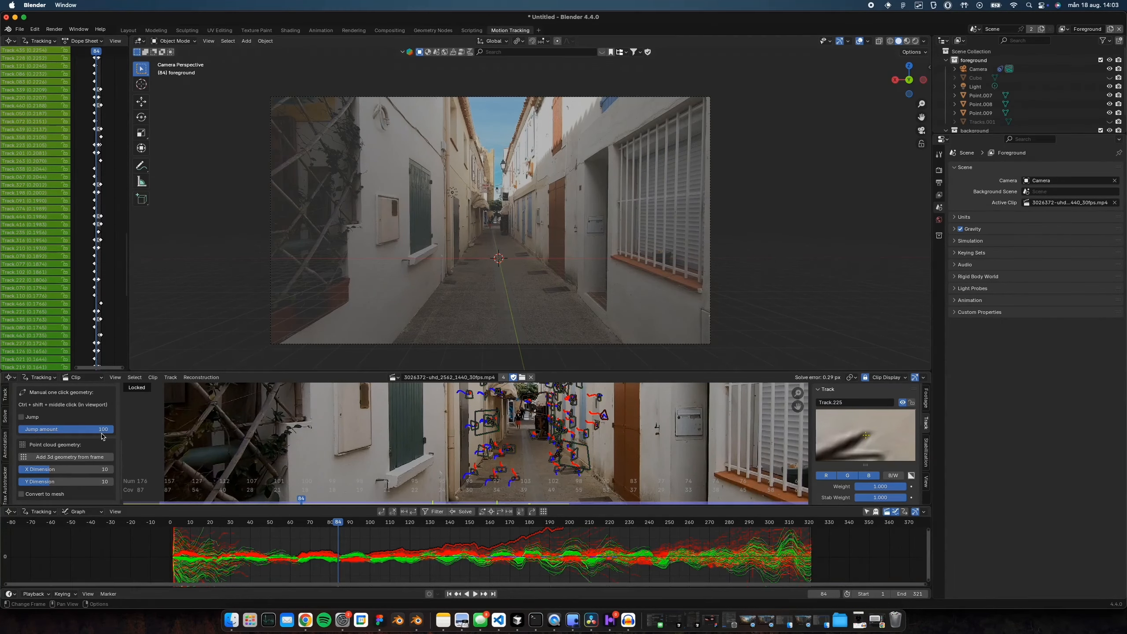
- Enable the frame jump and place a manual one-click locator on the distant building, marking it at frames 60 and 160
left_click(37, 421)
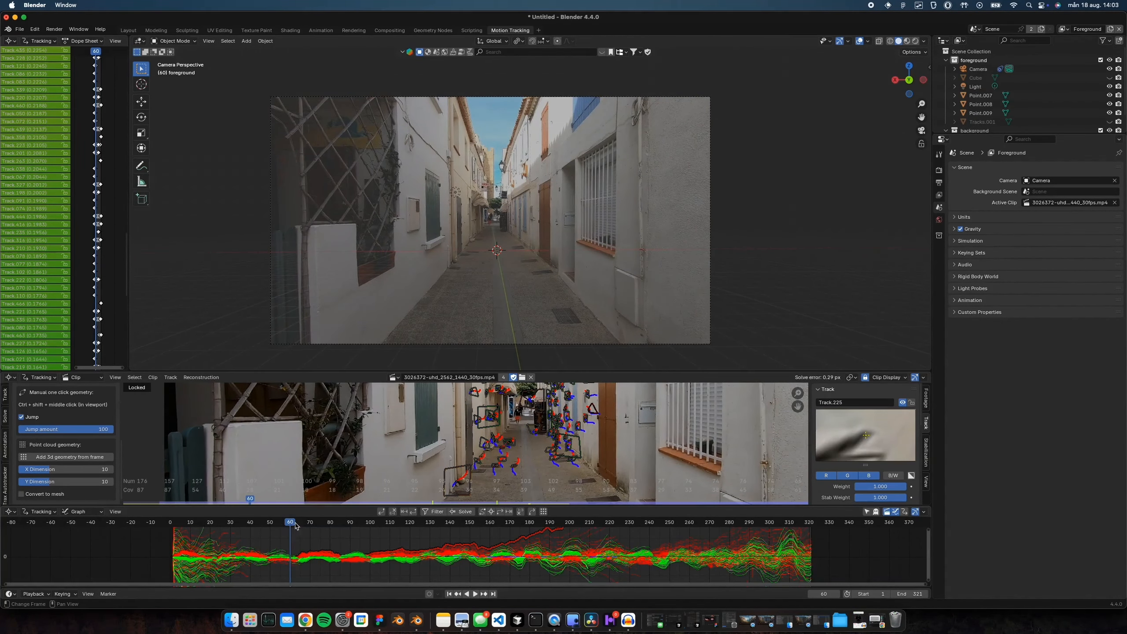
middle_click(530, 192, "ctrl+shift")
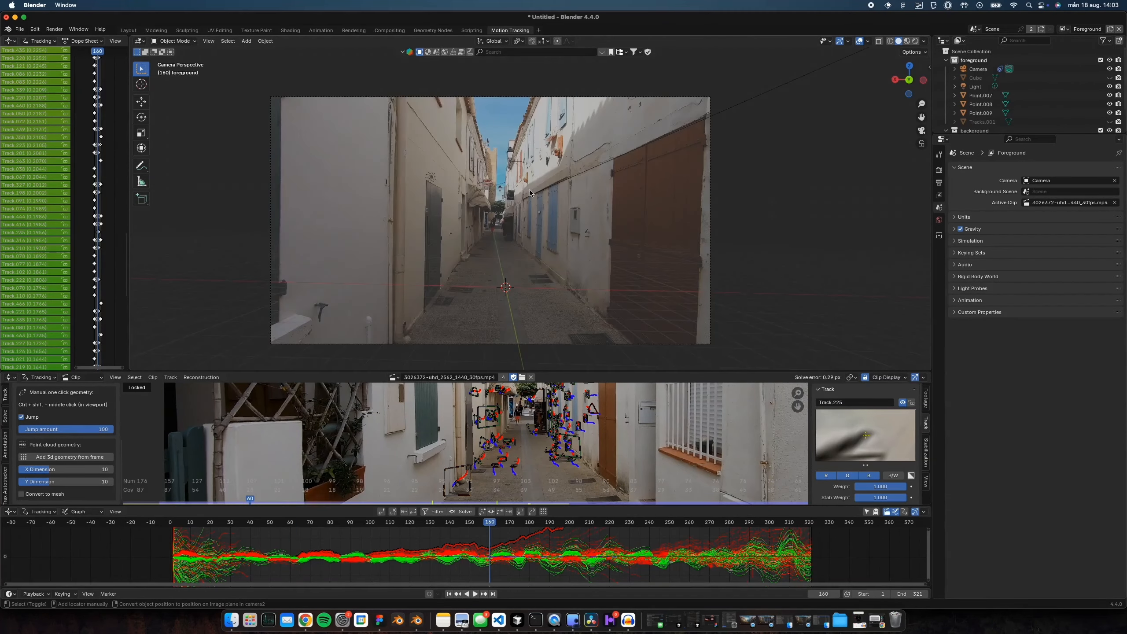
middle_click(568, 182, "ctrl+shift")
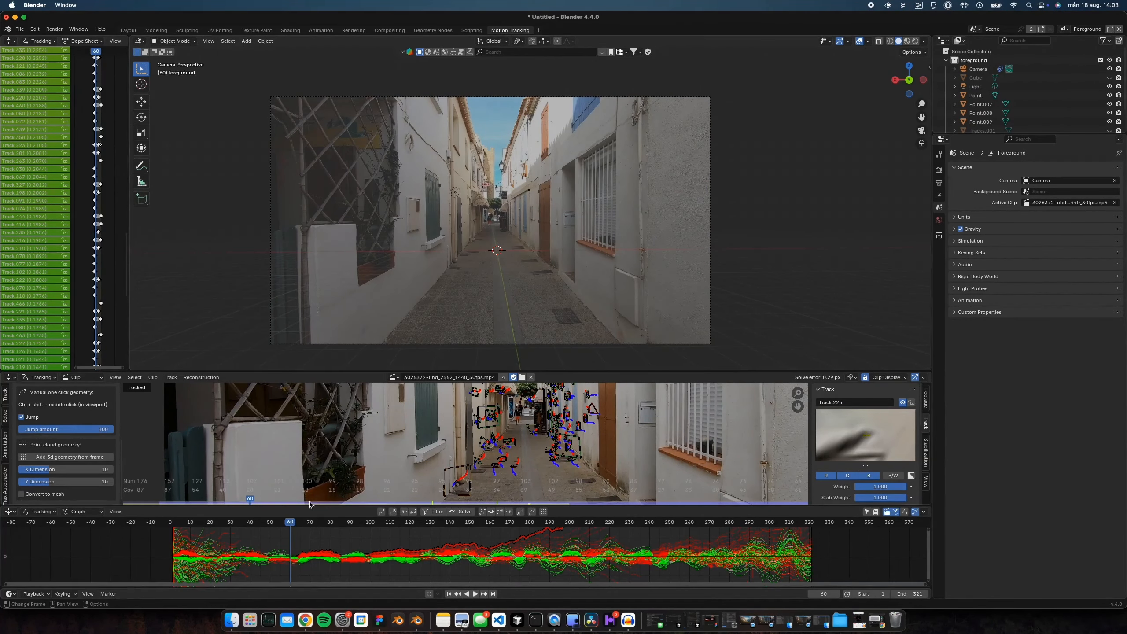
- Check the new locator at frames 222 and 87, and delete all the point locators from the scene
left_click_drag(291, 523, 613, 532)
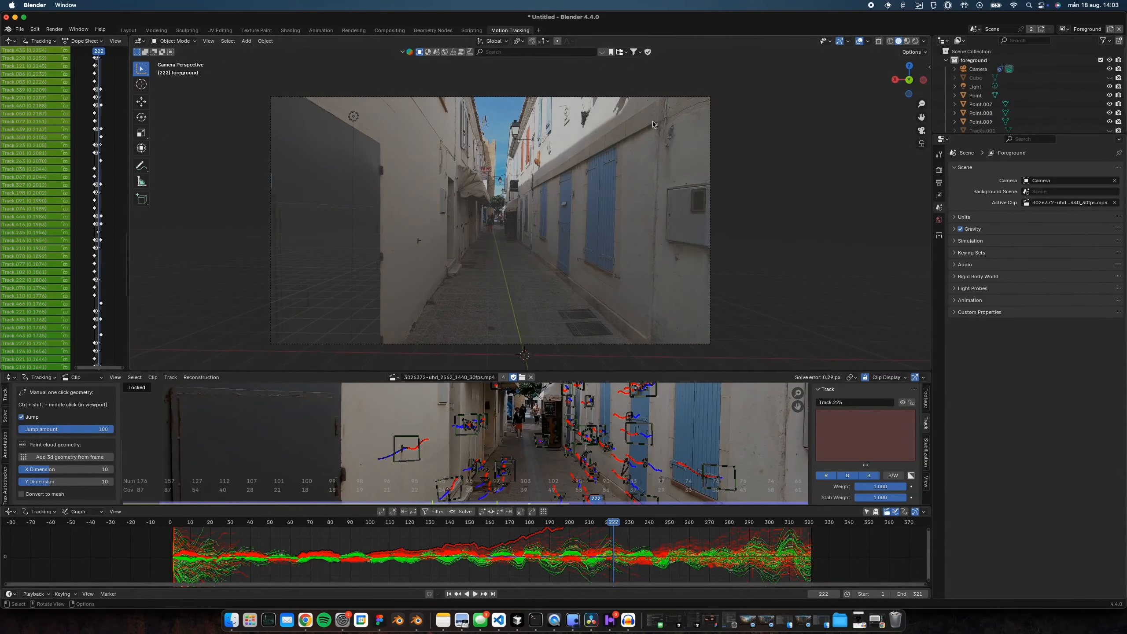
middle_click(536, 195, "ctrl+shift")
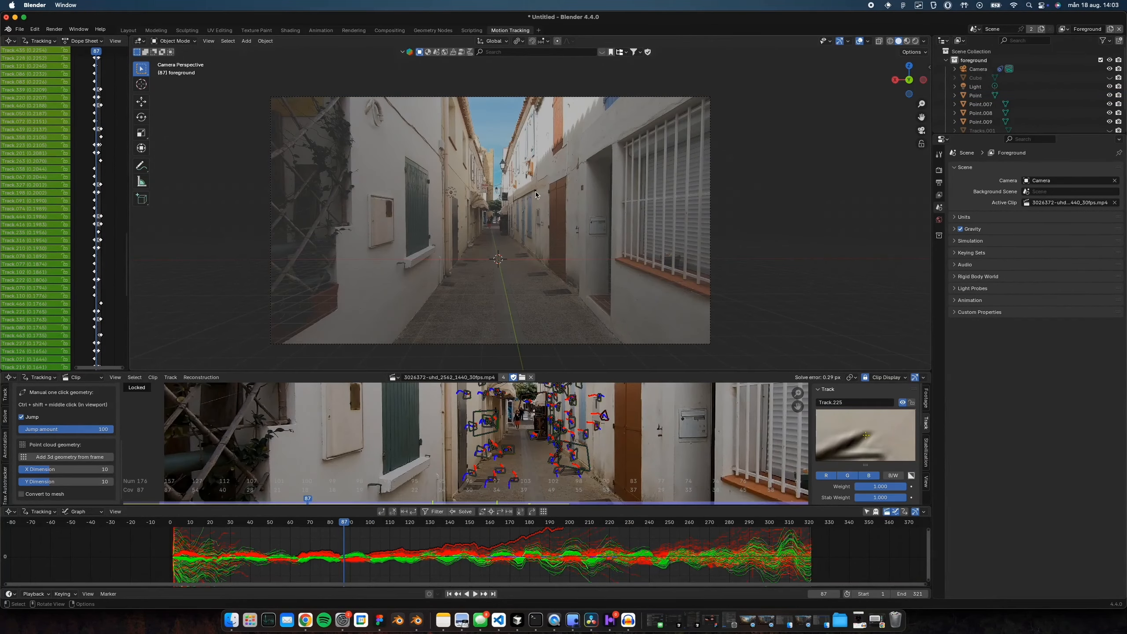
key("Delete")
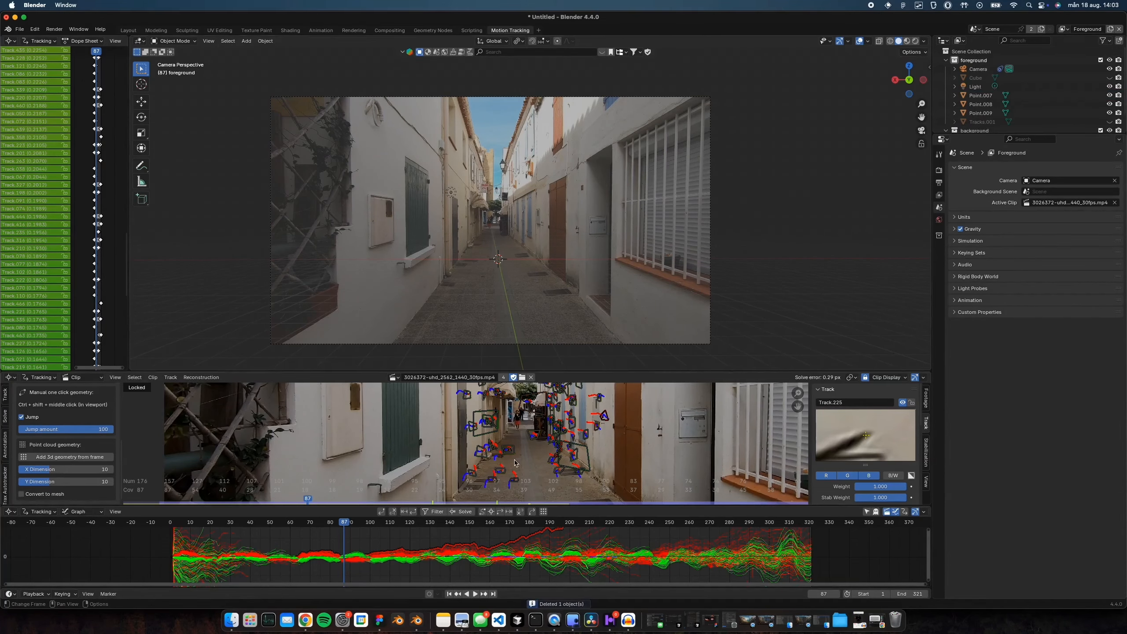
left_click_drag(351, 524, 250, 525)
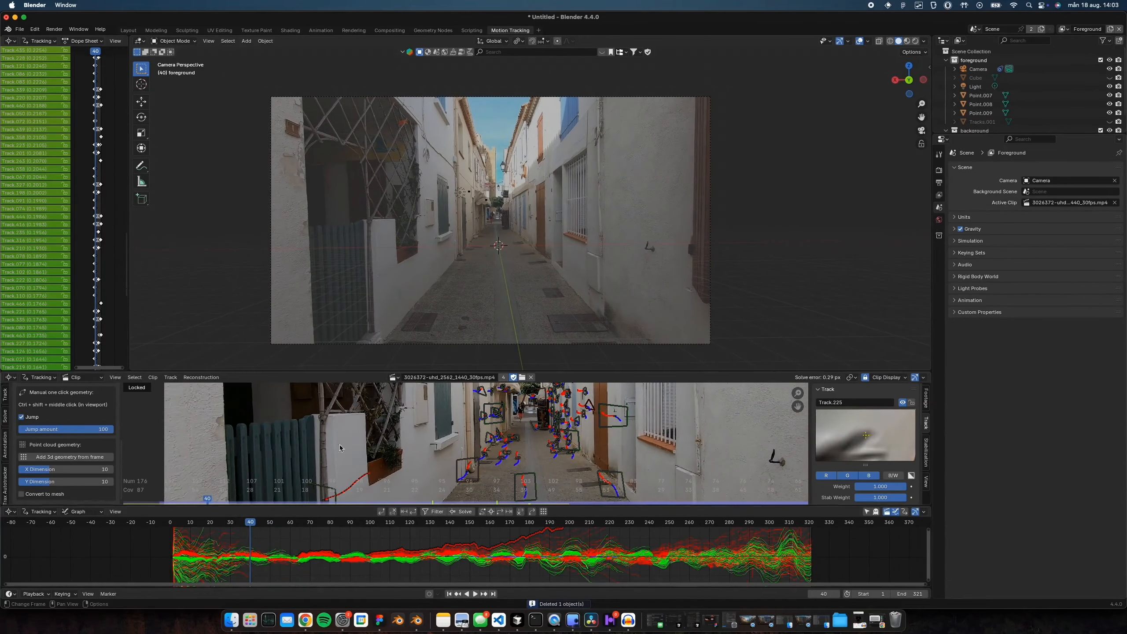
key("Delete")
- Build a ground plane from manual locators along the street's edges at frame 40 and check it at frame 52
scroll(504, 217, "up", 5)
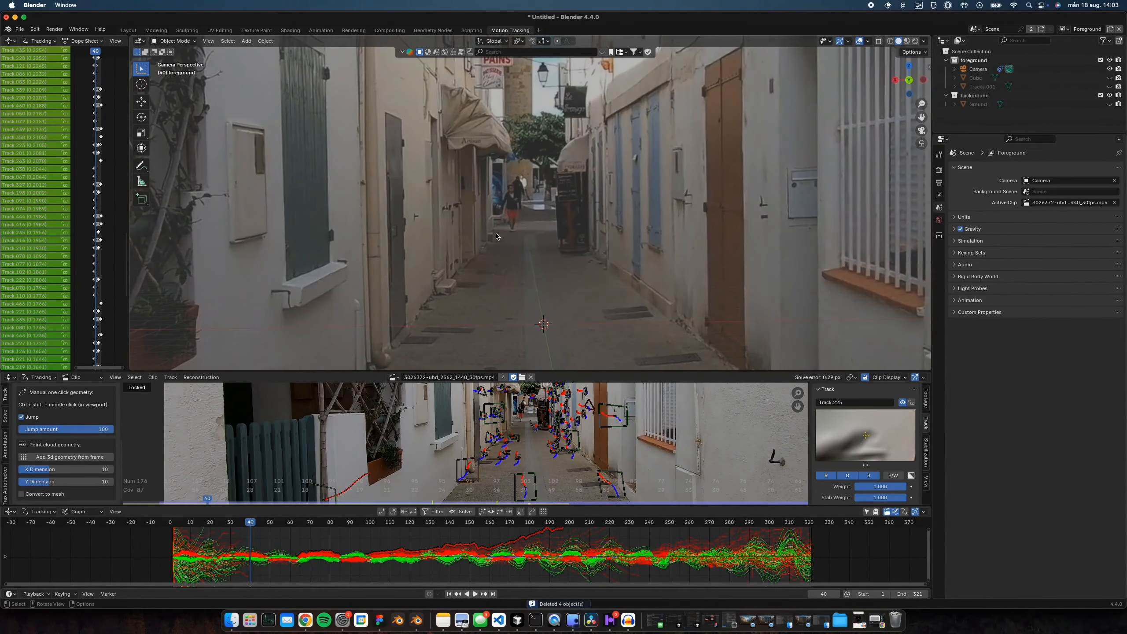
middle_click(494, 230, "ctrl+shift")
middle_click(476, 259, "ctrl+shift")
scroll(474, 266, "down", 10)
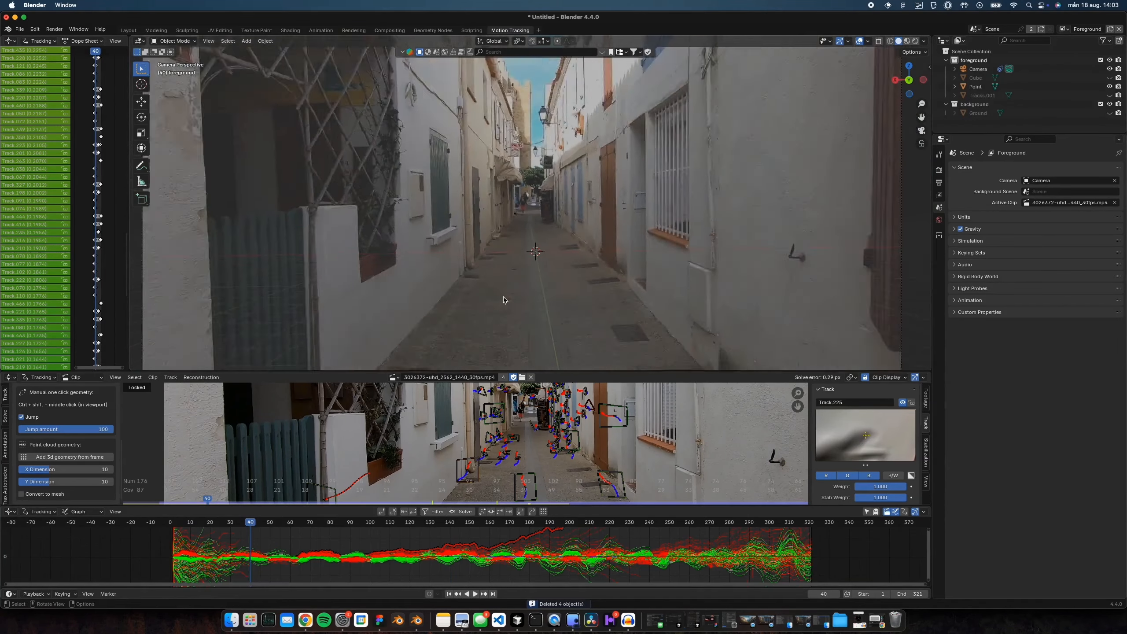
middle_click(503, 239, "ctrl+shift")
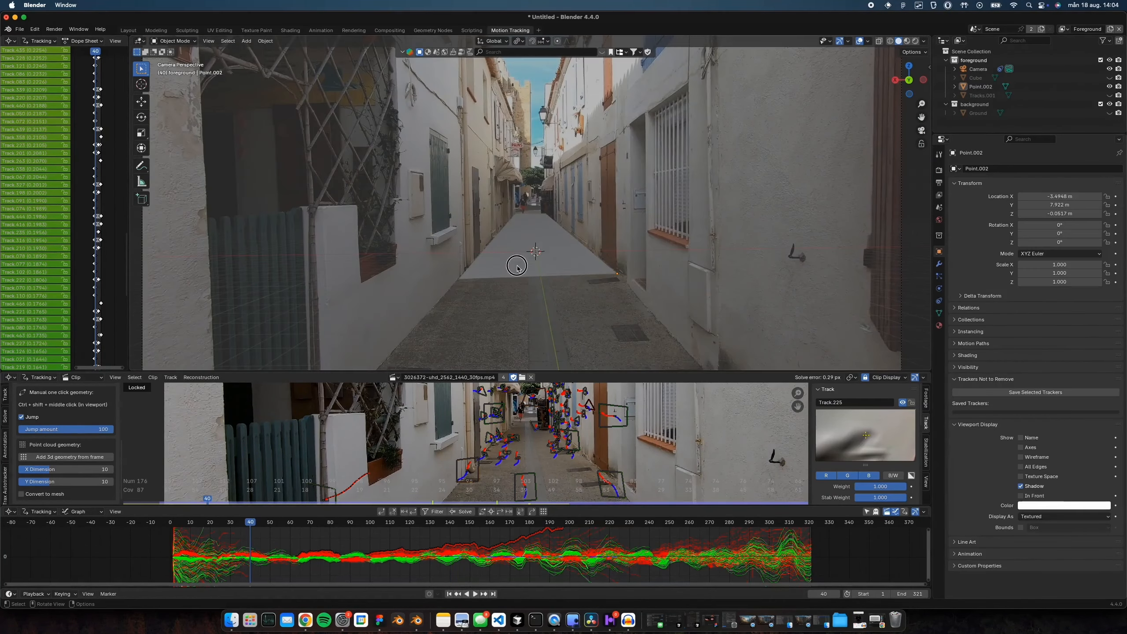
left_click(520, 265)
left_click_drag(249, 523, 274, 523)
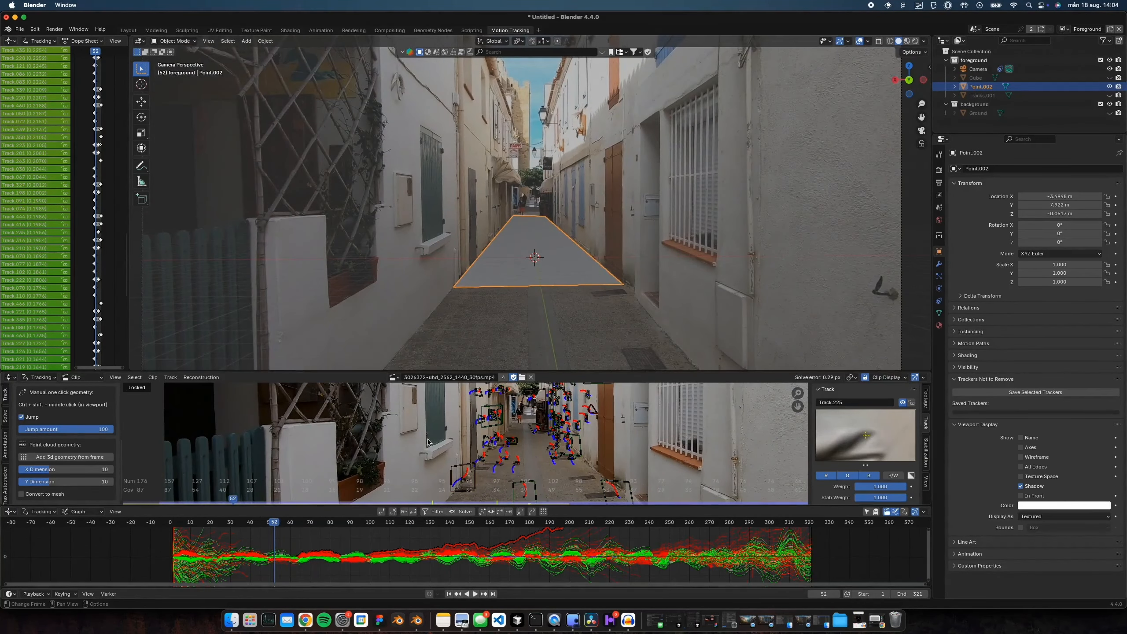
- Generate a 10 by 10 locator grid as 3D geometry from frame 52 and check it between frames 37 and 47
scroll(634, 314, "down", 3)
scroll(635, 315, "up", 2)
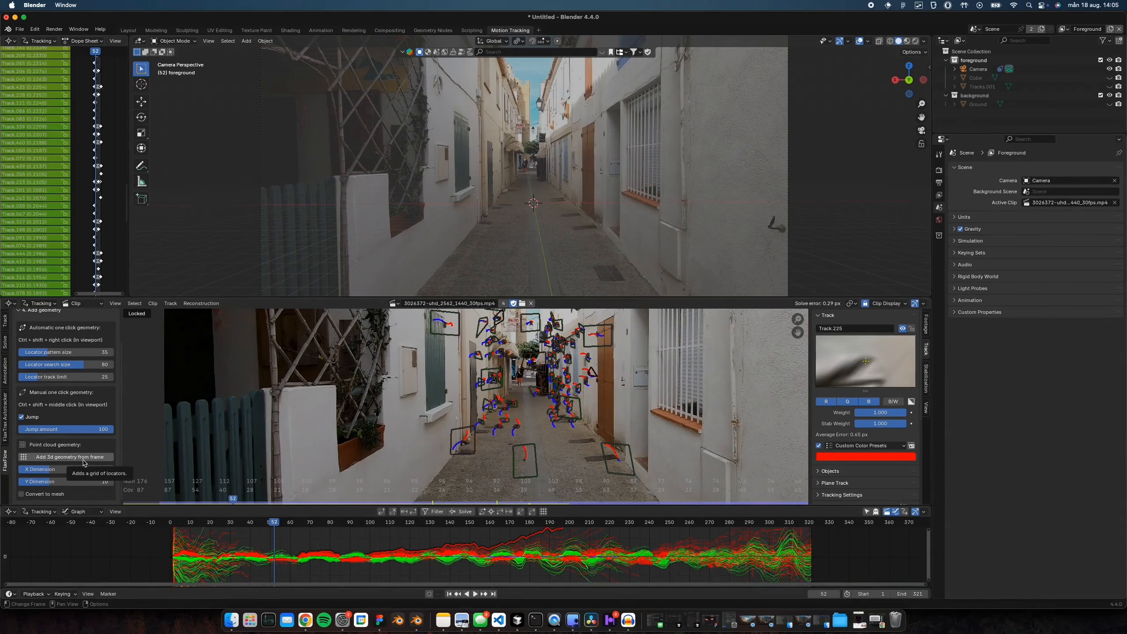
scroll(422, 252, "down", 1)
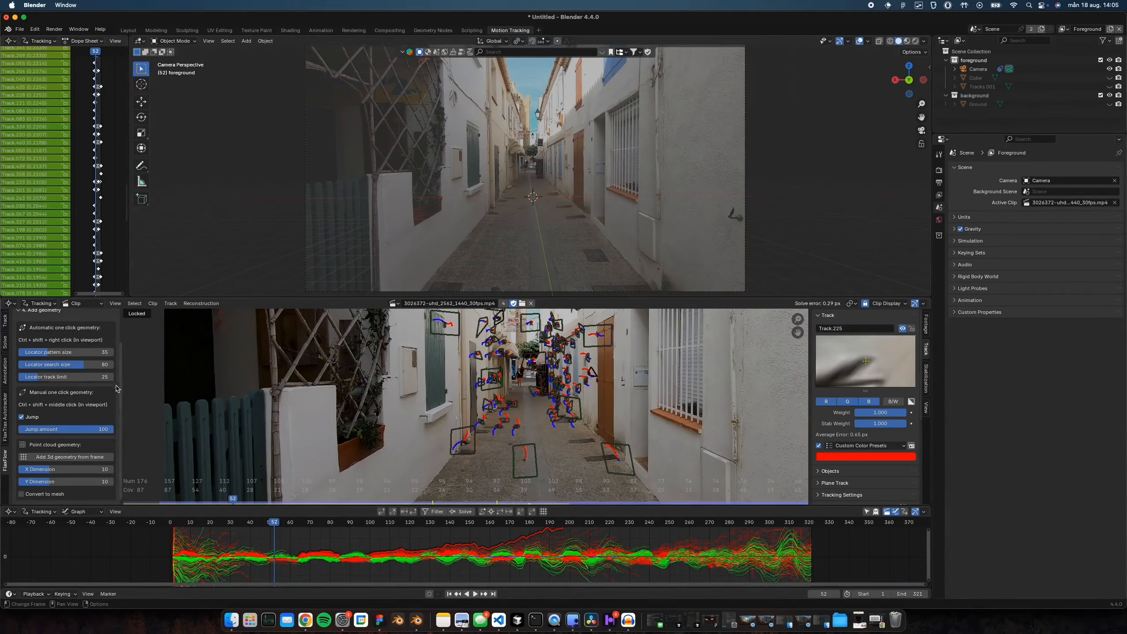
left_click(103, 457)
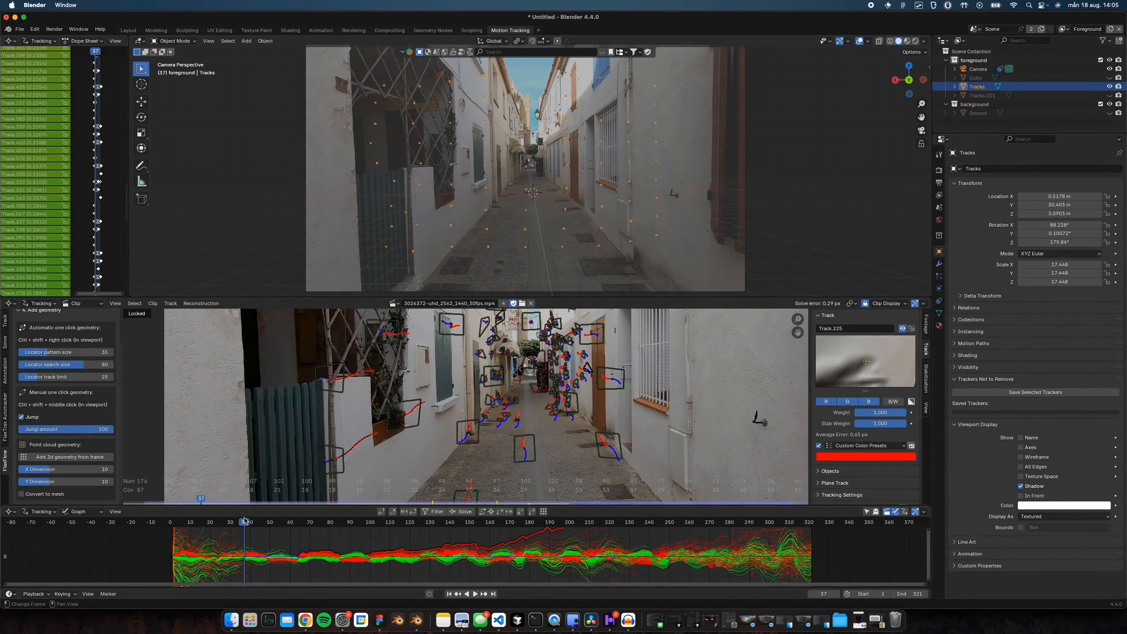
left_click(269, 523)
mouse_move(269, 523)
left_mouse_down()
mouse_move(336, 520)
mouse_move(265, 520)
left_mouse_up()
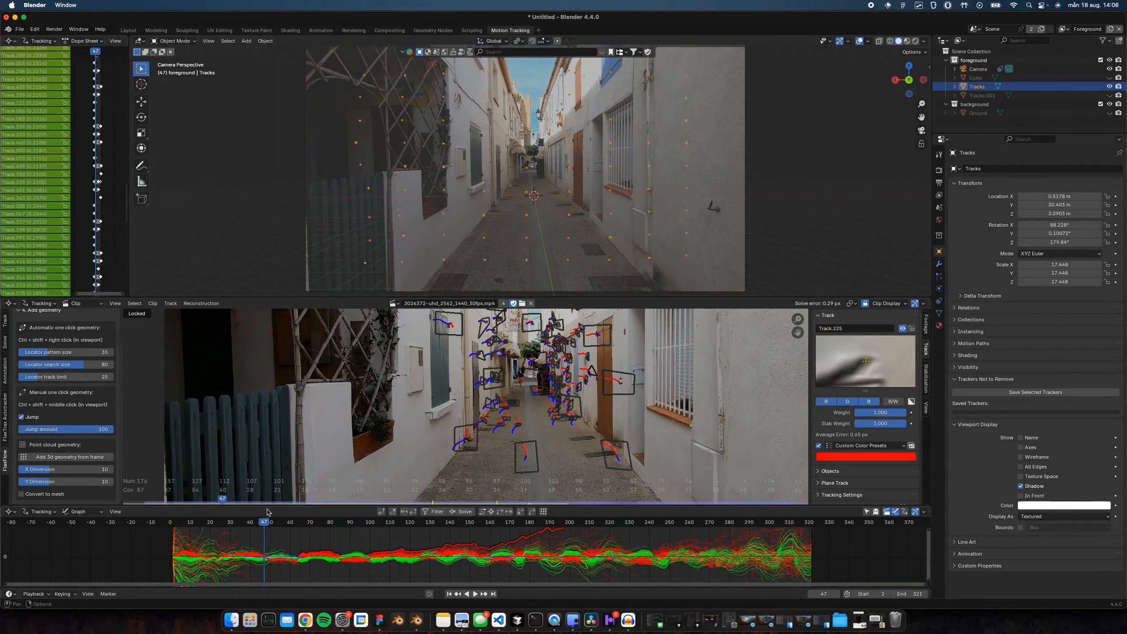
- Delete the 10 by 10 locator grid object from the scene
key("a")
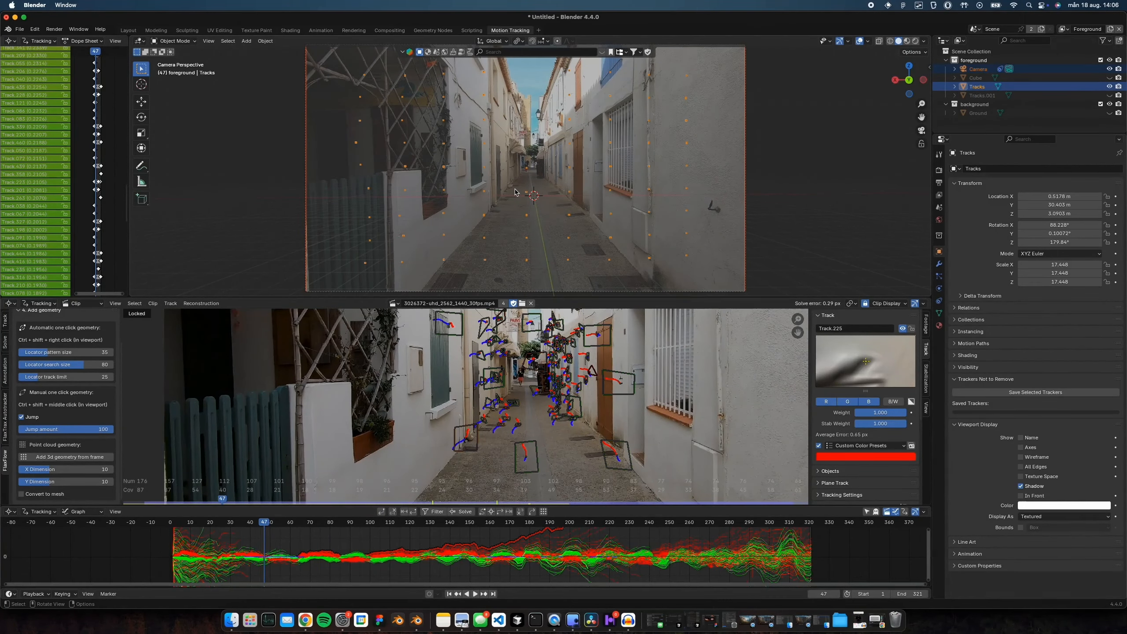
key("alt+a")
key("a")
key("alt+a")
left_click_drag(344, 65, 383, 85)
key("Delete")
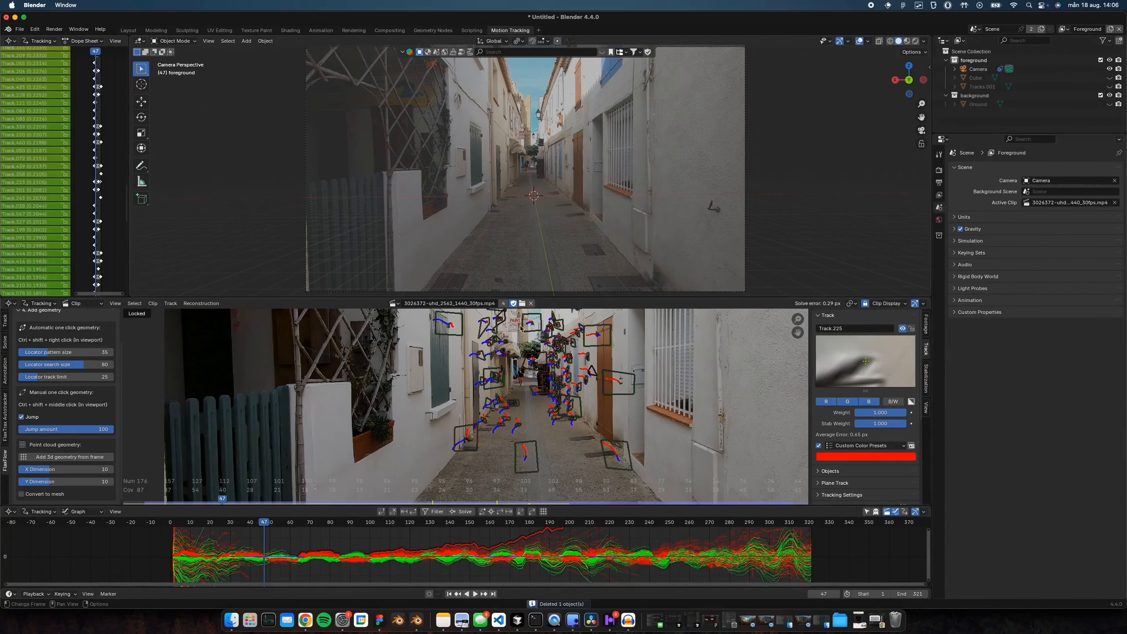
- Set the locator grid's X and Y dimensions to 30 each
left_click(103, 470)
type("3")
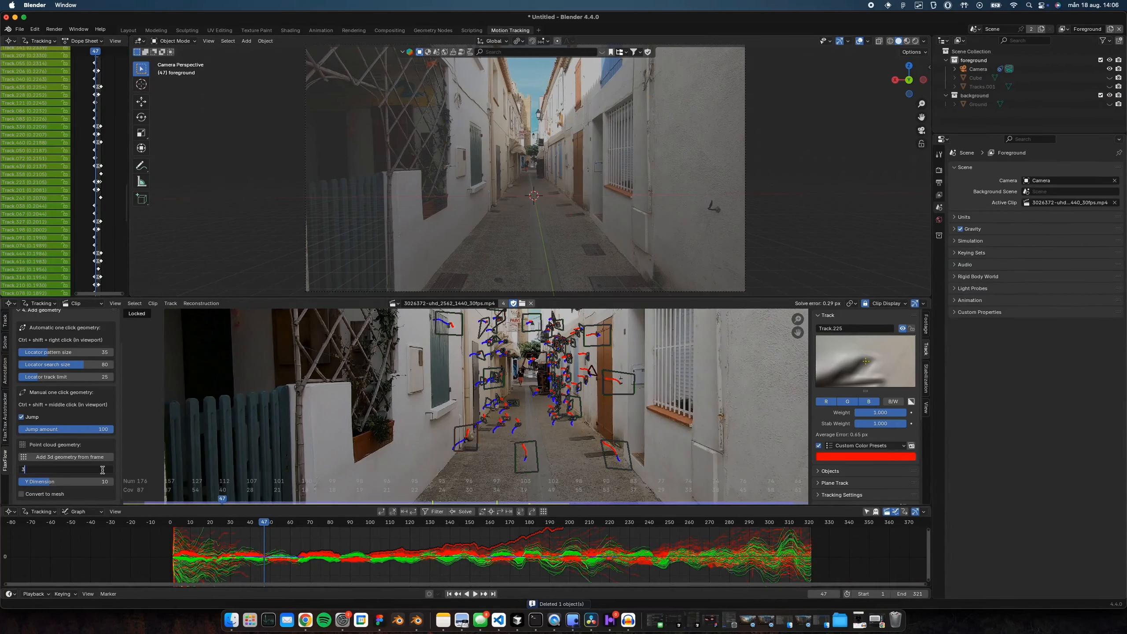
type("0")
key("Tab")
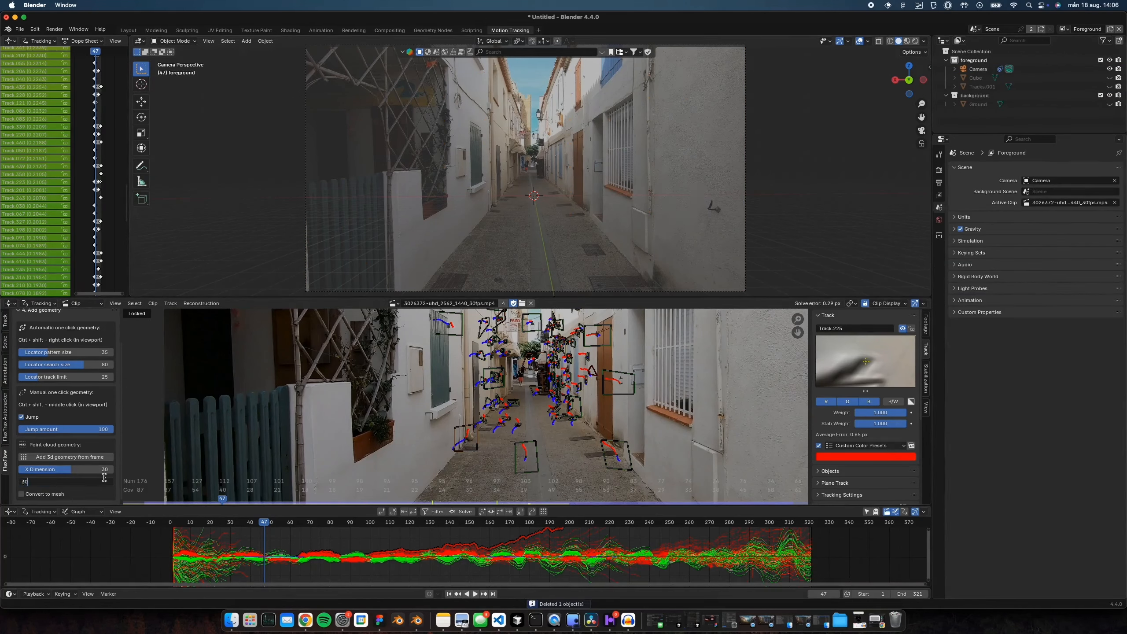
key("Return")
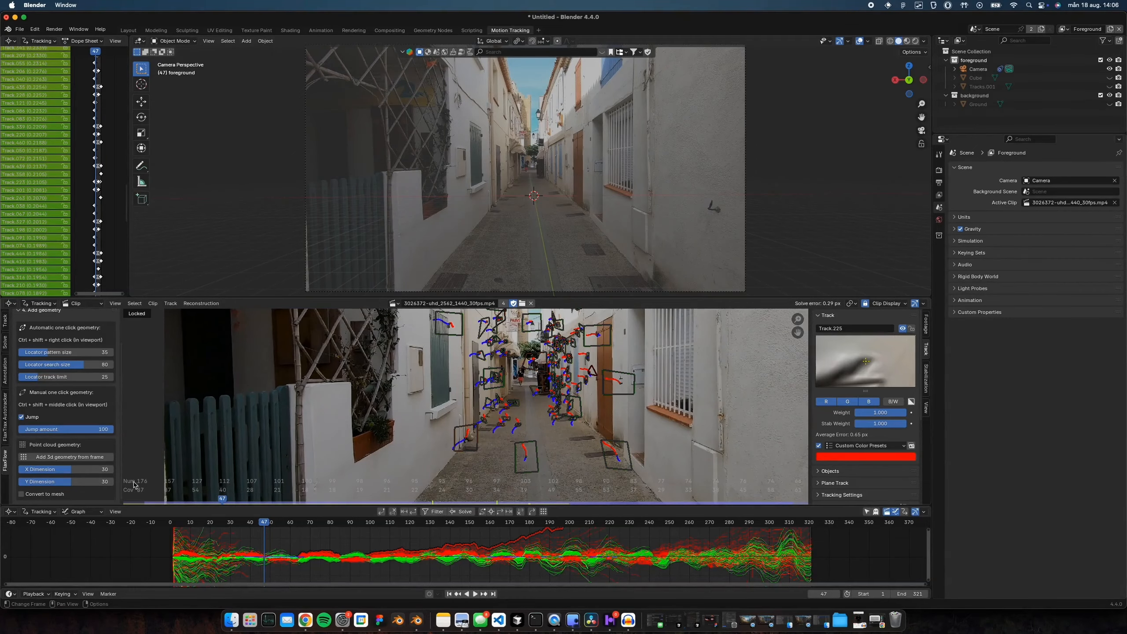
- Generate the 30 by 30 point grid from frame 47 and check its alignment at frames 83 and 36
left_click(97, 463)
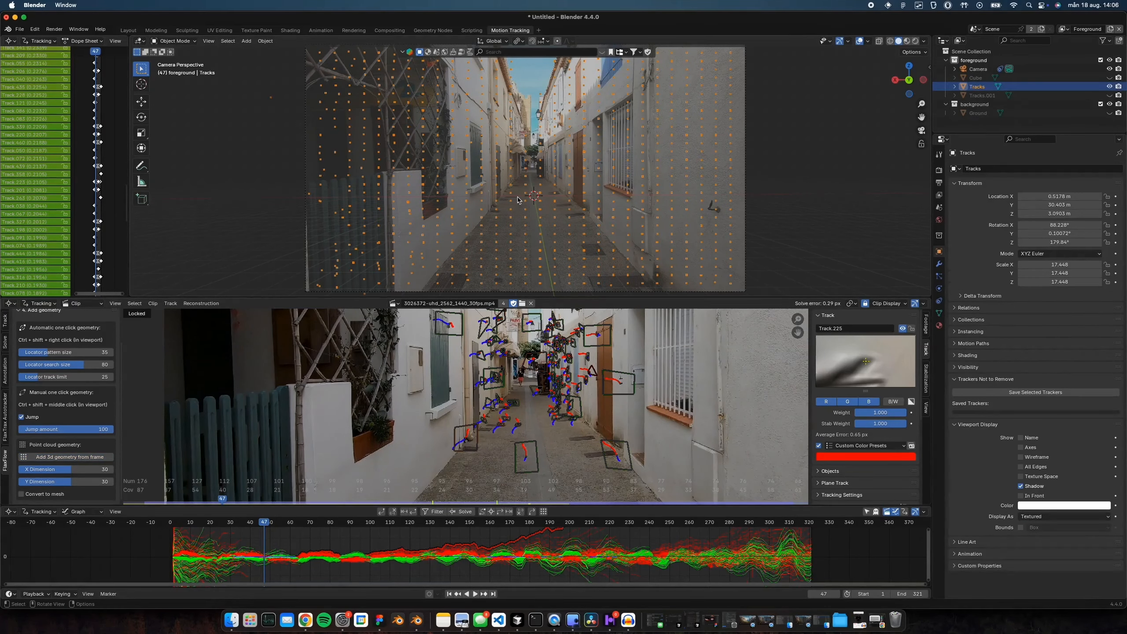
scroll(642, 154, "down", 1)
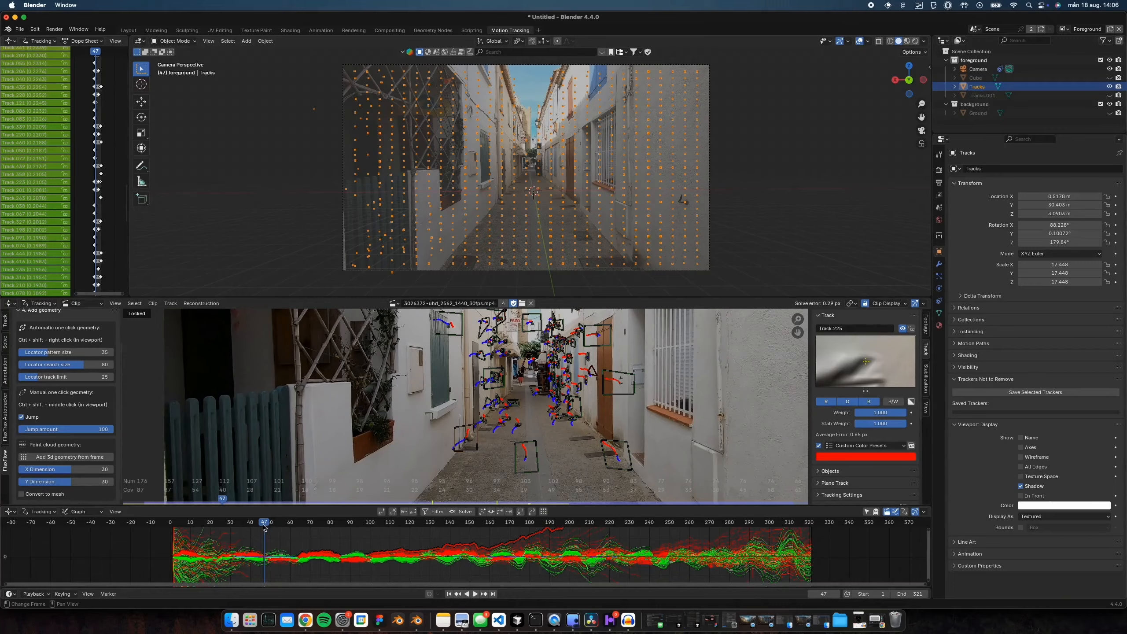
left_click_drag(264, 527, 299, 490)
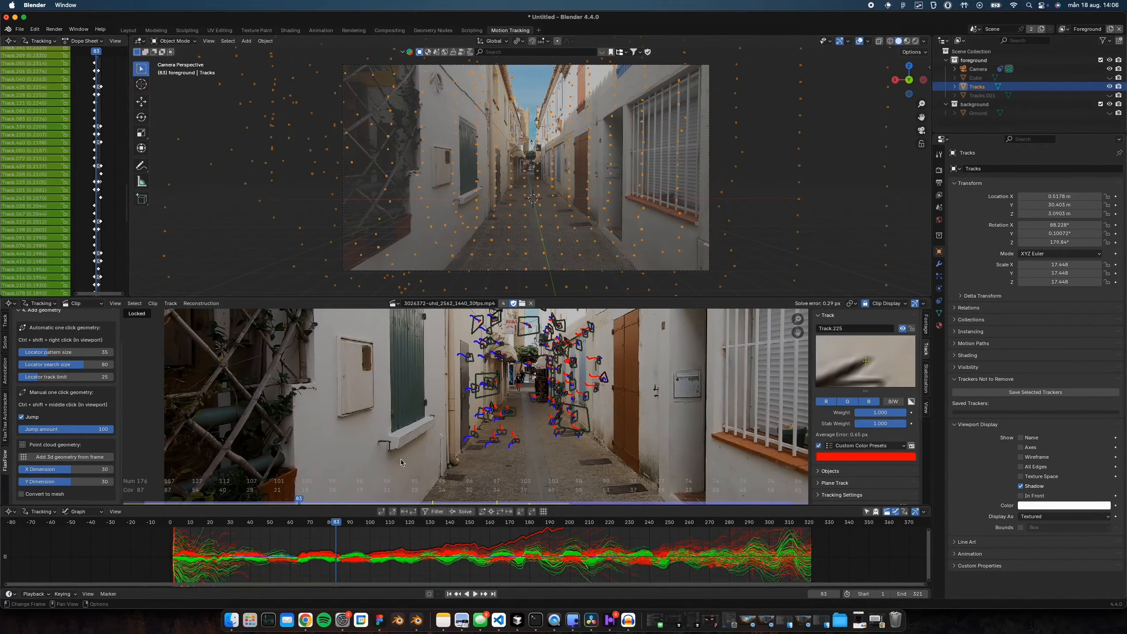
left_click_drag(344, 528, 242, 529)
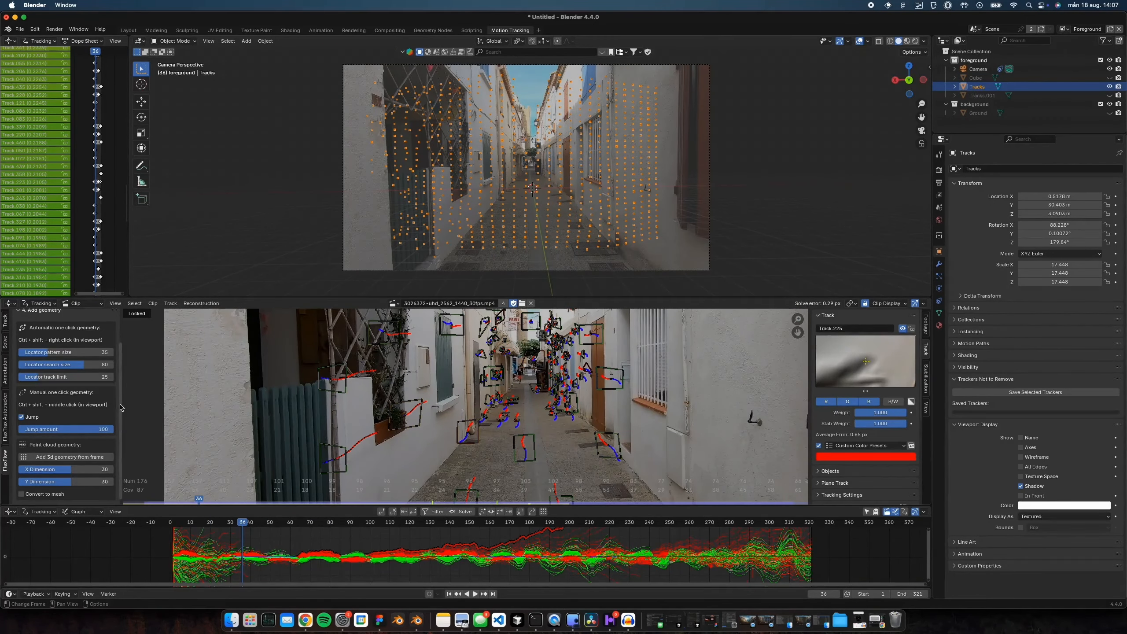
- Set the locator pattern size to 45 and the locator track limit to 40
left_click(100, 353)
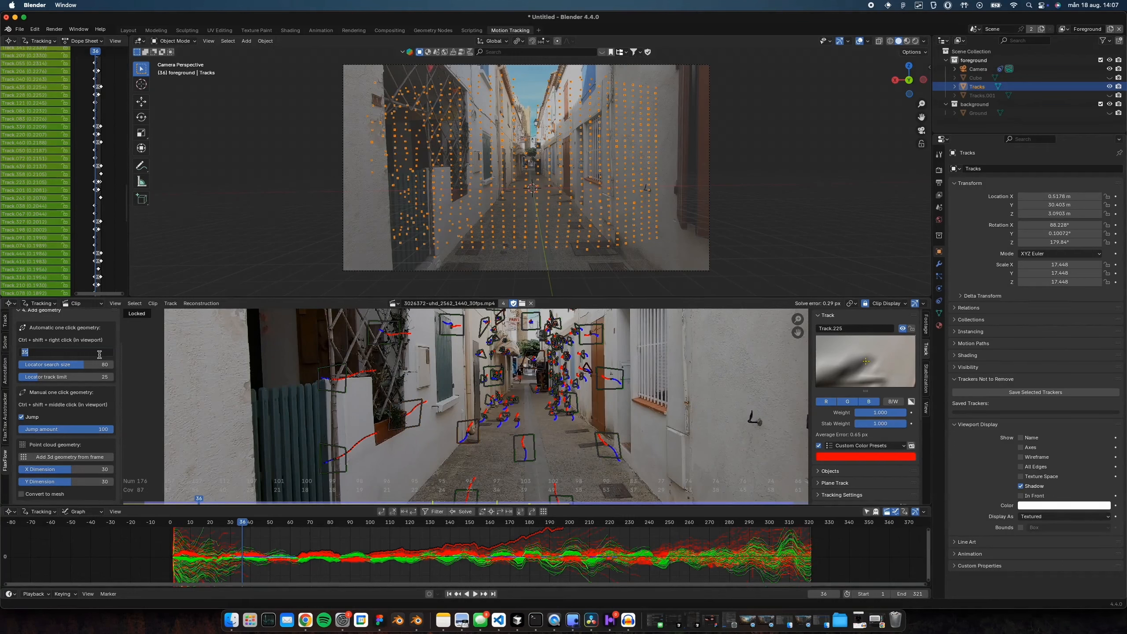
type("45")
key("Return")
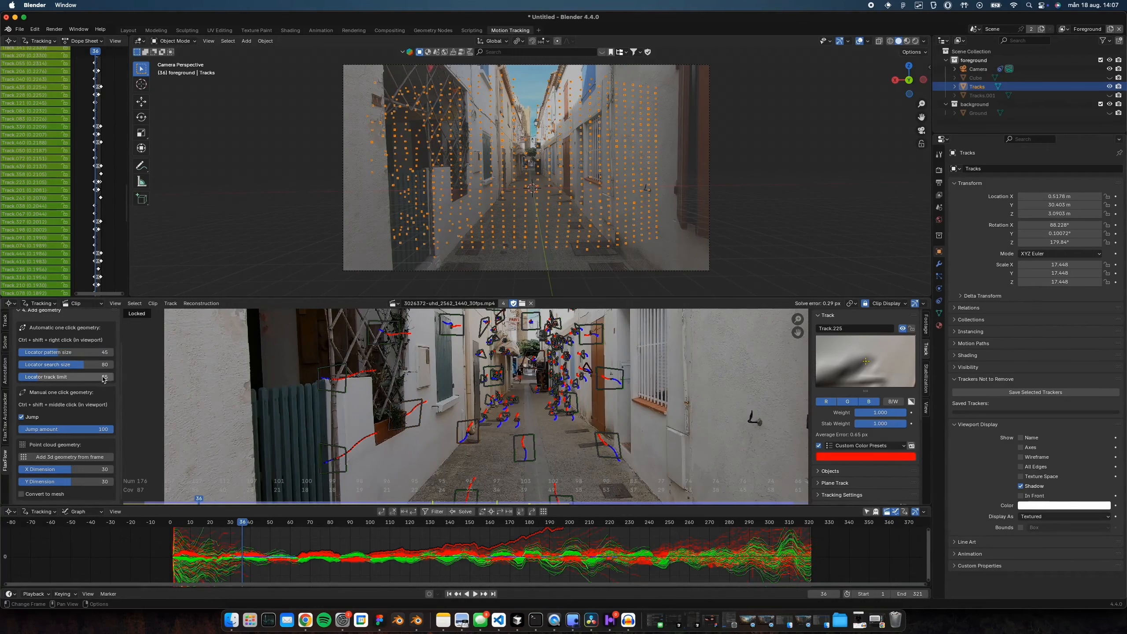
double_click(103, 378)
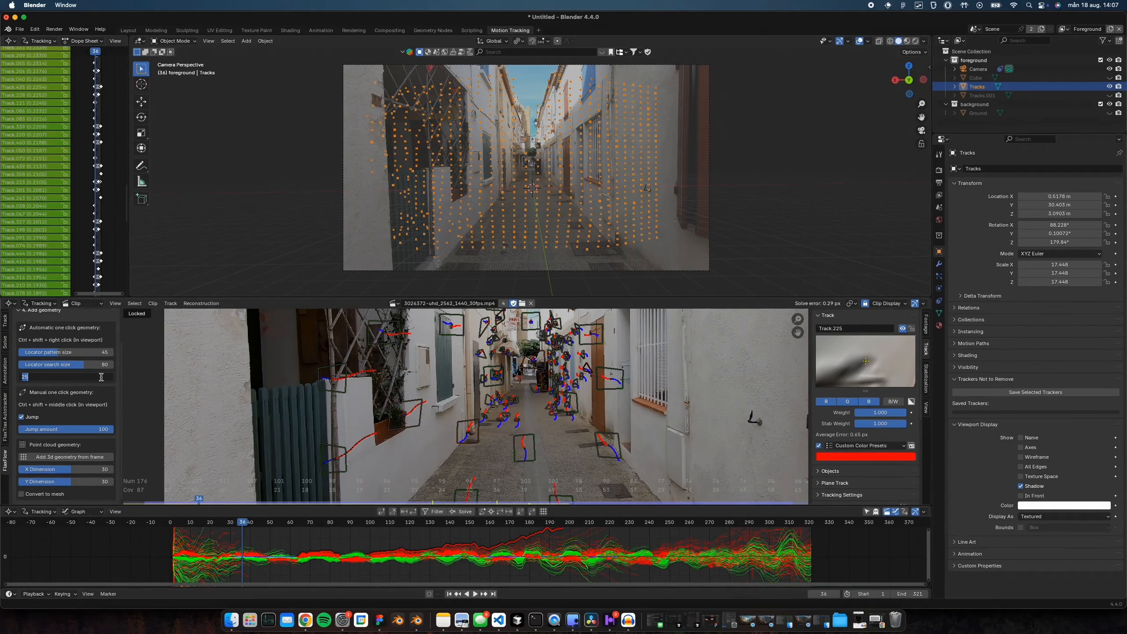
type("40")
key("Return")
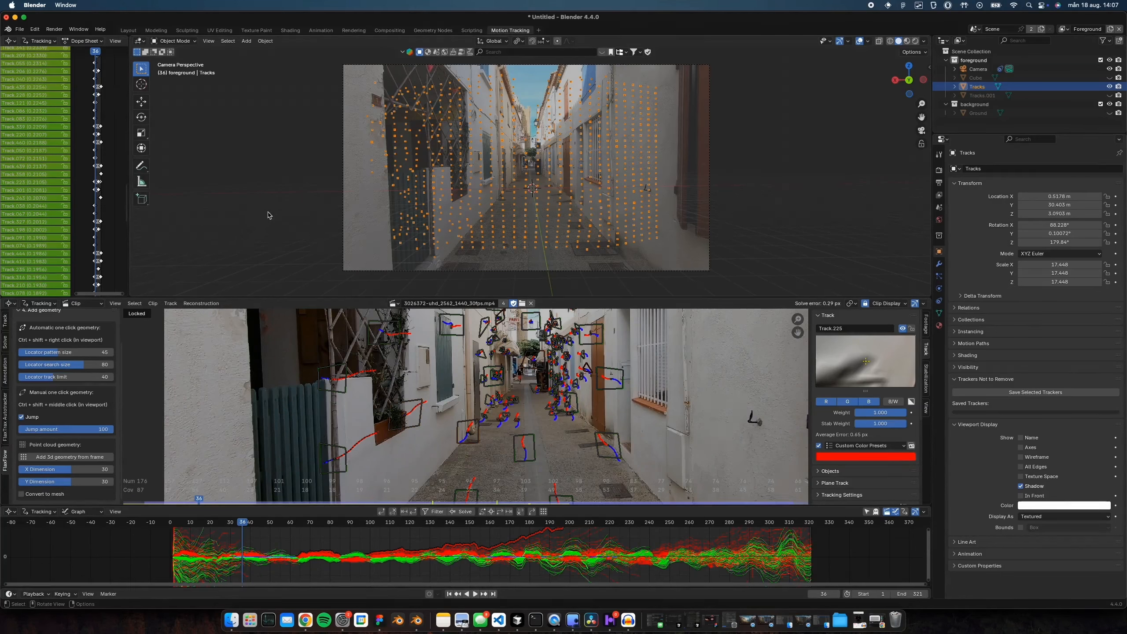
- Delete the current point grid and regenerate it from frame 36 with the new locator settings
left_click(280, 211)
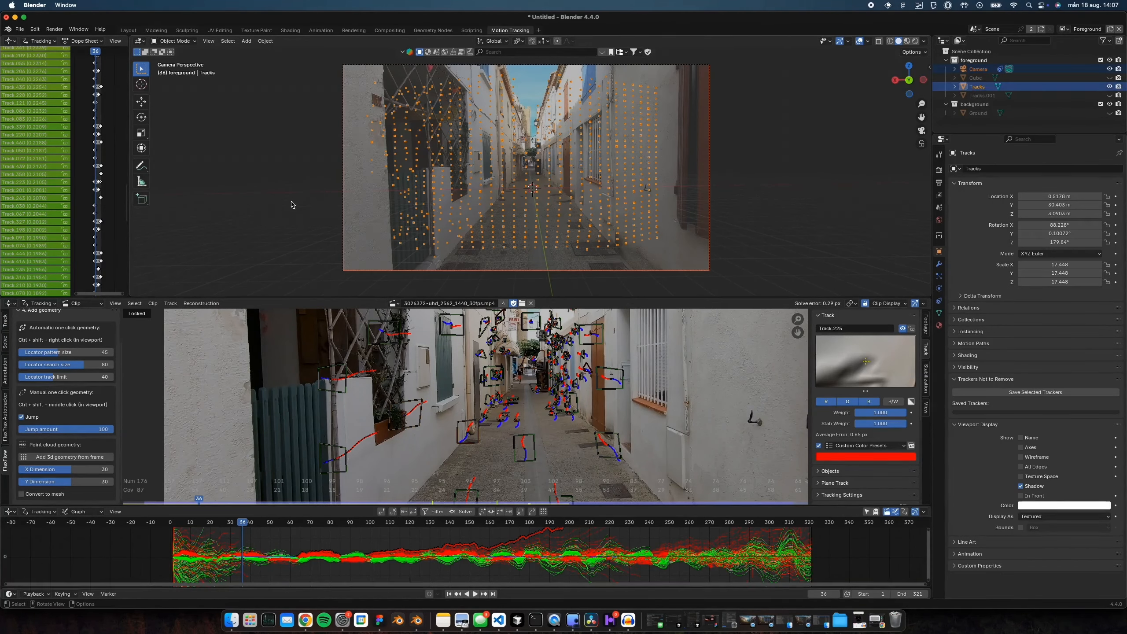
left_click(293, 205)
left_click(653, 231)
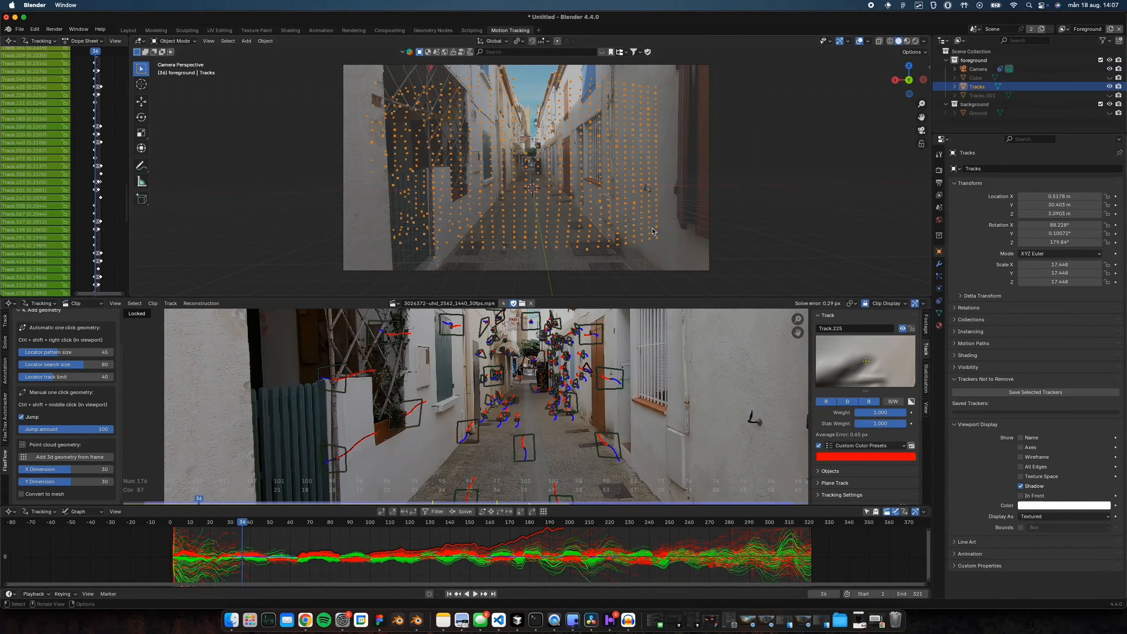
key("Delete")
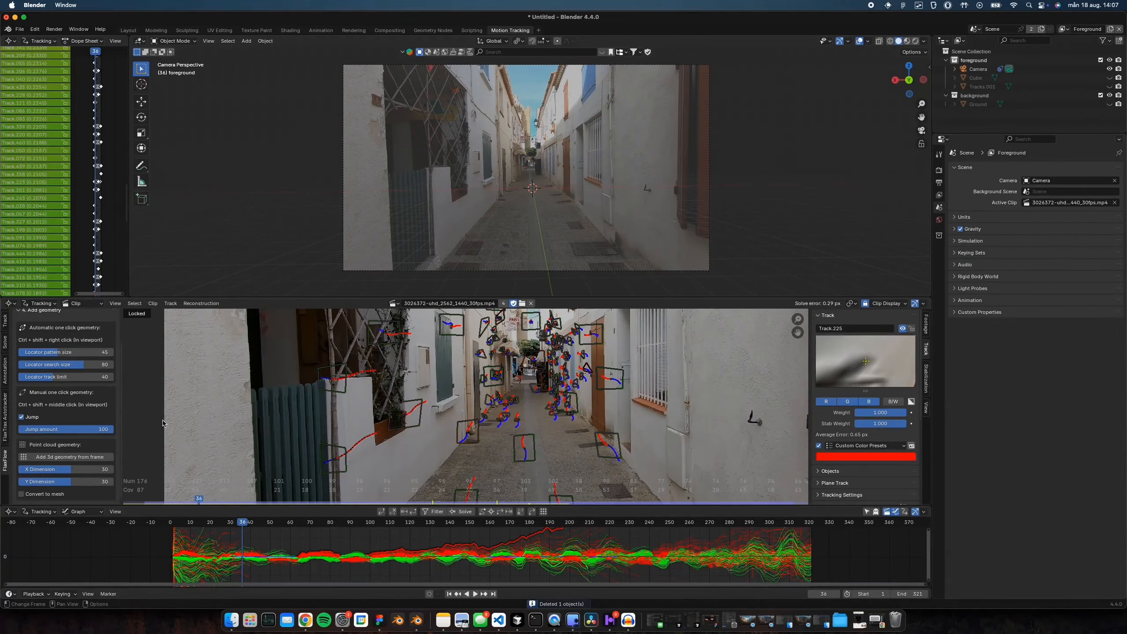
left_click(107, 457)
mouse_move(244, 524)
left_mouse_down()
mouse_move(441, 526)
mouse_move(187, 524)
mouse_move(378, 524)
mouse_move(244, 525)
left_mouse_up()
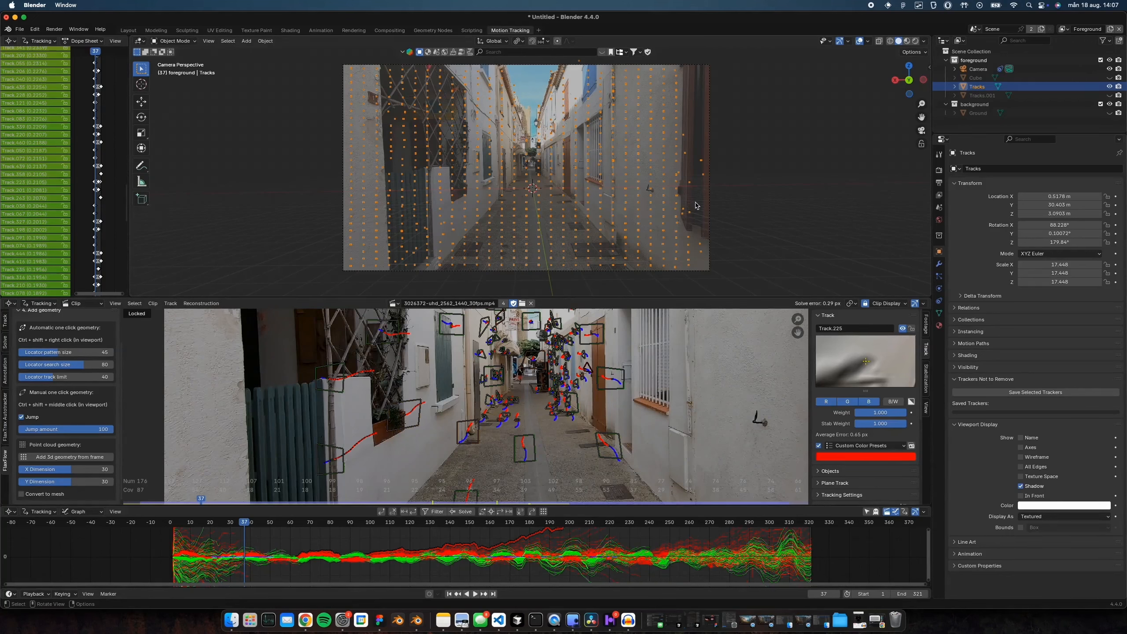
- Delete the regenerated point grid and set the grid's X and Y dimensions to 50 each
key("Delete")
left_click(92, 471)
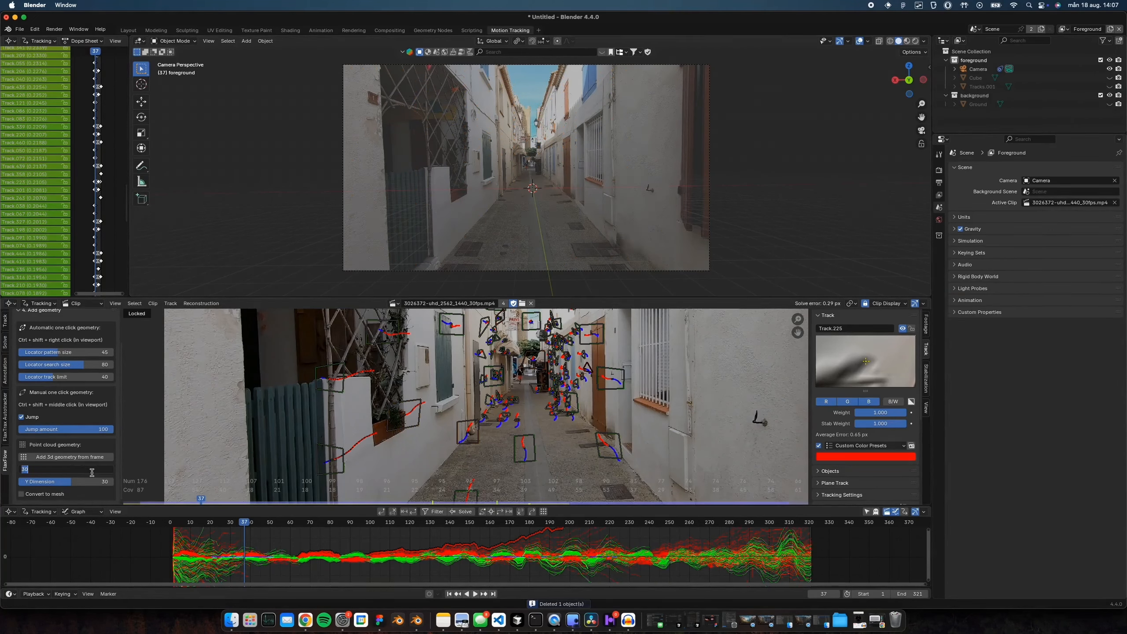
type("50")
key("Return")
left_click(92, 479)
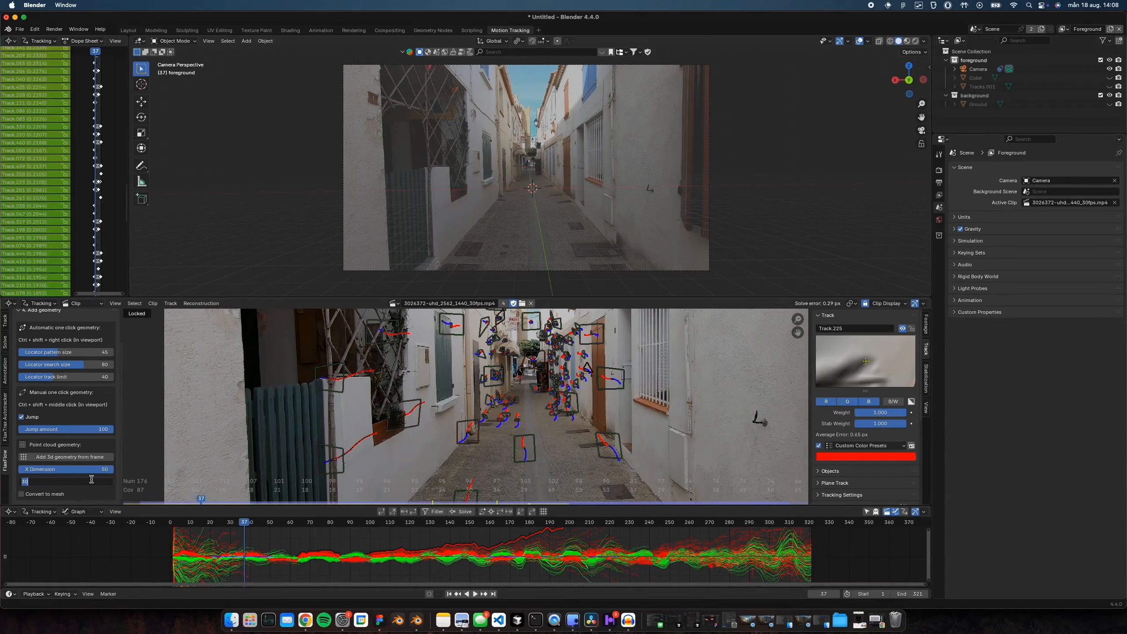
type("50")
key("Return")
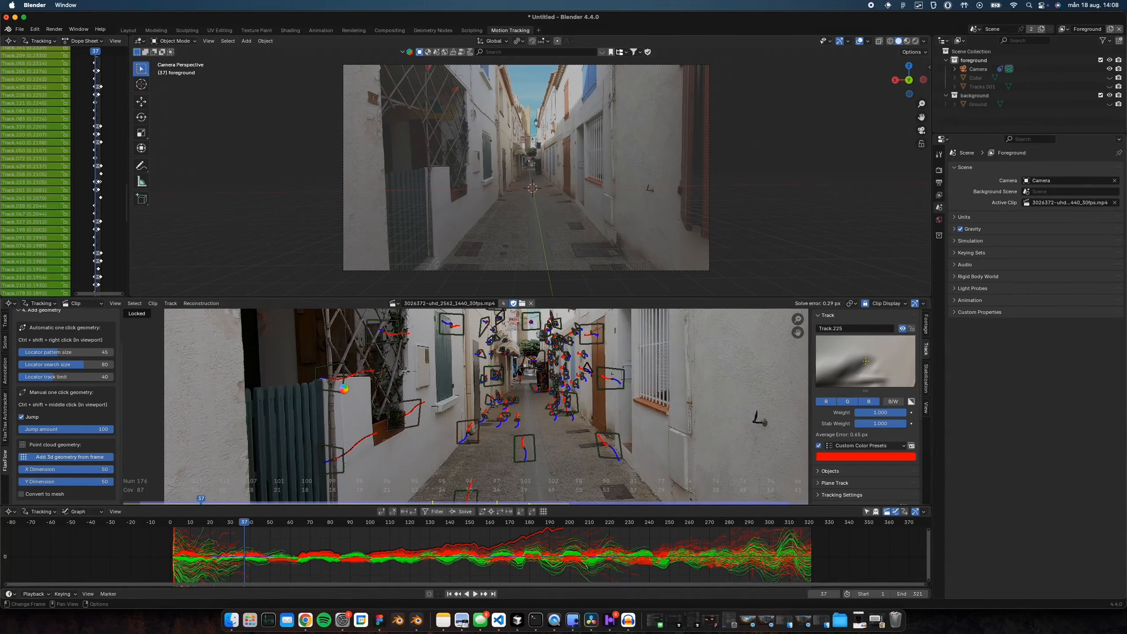
- Generate the 50 by 50 3D point grid from frame 30 and open the resulting mesh in Edit Mode
mouse_move(245, 523)
left_mouse_down()
mouse_move(448, 525)
mouse_move(214, 524)
mouse_move(230, 525)
left_mouse_up()
middle_click_drag(448, 164, 499, 171)
key("Tab")
scroll(499, 171, "up", 2)
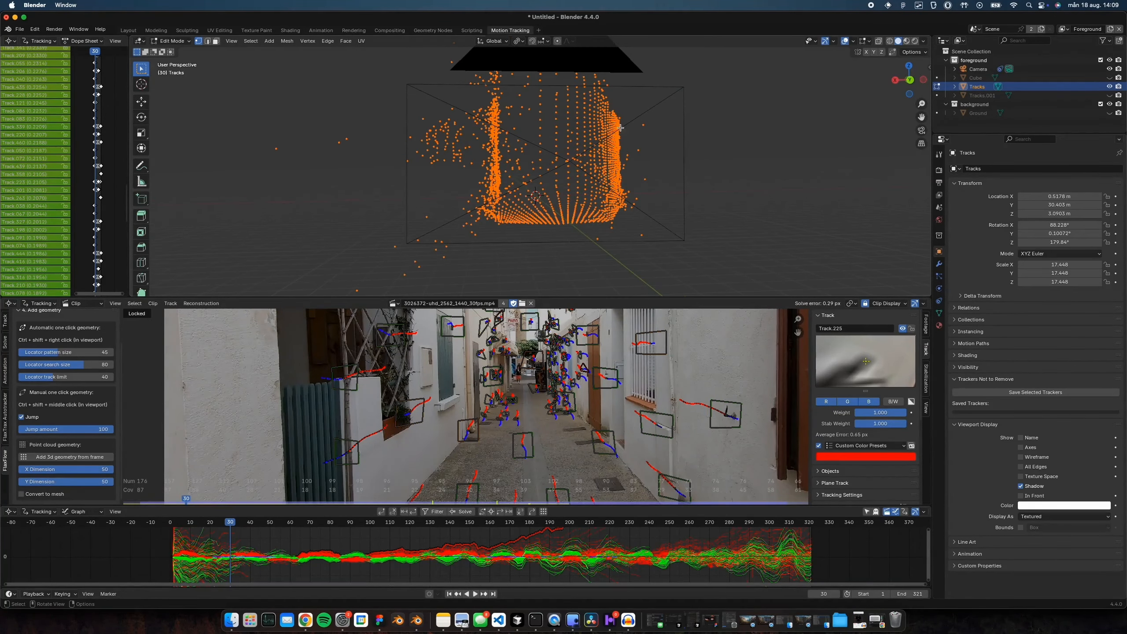
- Switch the viewport to wireframe shading and delete the stray vertices outside the left wall of the point cloud
left_click(879, 41)
scroll(358, 113, "down", 2)
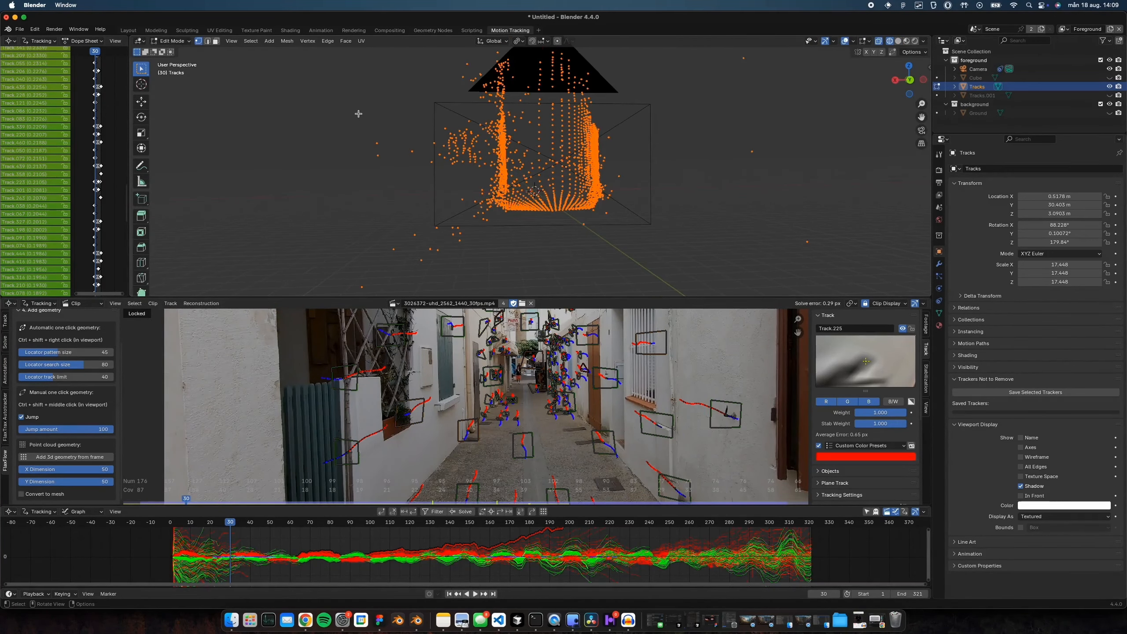
key("alt+a")
key("b")
left_click_drag(347, 49, 496, 271)
key("x")
left_click(493, 268)
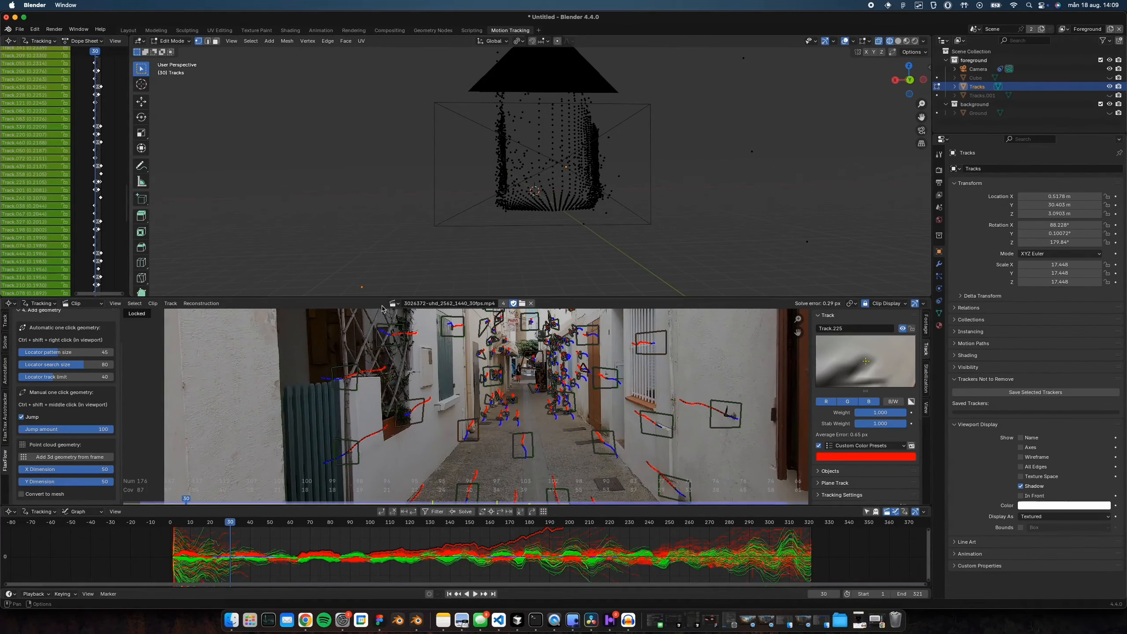
- Play the footage through the camera view to check how the cleaned point cloud aligns with the street
middle_click_drag(623, 198, 690, 187)
left_click(922, 130)
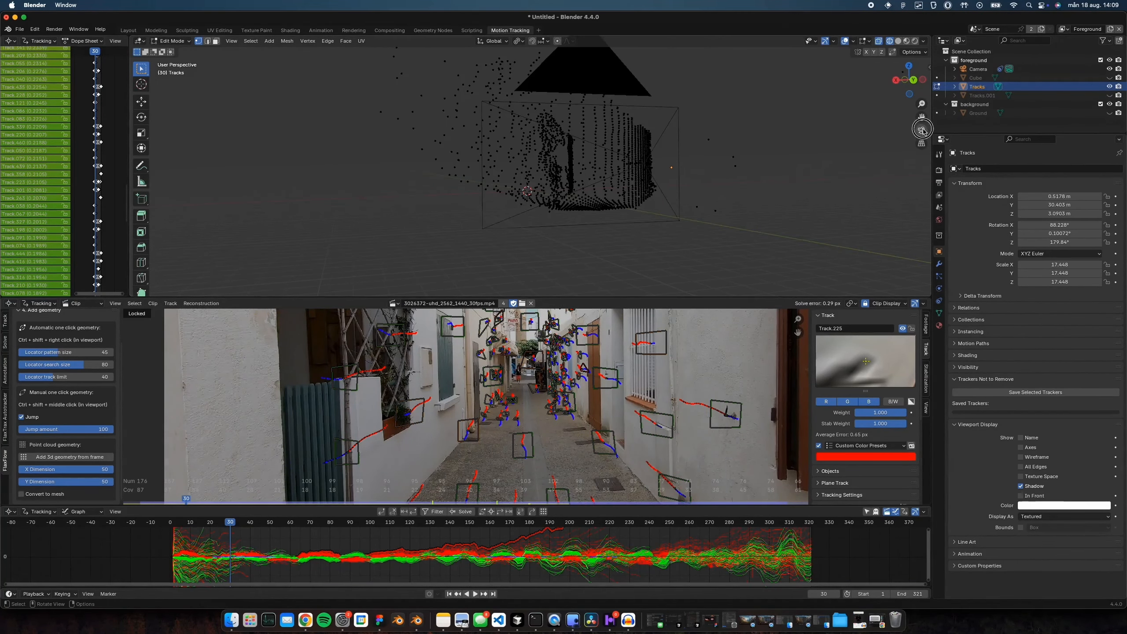
key("space")
key("space")
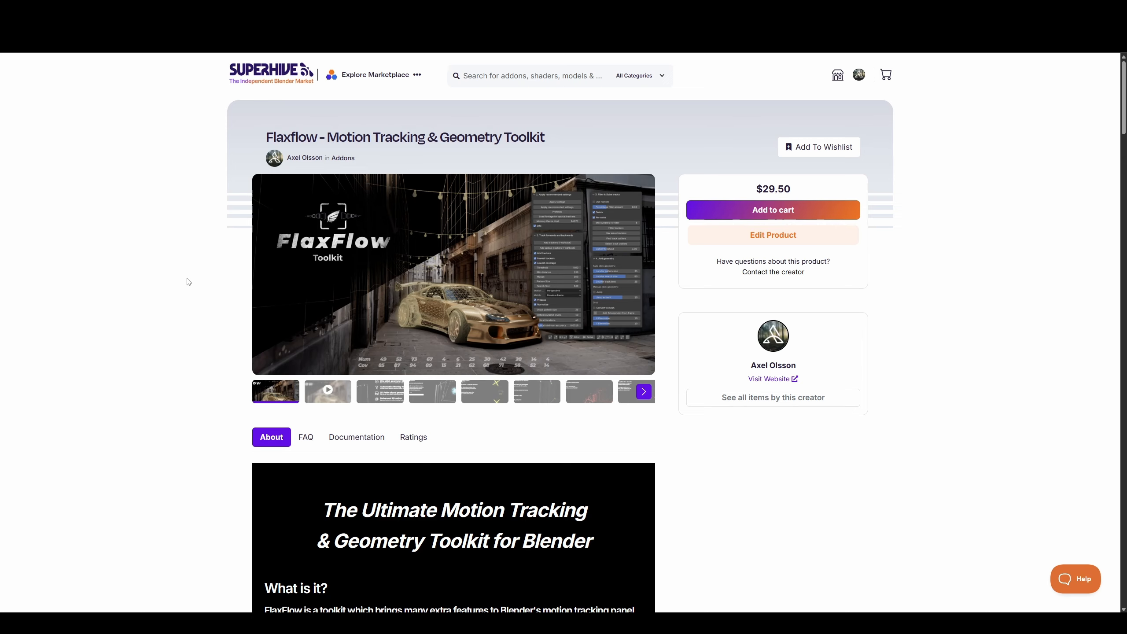
- Switch to the Flaxflow product page on Superhive, review the point cloud and ST map sections, and return to its beginning
middle_click(197, 228)
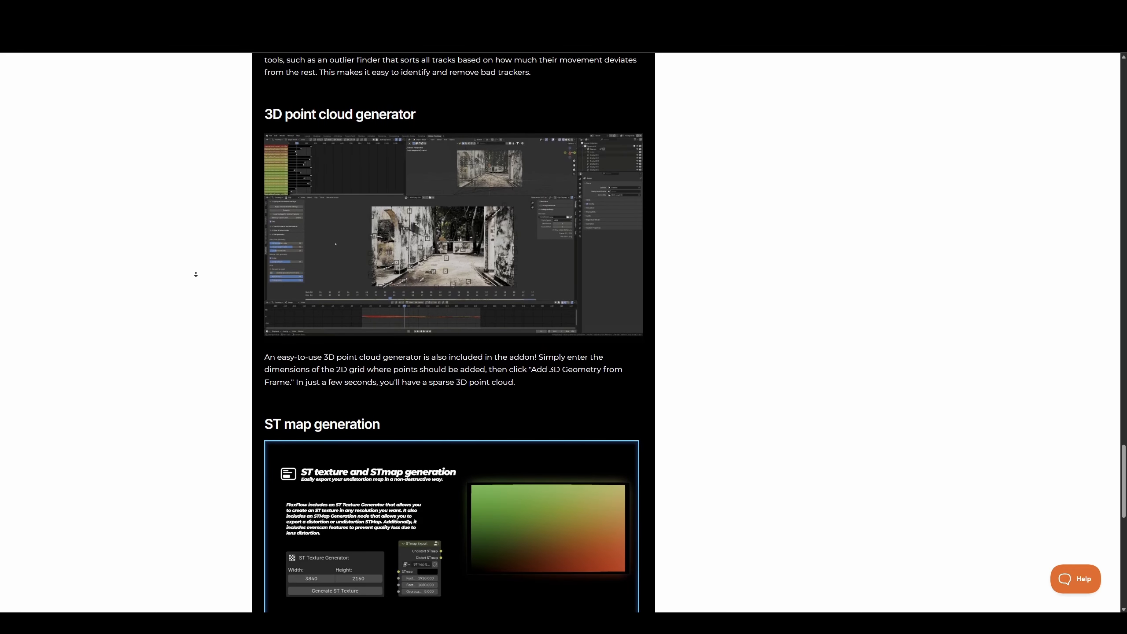
middle_click(195, 274)
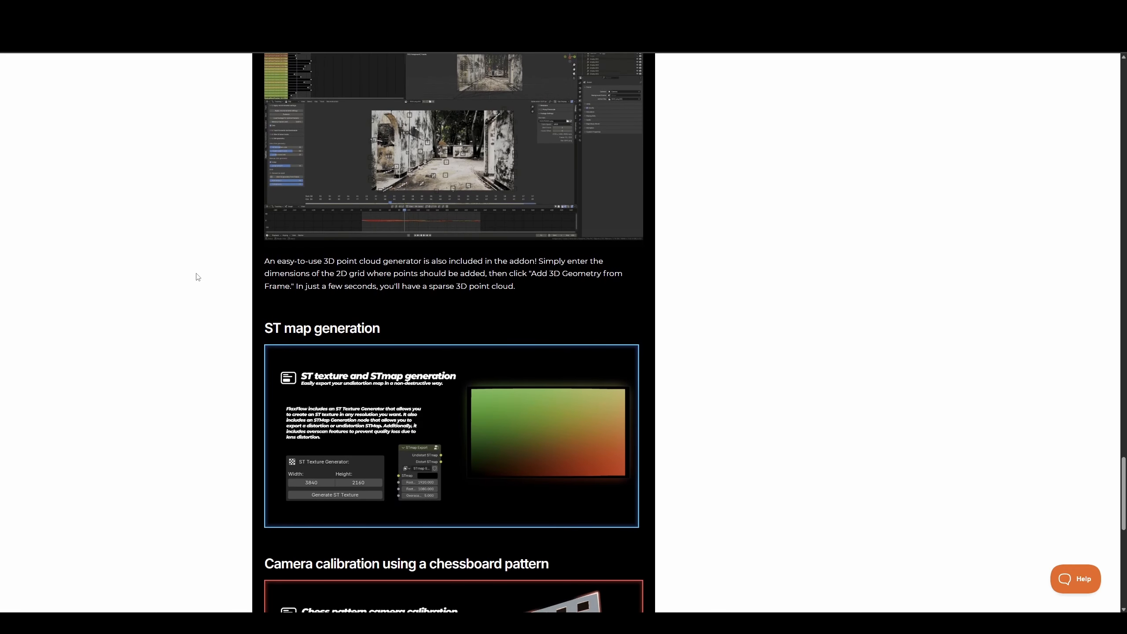
scroll(196, 273, "up", 20)
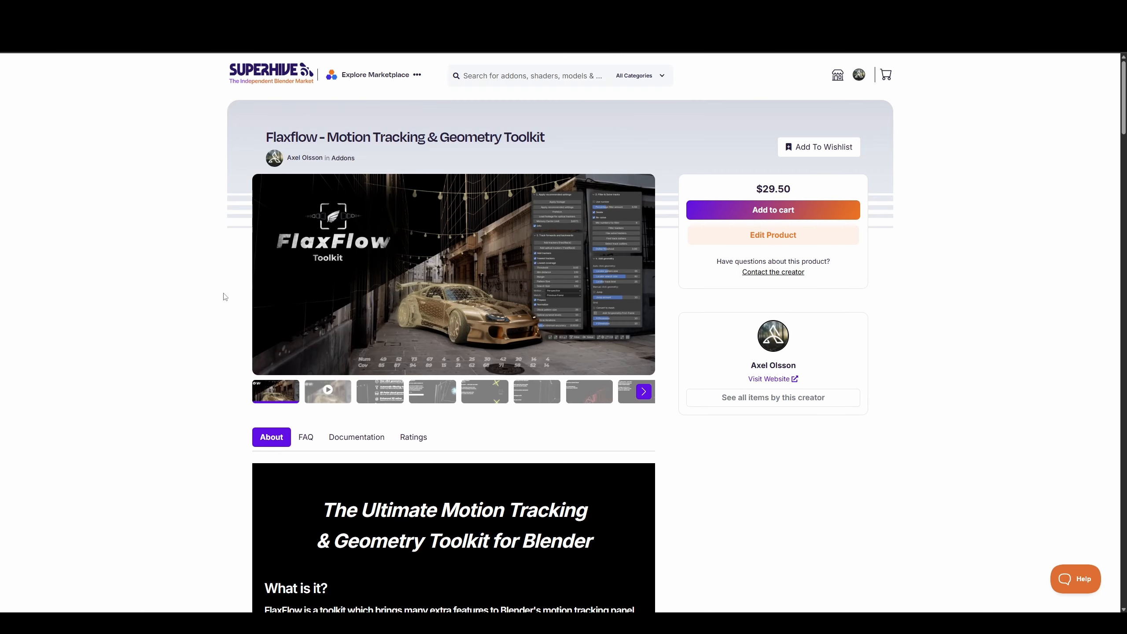